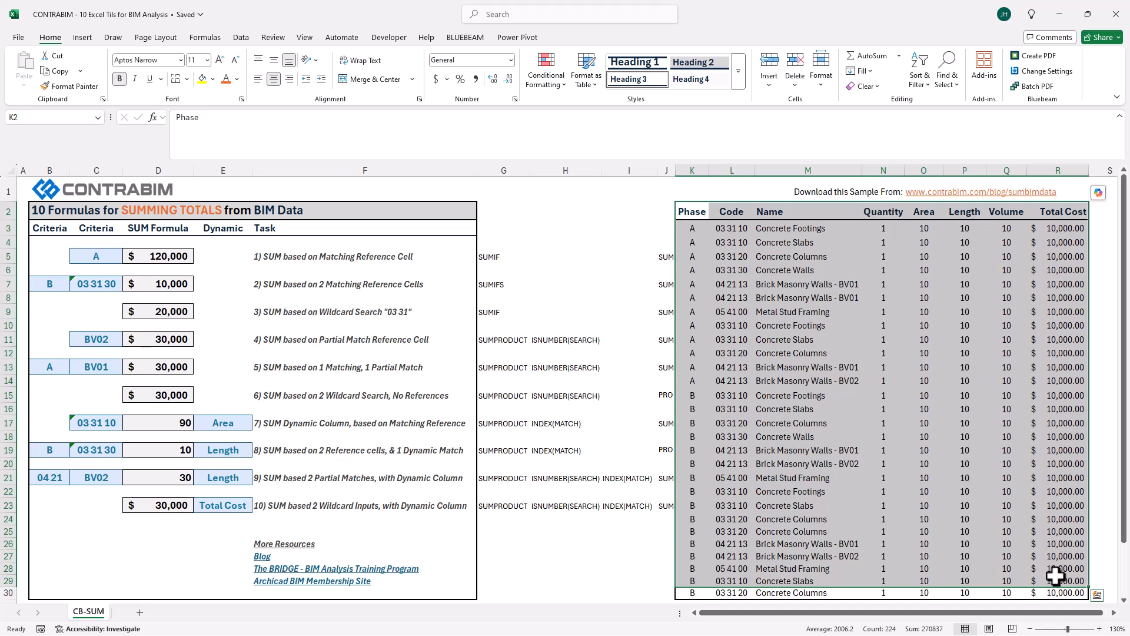
Review the functions listed for the summing tasks, the dynamic Area cell, and the full BIM data table K2:R30
left_click(391, 348)
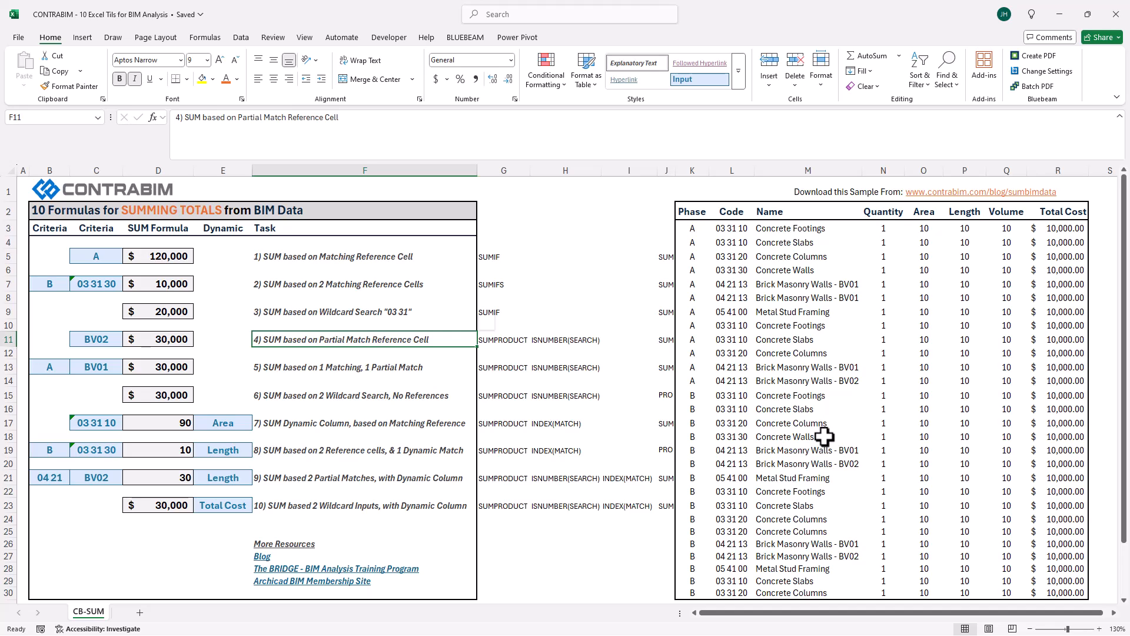
left_click(597, 299)
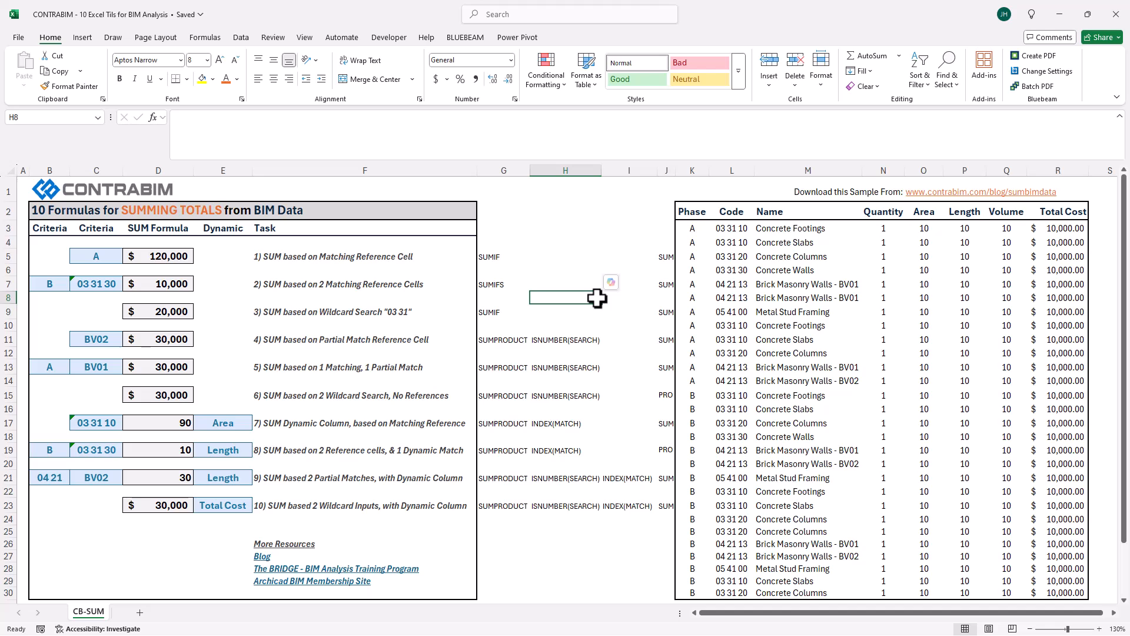
left_click(500, 258)
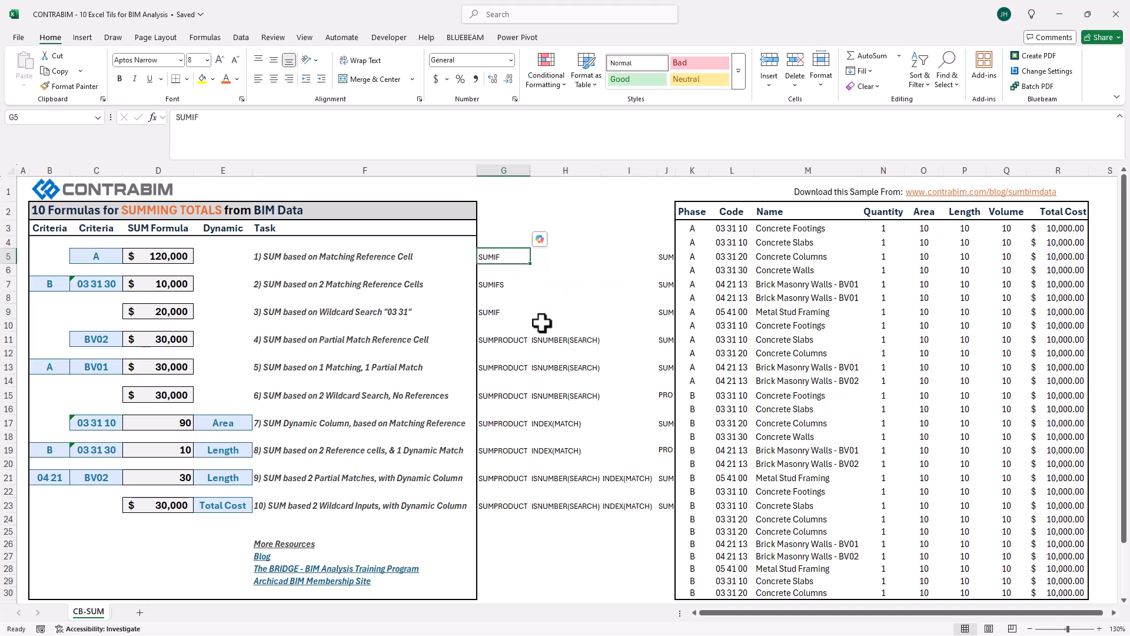
left_click(493, 287)
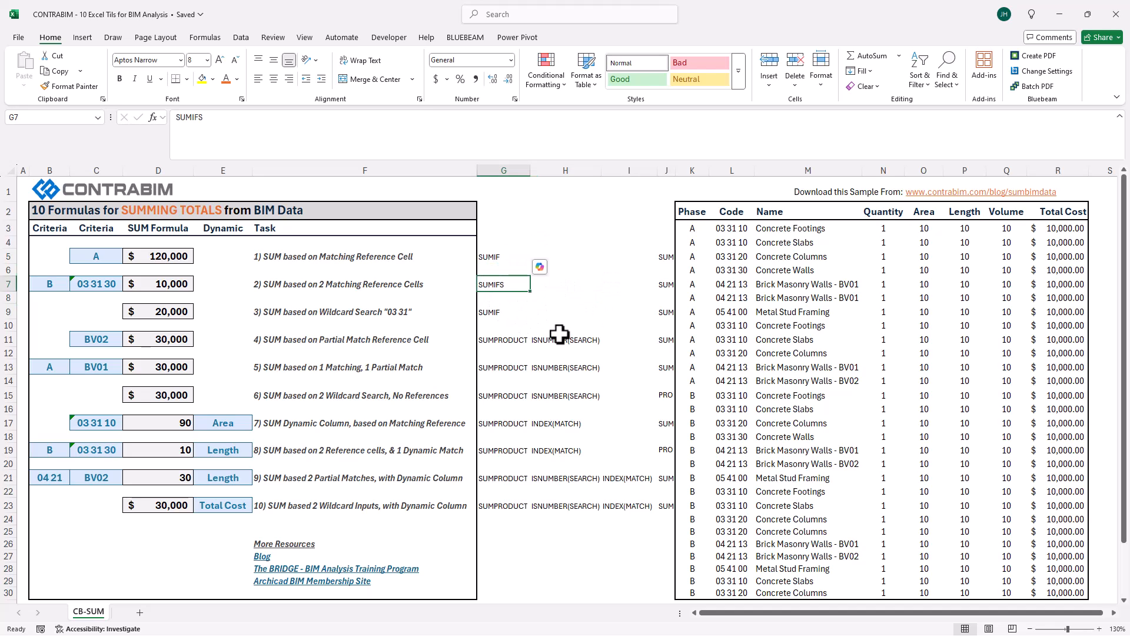
left_click(507, 342)
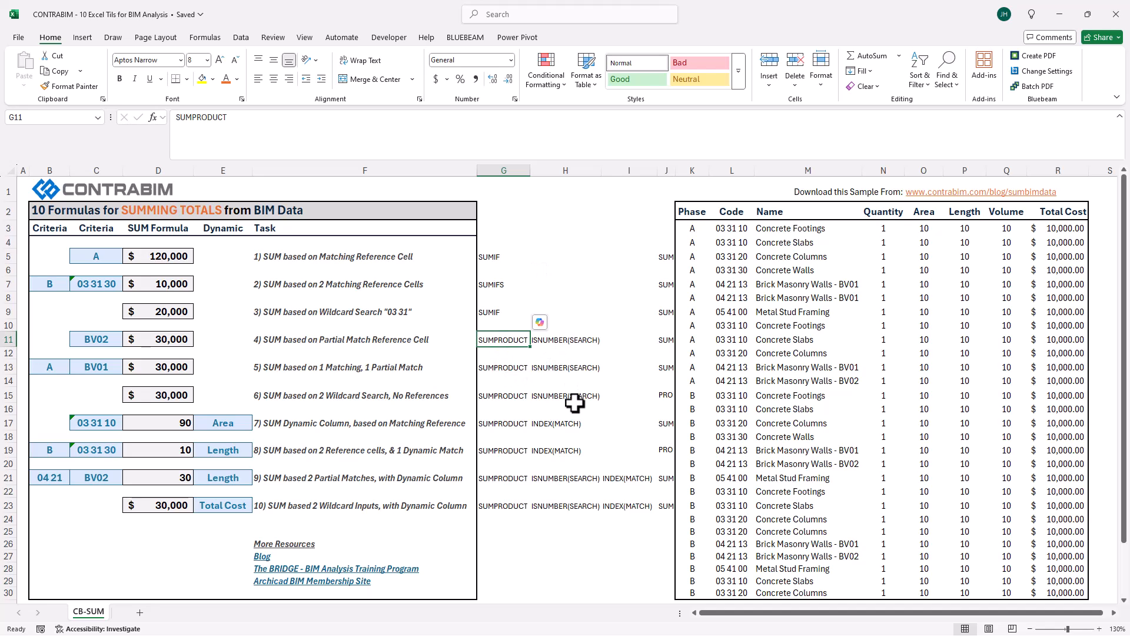
left_click(579, 339)
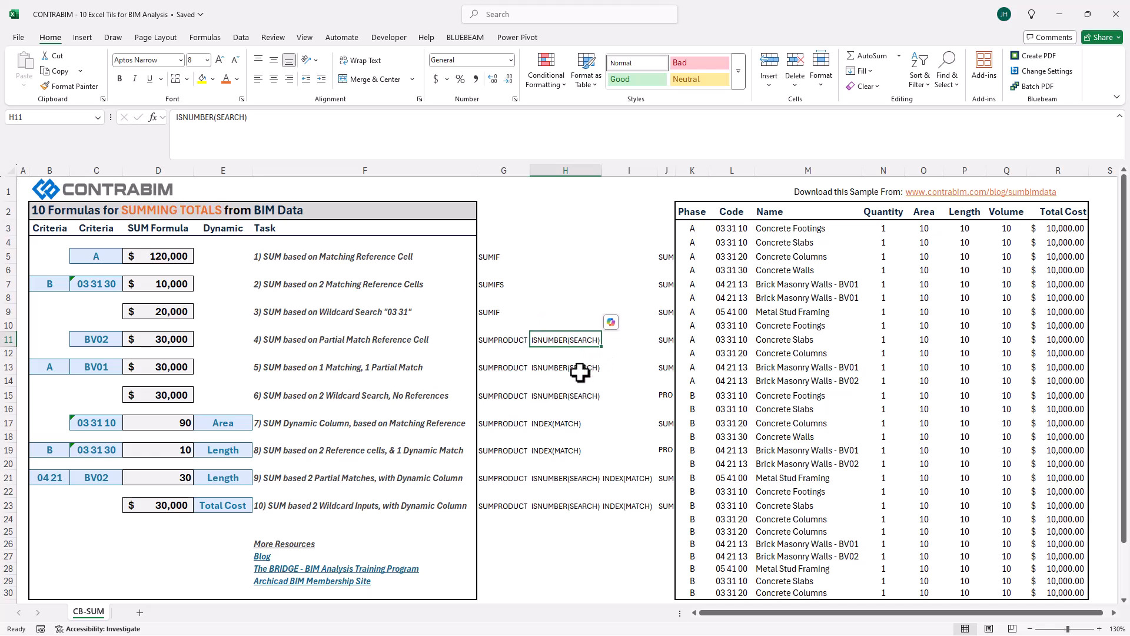
left_click(562, 422)
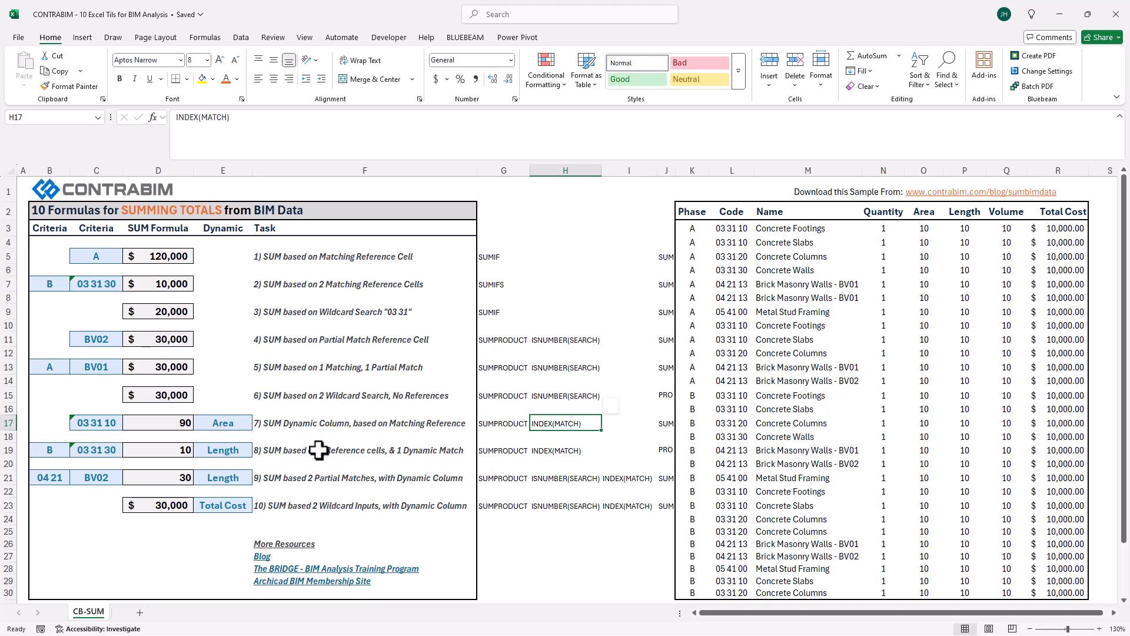
left_click(225, 424)
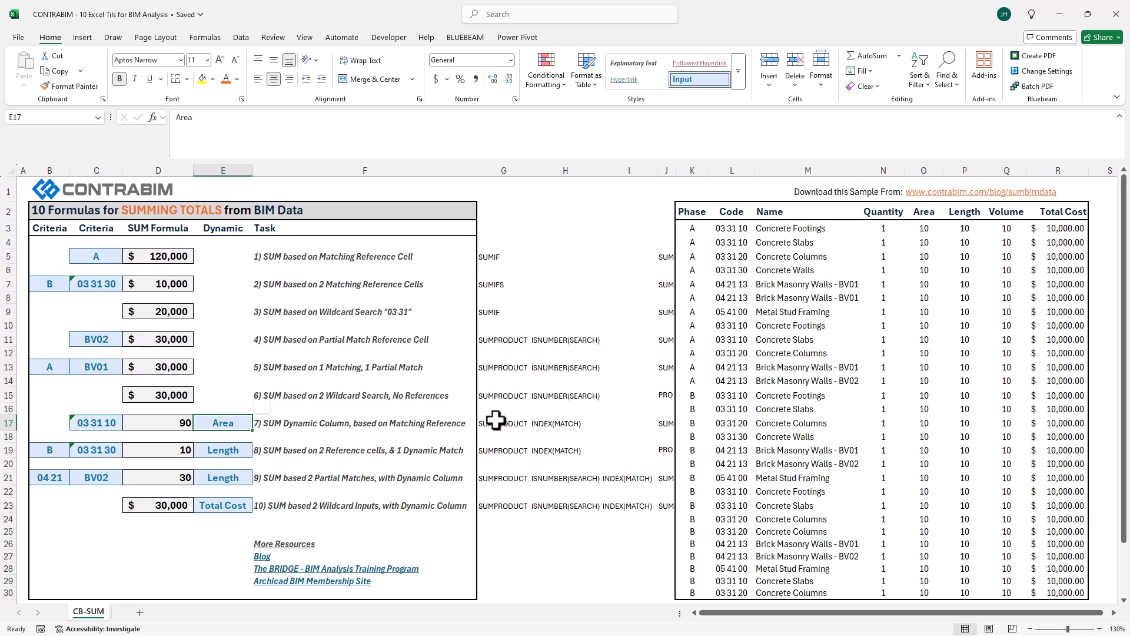
left_click(694, 212)
left_click_drag(723, 212, 1082, 589)
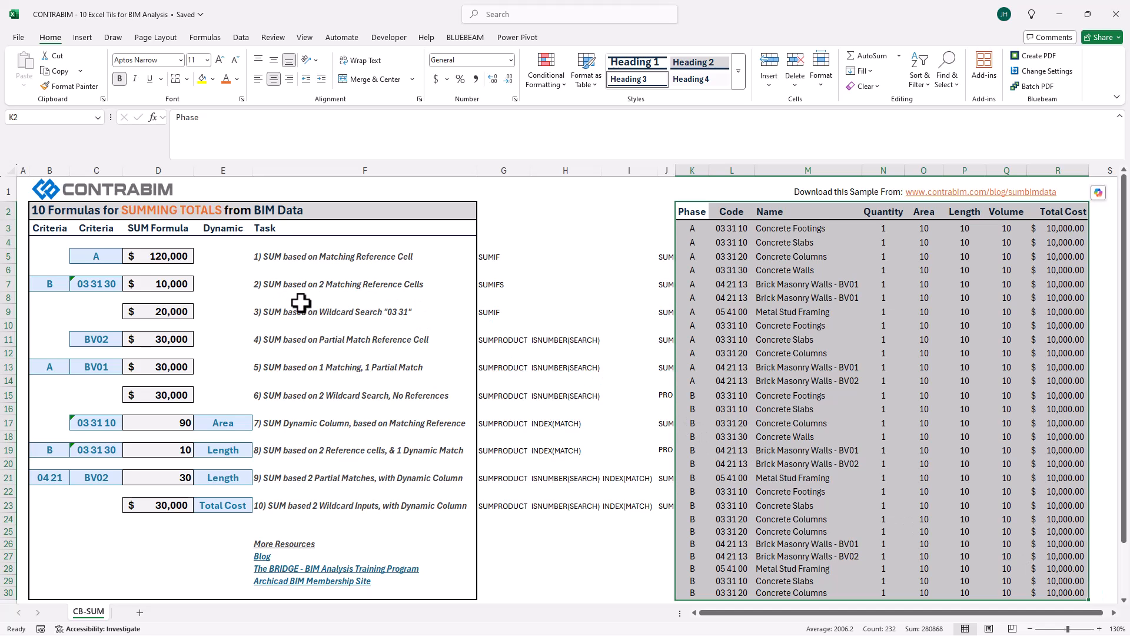
Clear the existing formulas from the SUM Formula column, cells D5:D23
left_click_drag(171, 258, 160, 506)
key("Delete")
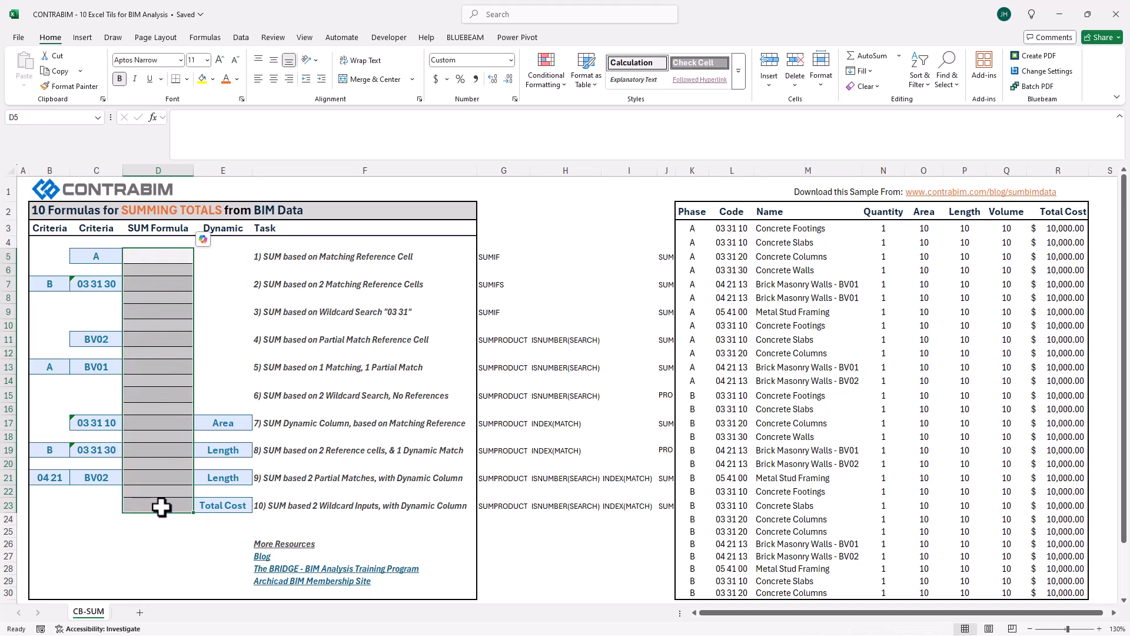
Start a SUMIF formula in D5 with the row-locked Phase range K$3:K$30 as the range to test
left_click(165, 257)
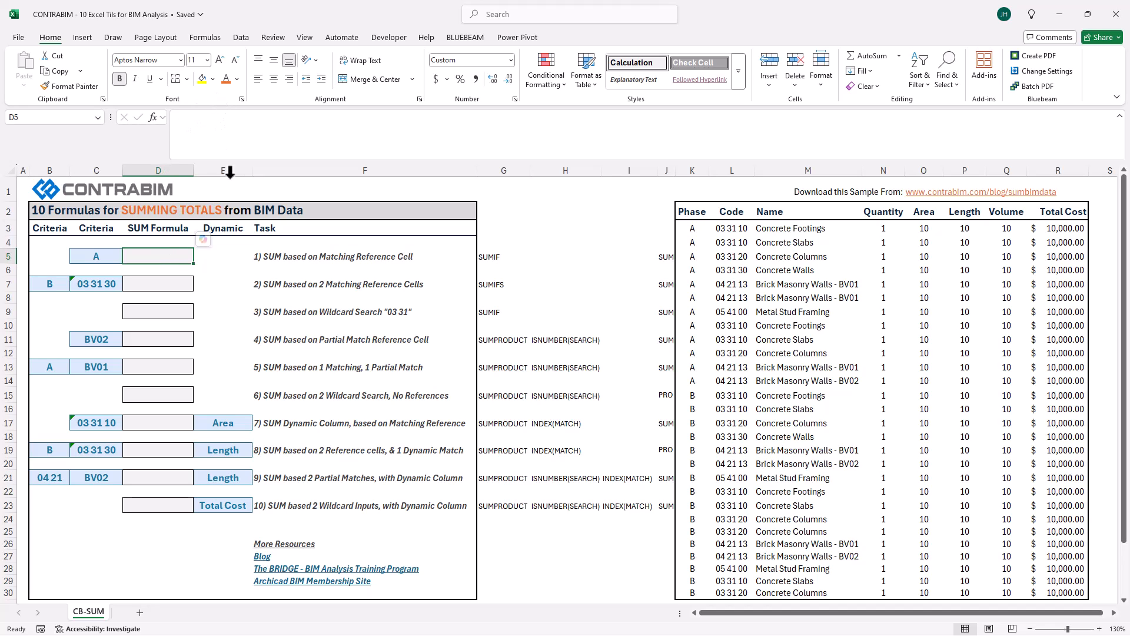
type("=")
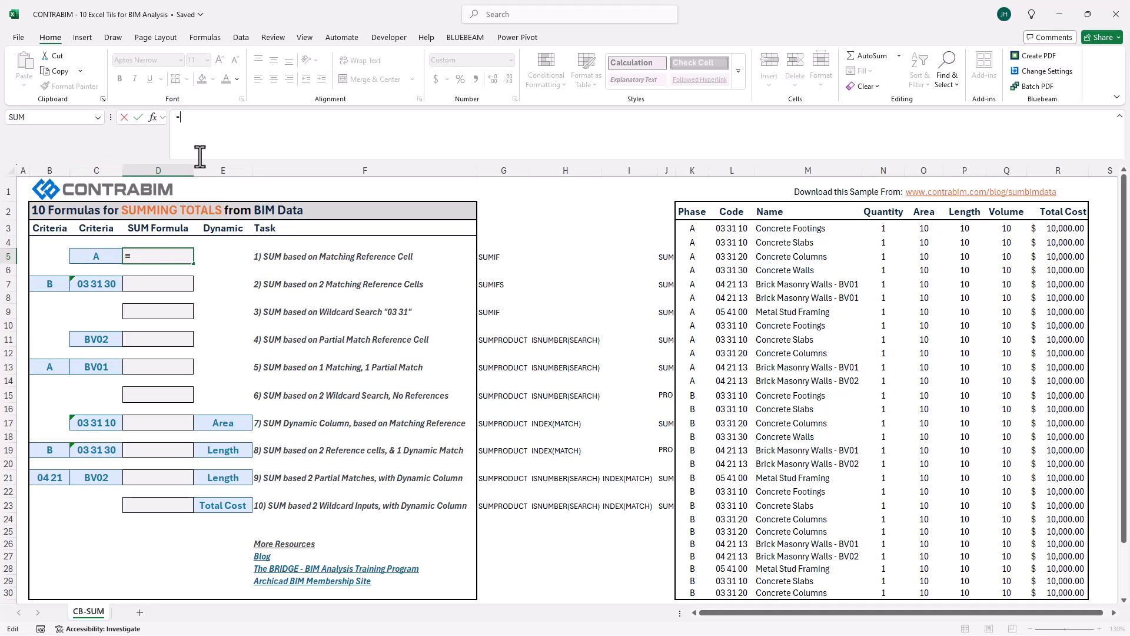
type("sumif")
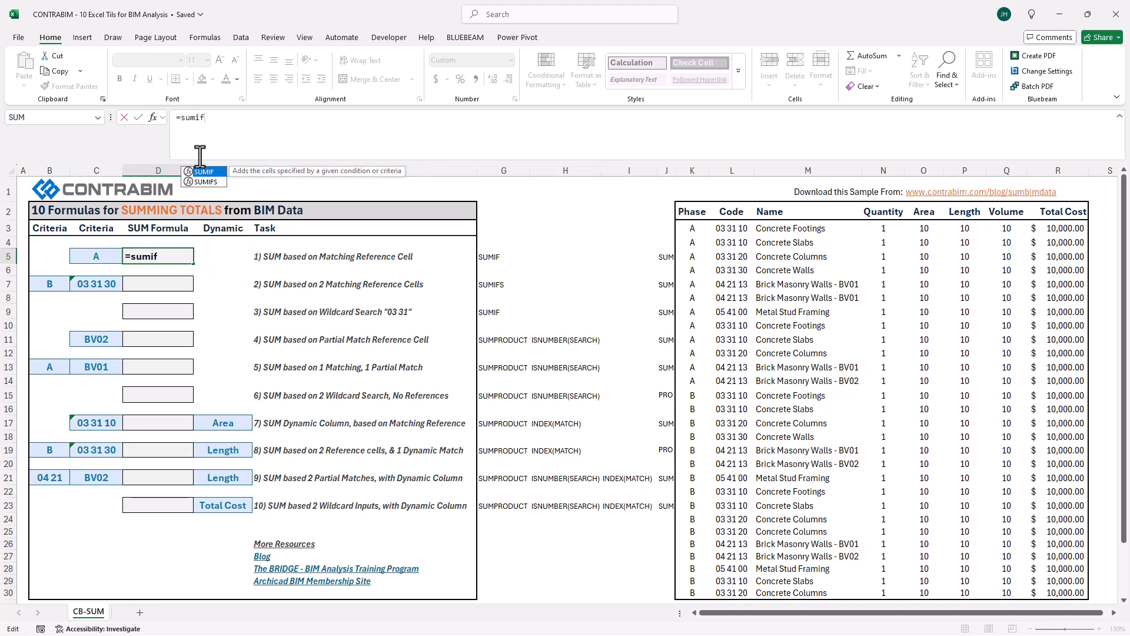
key("Tab")
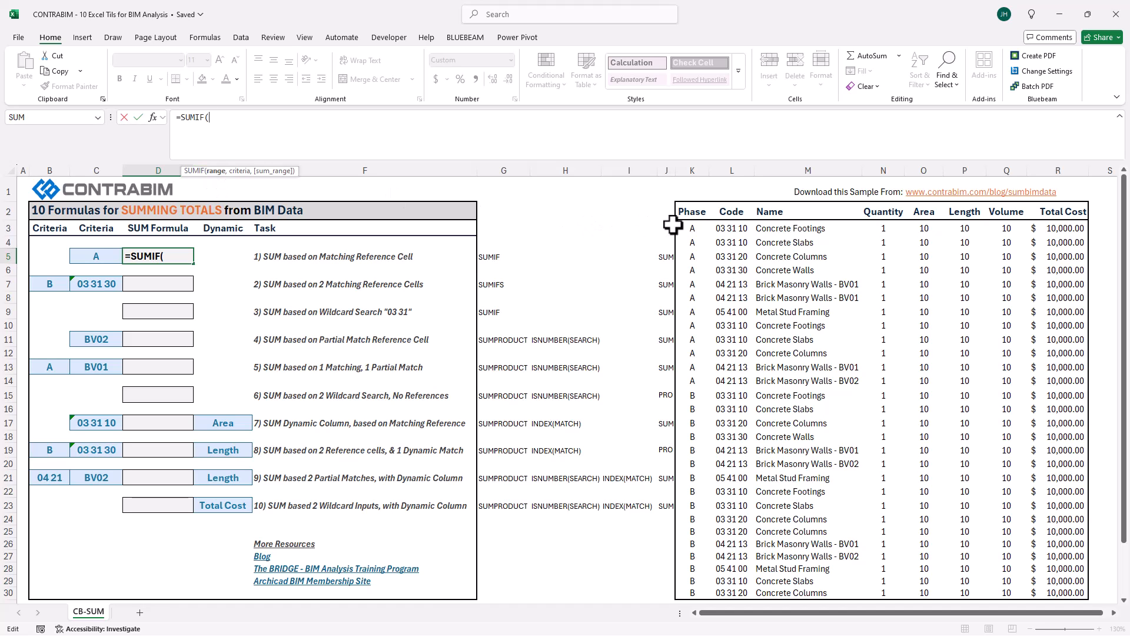
left_click_drag(686, 227, 689, 595)
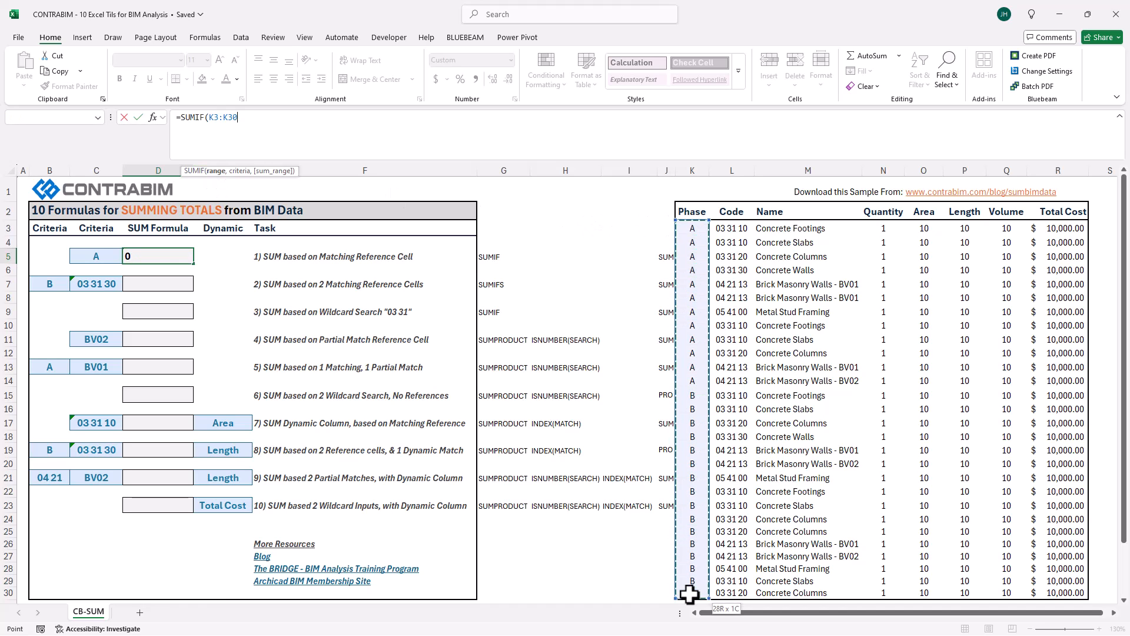
left_click(238, 121)
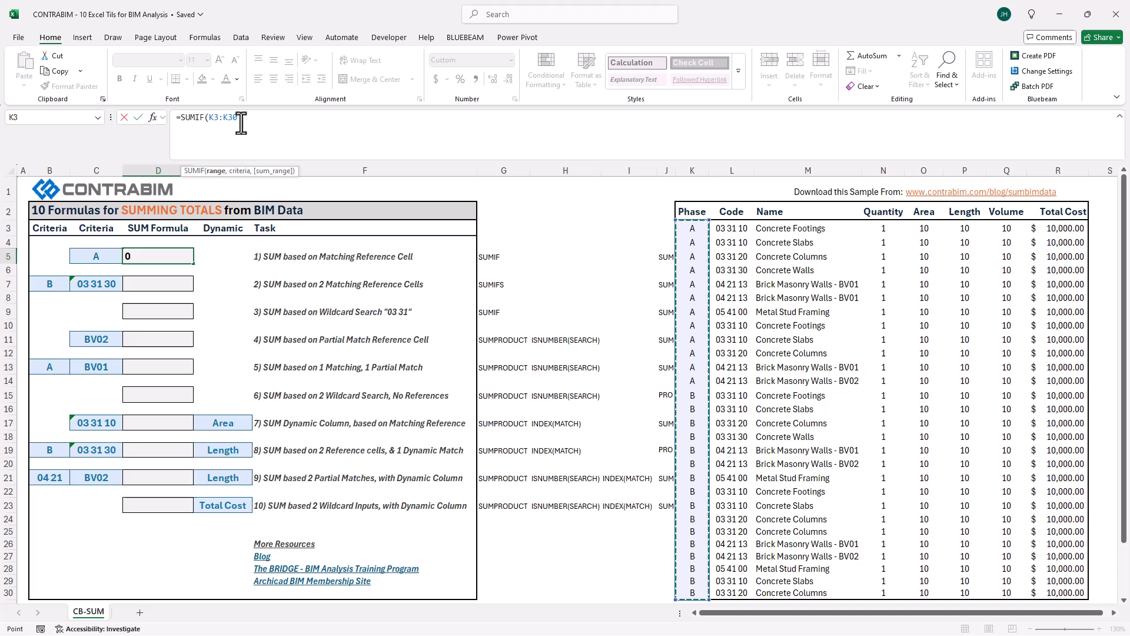
left_click(214, 117)
type("$")
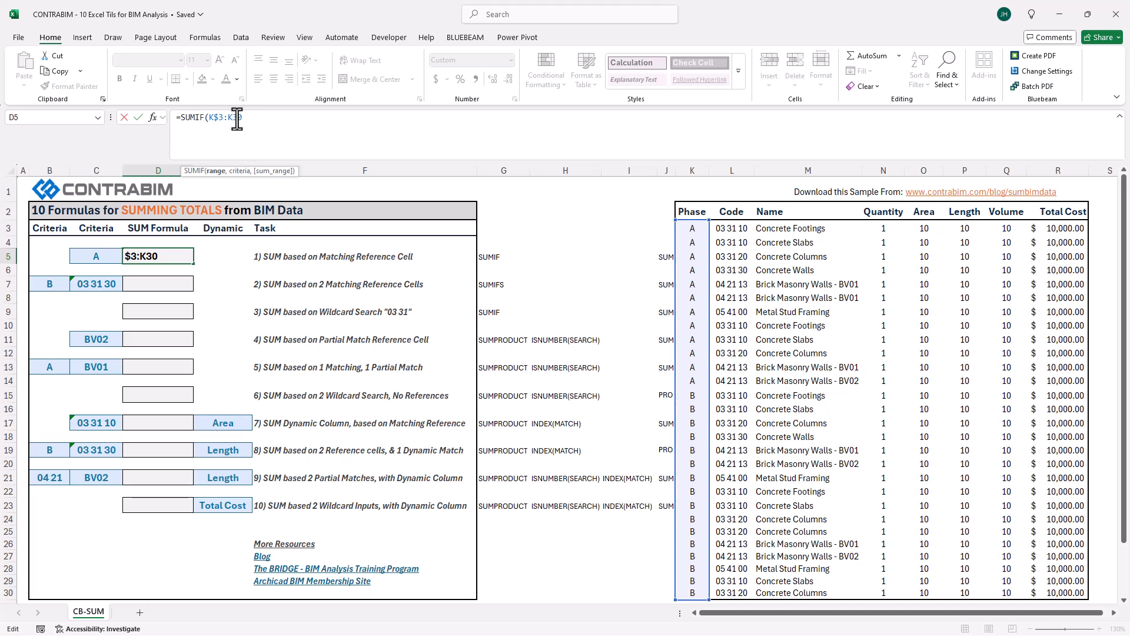
left_click(236, 117)
type("$30,")
Complete the SUMIF in D5 with C5 as the criterion and the row-locked Total Cost range R$3:R$30 to sum
left_click(95, 255)
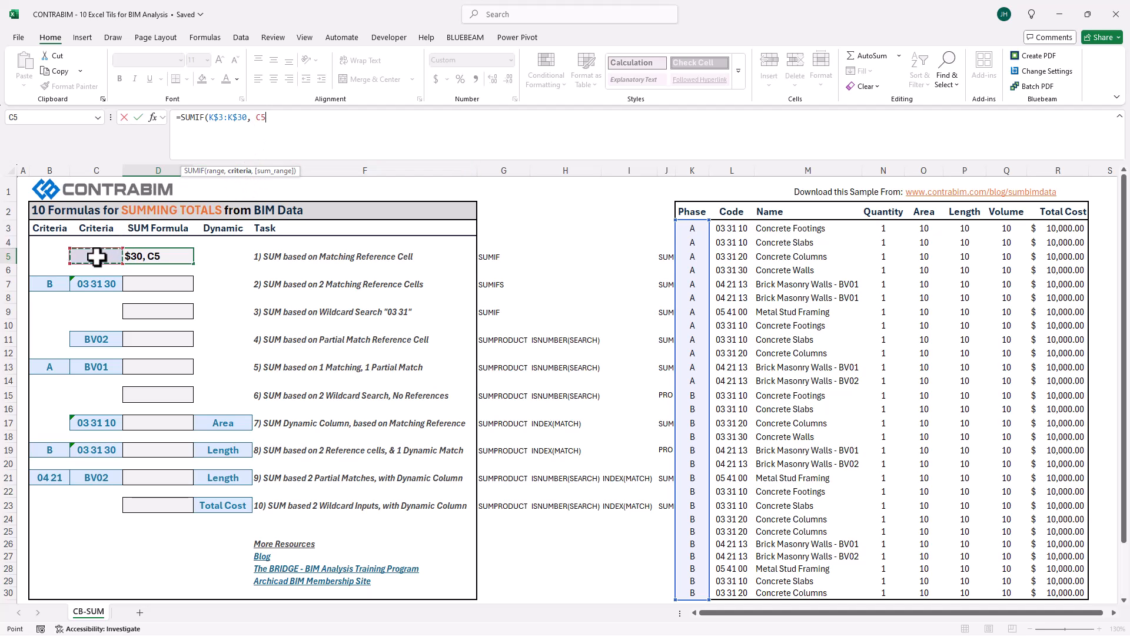
type(",")
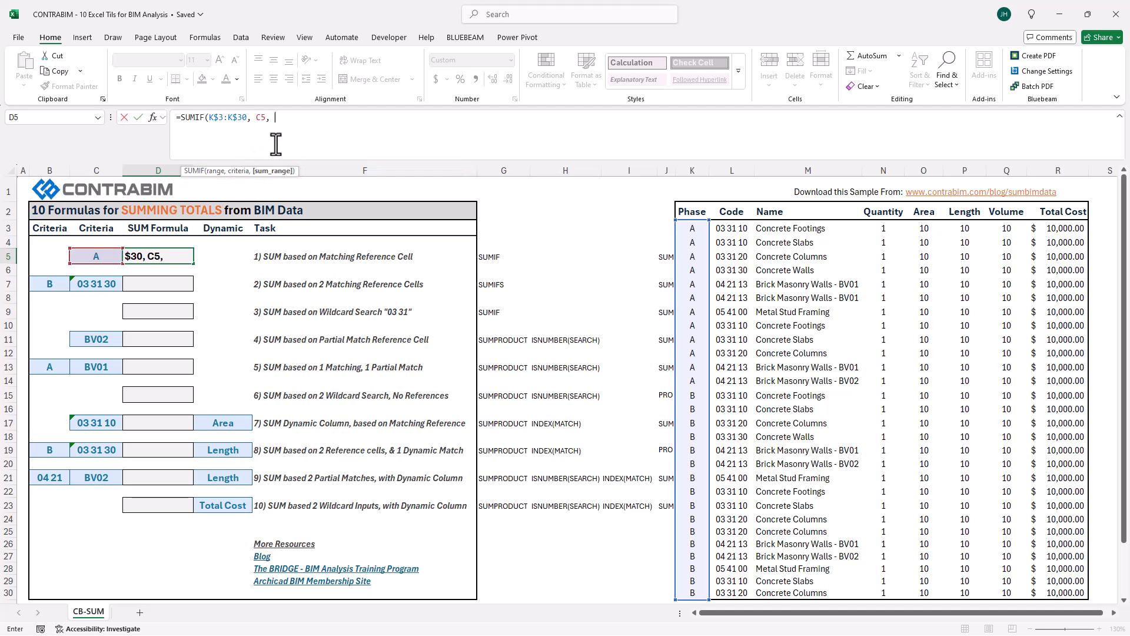
left_click_drag(1063, 228, 1072, 591)
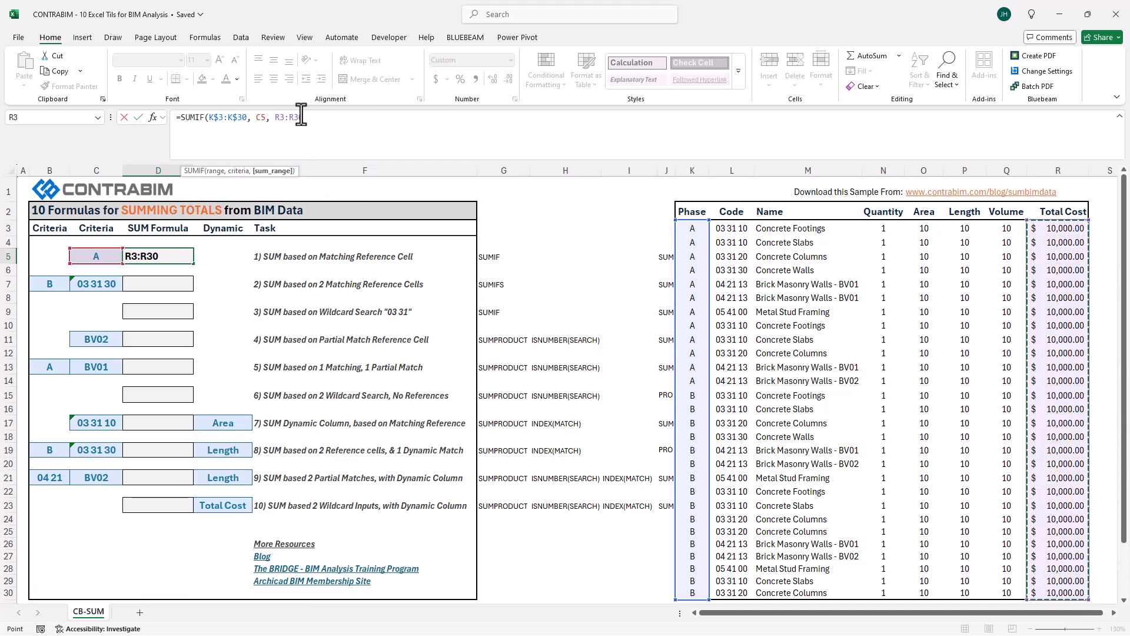
left_click(282, 118)
type("$")
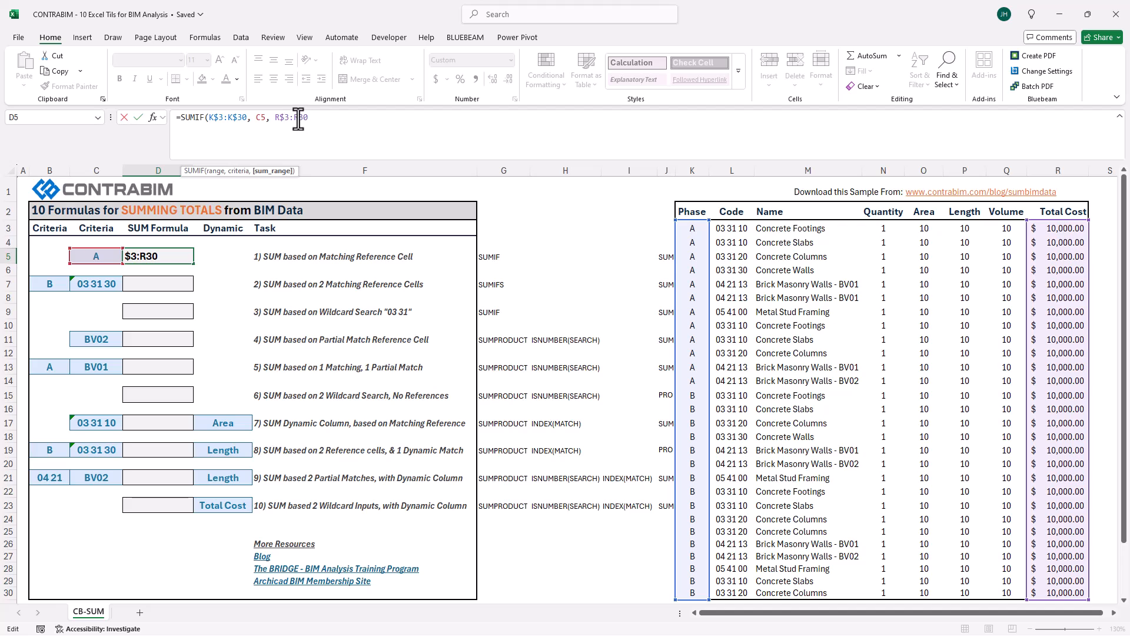
key("Return")
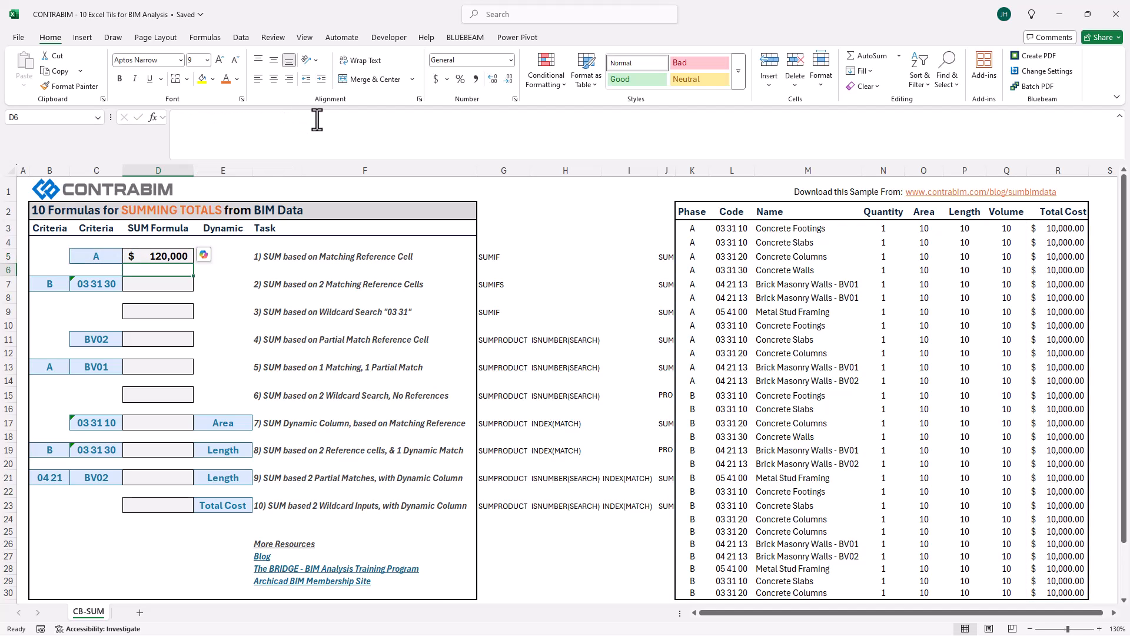
left_click(167, 260)
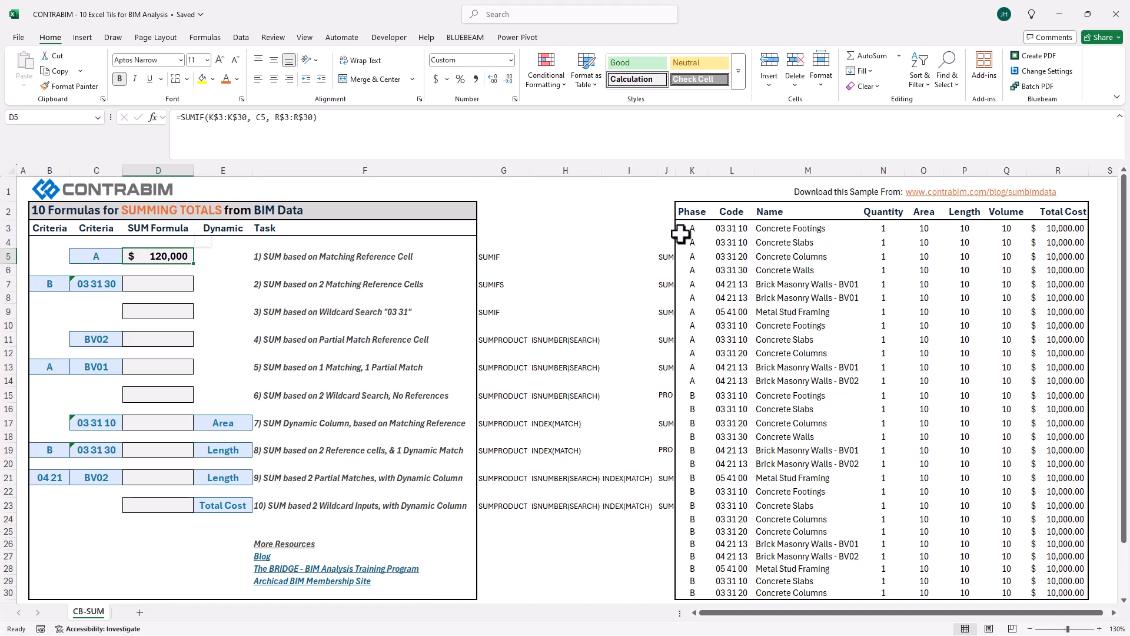
Change the criterion in C5 to B and check the SUMIF cell D5
left_click(99, 256)
type("B")
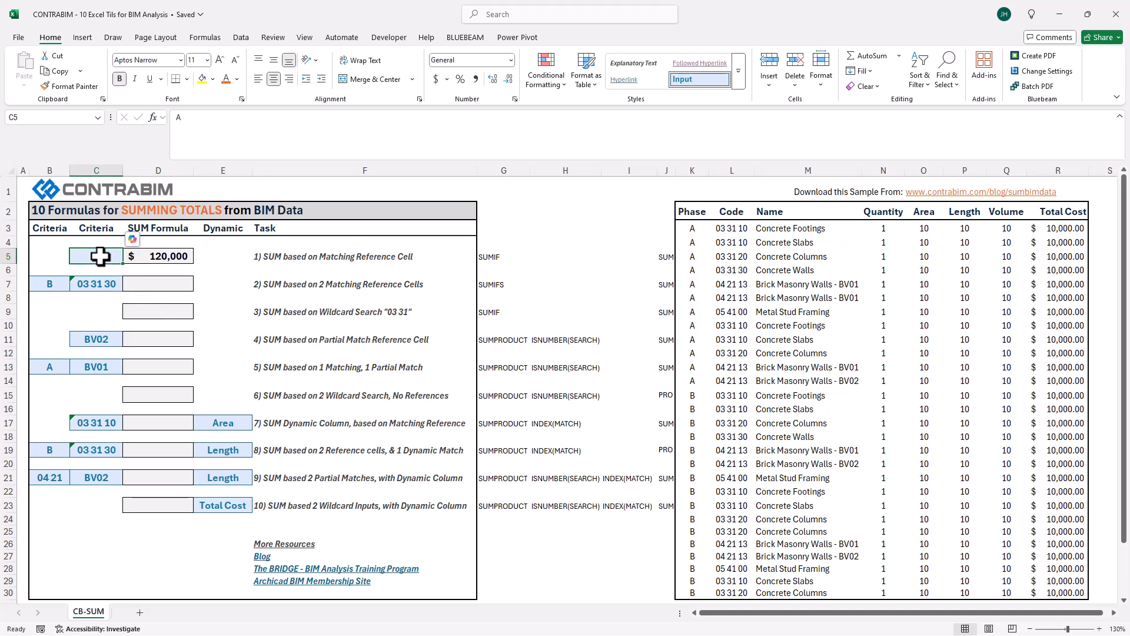
key("Return")
key("Up")
key("Right")
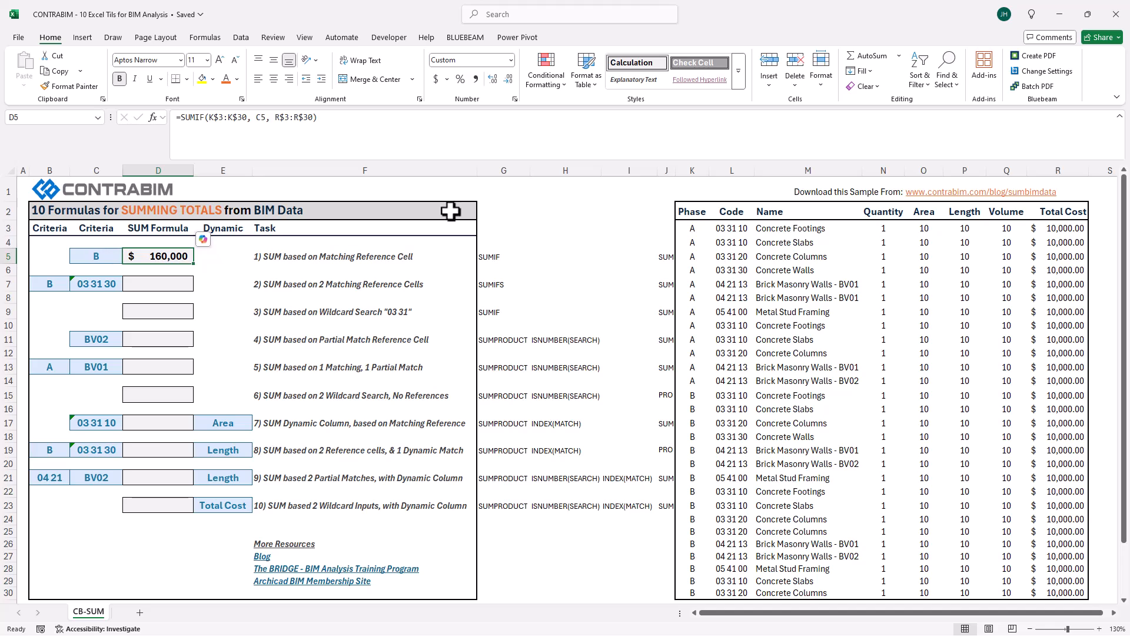
Compare the Phase B and Phase A rows in the data with the first task's description and criterion cell
left_click_drag(689, 394, 705, 593)
left_click_drag(693, 229, 691, 381)
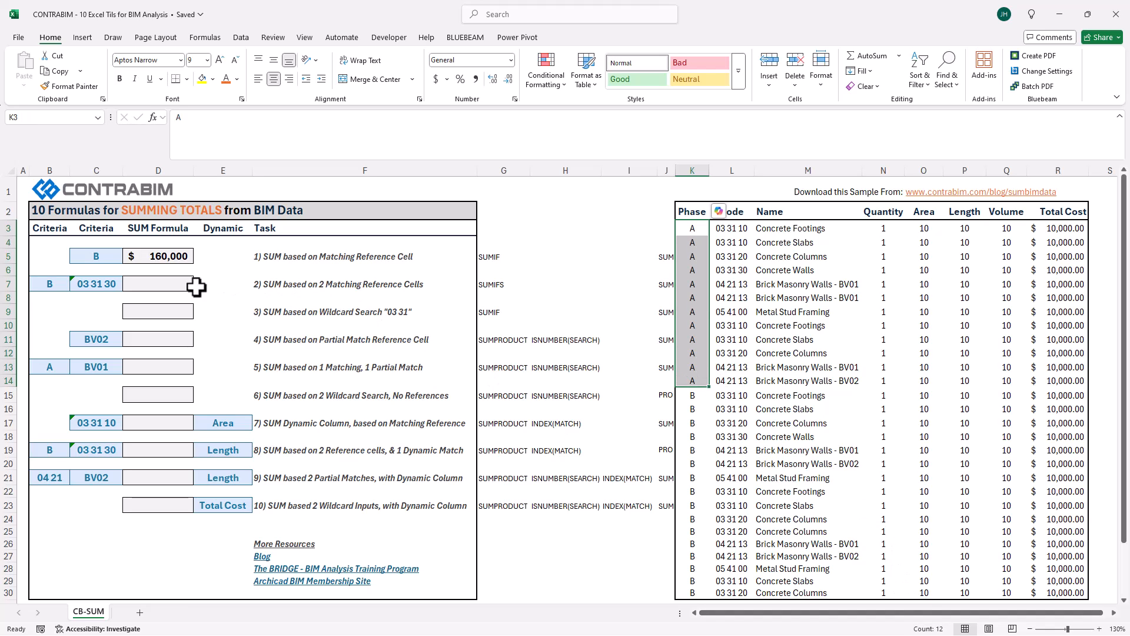
left_click(331, 285)
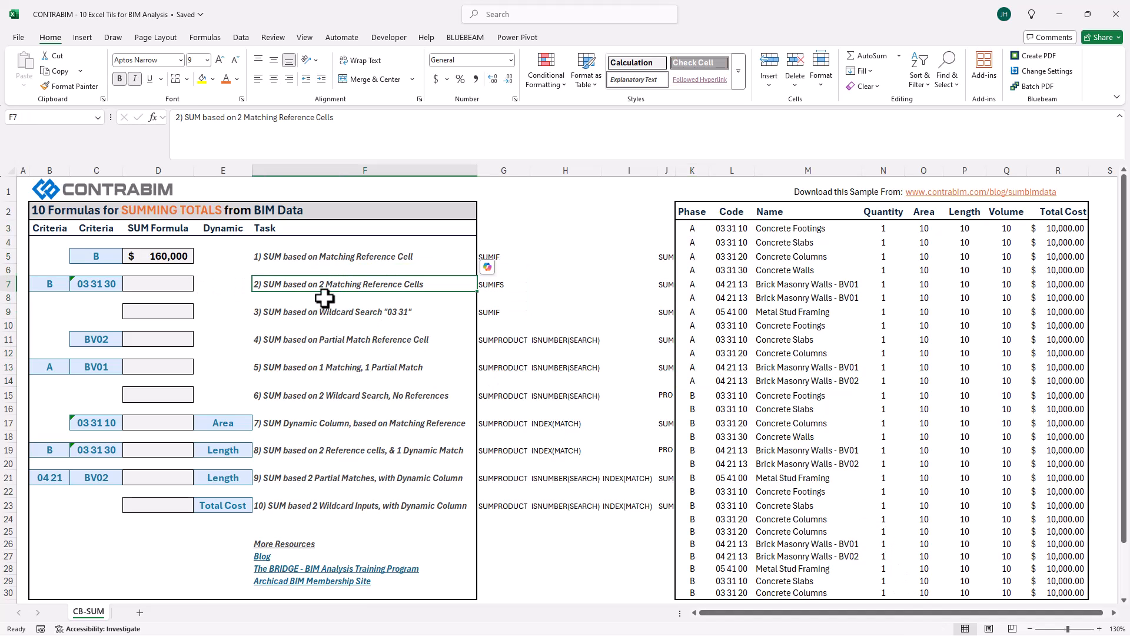
left_click(281, 258)
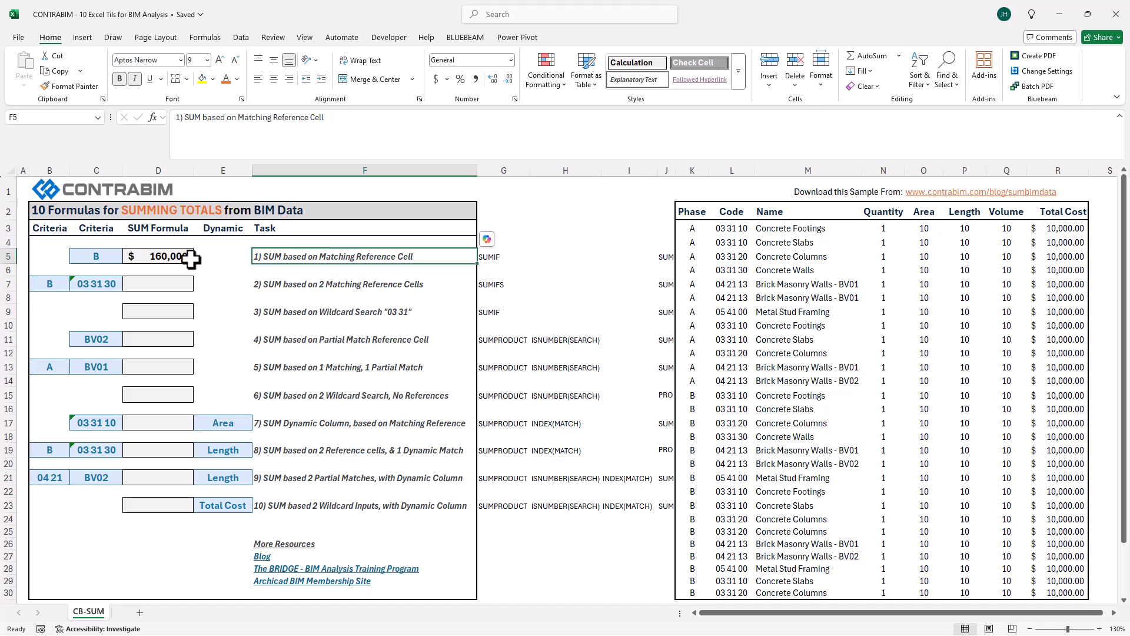
left_click(102, 254)
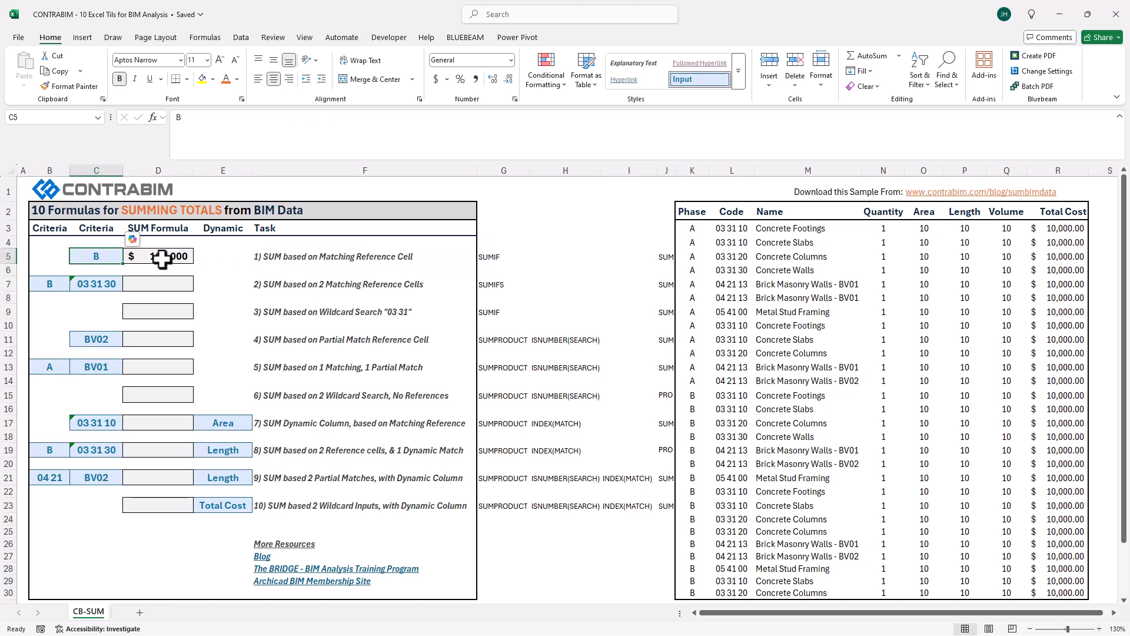
Start a SUMIFS formula in D7 with the Total Cost range entered as R3$:R$30 for the range to sum
left_click(160, 284)
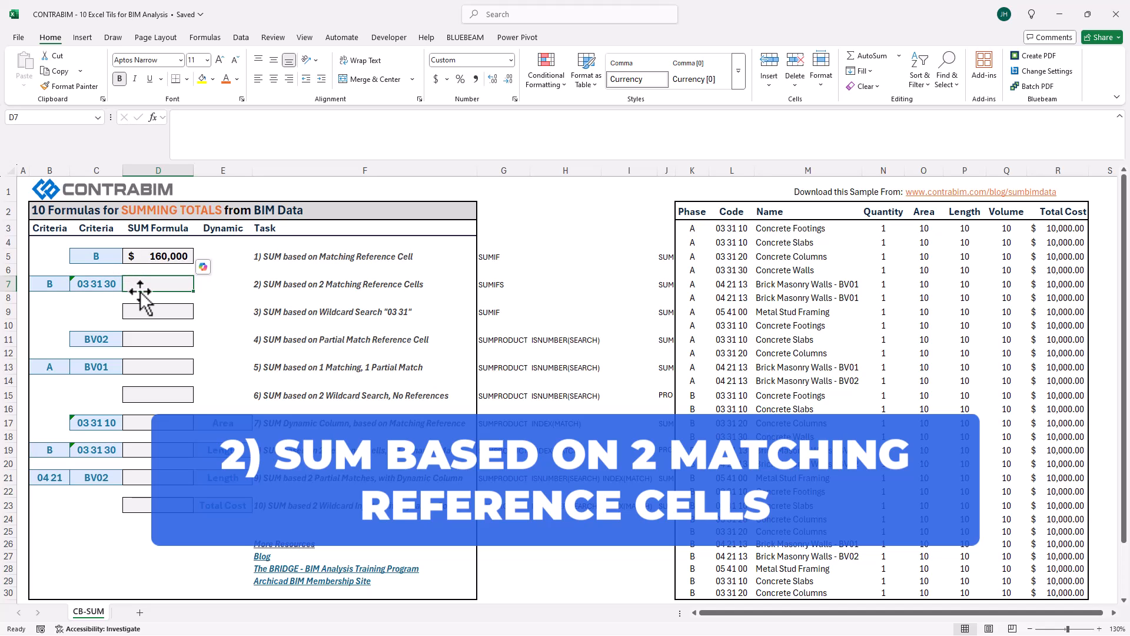
type("=sumi")
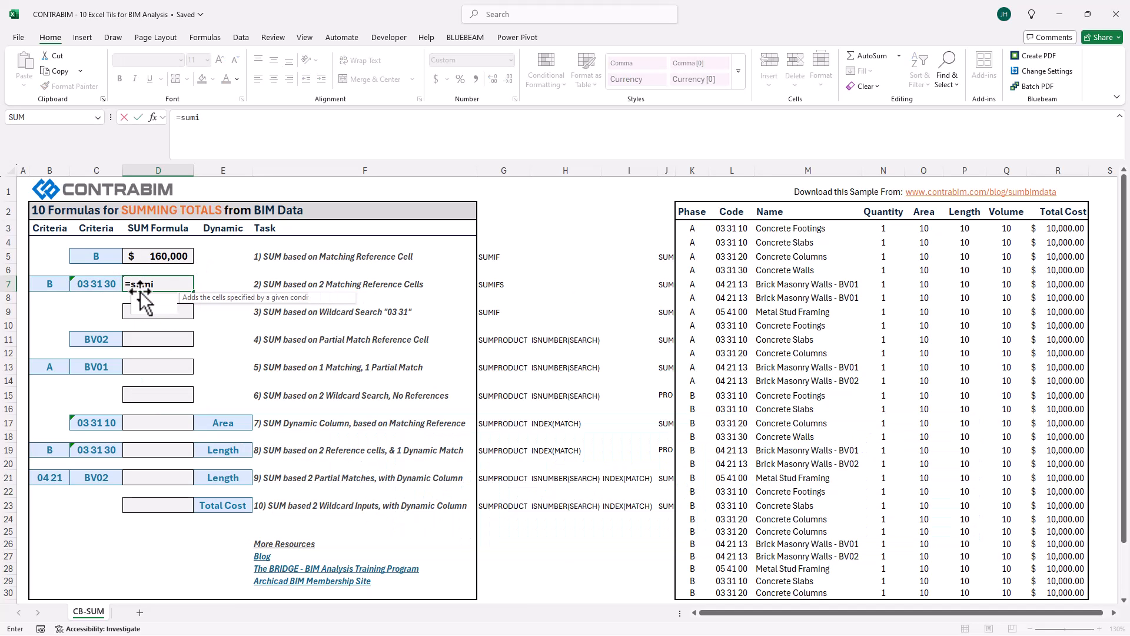
key("Down")
key("Tab")
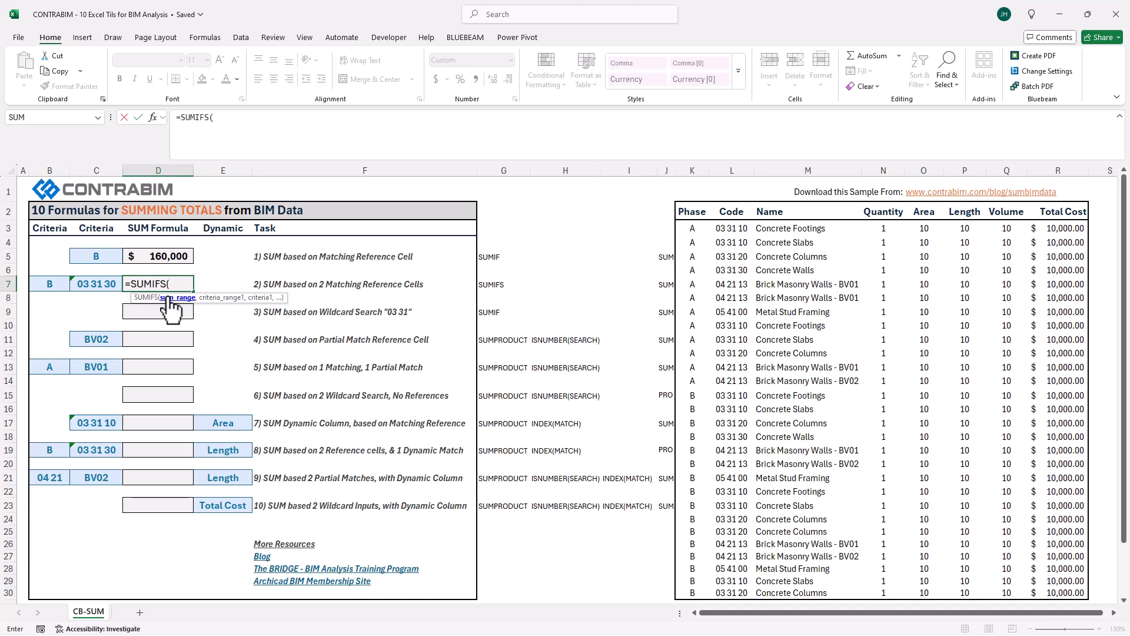
left_click_drag(1067, 225, 1052, 594)
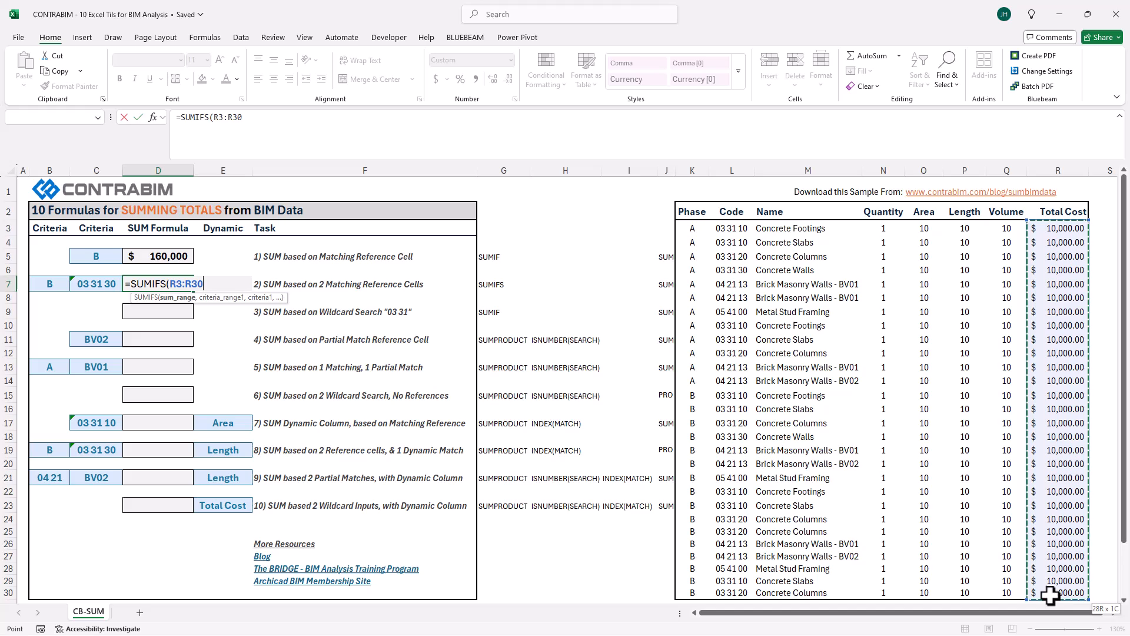
left_click(219, 117)
type("$")
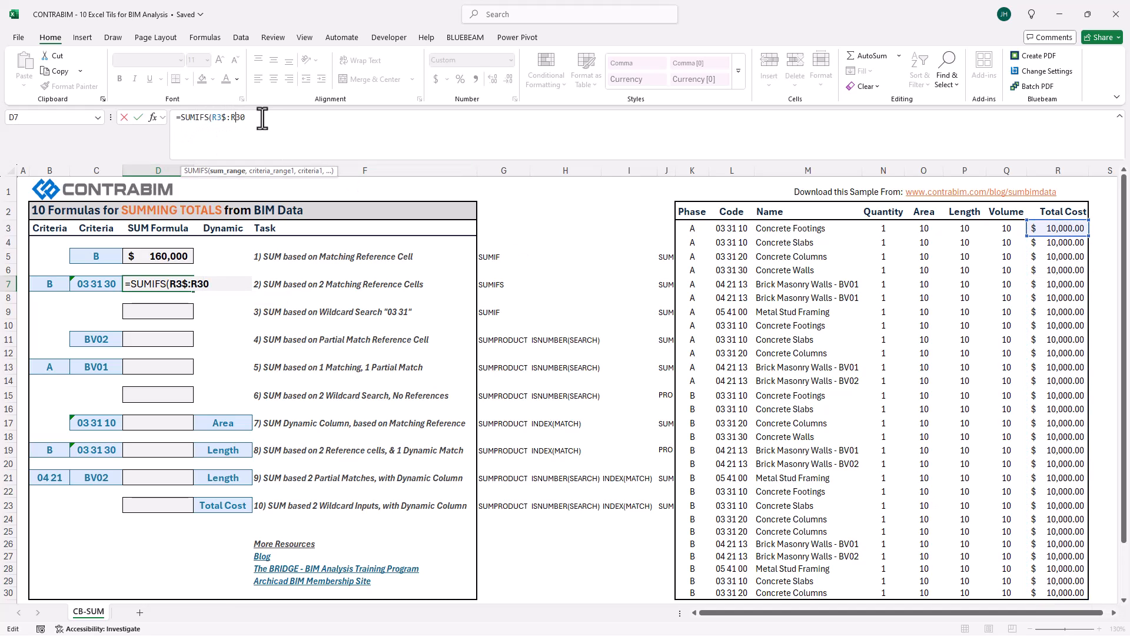
key("Right")
key("Right")
type("$30,")
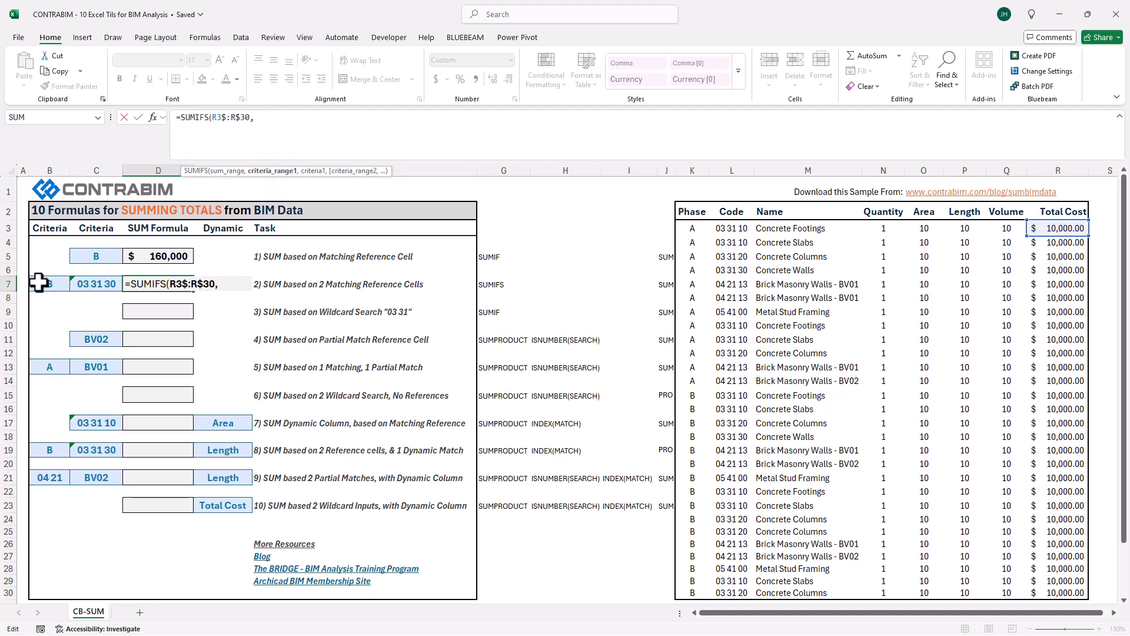
Add the row-locked Phase range K$3:K$30 to the D7 SUMIFS with B7 as its first criterion
left_click_drag(692, 228, 692, 593)
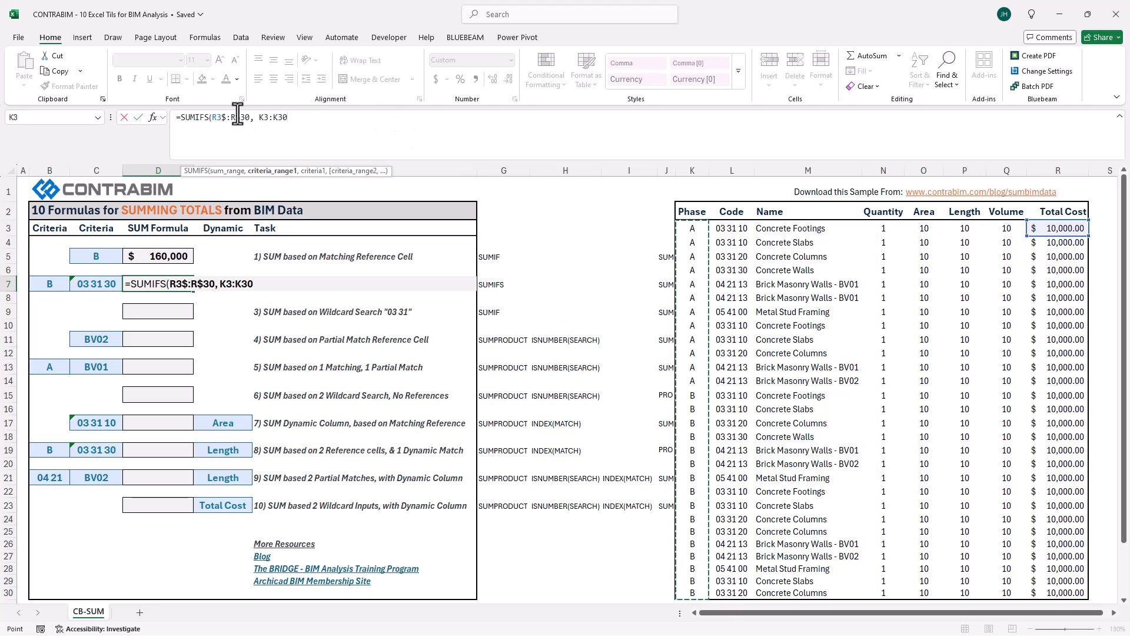
left_click(264, 117)
type("$")
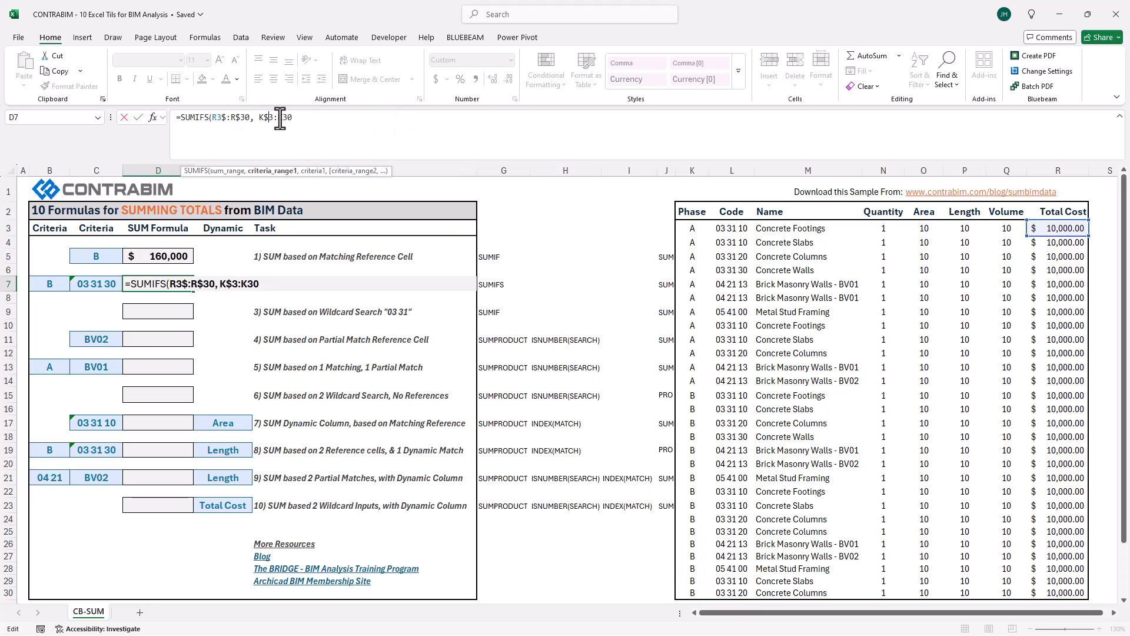
left_click(282, 117)
type("$")
left_click(300, 117)
type(",")
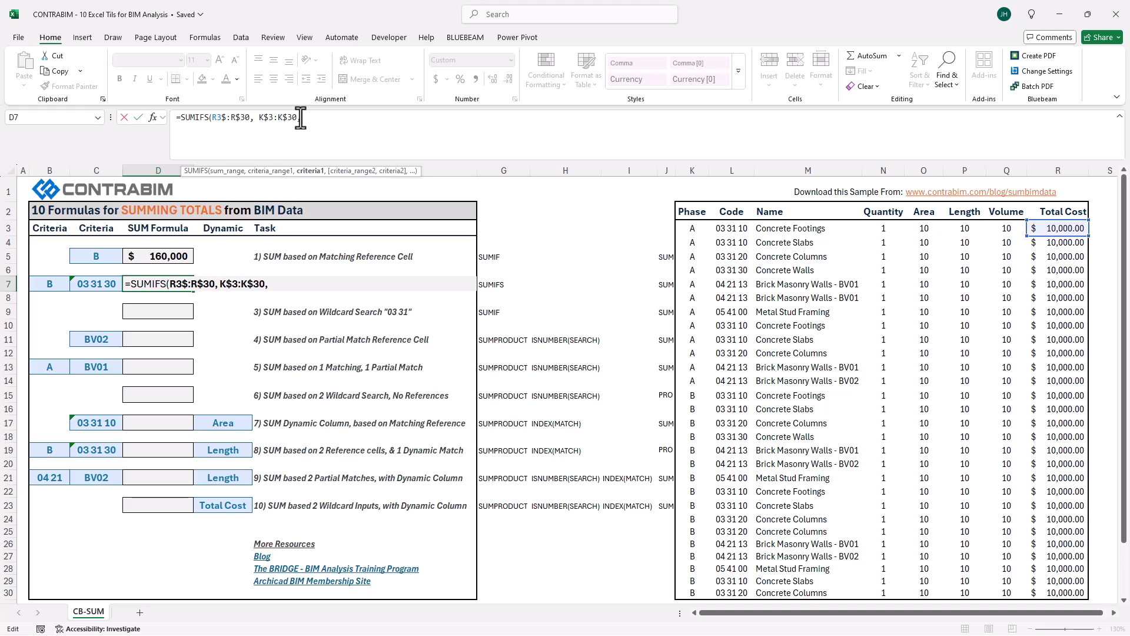
left_click(49, 284)
type(",")
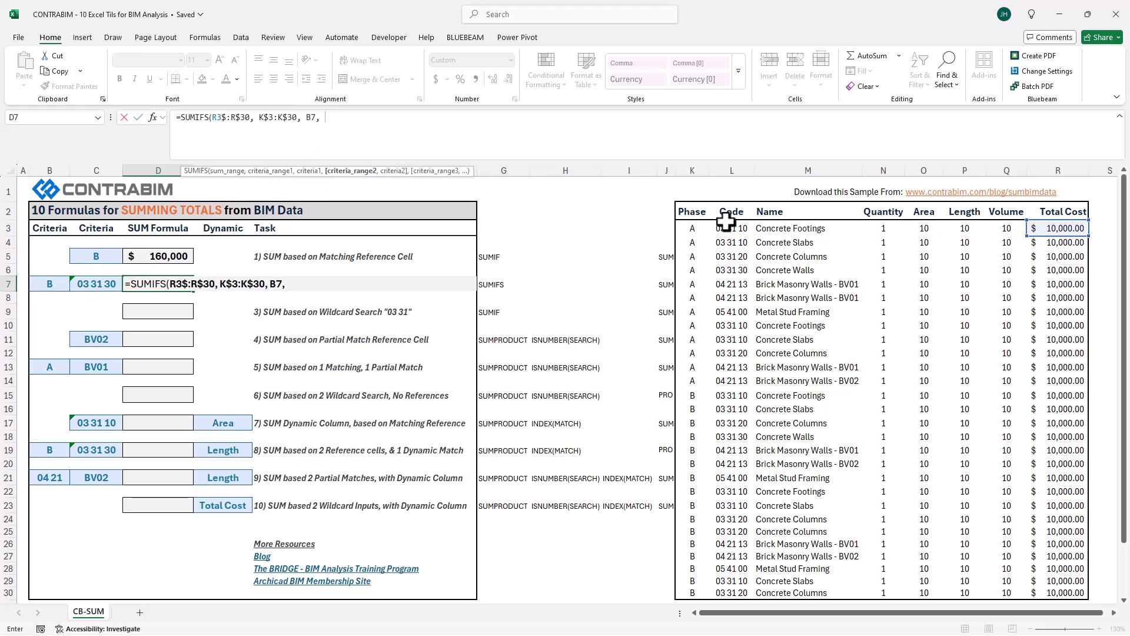
Add the row-locked Code range L$3:L$30 with C7 as the second criterion and close the D7 SUMIFS formula
left_click_drag(732, 230, 732, 590)
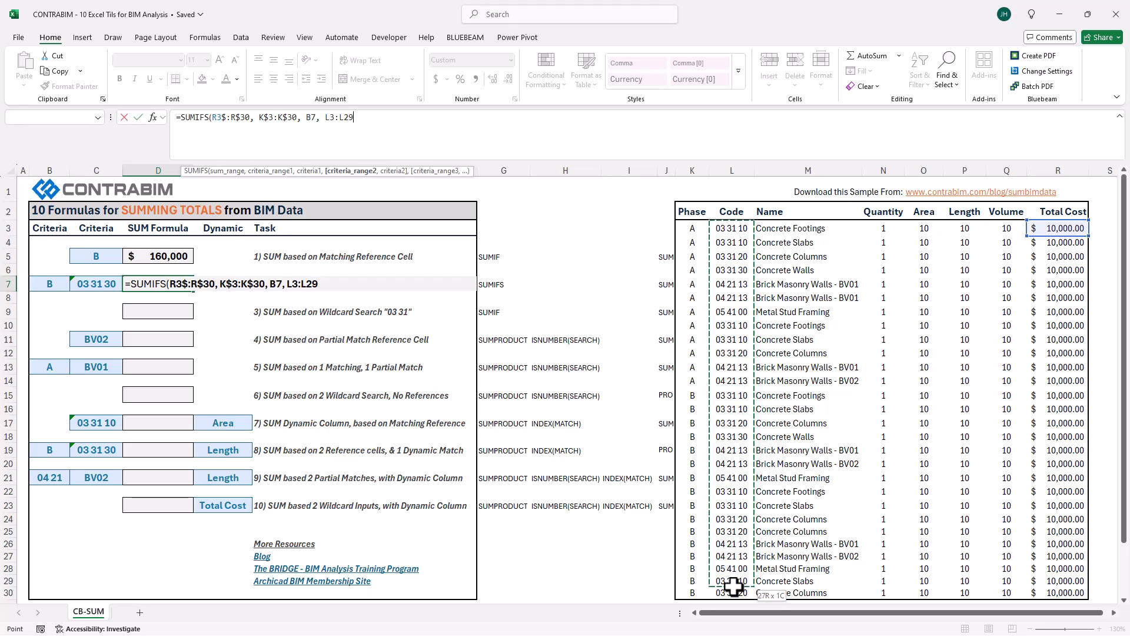
left_click(330, 117)
type("$")
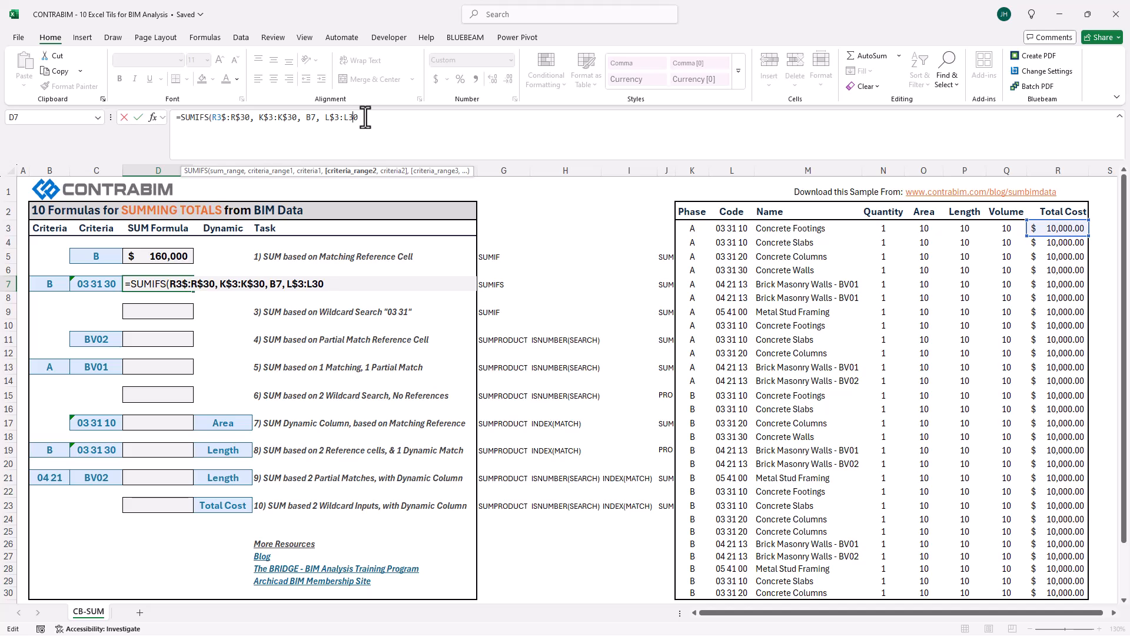
type(",")
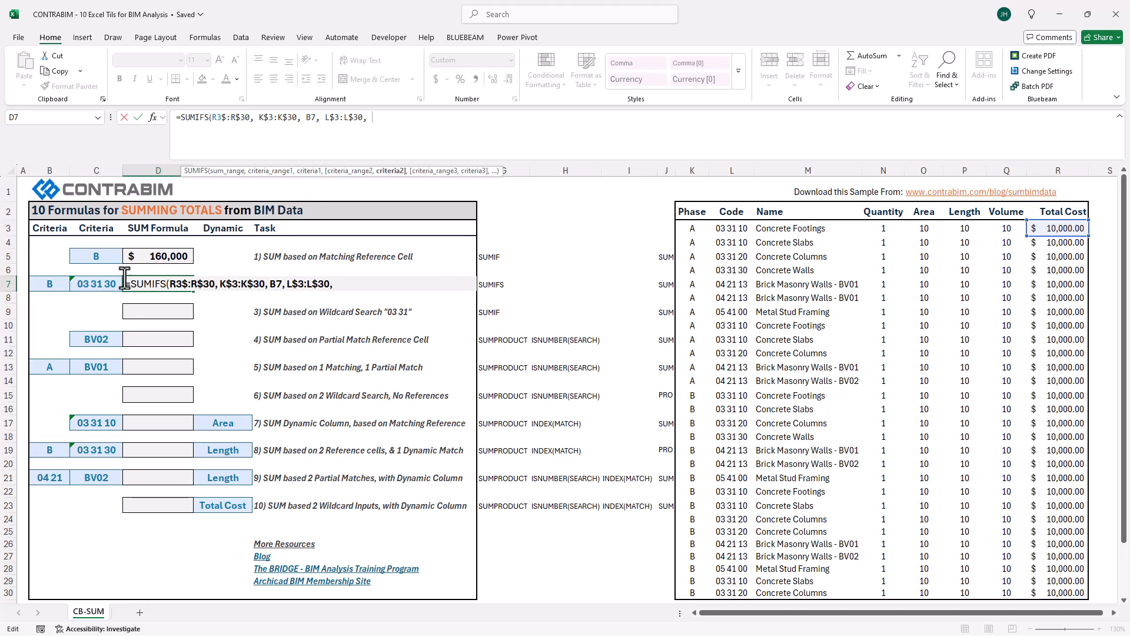
left_click(95, 284)
left_click(408, 118)
type(")")
key("Return")
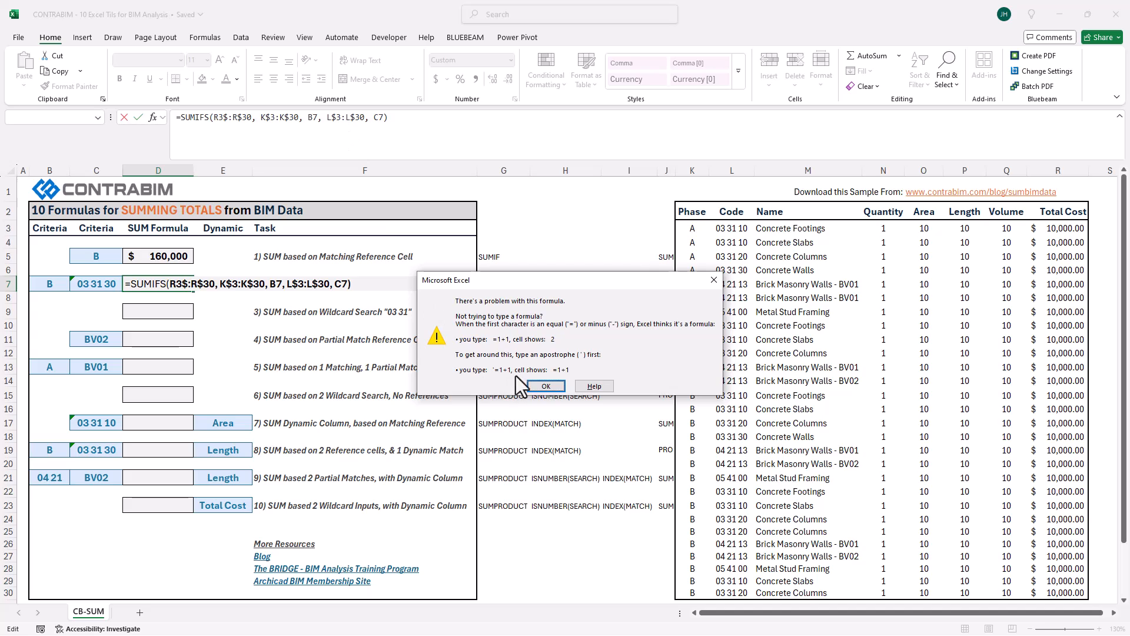
Correct the sum range in the D7 SUMIFS to R3:R$30 by removing the misplaced dollar sign, and enter the formula
left_click(553, 387)
left_click(222, 118)
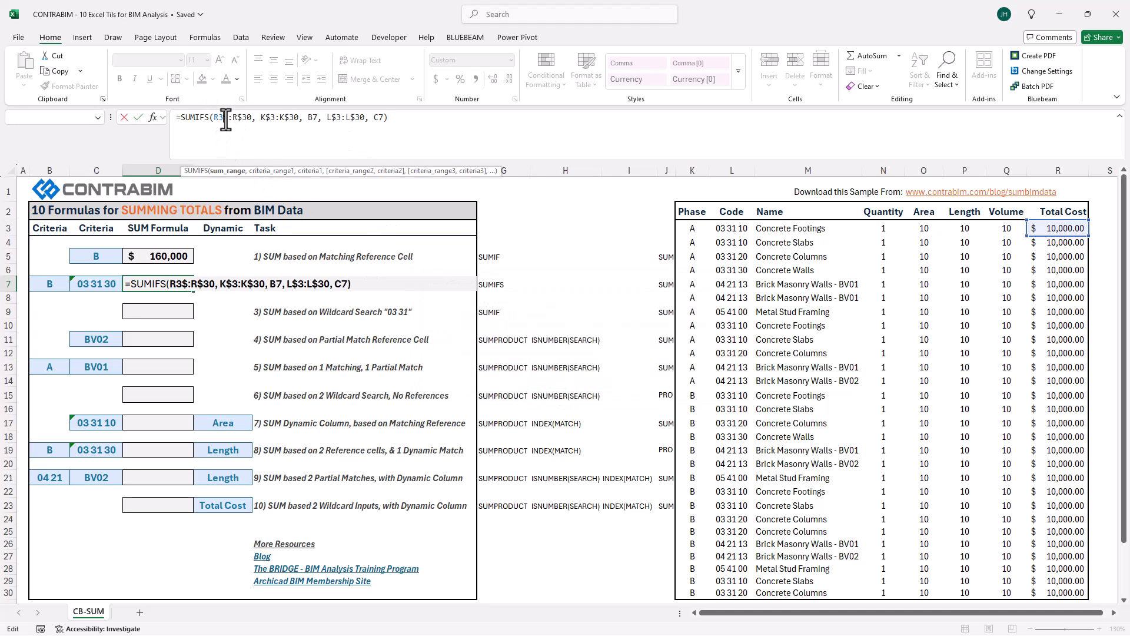
key("Delete")
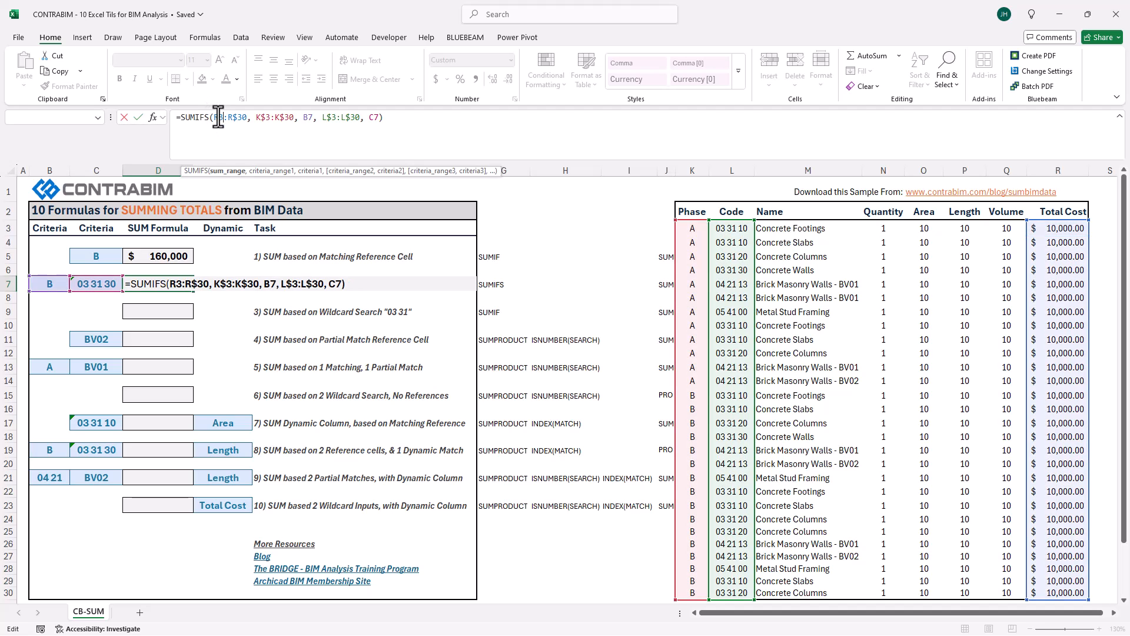
key("Return")
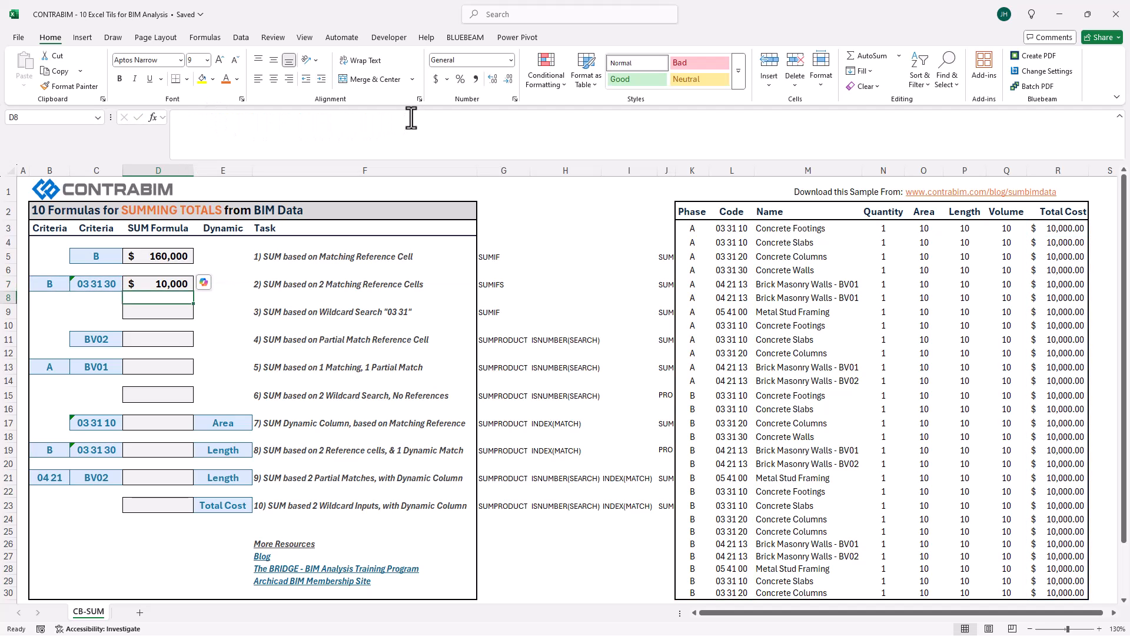
Test the SUMIFS in D7 by switching the code criterion in C7 to 03 31 20, 03 31 10 and back to 03 31 30
left_click(93, 283)
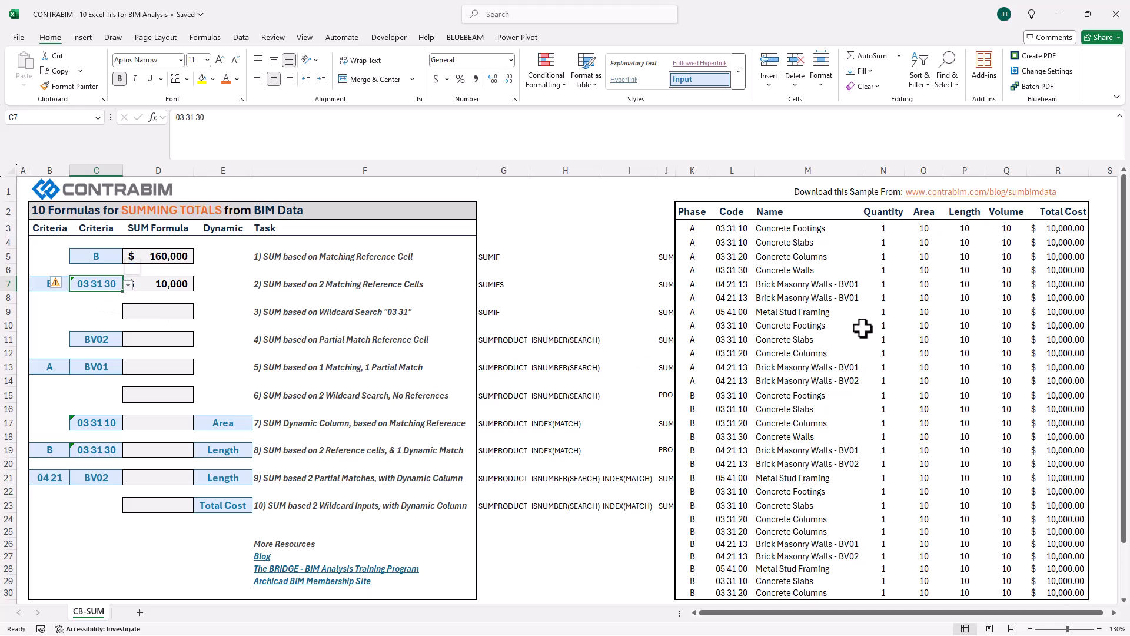
left_click(128, 285)
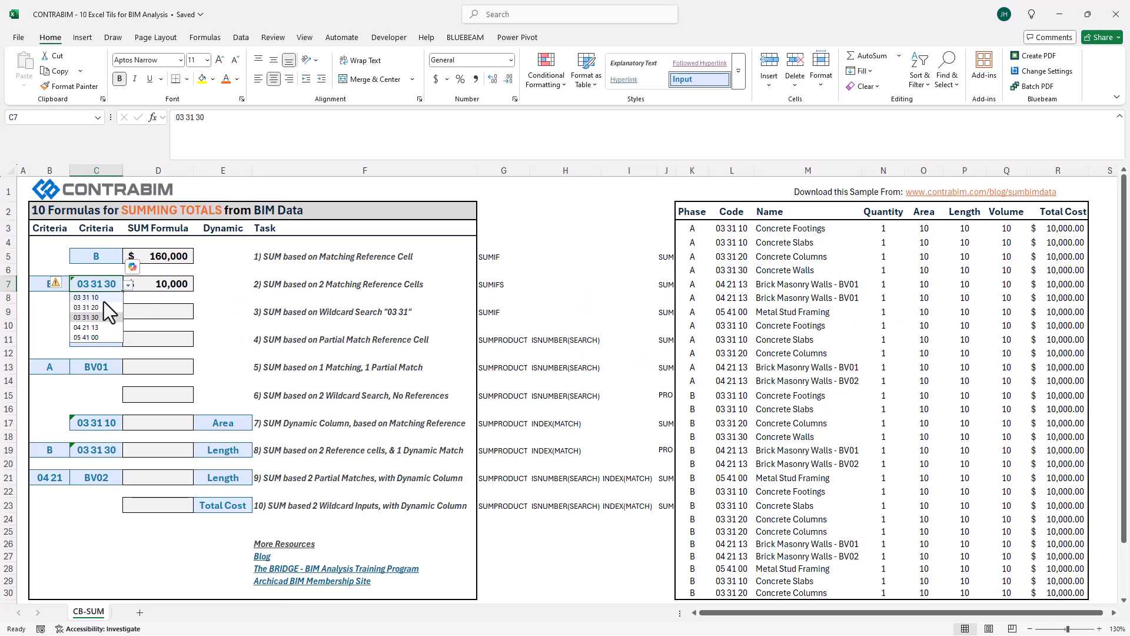
left_click(102, 307)
left_click(128, 285)
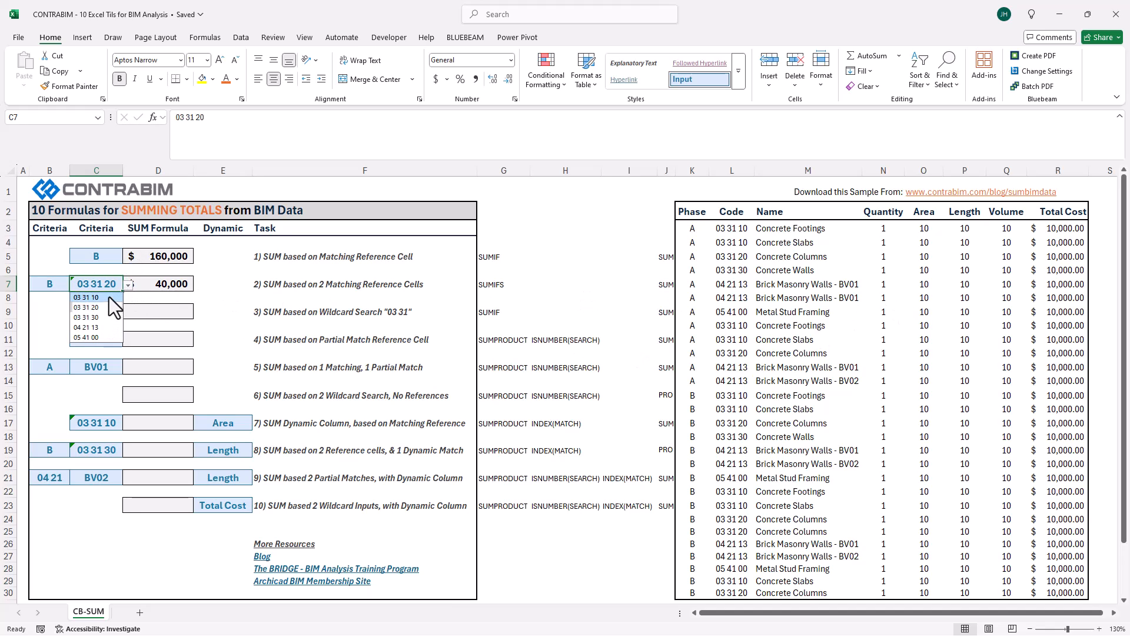
left_click(108, 297)
left_click(128, 284)
left_click(98, 317)
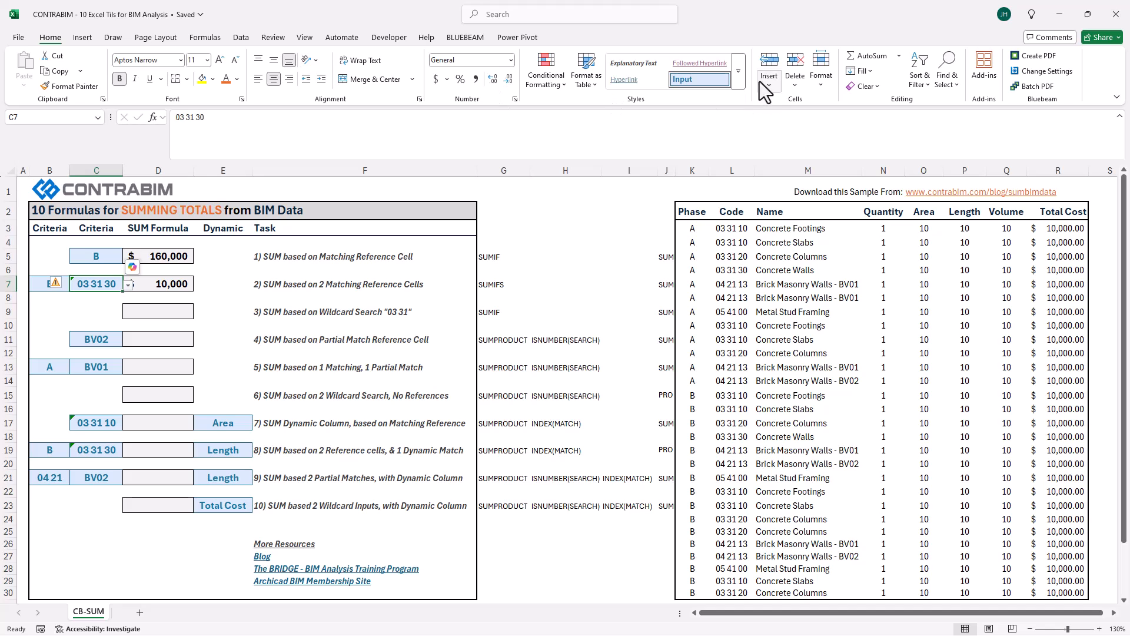
Examine the allowed type and the source range in the data validation settings of criterion cell C7
left_click(241, 38)
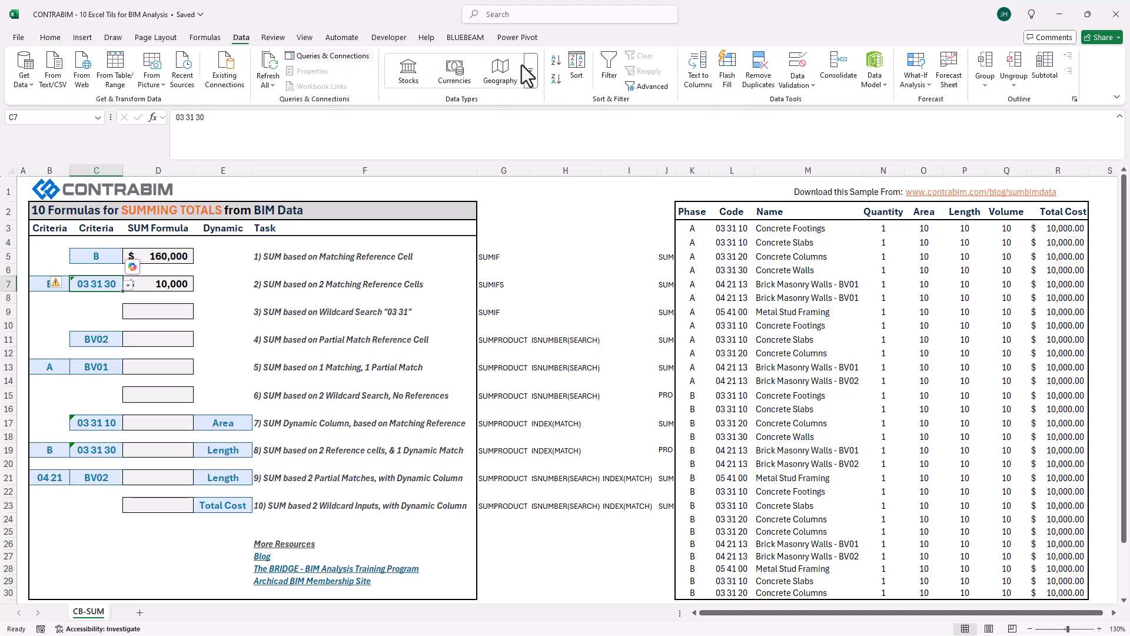
left_click(797, 65)
left_click(458, 275)
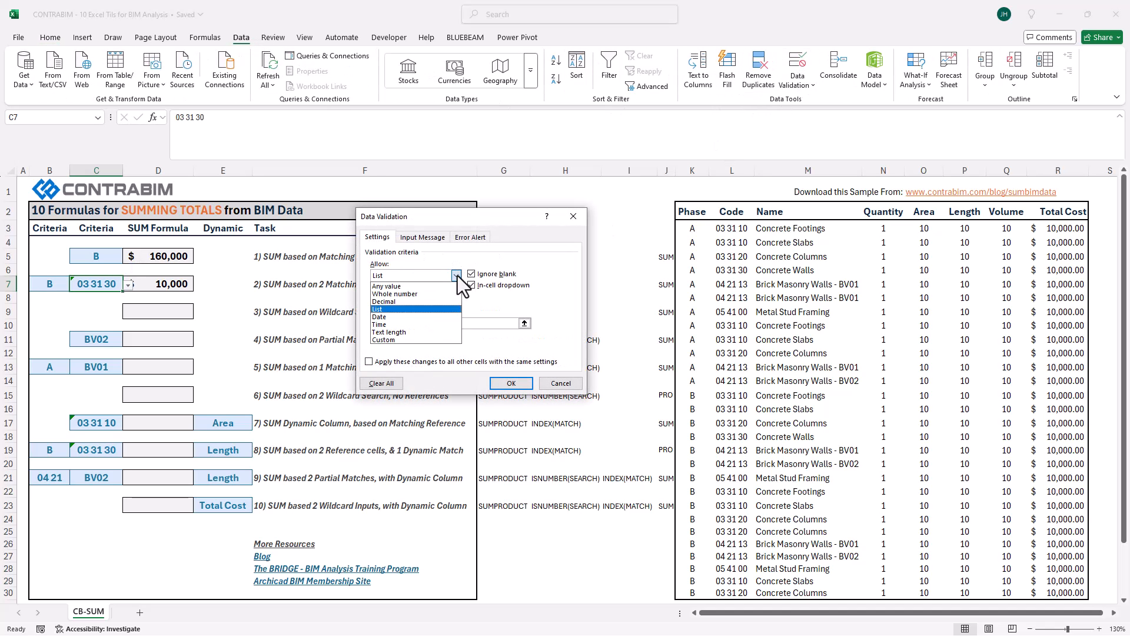
left_click(457, 275)
left_click(428, 324)
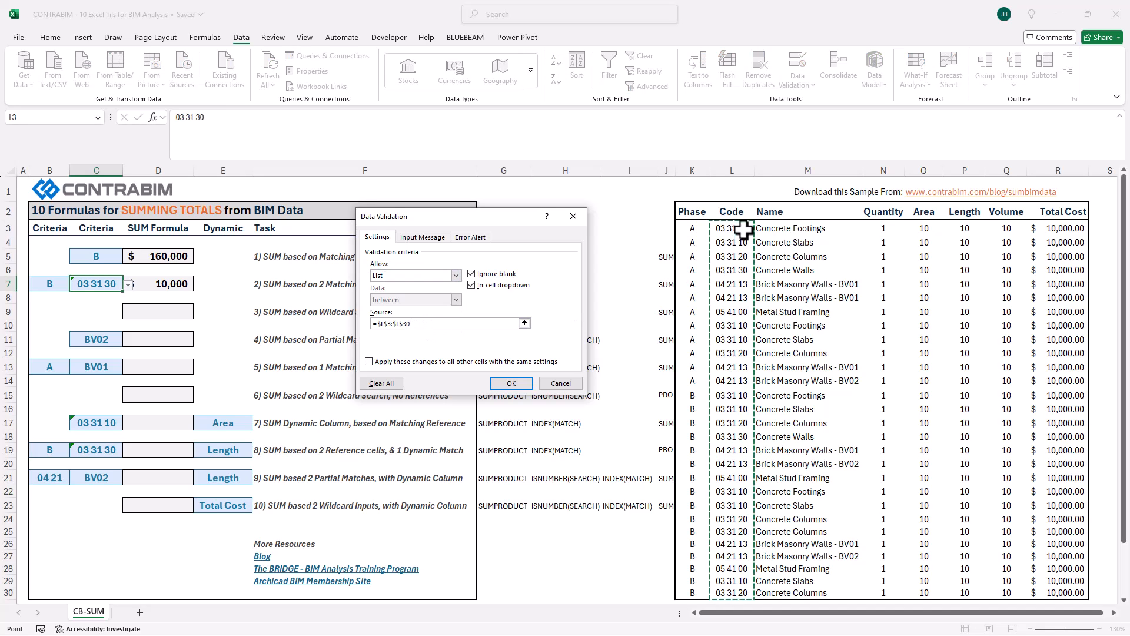
left_click(517, 383)
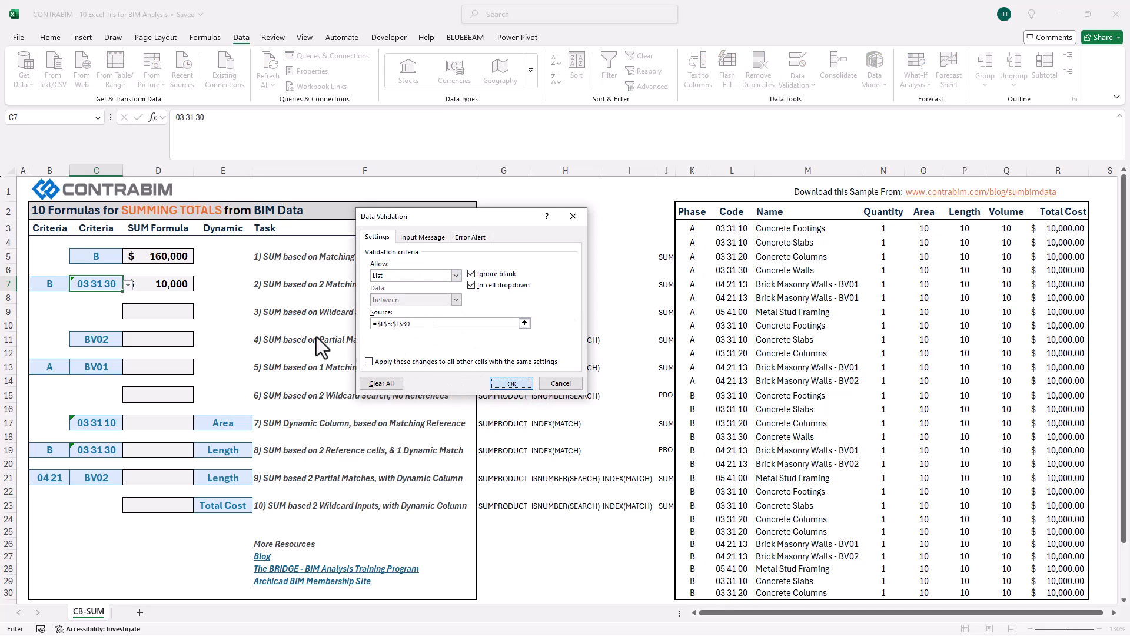
Try the code 05 41 00 in C7, set the criterion to 03 31 10, and select D9 for the third task
left_click(127, 285)
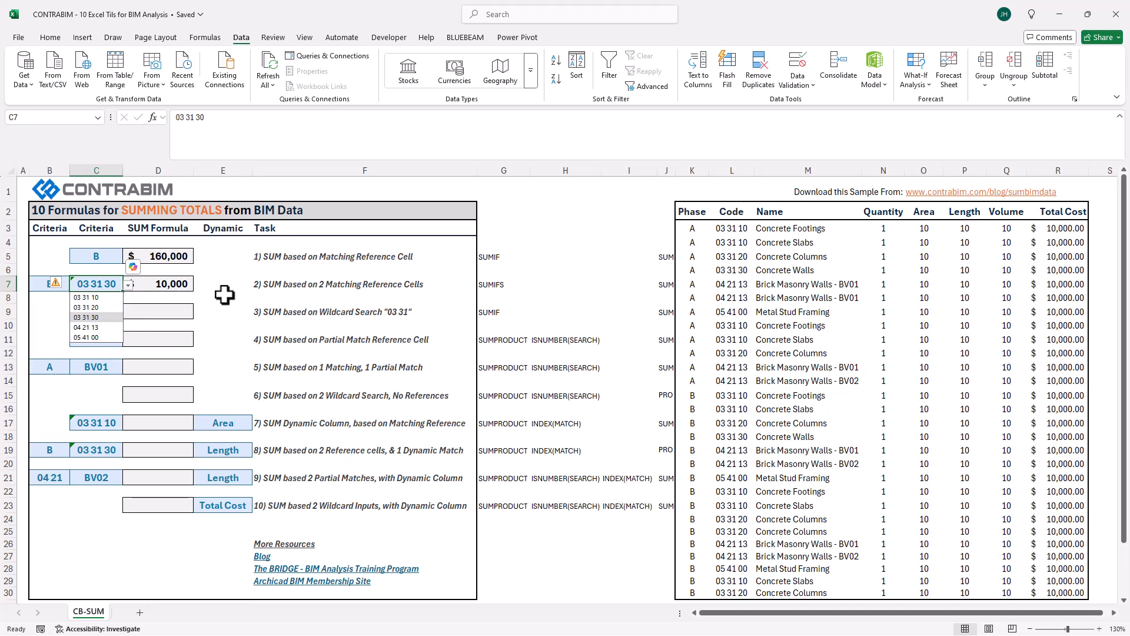
left_click(96, 338)
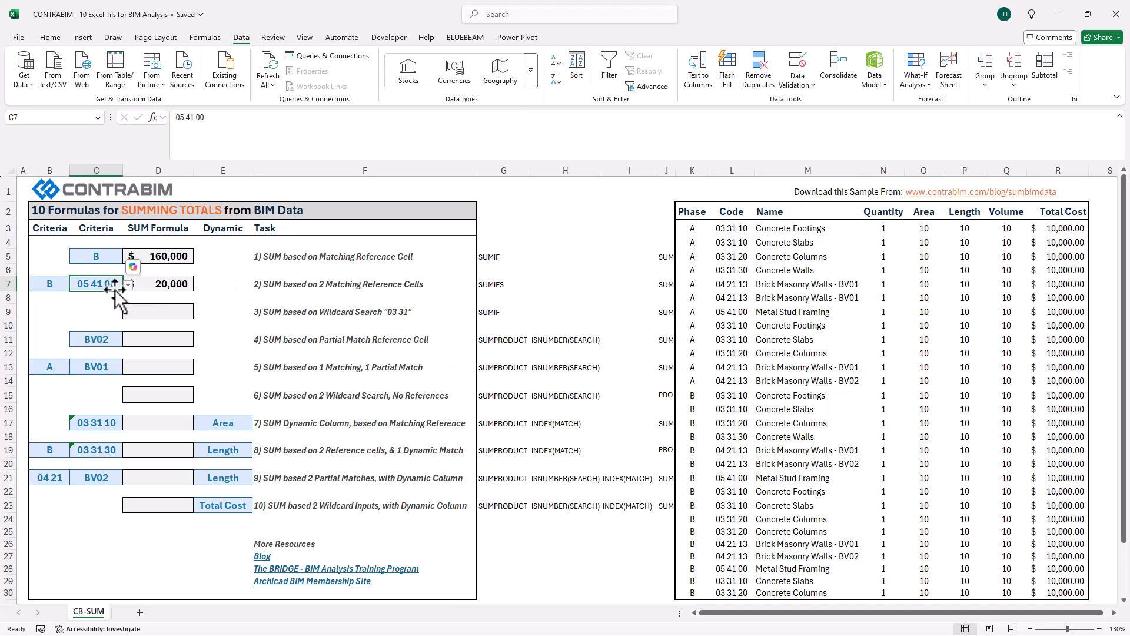
left_click(128, 285)
left_click(88, 298)
left_click(127, 284)
left_click(128, 284)
left_click(167, 310)
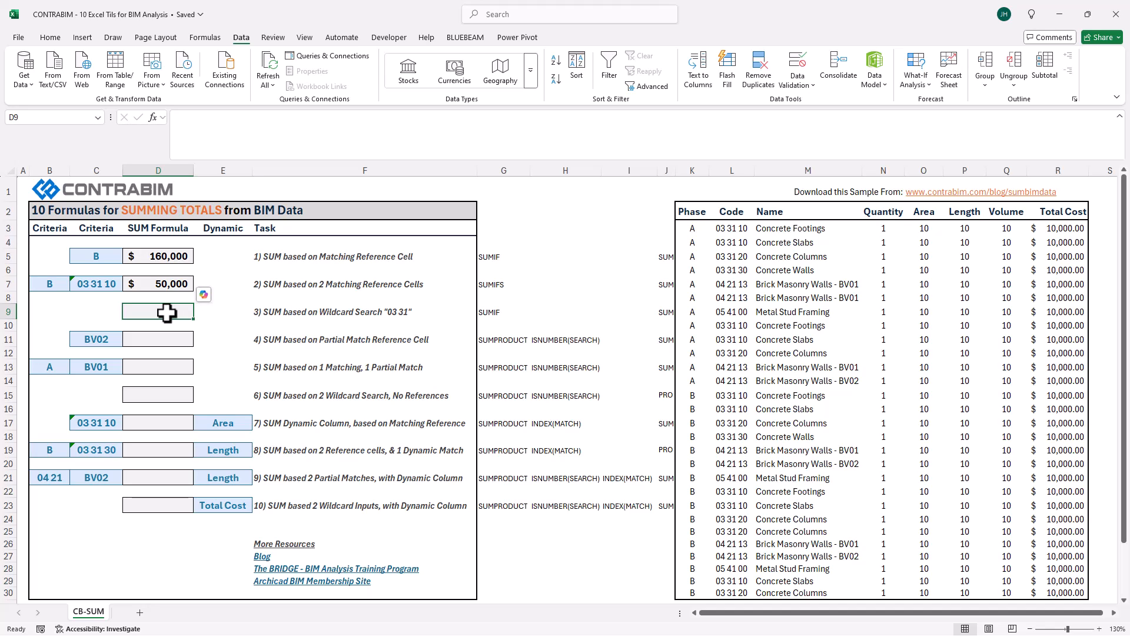
Switch to Archicad and inspect the roofs, chimney and exterior walls of the 3D building model from several angles
left_click(283, 286)
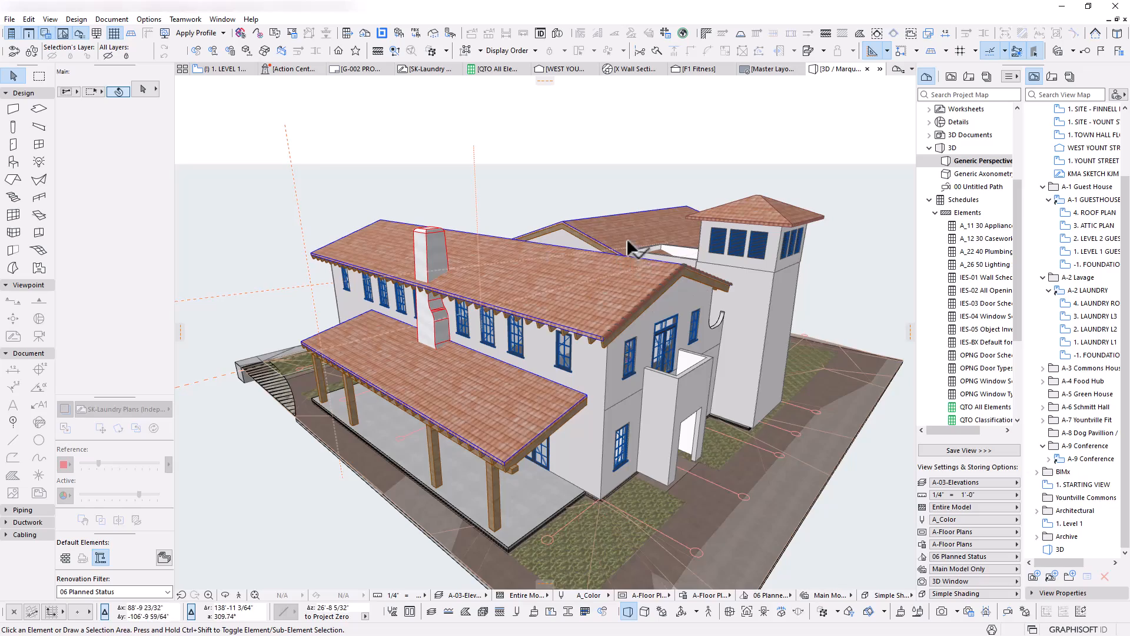
left_click_drag(631, 245, 661, 232)
scroll(479, 164, "up", 5)
left_click_drag(480, 164, 866, 339)
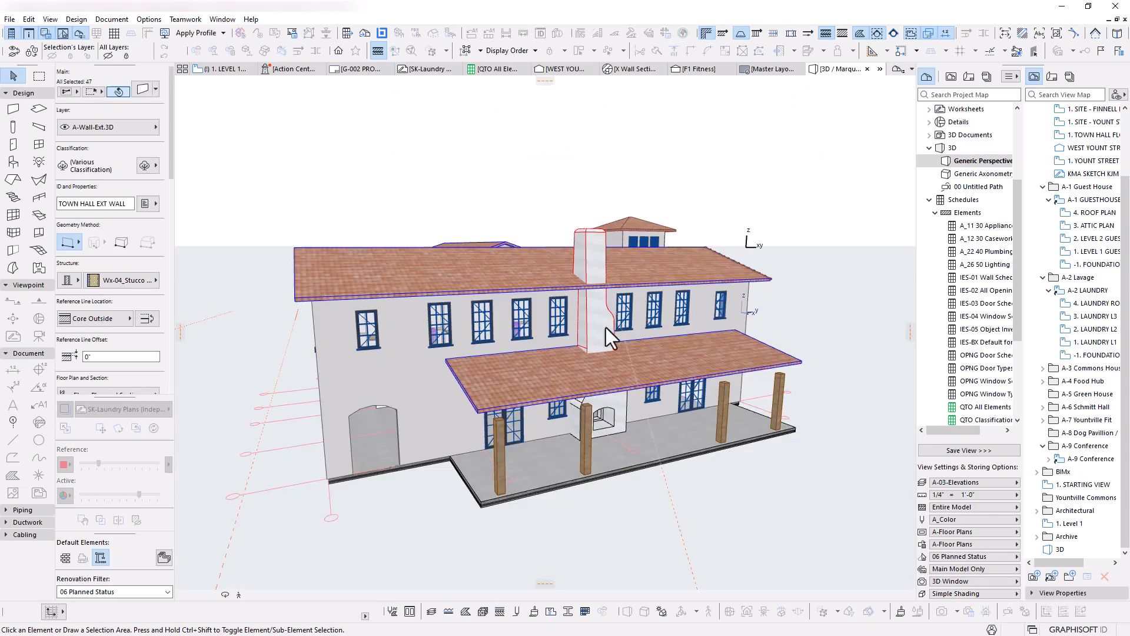
left_click_drag(526, 319, 748, 353)
key("F5")
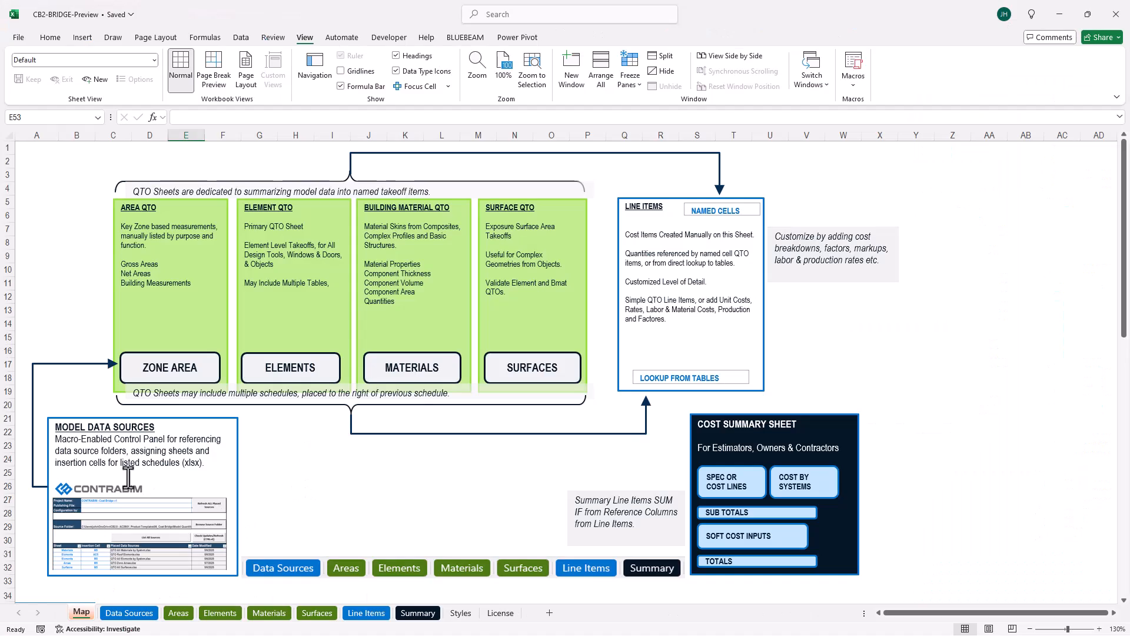
Switch to the CB2-BRIDGE-Preview workbook in Excel and examine the Map sheet's unit table and the Data Sources and Areas sheets
scroll(128, 476, "down", 9)
left_click_drag(26, 249, 83, 510)
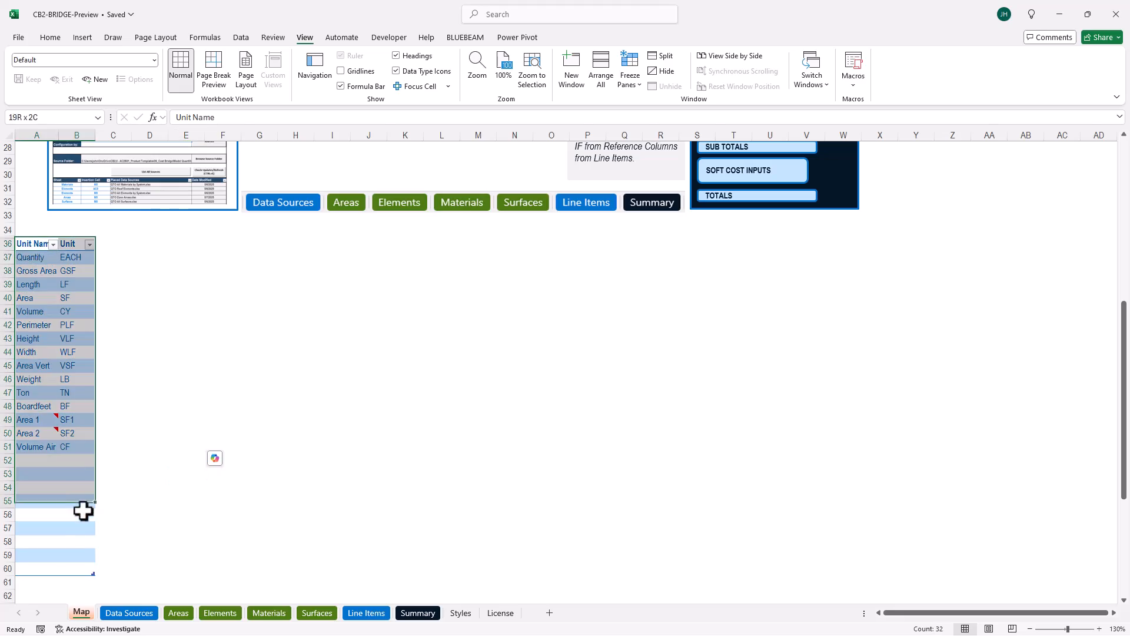
left_click(129, 612)
left_click(178, 613)
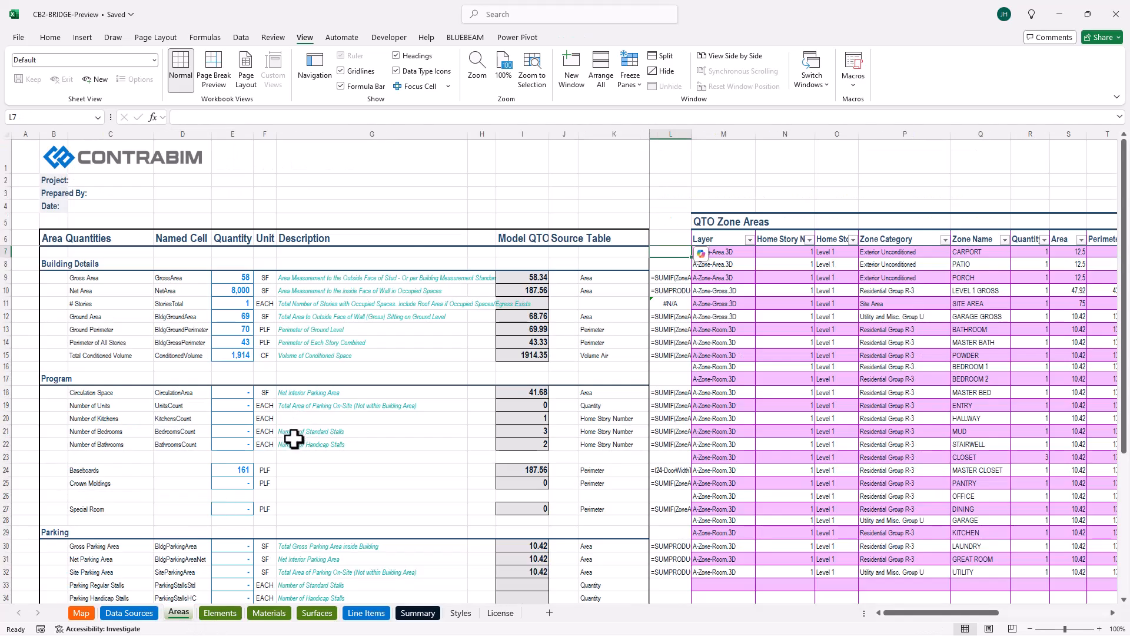
Look through the quantity takeoffs on the Elements sheet and the contents of the Materials, Line Items and Summary sheets
left_click(220, 613)
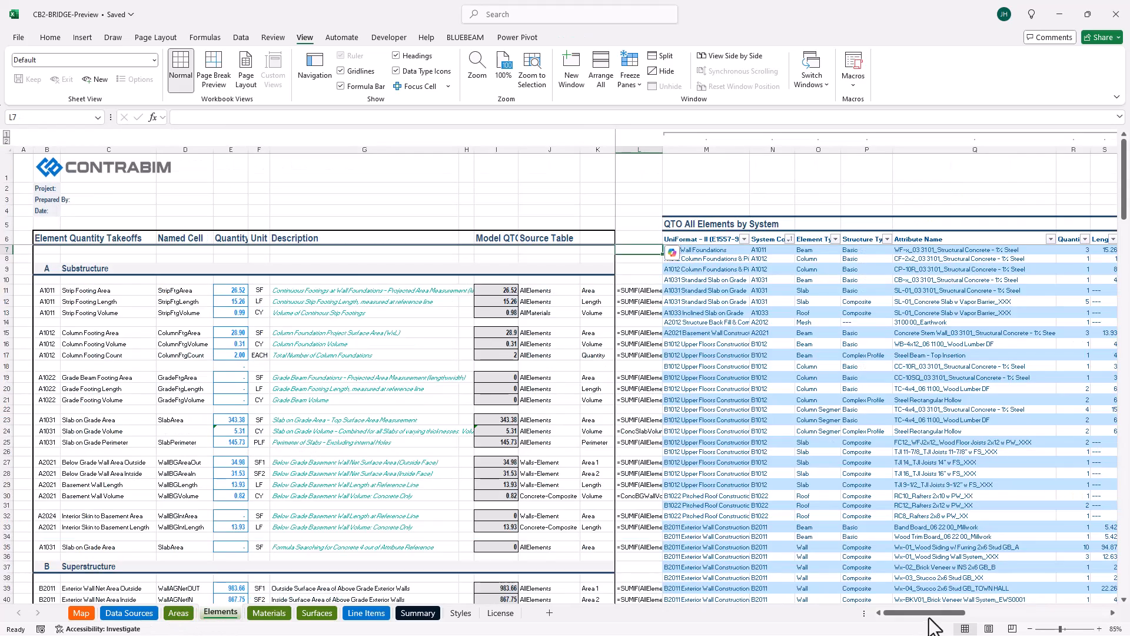
mouse_move(929, 616)
left_mouse_down()
mouse_move(964, 615)
mouse_move(918, 614)
left_mouse_up()
scroll(206, 428, "down", 7)
scroll(206, 429, "up", 7)
left_click(269, 612)
left_click(361, 613)
left_click(415, 612)
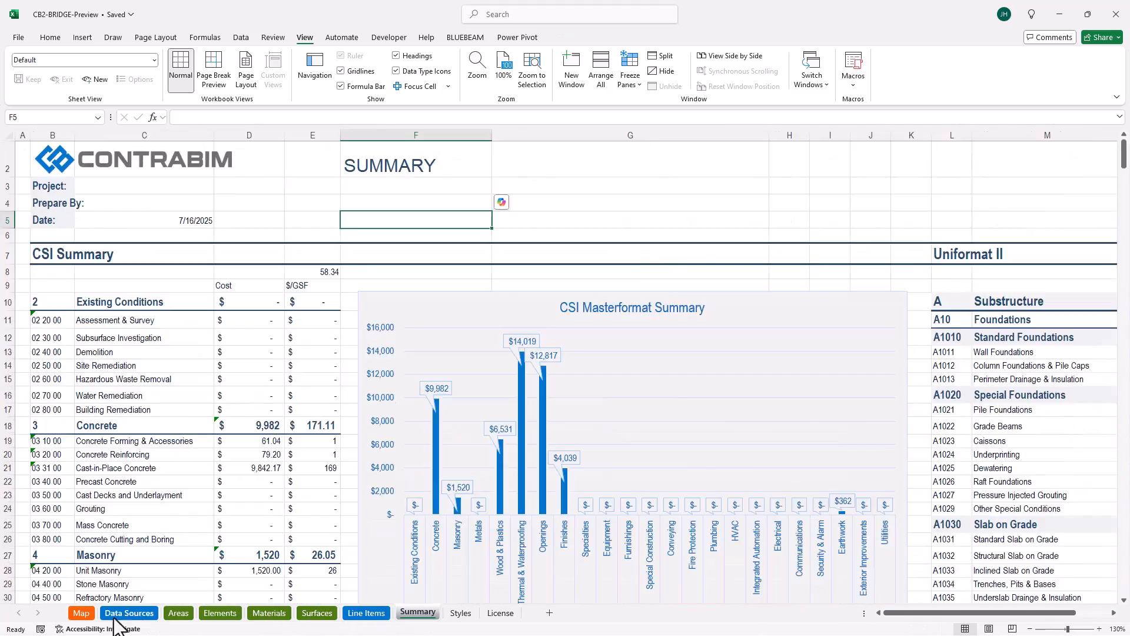
Return to the CB-SUM sheet and start a SUMIF formula in D9 with range L$3:L$30 and the wildcard criterion "*03 31*"
left_click(115, 617)
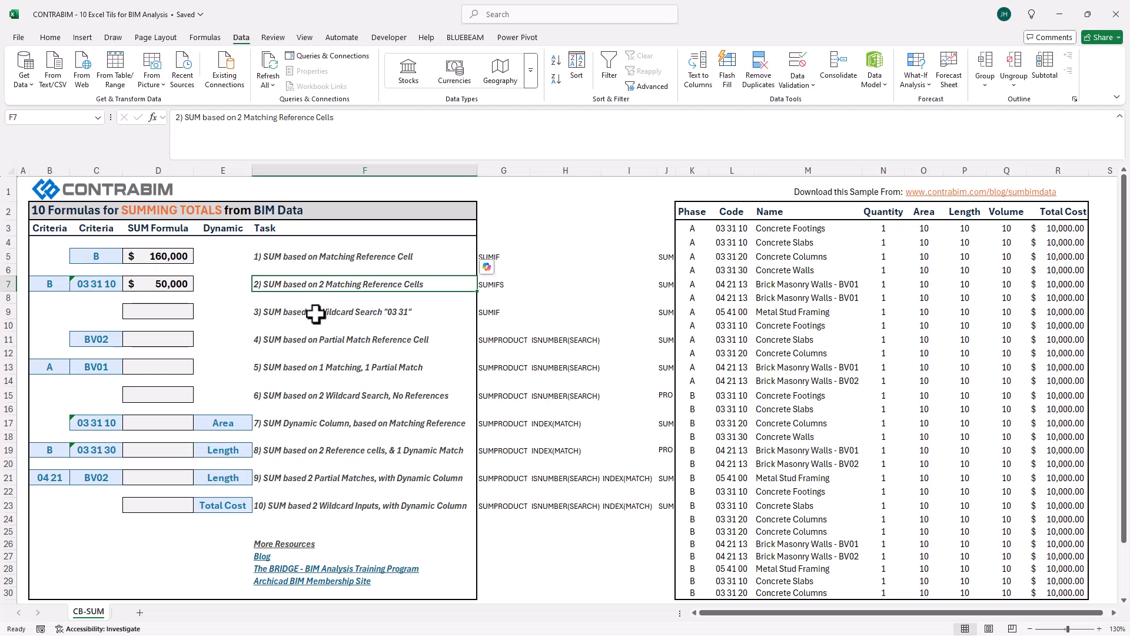
left_click(313, 312)
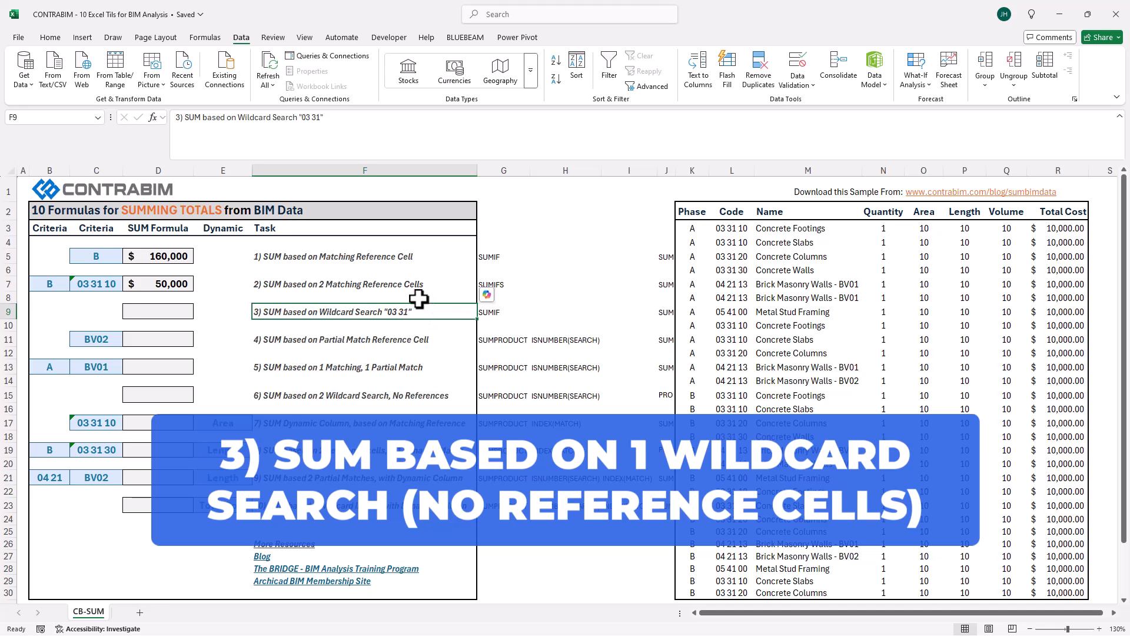
left_click(158, 311)
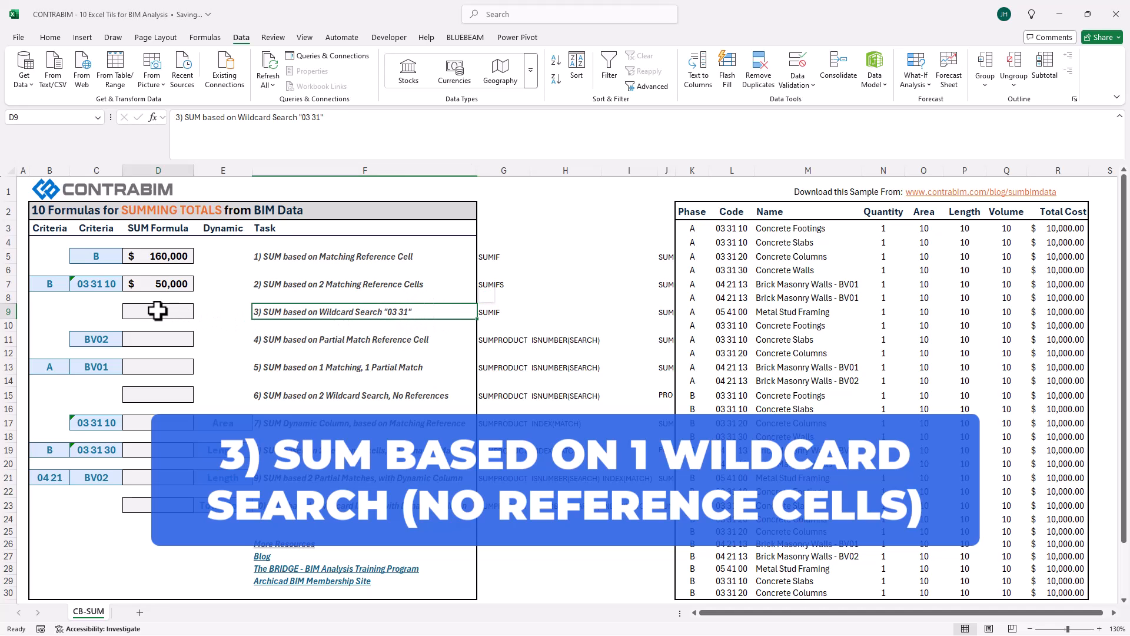
left_click(209, 131)
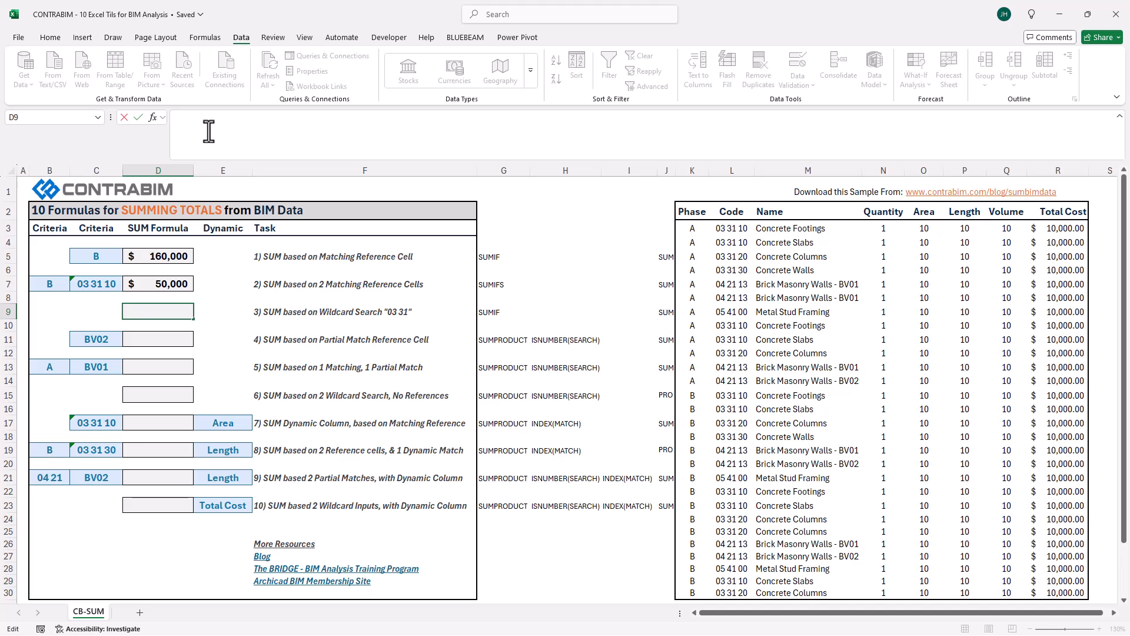
type("=SUMIF(")
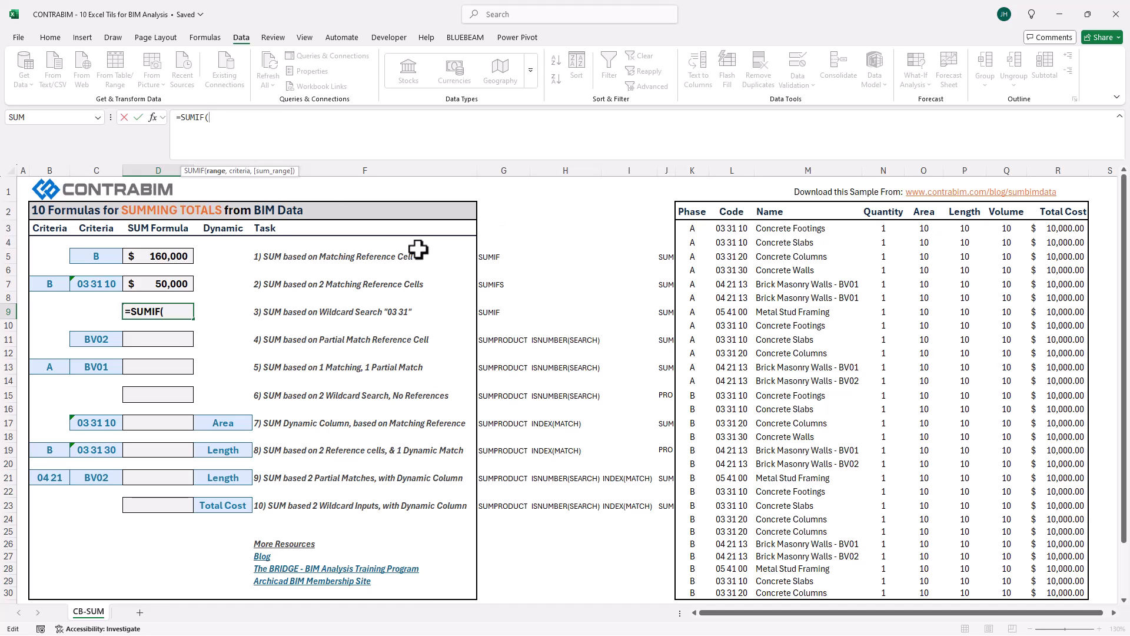
left_click_drag(729, 229, 745, 593)
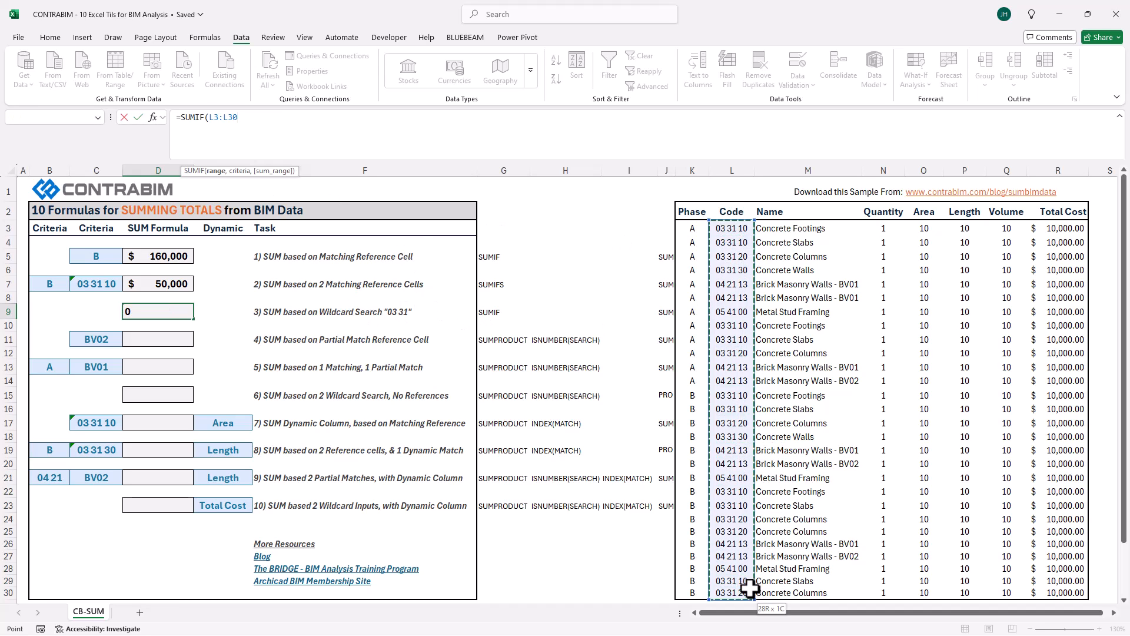
left_click(213, 117)
type("$")
left_click(233, 117)
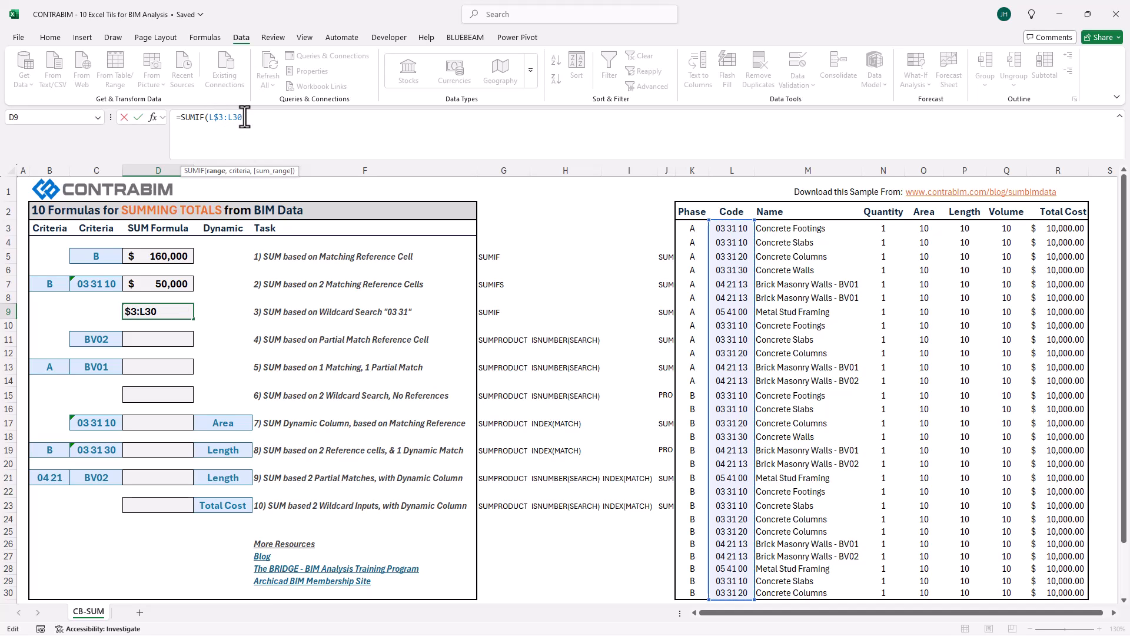
type("$30, \"*03 31*")
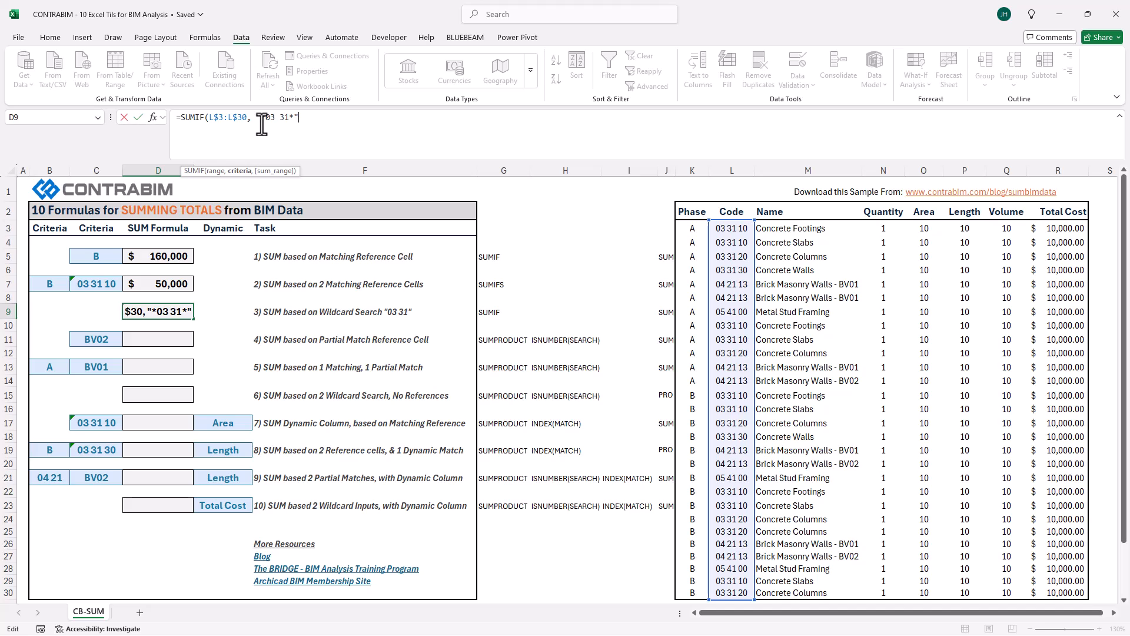
Complete the SUMIF formula in D9 with the Total Cost column R$3:R$30 as the sum range
type(",")
left_click_drag(1059, 228, 1057, 592)
left_click(313, 117)
type("$3:L")
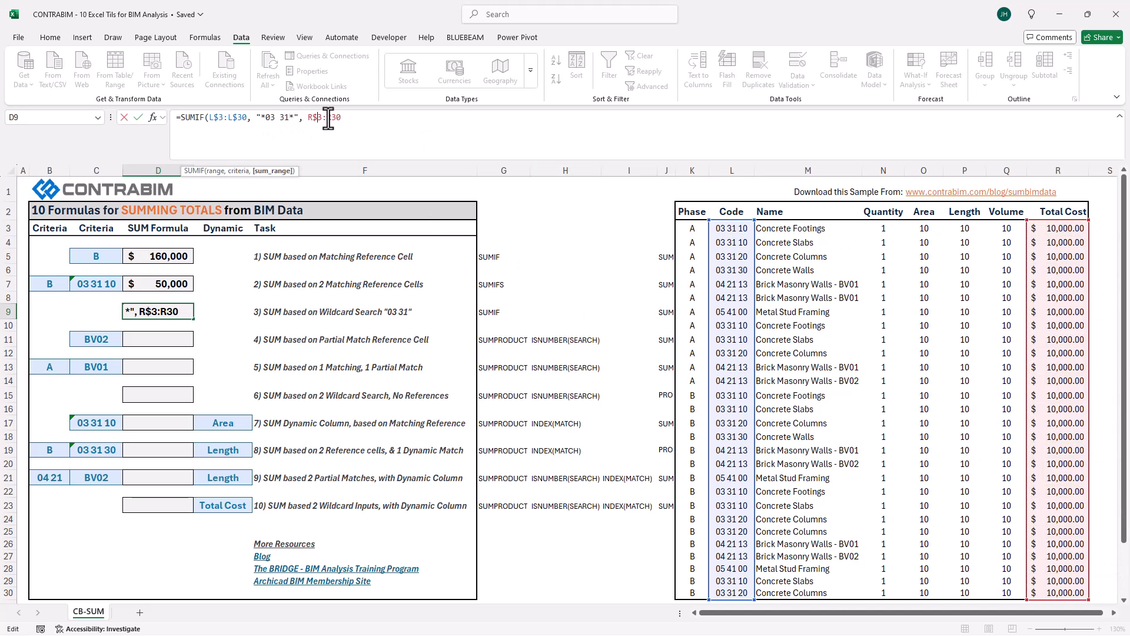
type("$")
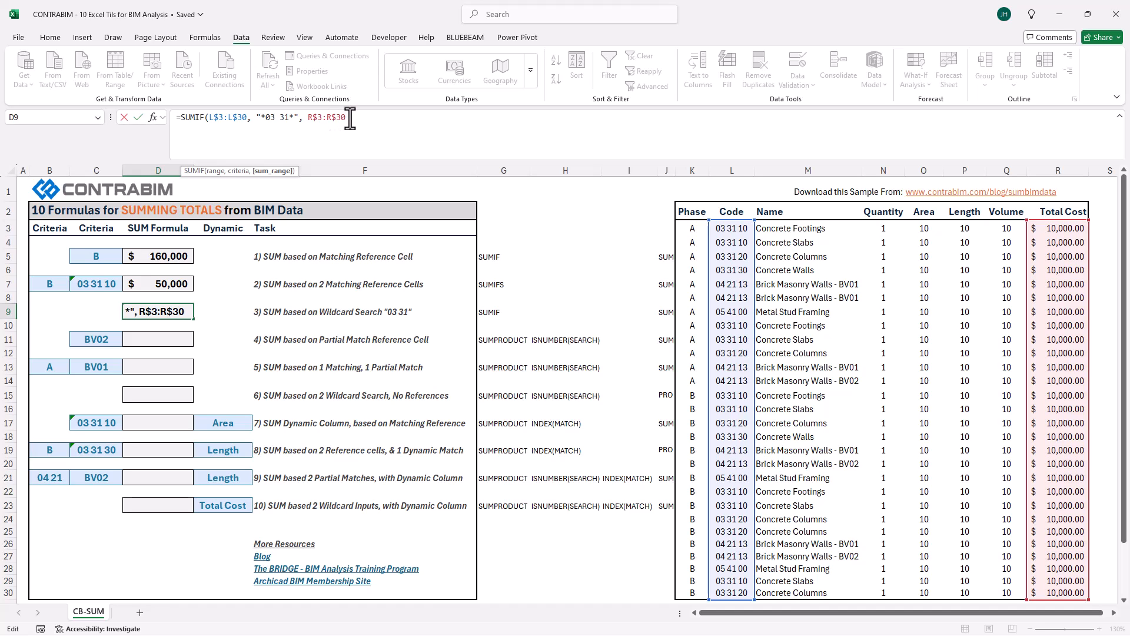
key("Return")
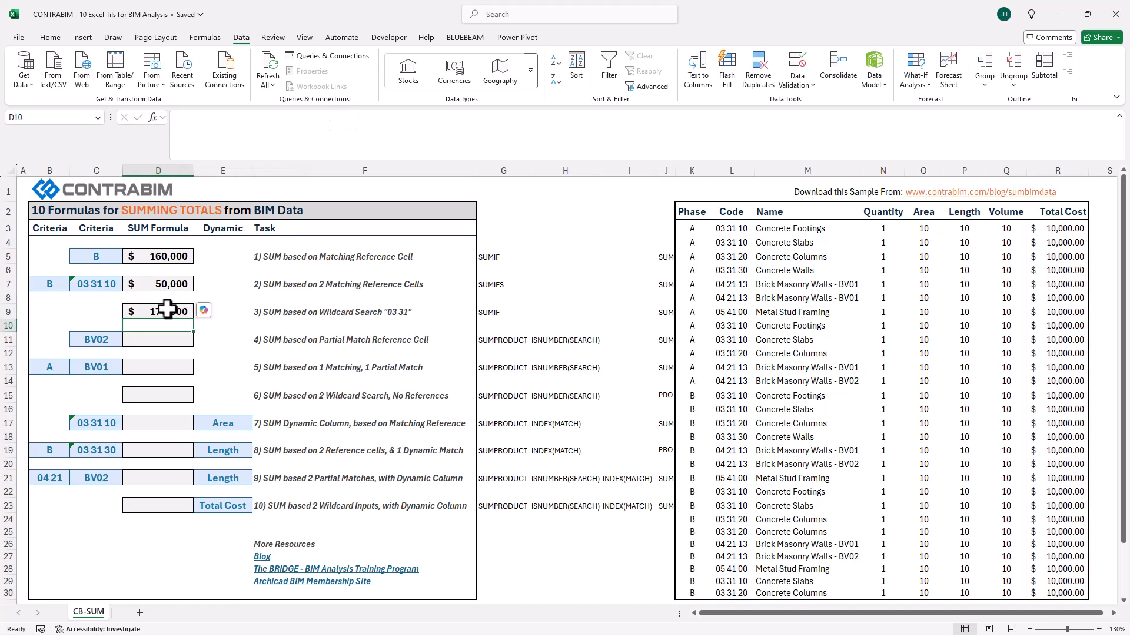
Try the wildcard criterion "*03 31 1*" in the D9 formula
left_click(168, 309)
left_click(303, 117)
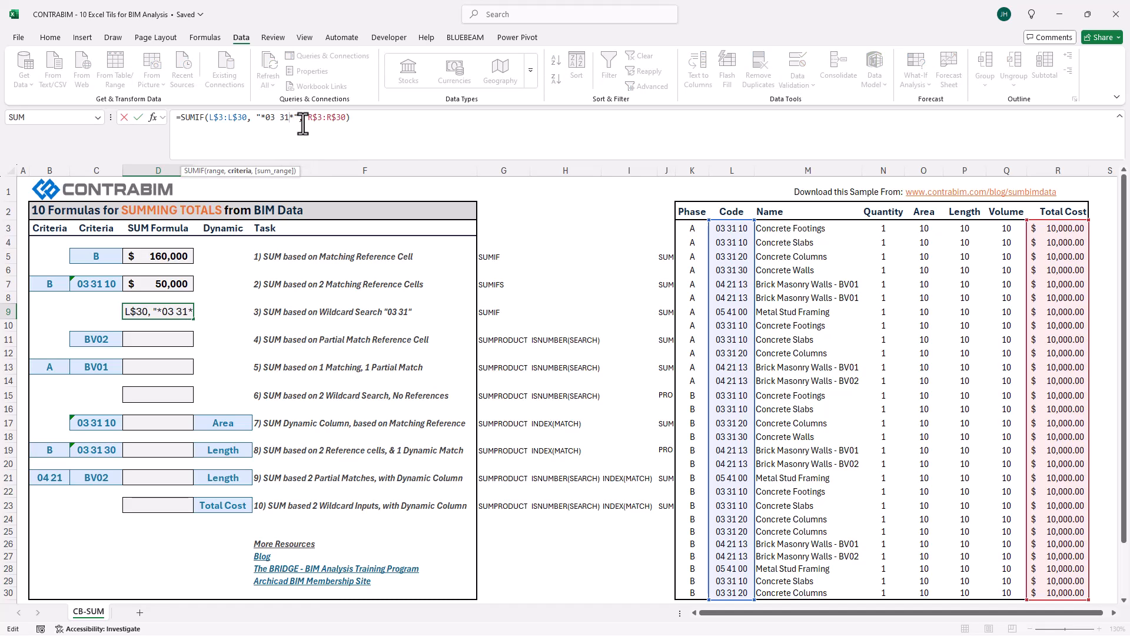
type("1")
key("Return")
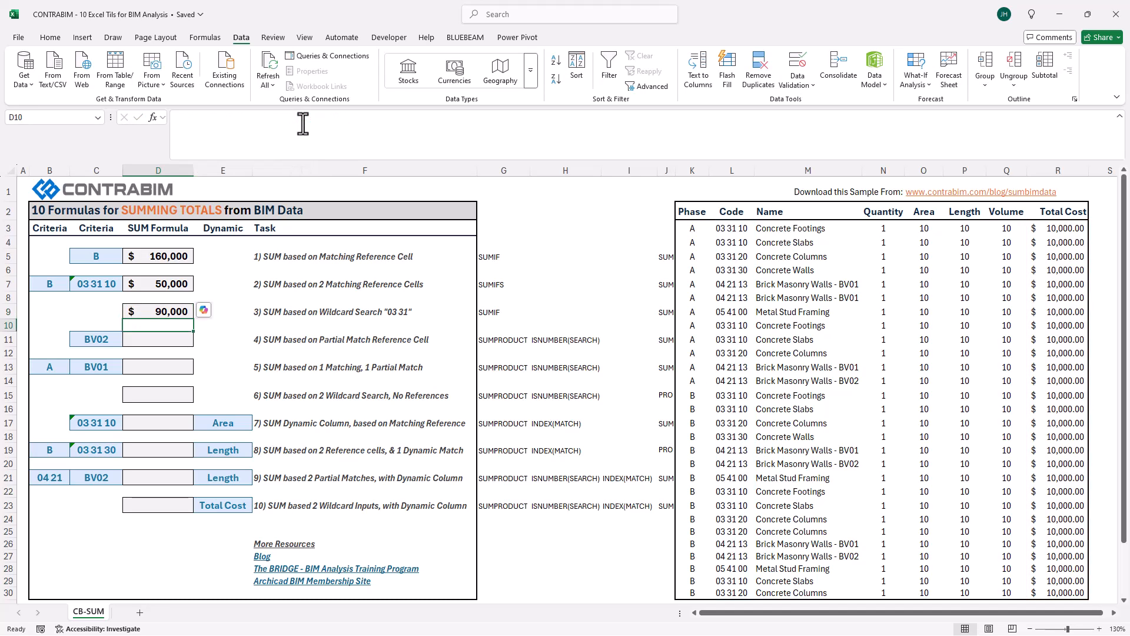
Set the wildcard criterion in the D9 formula to "*03 31 2*"
key("Up")
left_click(297, 120)
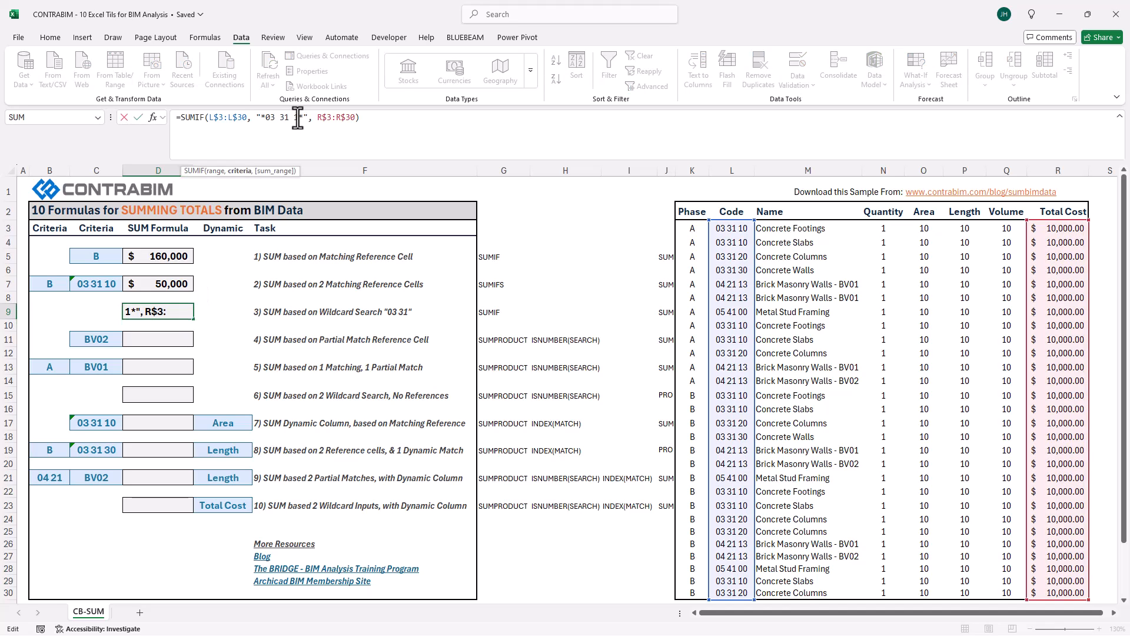
key("BackSpace")
type("2")
key("Return")
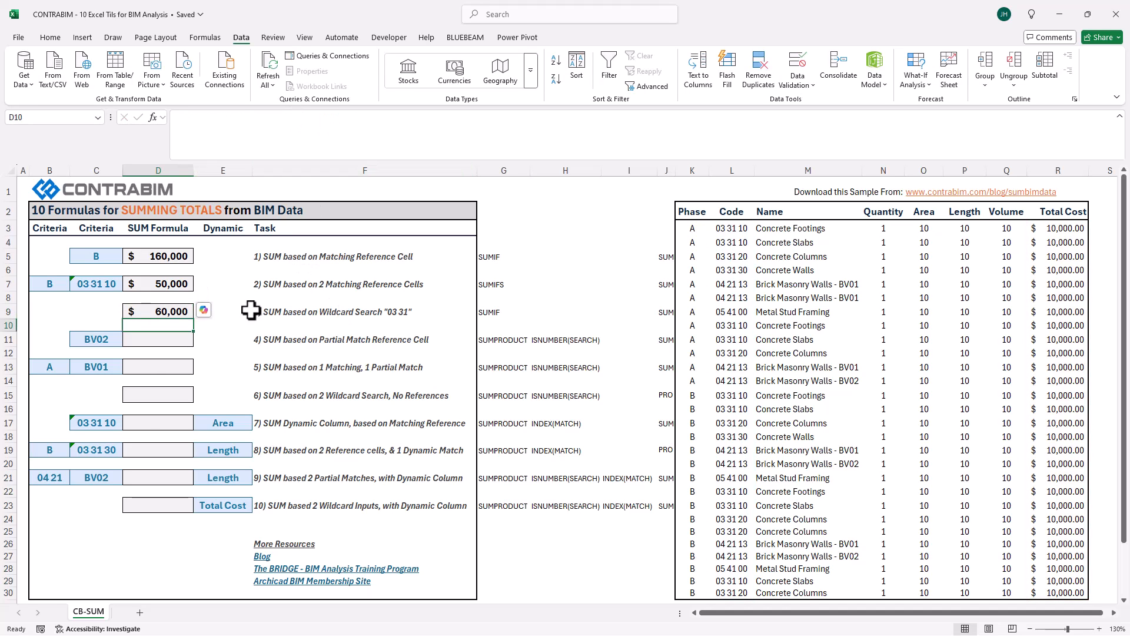
Review the D9 wildcard formula and the data in K3:R30, plus the fourth task's description, criterion and listed functions
left_click(149, 308)
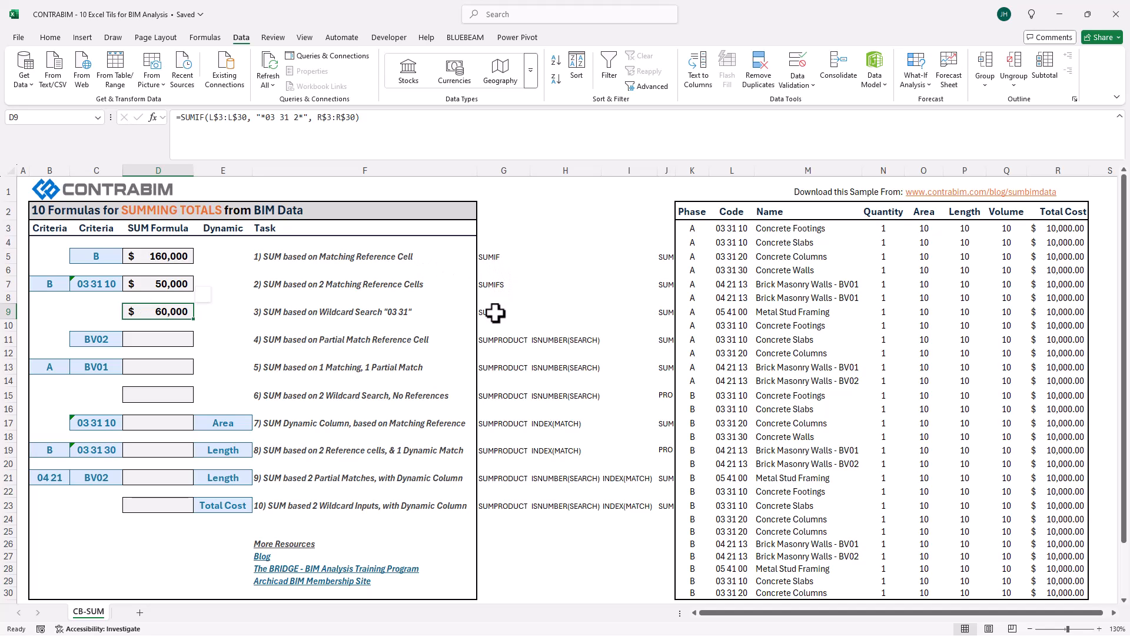
left_click(350, 317)
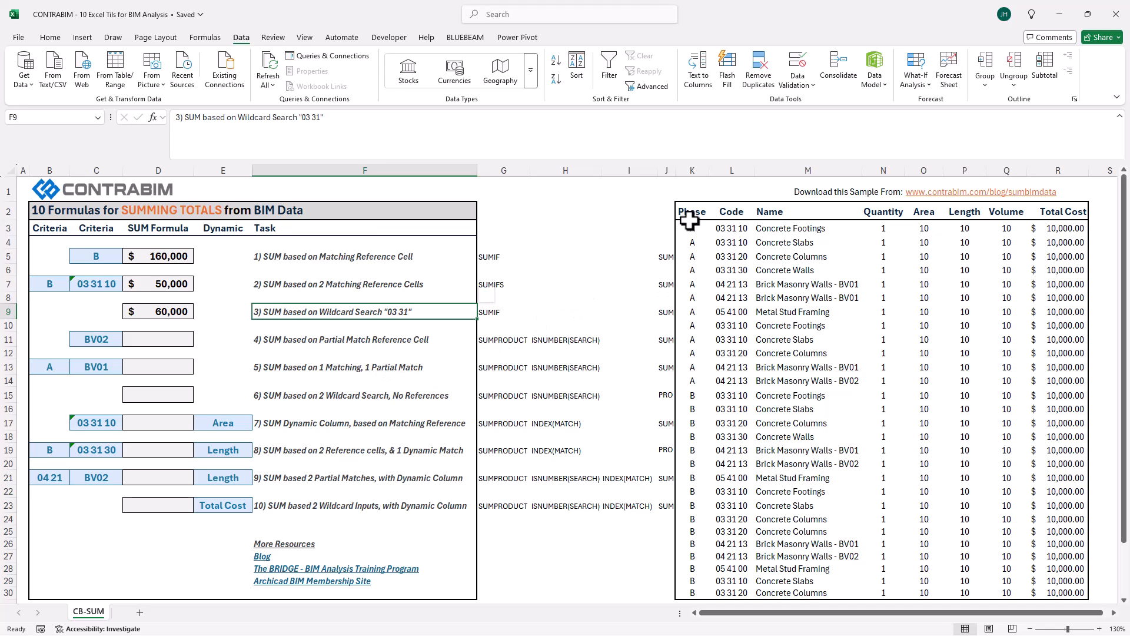
left_click_drag(689, 227, 1010, 579)
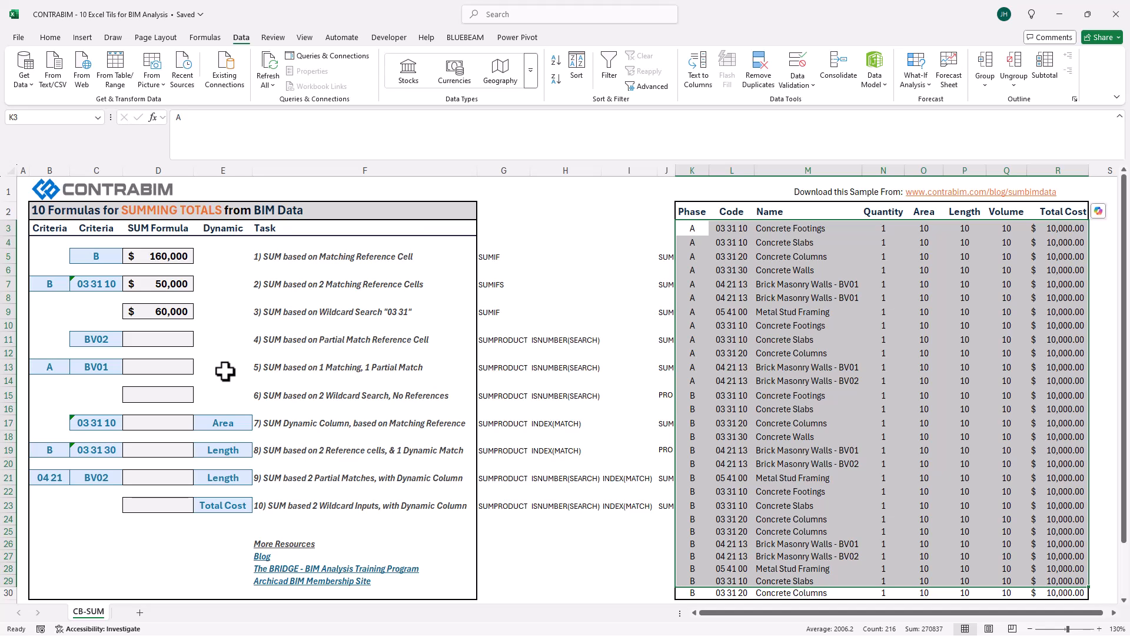
left_click(267, 342)
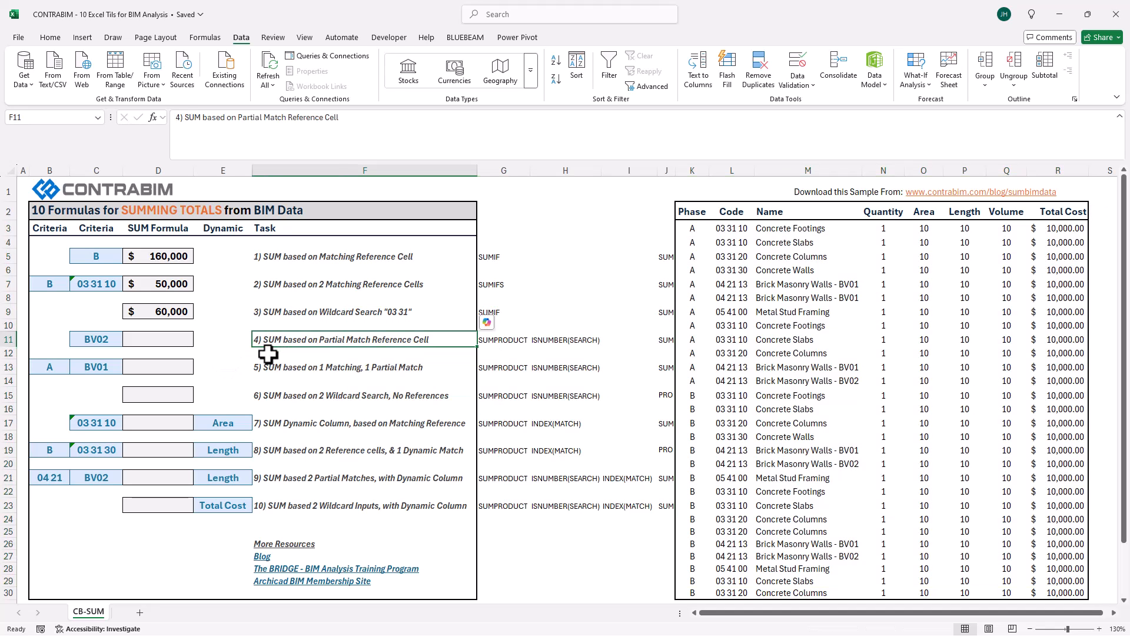
left_click(161, 309)
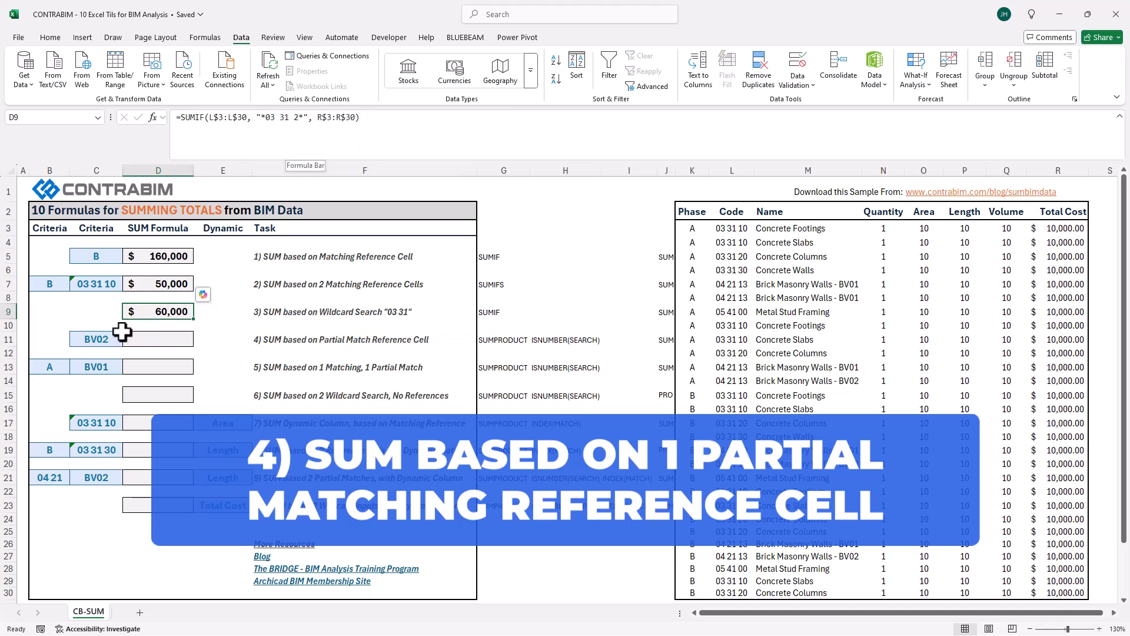
left_click(103, 342)
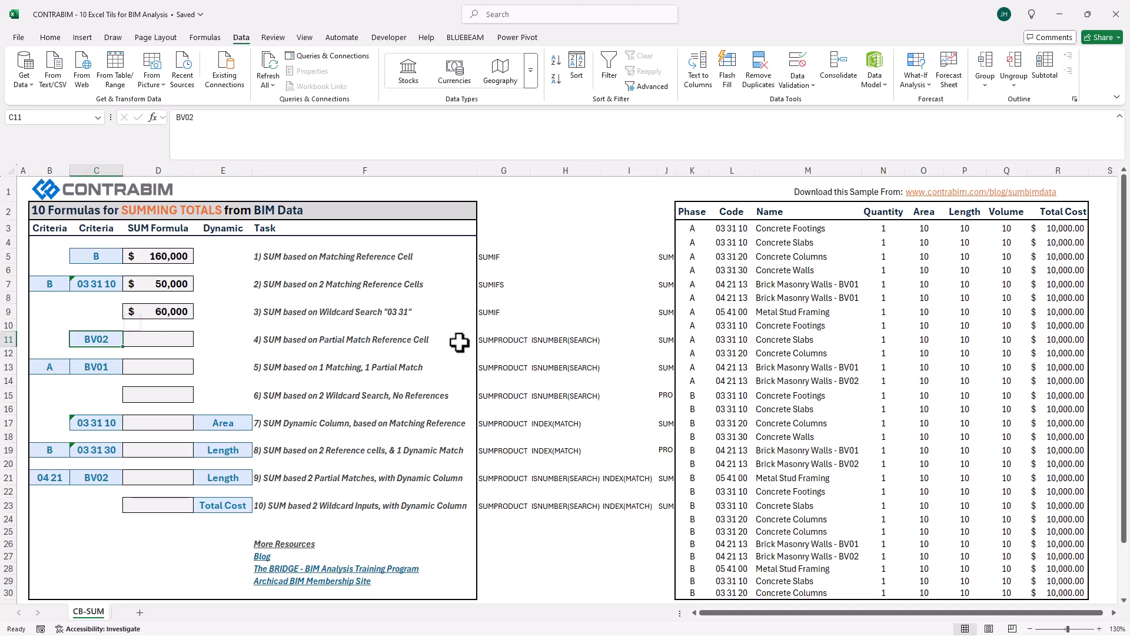
left_click(490, 340)
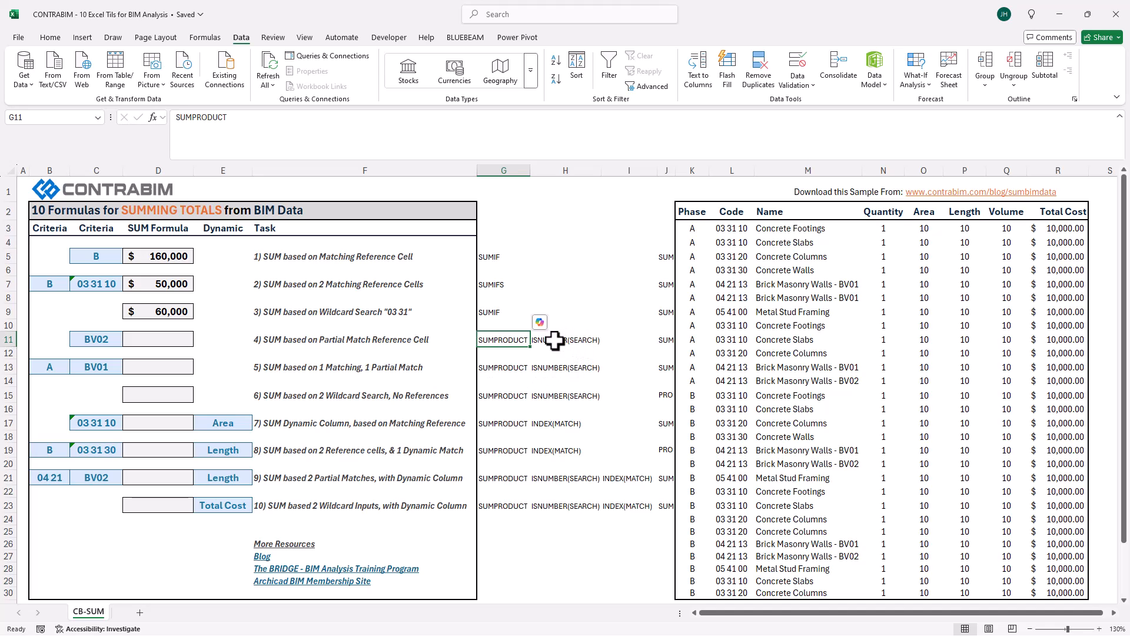
Start the fourth task's formula in D11 as =SUMPRODUCT(--ISNUMBER(SEARCH(
left_click(168, 338)
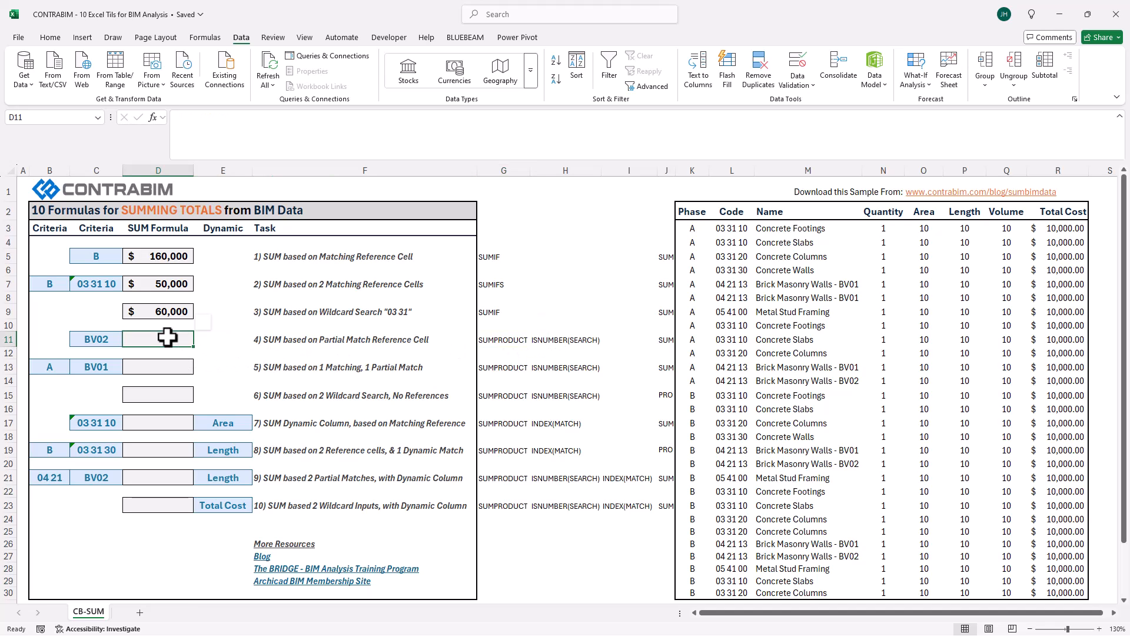
left_click(249, 130)
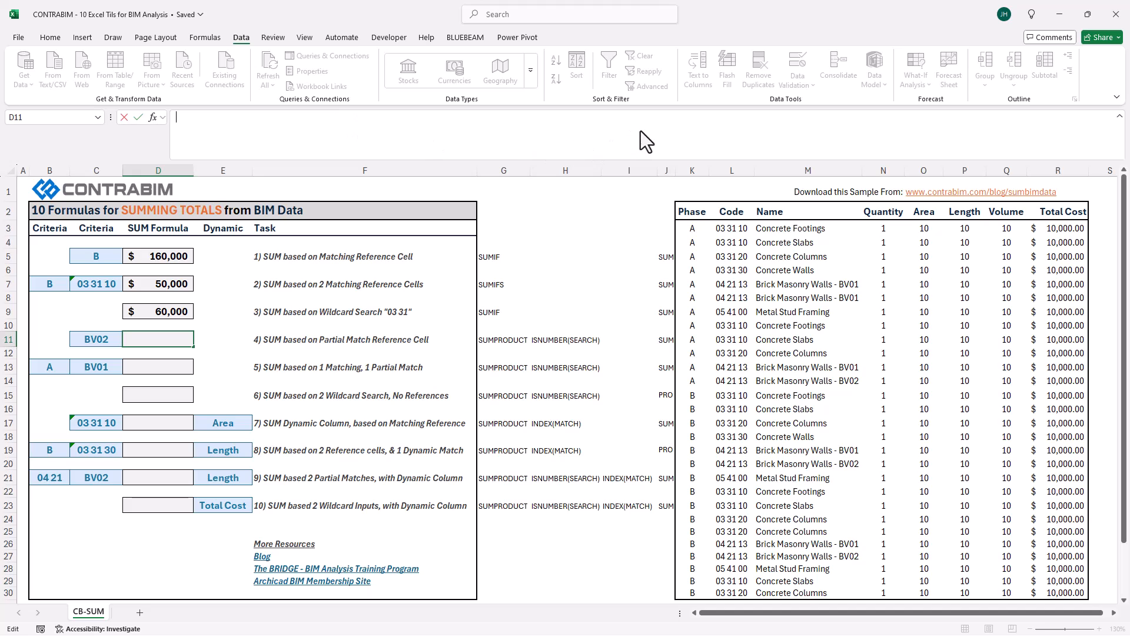
type("=sump")
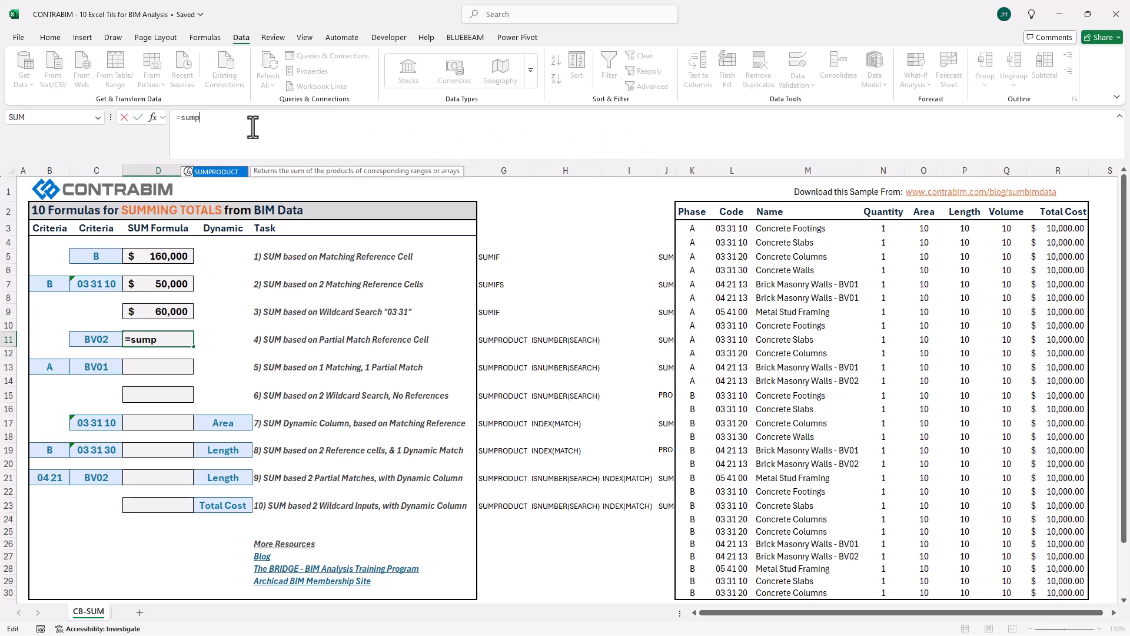
key("Tab")
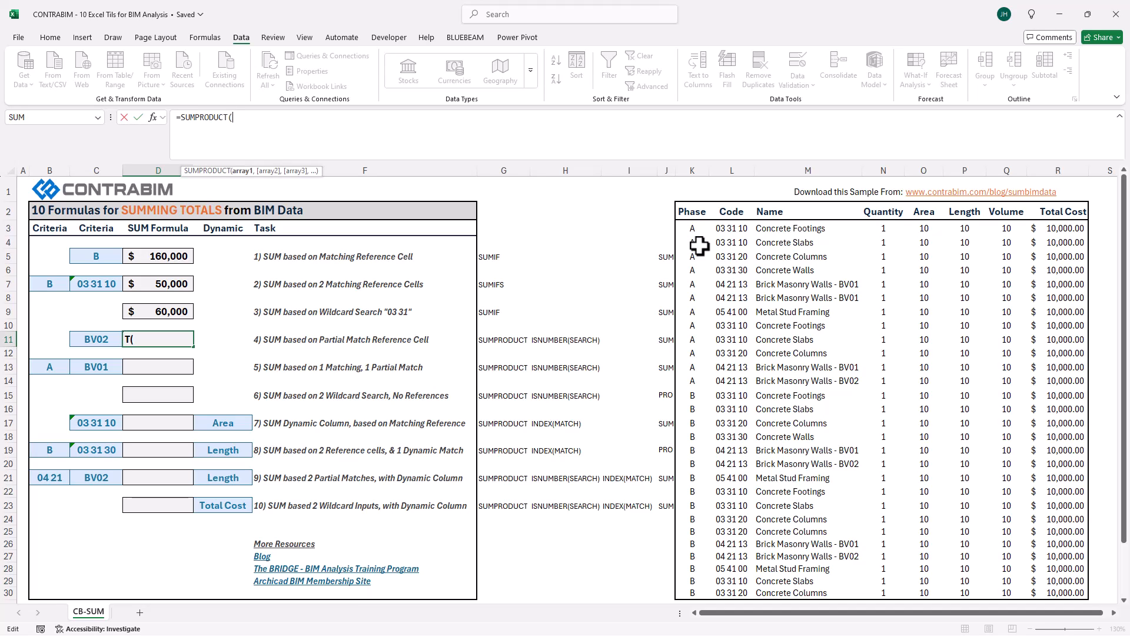
type("--")
type("isnum")
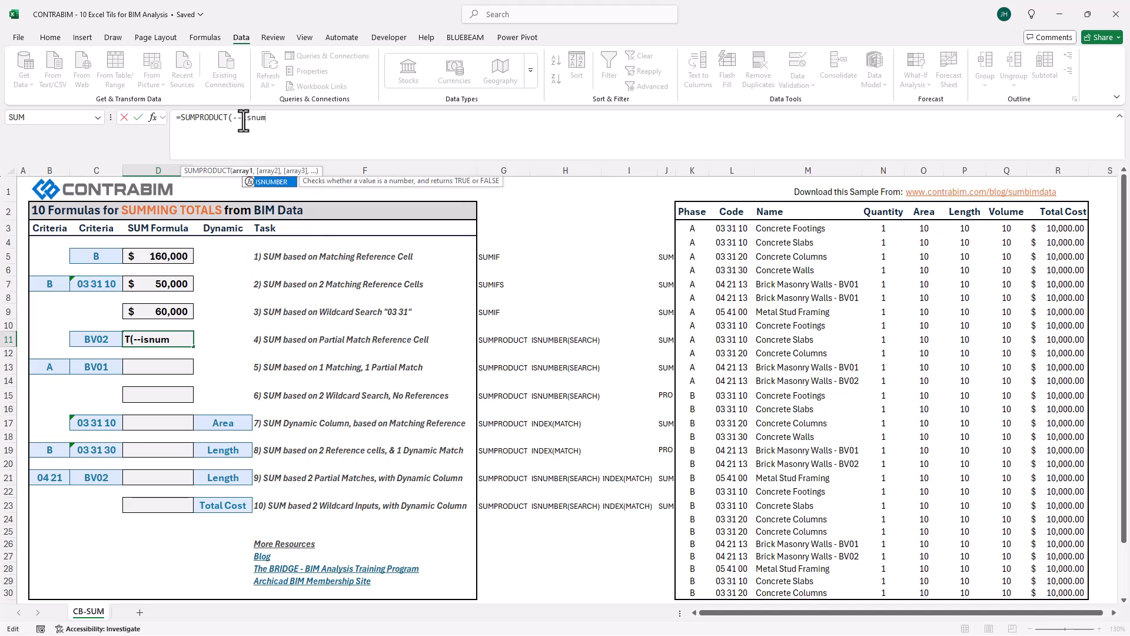
type("be")
key("Tab")
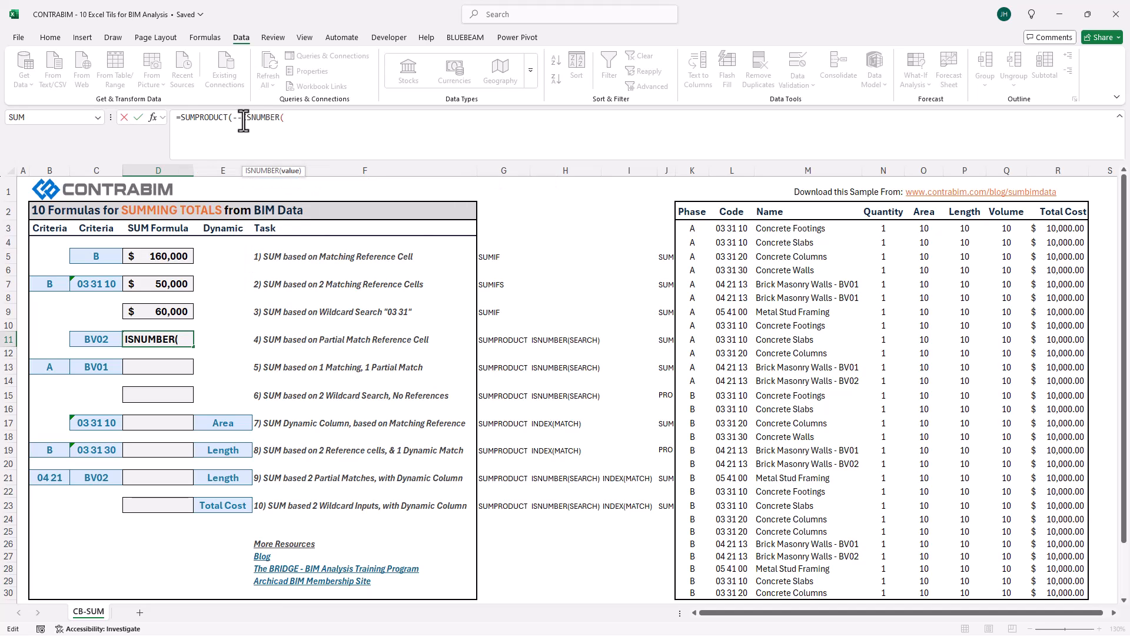
type("search")
key("Tab")
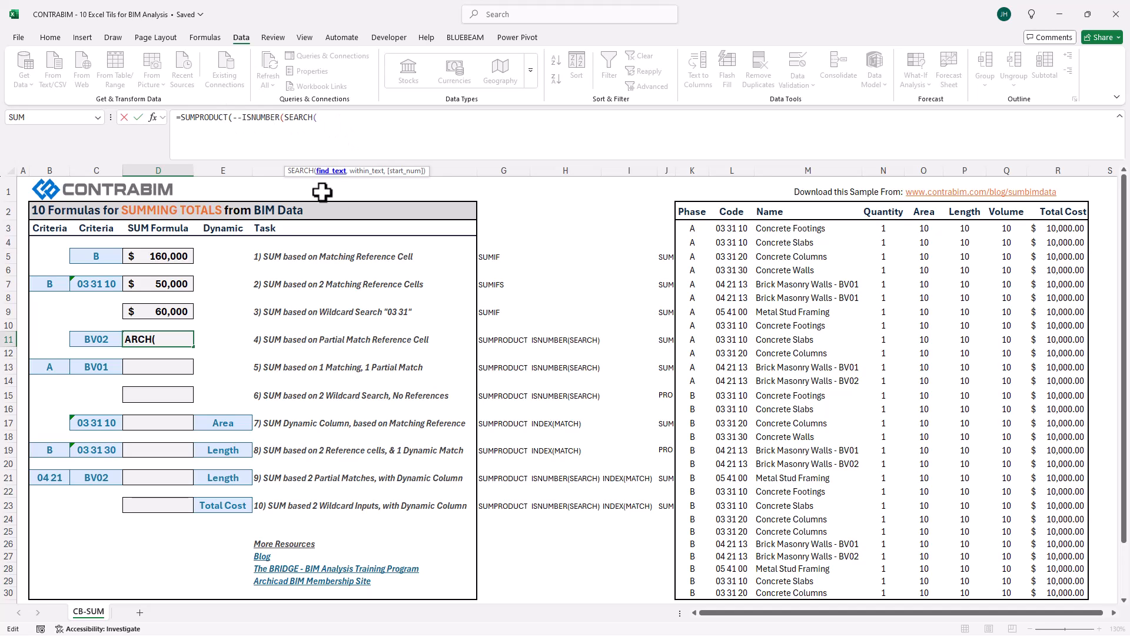
Complete the first SUMPRODUCT array in D11 by searching for C11 within the Name range M$3:M$30
left_click(98, 338)
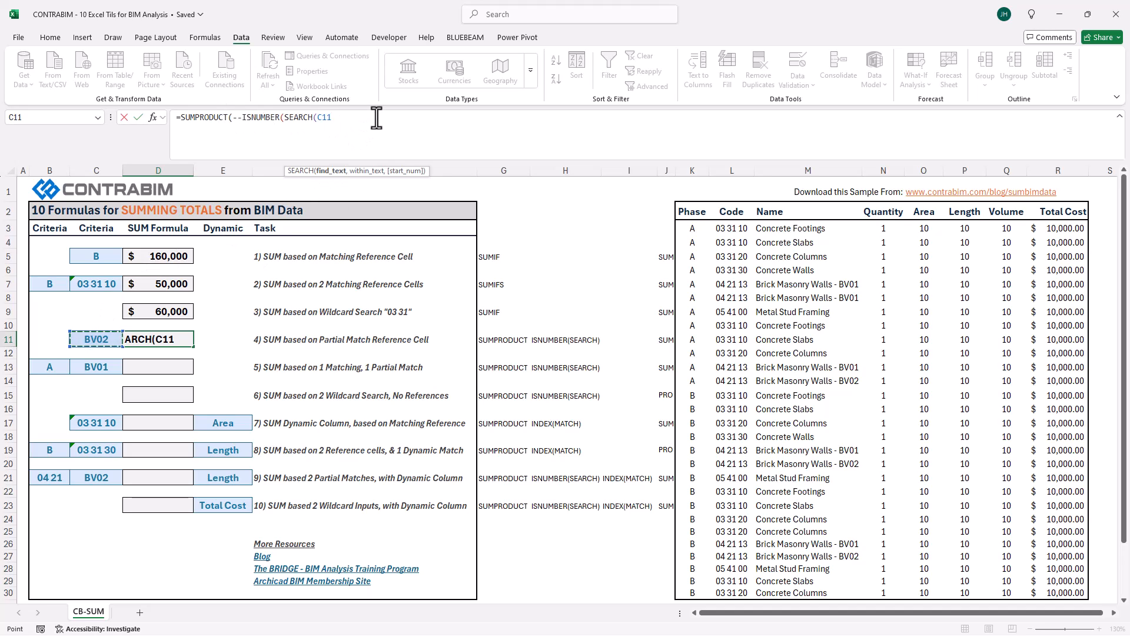
type(",")
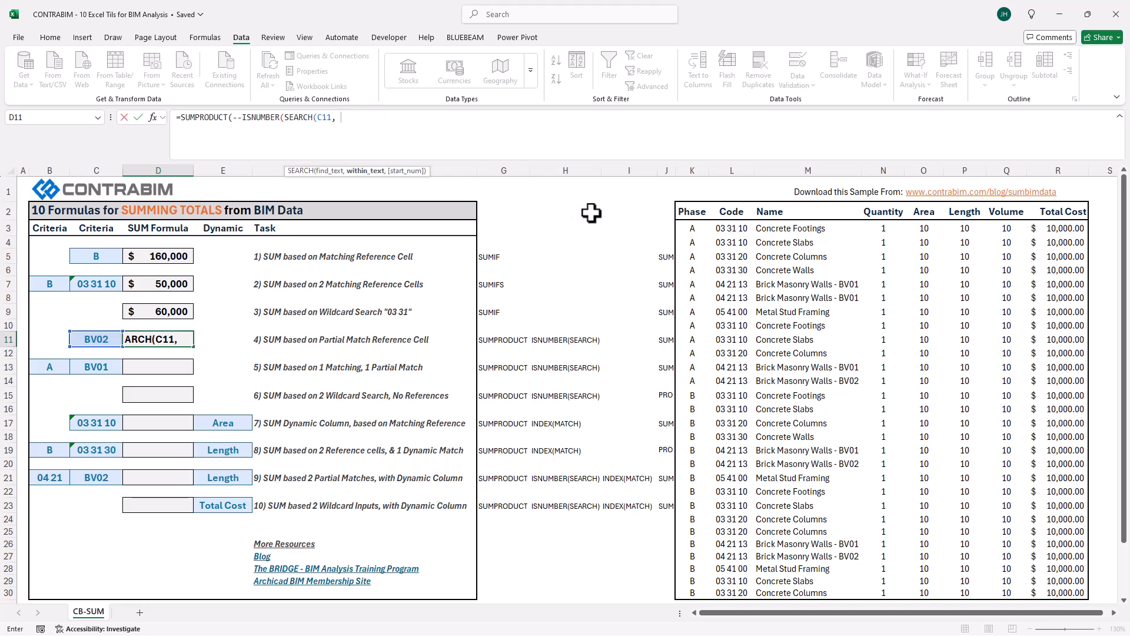
left_click_drag(777, 228, 789, 592)
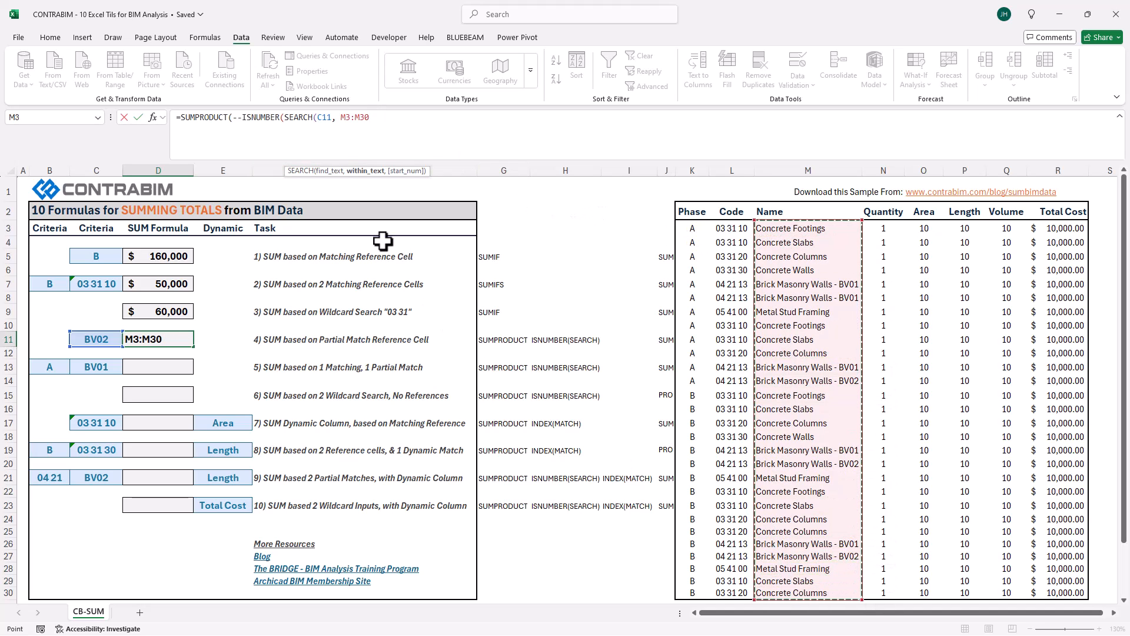
left_click(346, 118)
type("$")
left_click(365, 117)
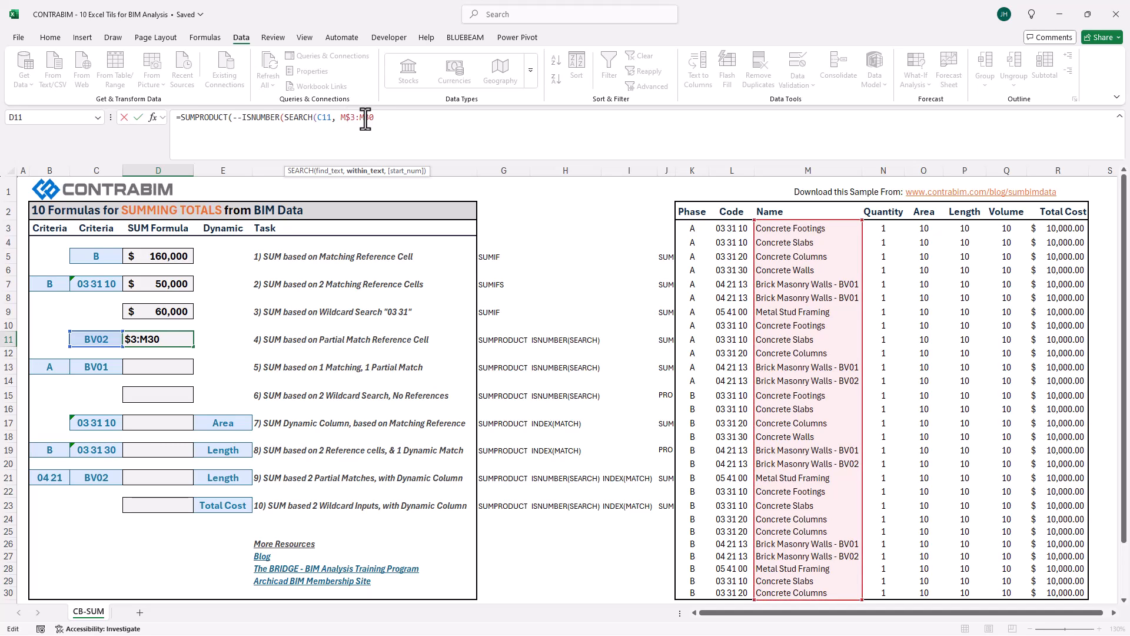
type("$30)")
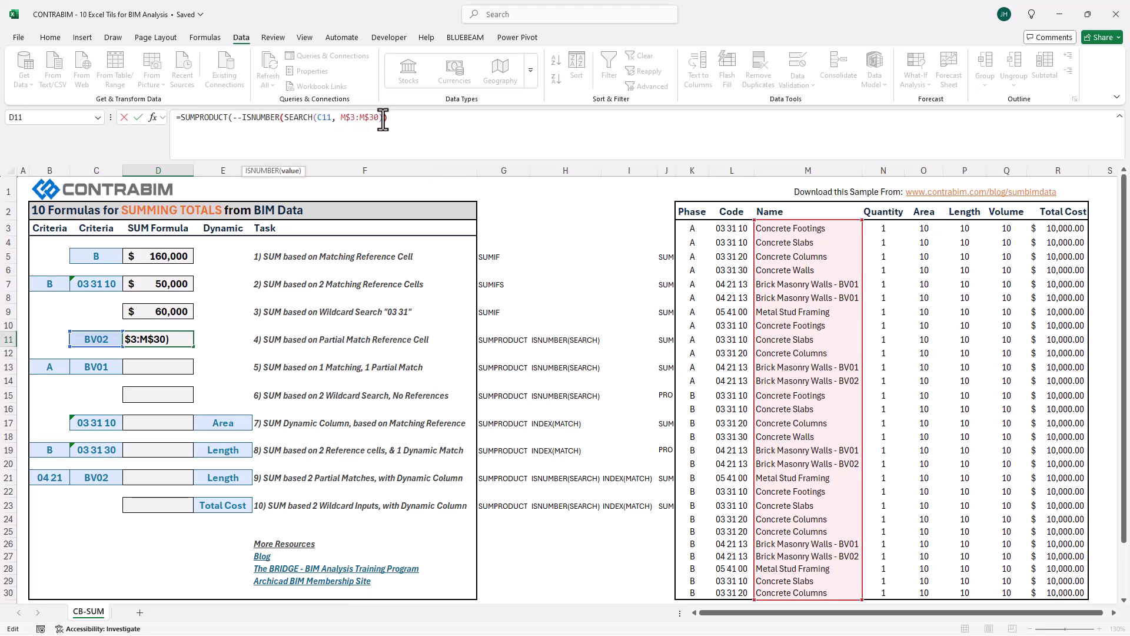
type("),")
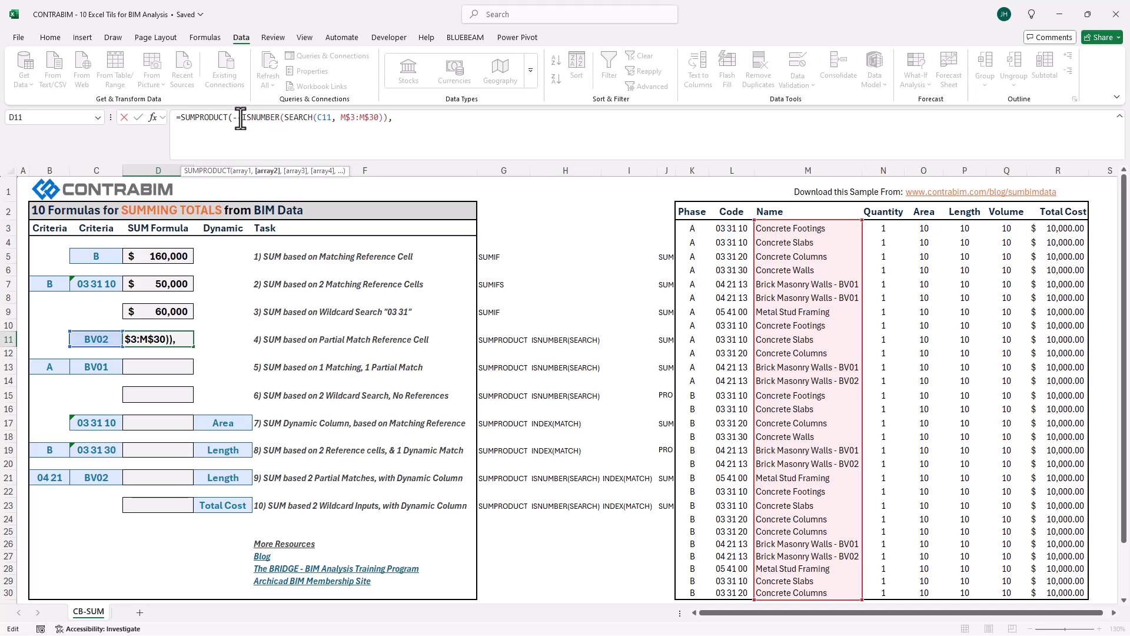
Add the Total Cost range R$3:R$30 as the second SUMPRODUCT array in D11 and commit the formula
left_click_drag(240, 117, 234, 117)
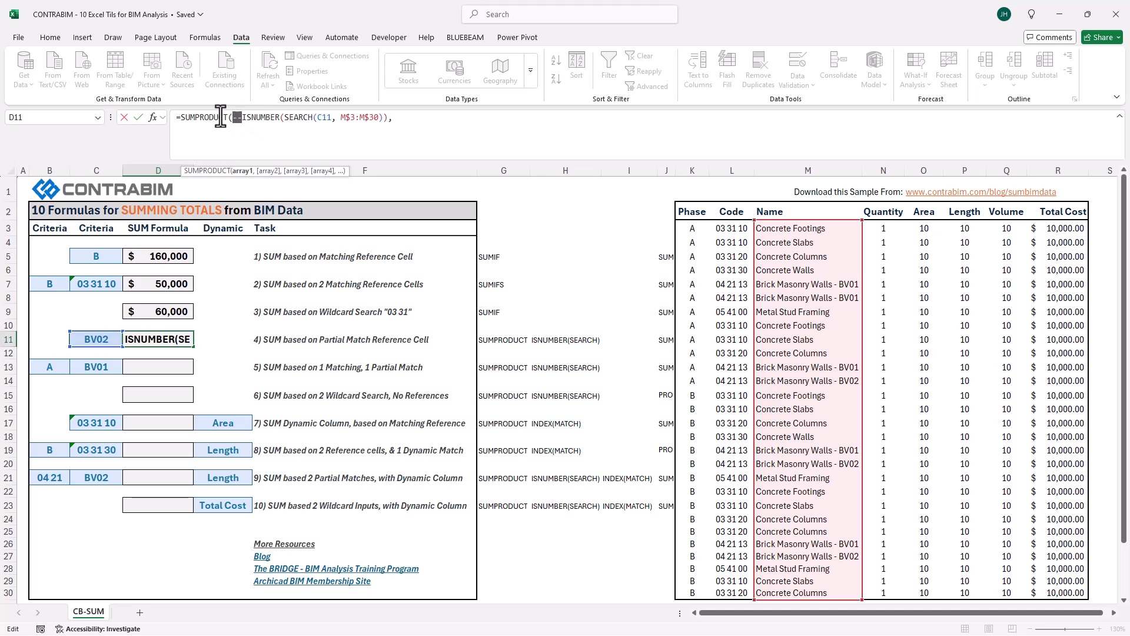
left_click_drag(232, 117, 314, 117)
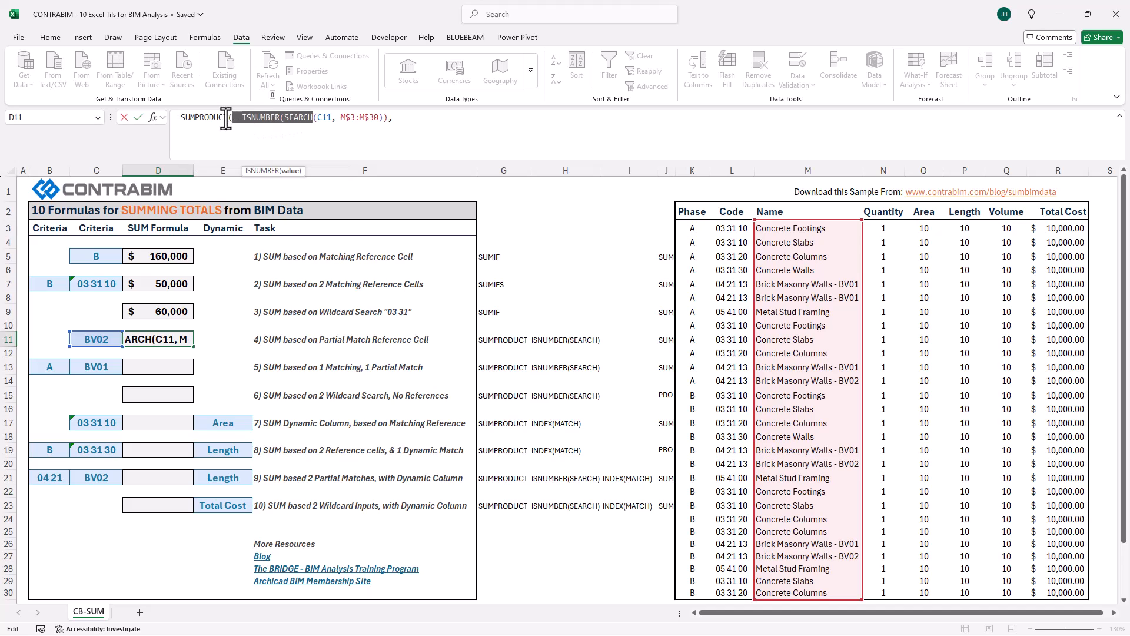
left_click(238, 117)
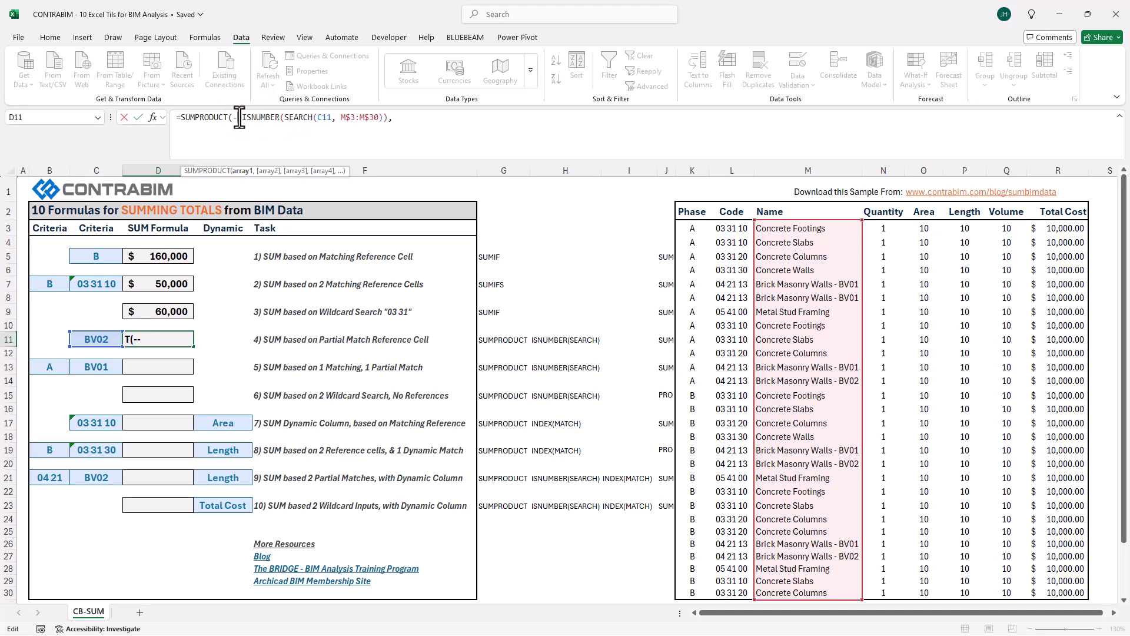
left_click(394, 118)
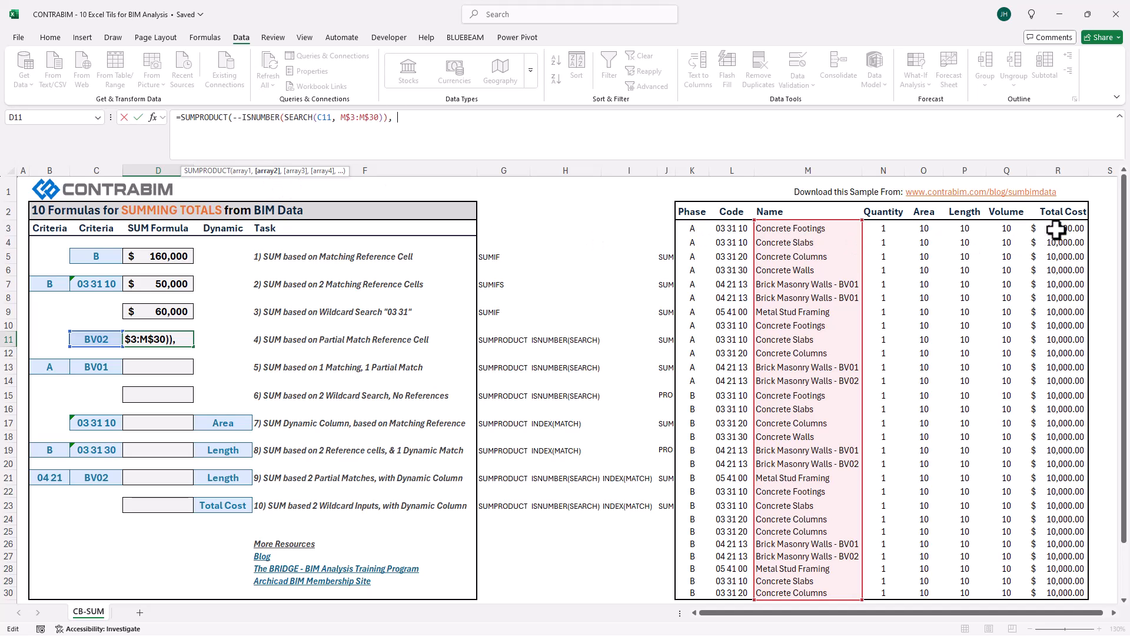
left_click_drag(1056, 228, 1051, 591)
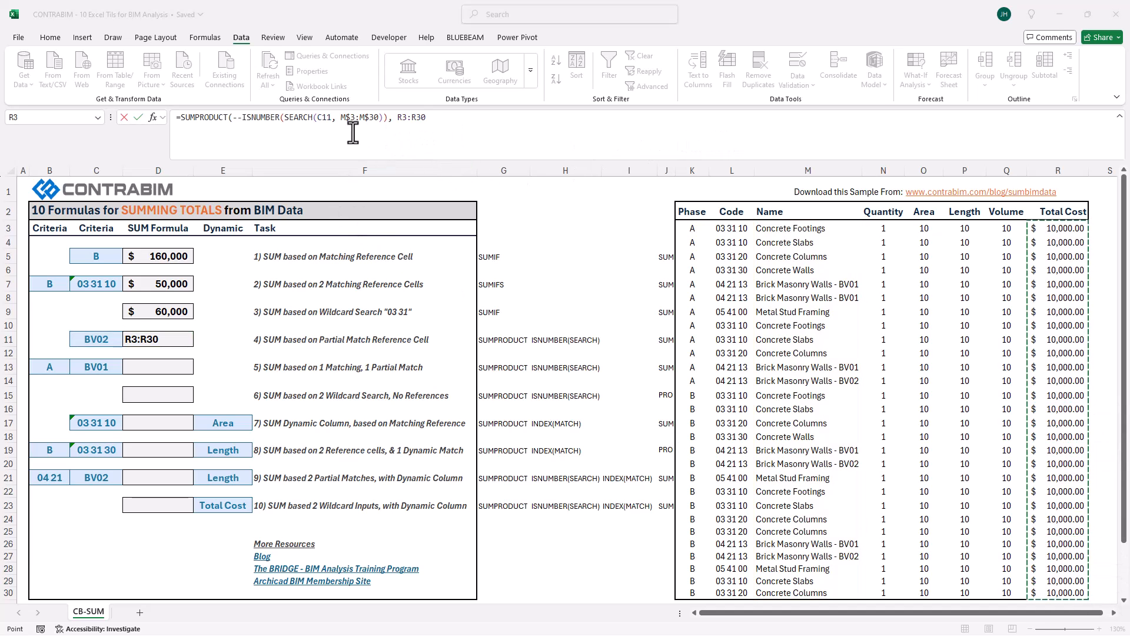
left_click(406, 118)
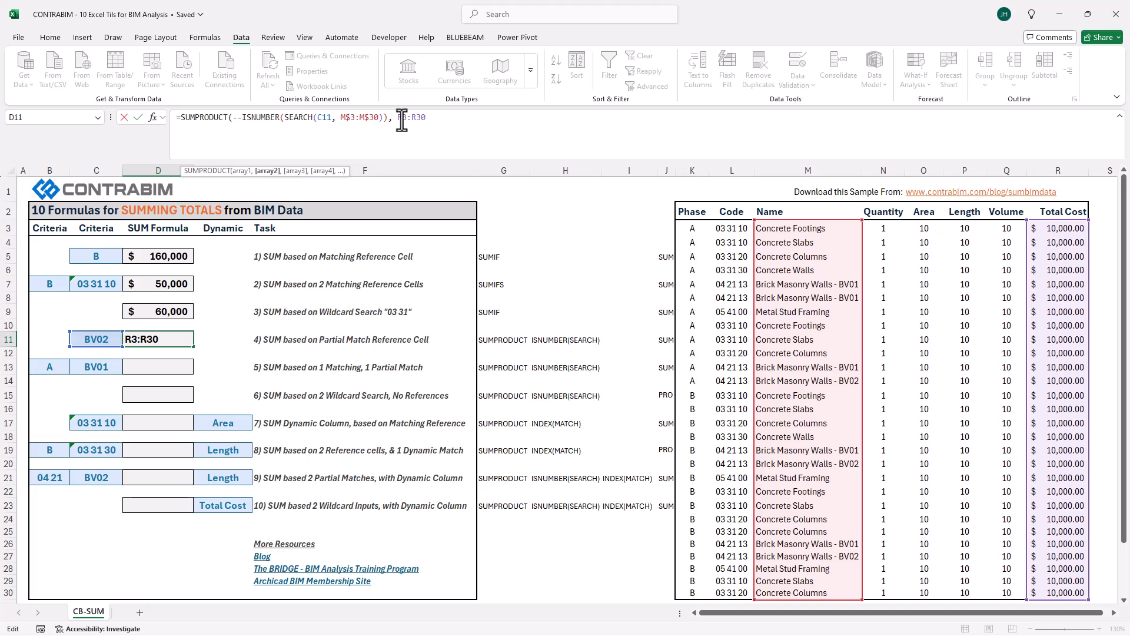
type("$")
left_click(419, 117)
type("$")
left_click(446, 117)
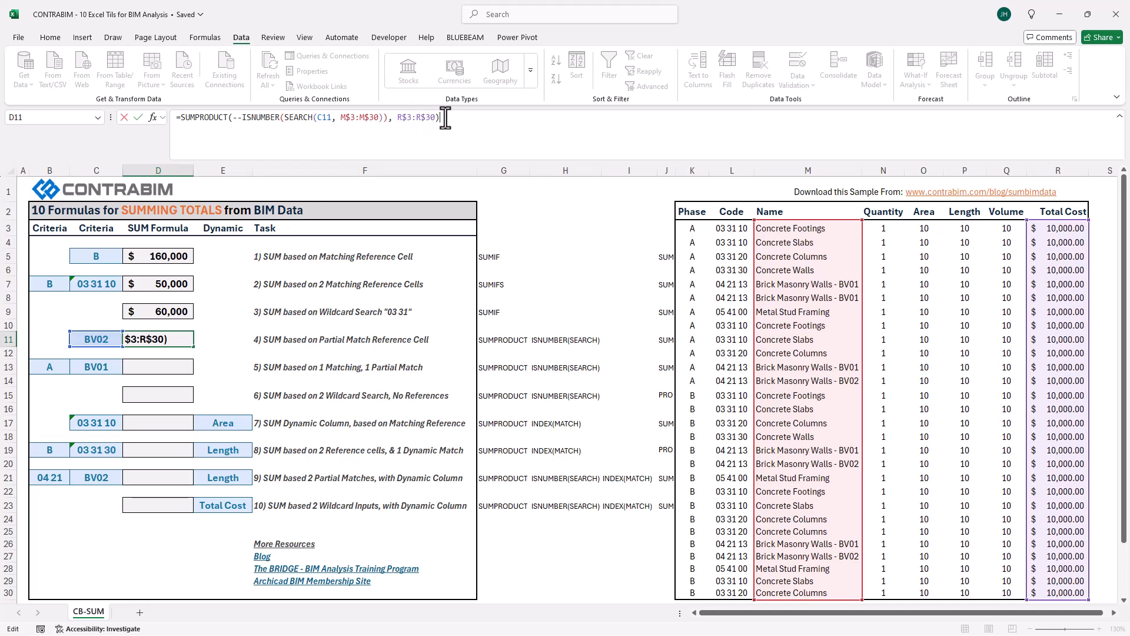
key("Return")
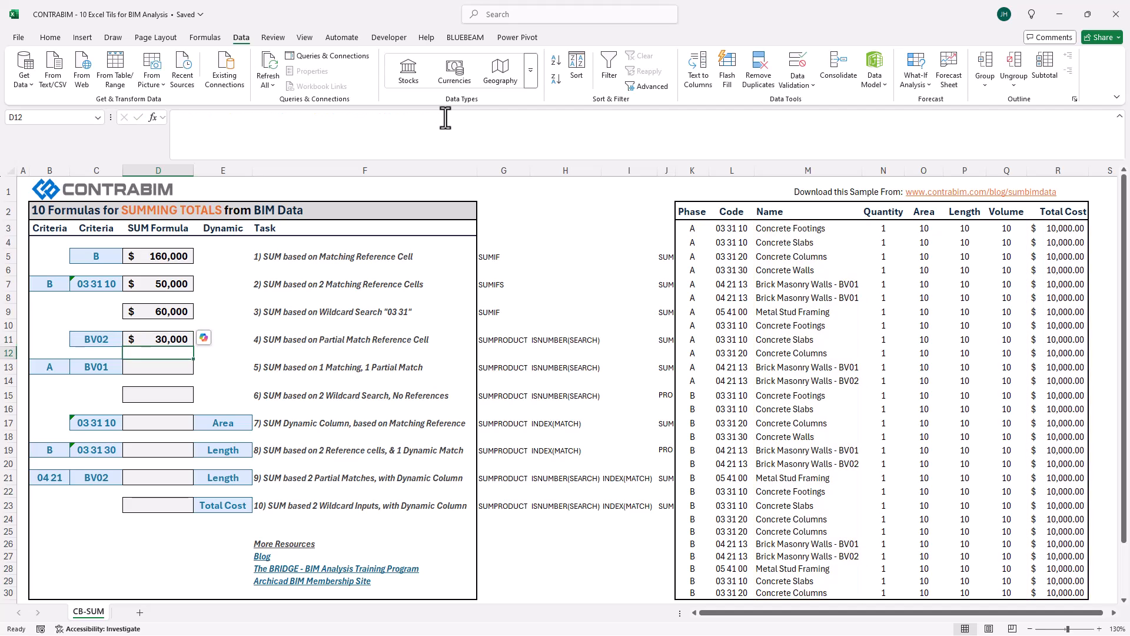
Change the partial-match criterion in C11 to BV01 and review the D11 formula
left_click(157, 339)
left_click(96, 340)
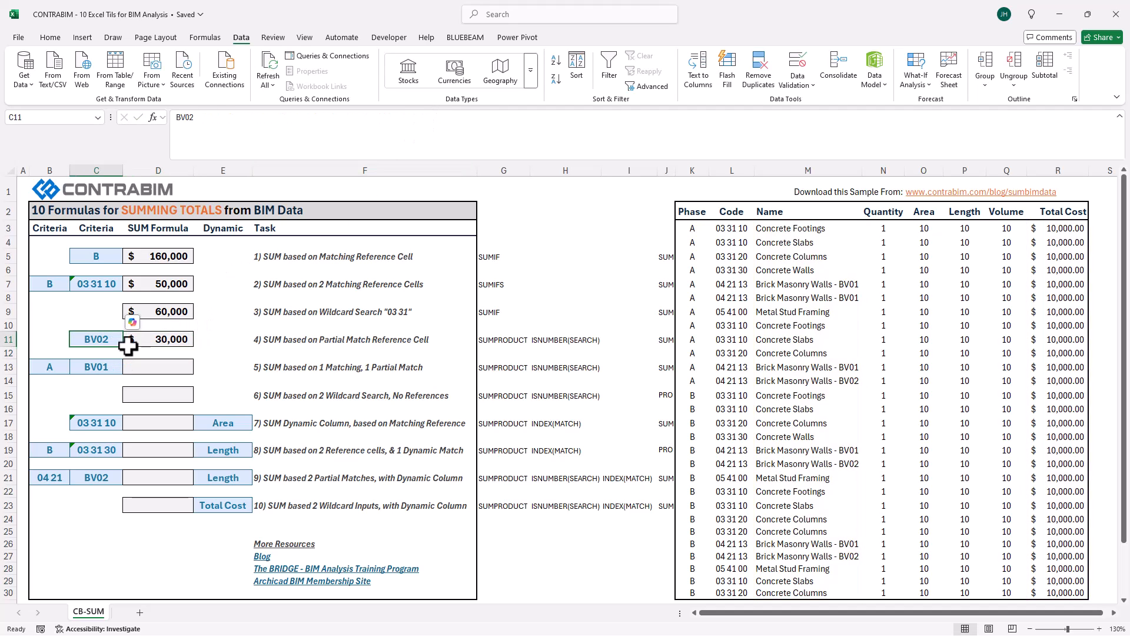
left_click(212, 118)
key("BackSpace")
type("1")
key("ctrl+Return")
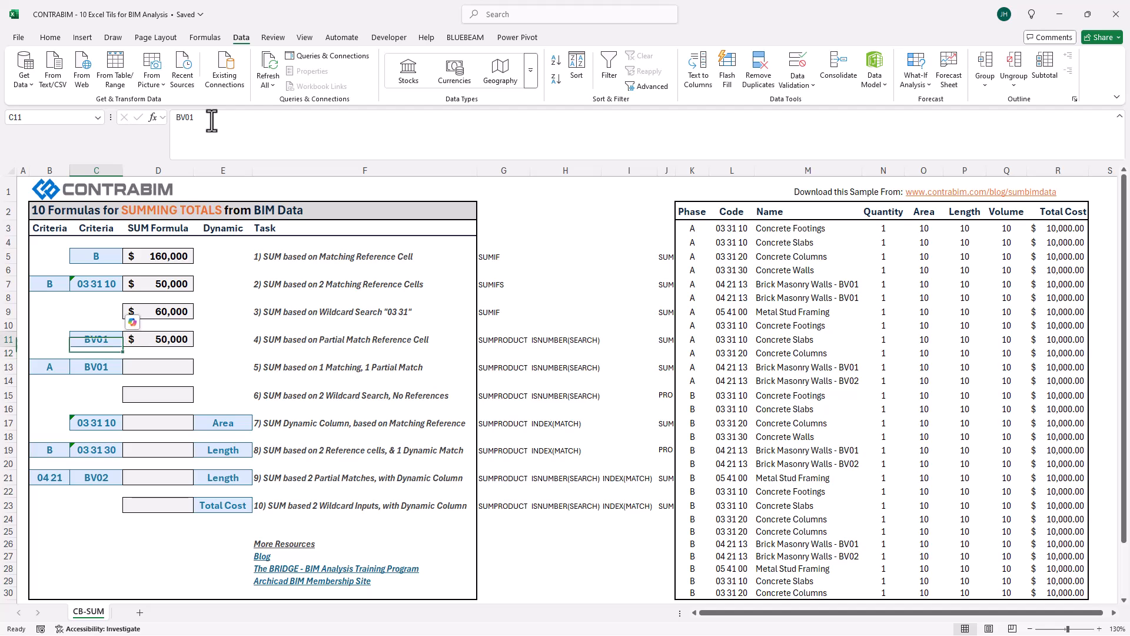
key("Right")
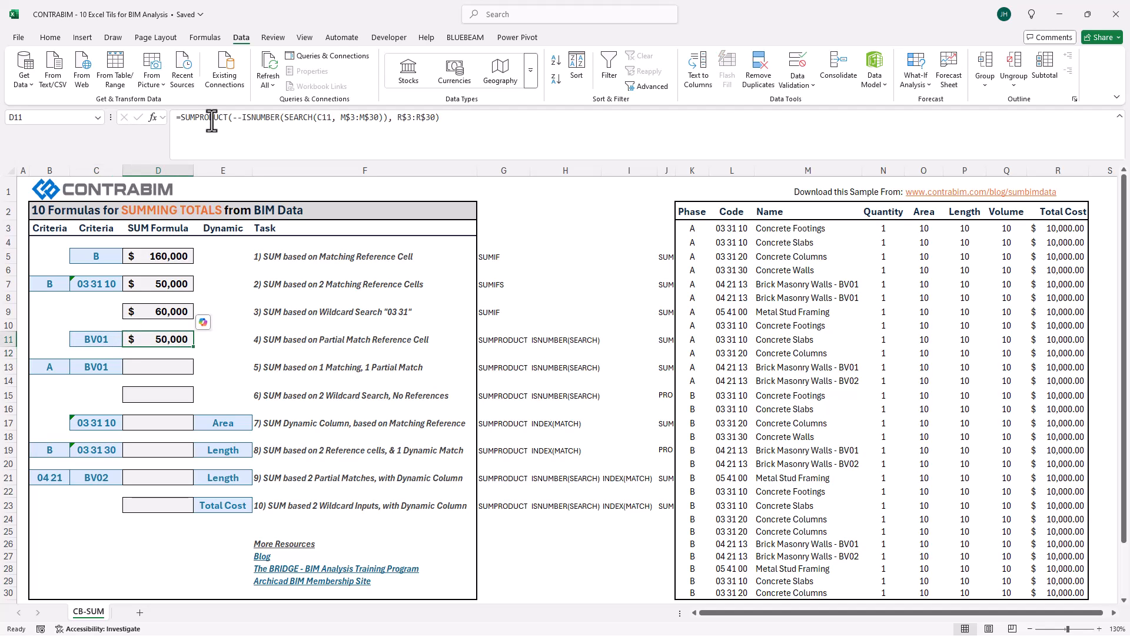
left_click(279, 118)
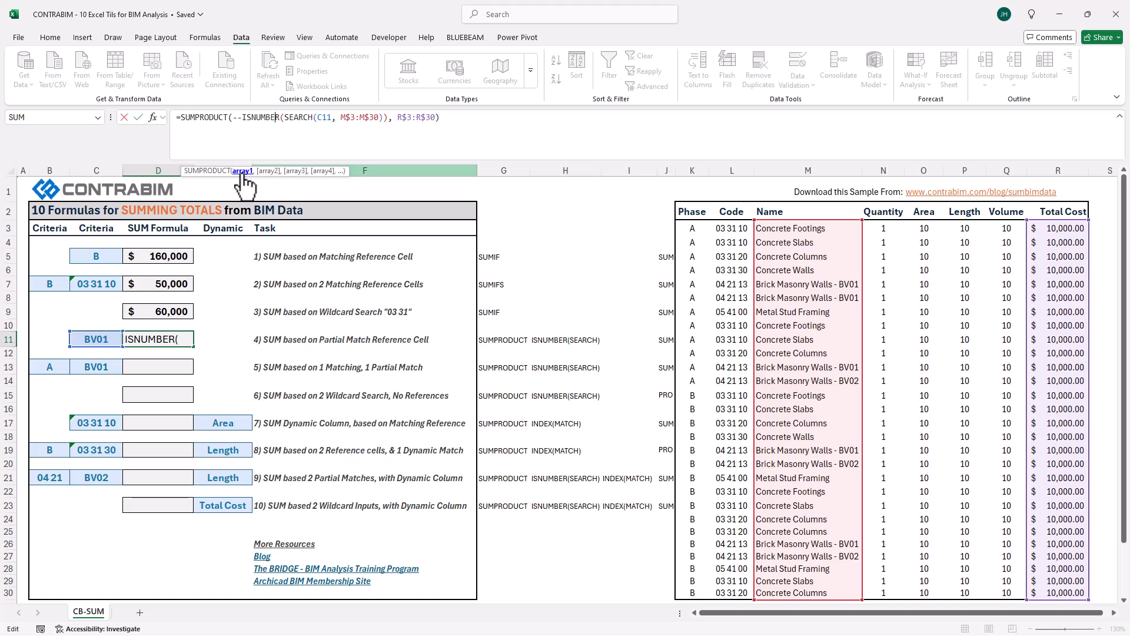
key("Escape")
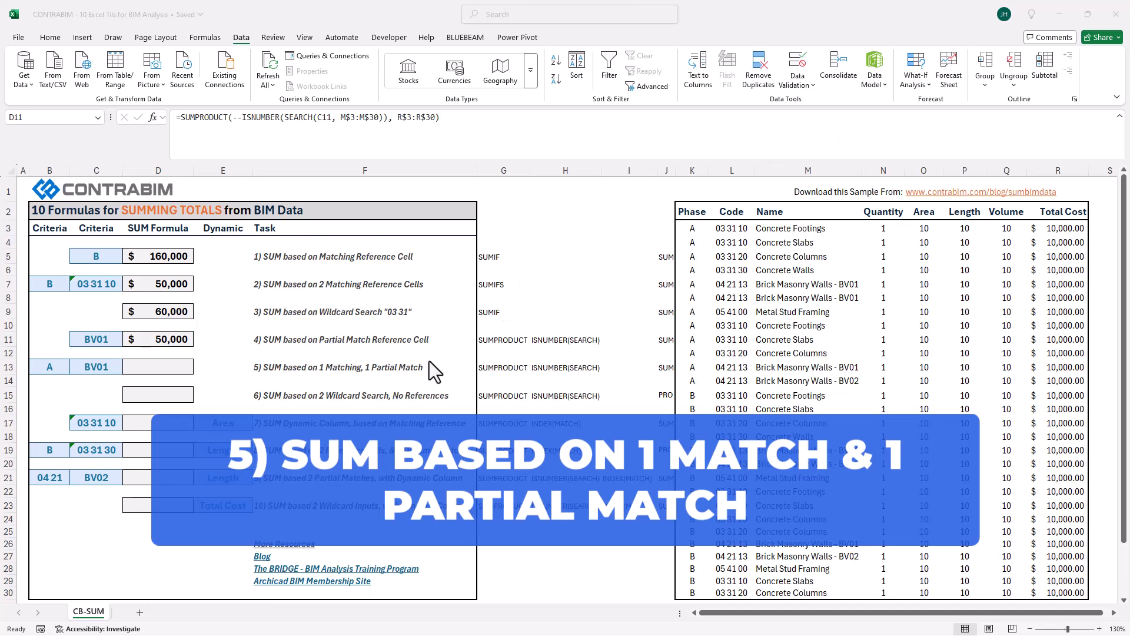
Copy the partial-match formula from D11 into D13 for the fifth task
left_click(328, 367)
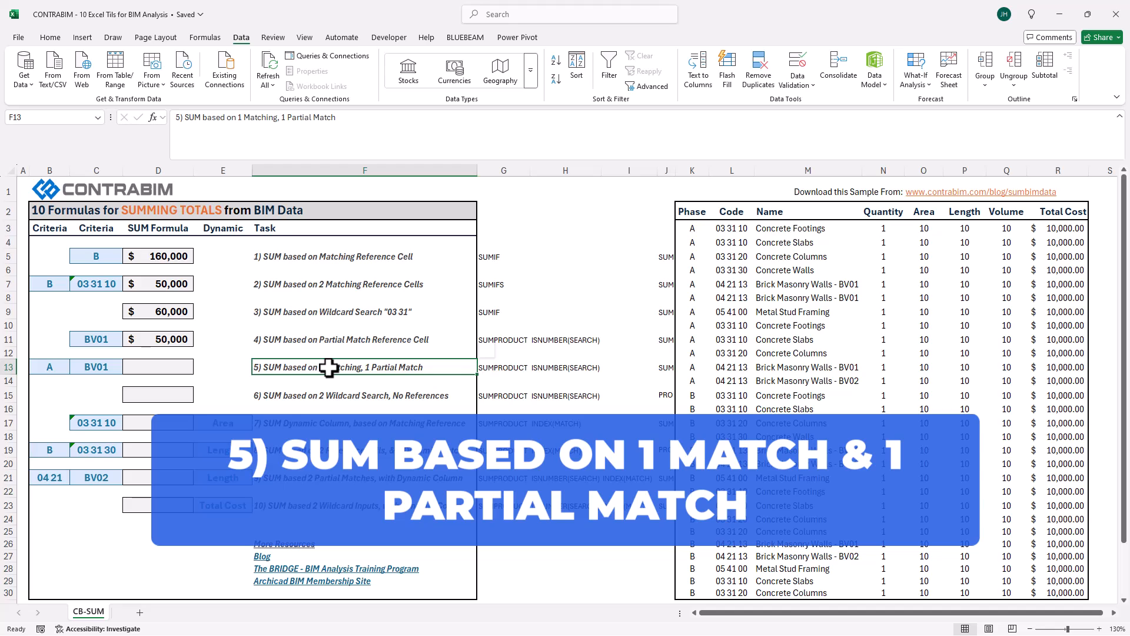
left_click(173, 340)
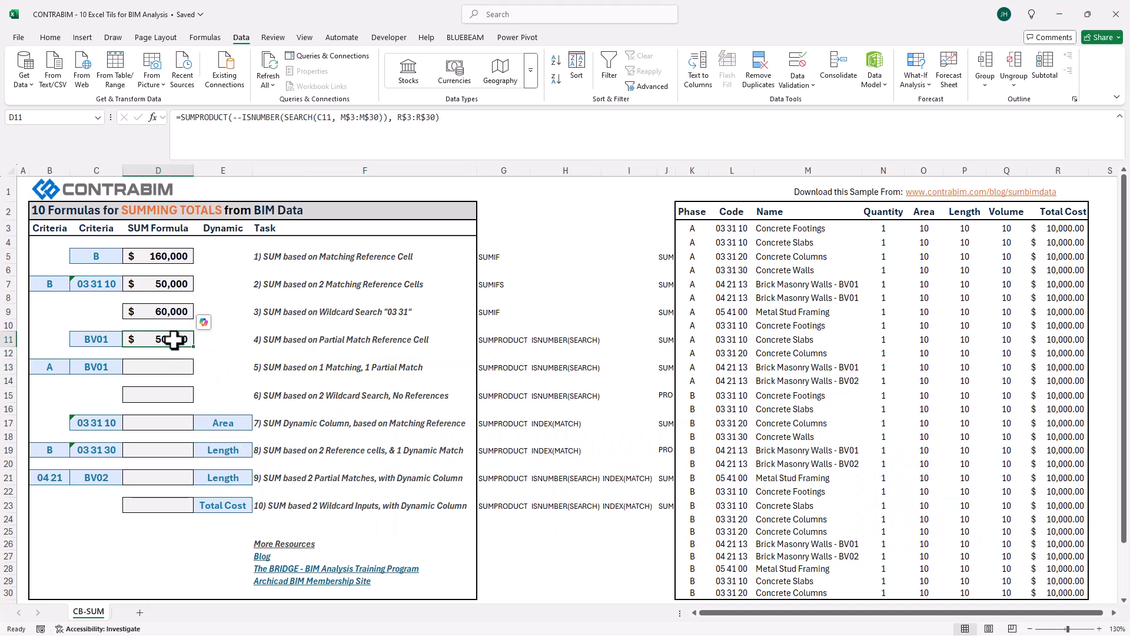
key("ctrl+c")
left_click(165, 366)
key("ctrl+v")
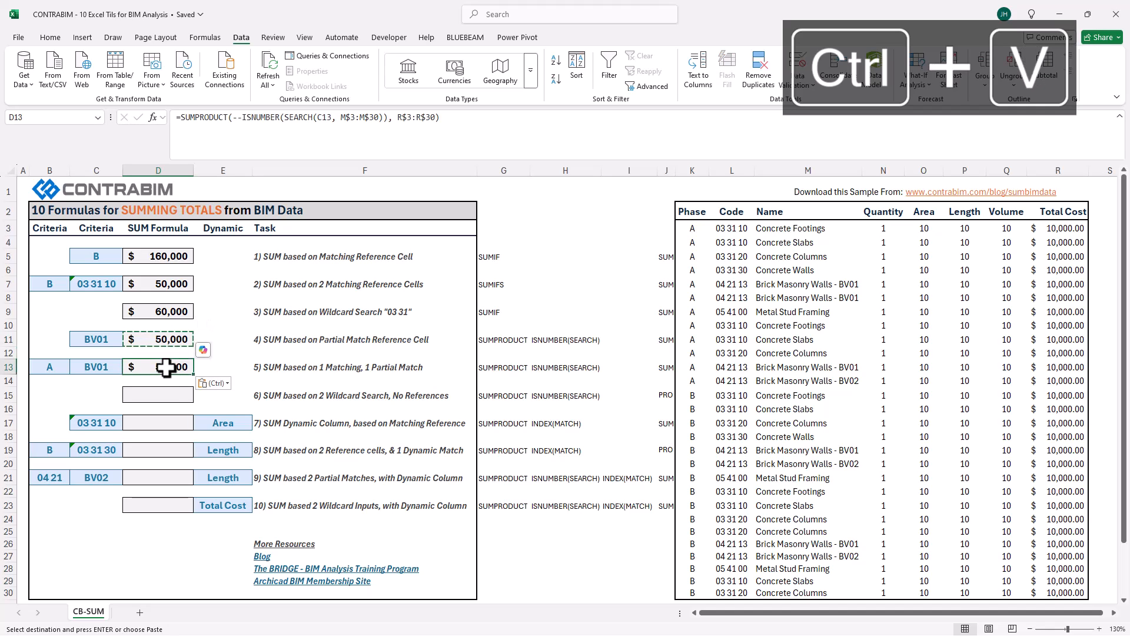
key("Escape")
Begin a new first SUMPRODUCT array in D13 with --( and separate it by a comma from the ISNUMBER(SEARCH) array
left_click(267, 372)
left_click(173, 366)
left_click(512, 130)
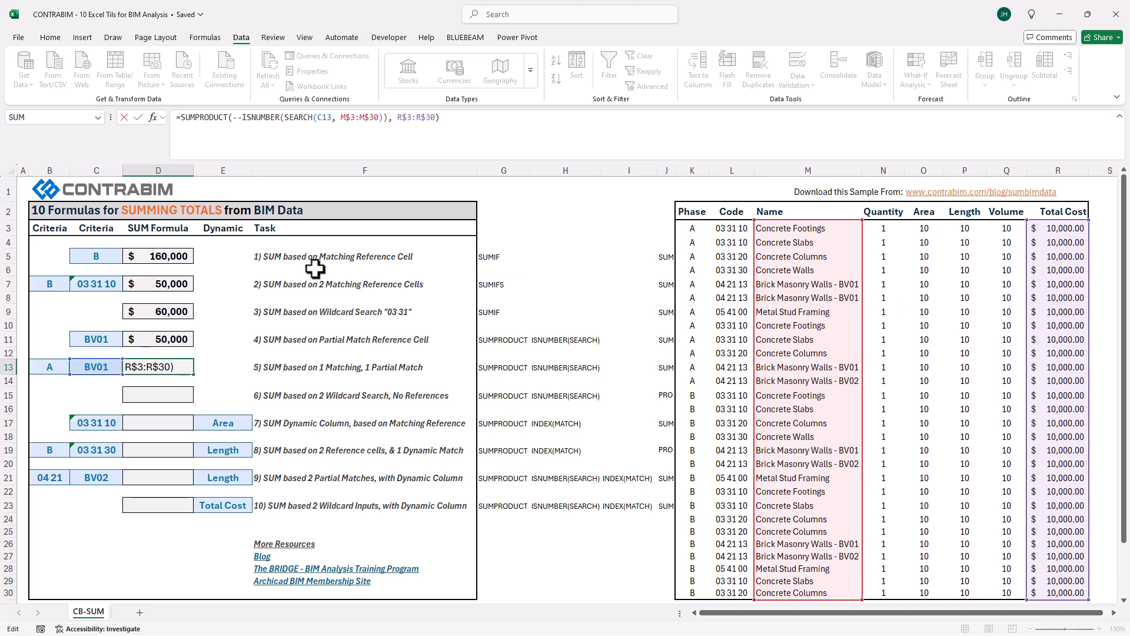
left_click(232, 117)
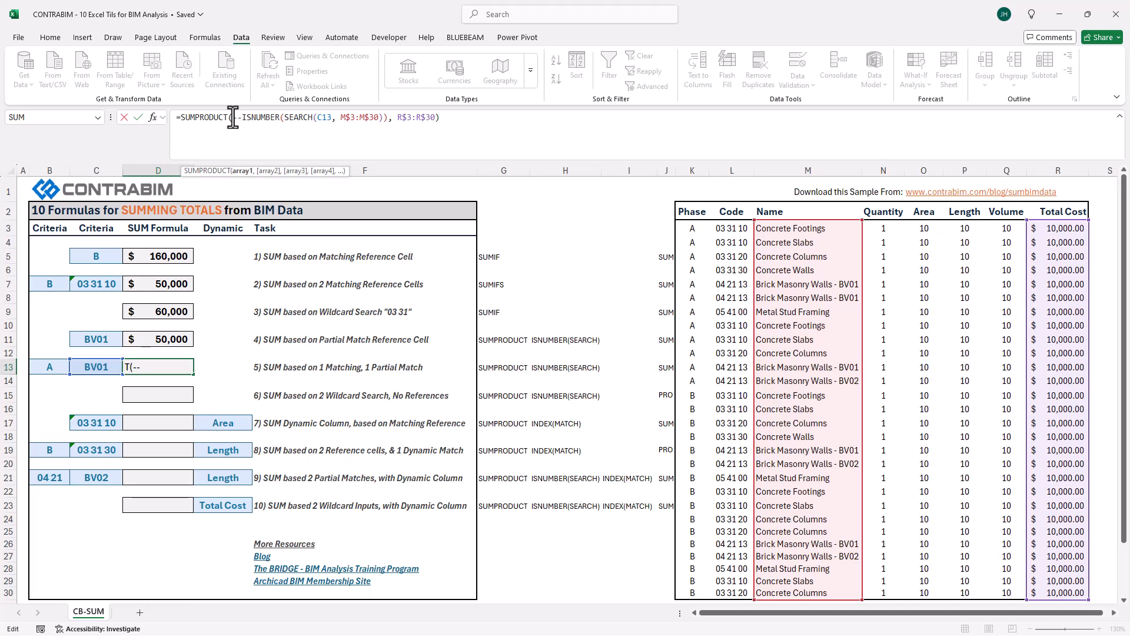
type(",")
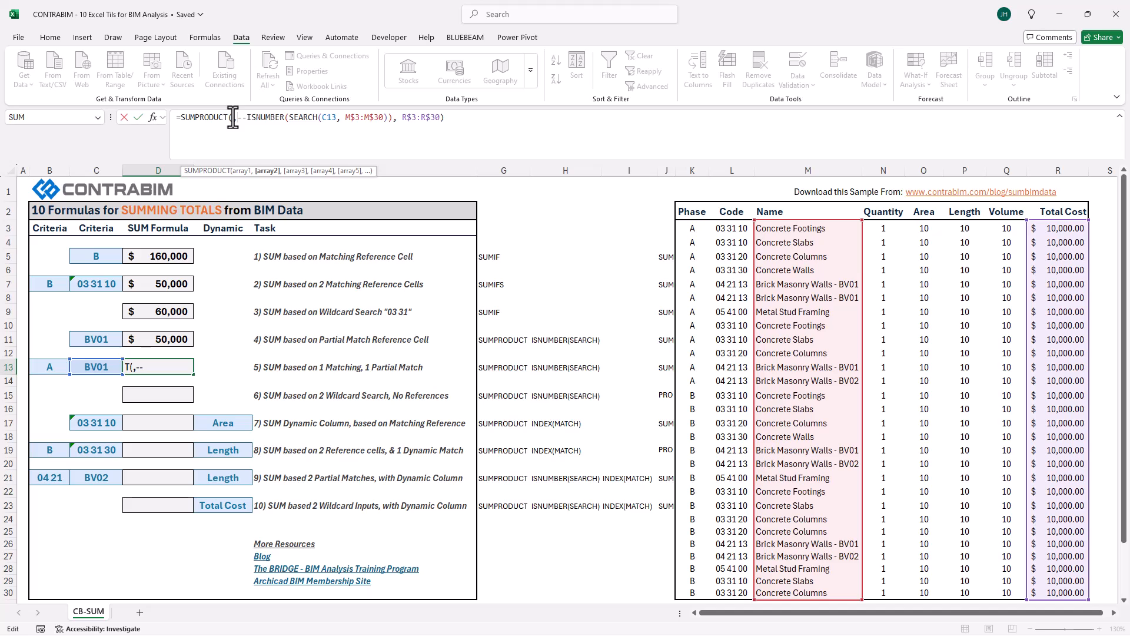
left_click(256, 117)
left_click(233, 117)
type("--")
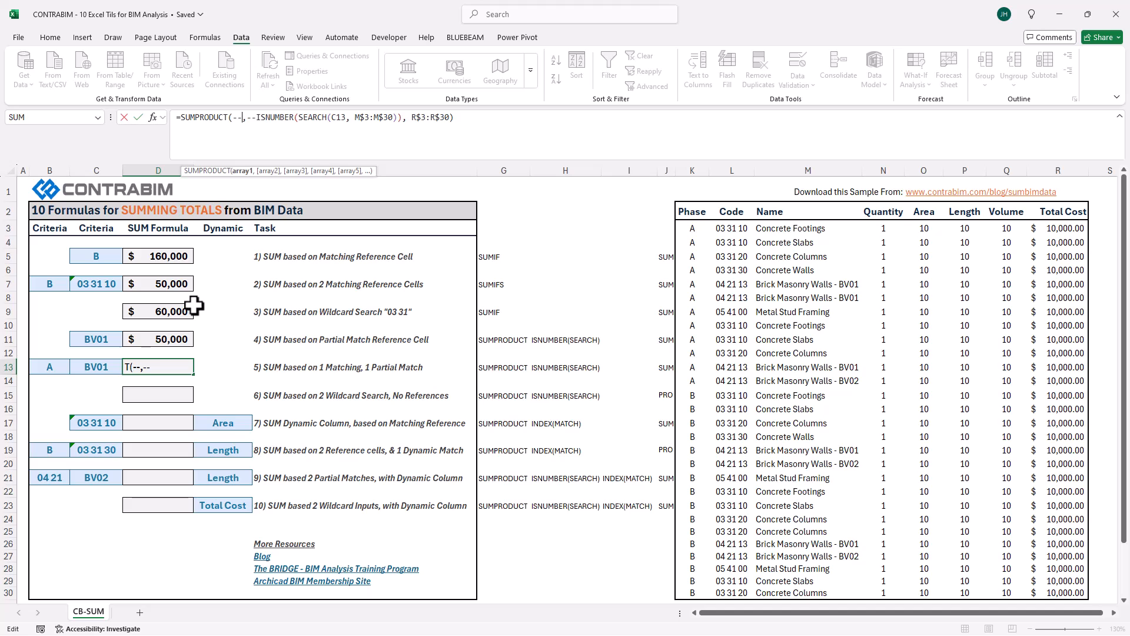
type("(")
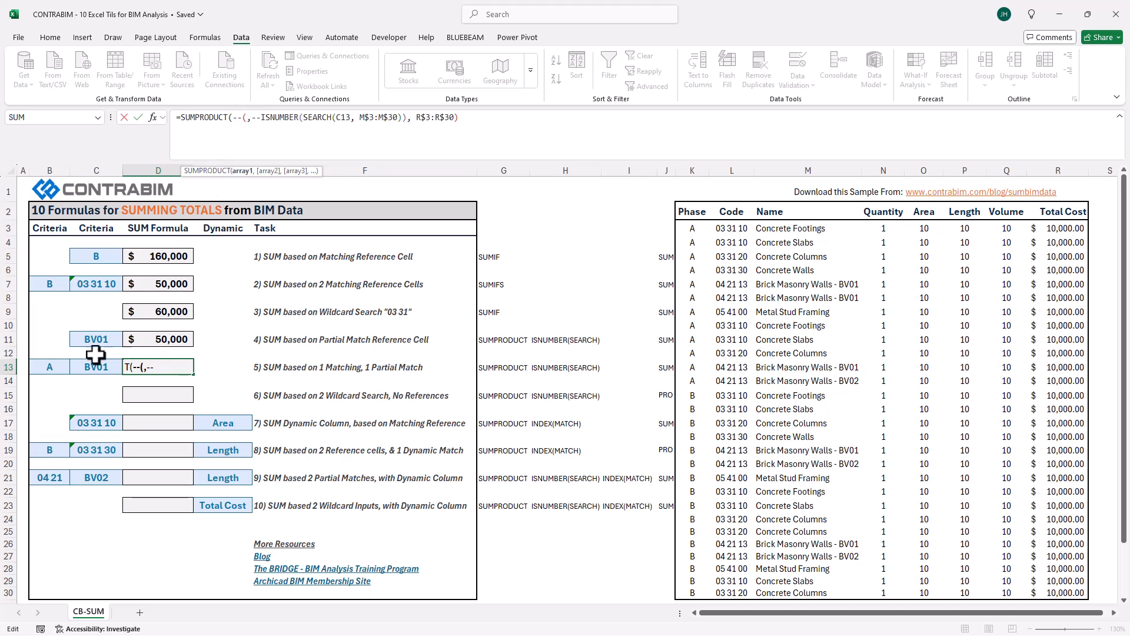
Complete the first array in D13 as B13=K$3:K$30 with locked rows, close its parenthesis and commit the formula
left_click(49, 368)
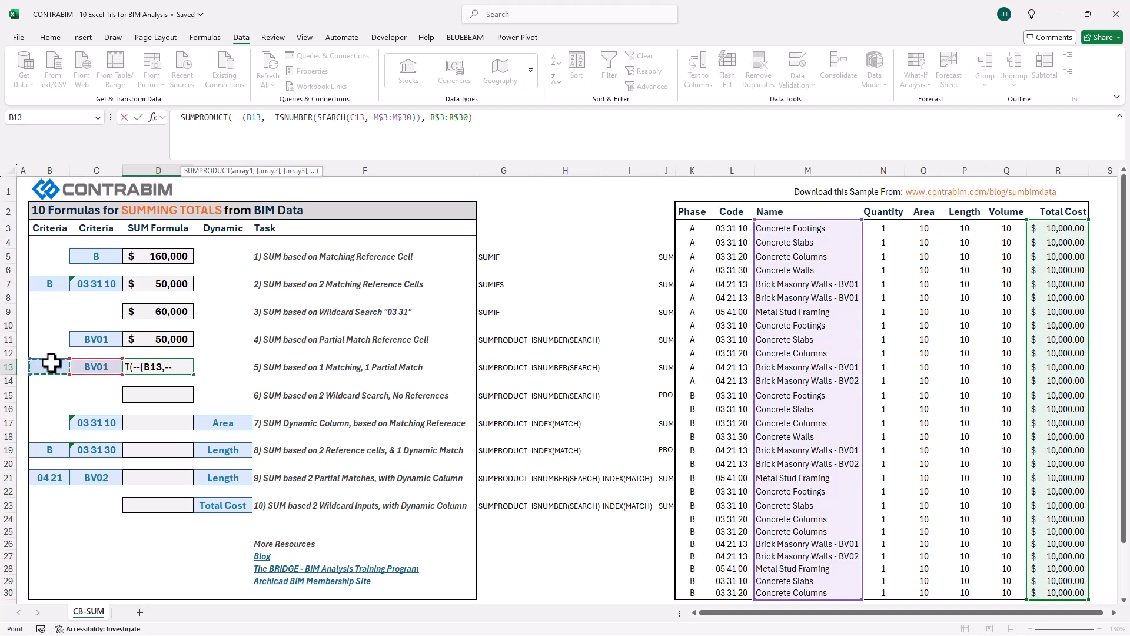
type("=")
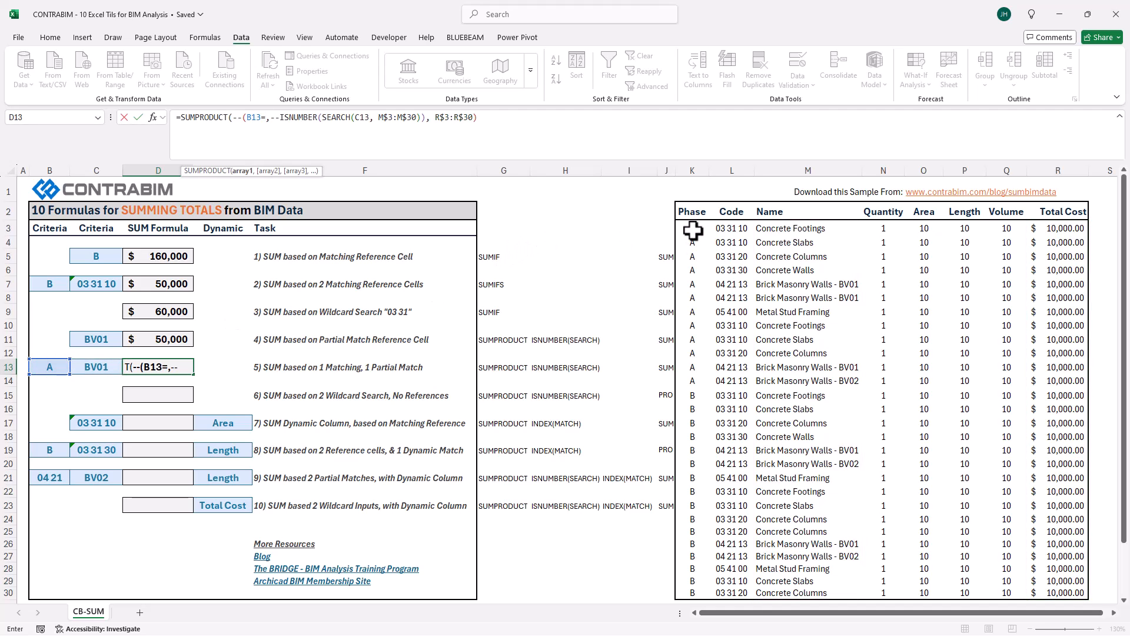
left_click_drag(692, 229, 696, 582)
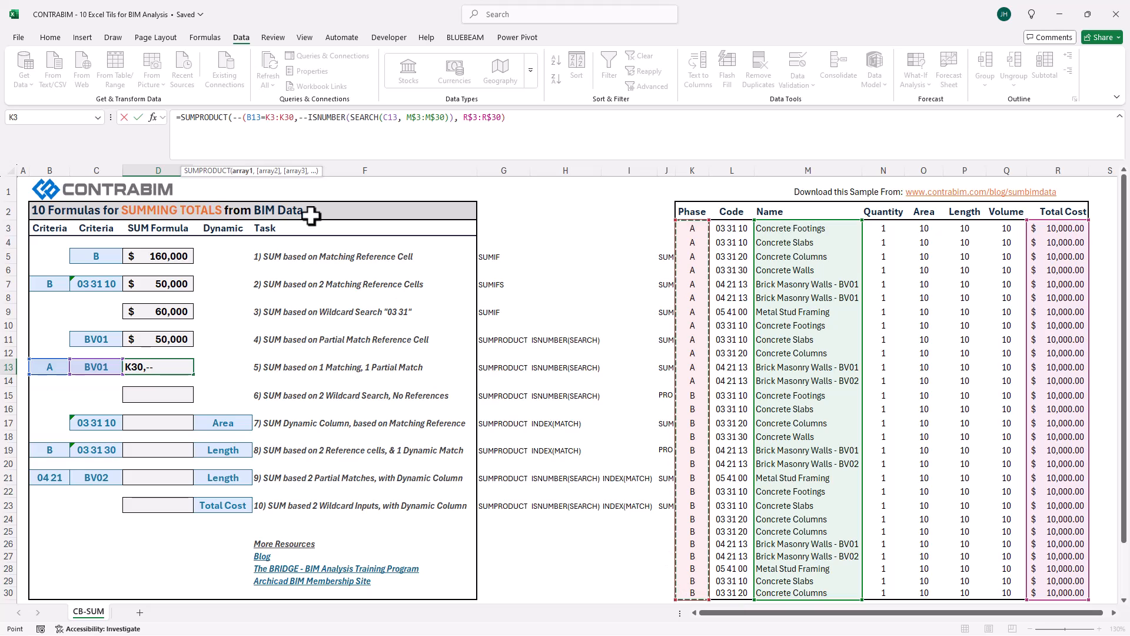
left_click(268, 119)
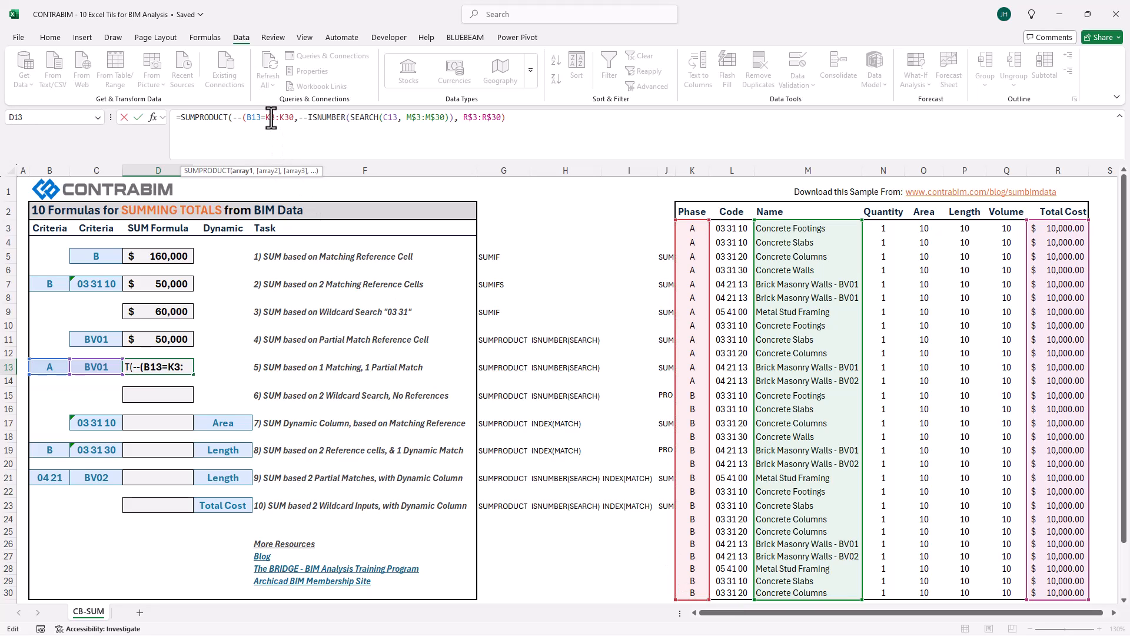
key("F4")
key("F4")
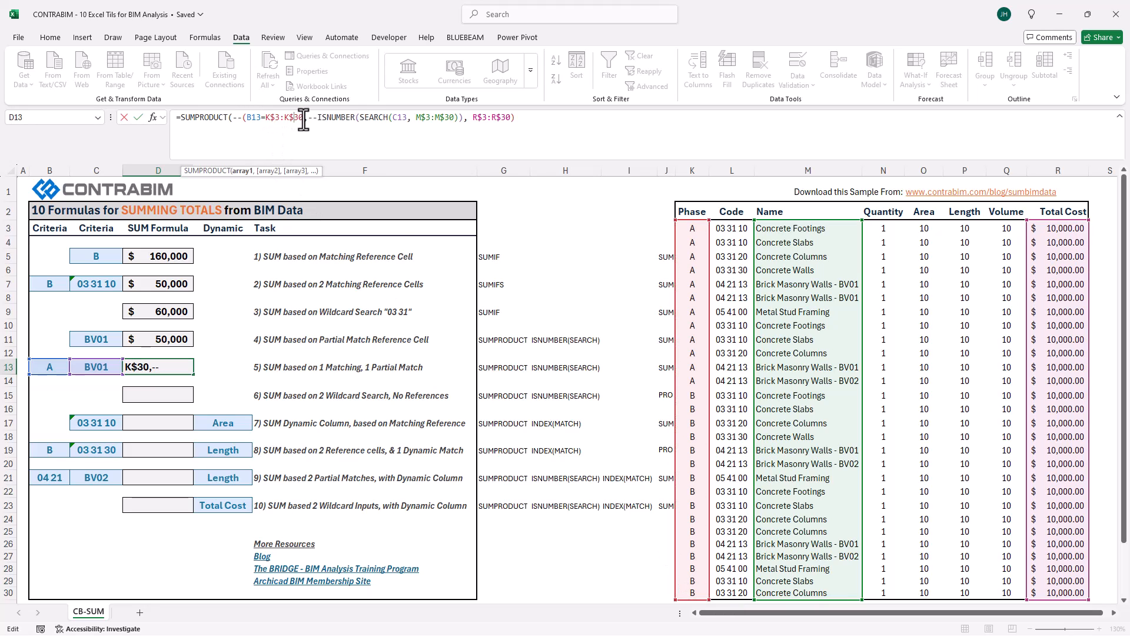
type(")")
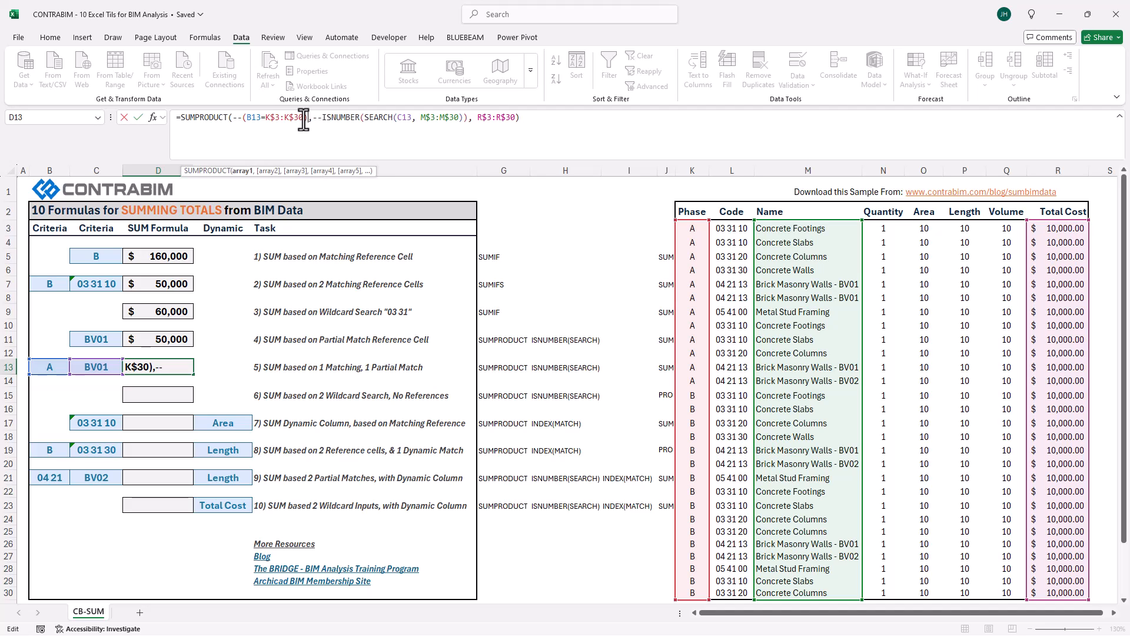
left_click(237, 118)
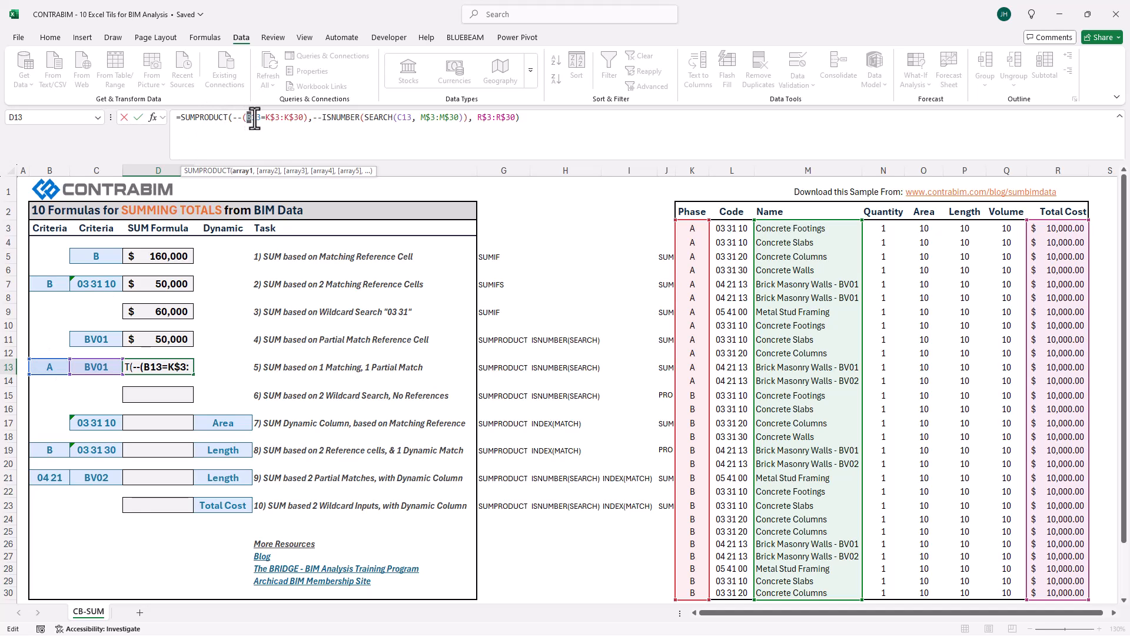
left_click(283, 118)
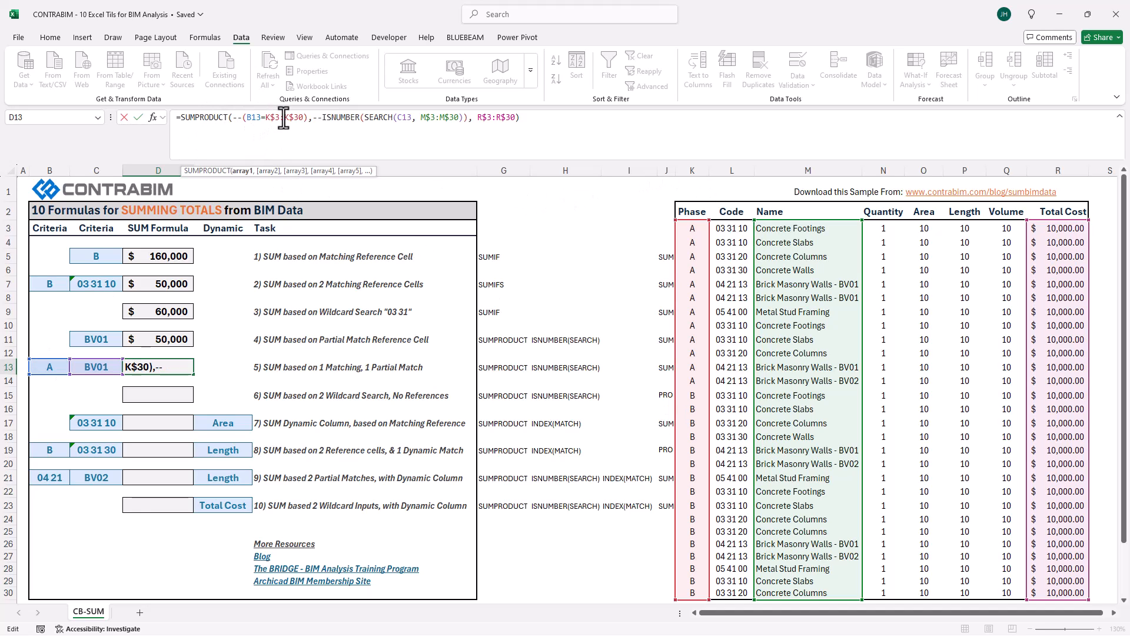
left_click_drag(243, 118, 233, 117)
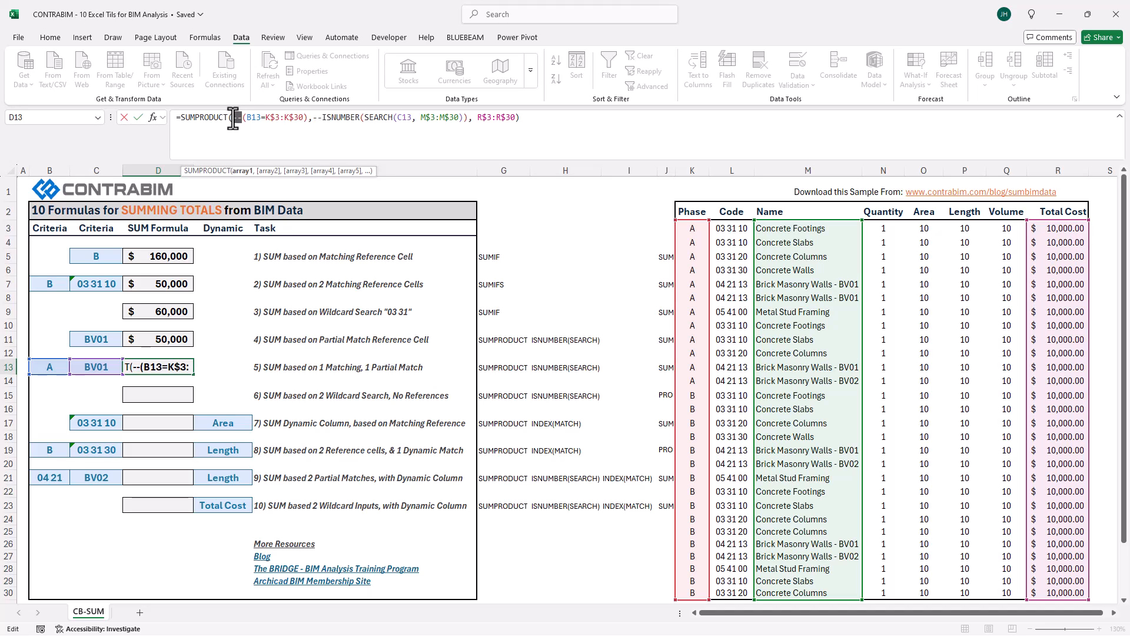
left_click(294, 118)
key("Return")
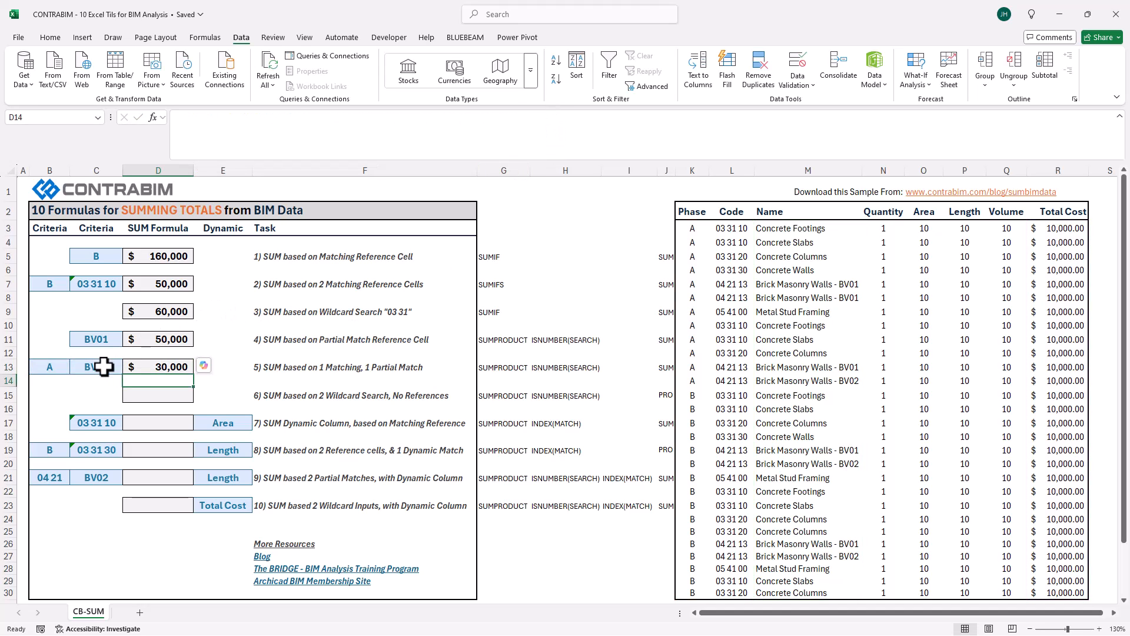
Test the D13 formula by setting the phase criterion in B13 to B and restoring it to A
left_click(51, 369)
type("B")
left_click(197, 424)
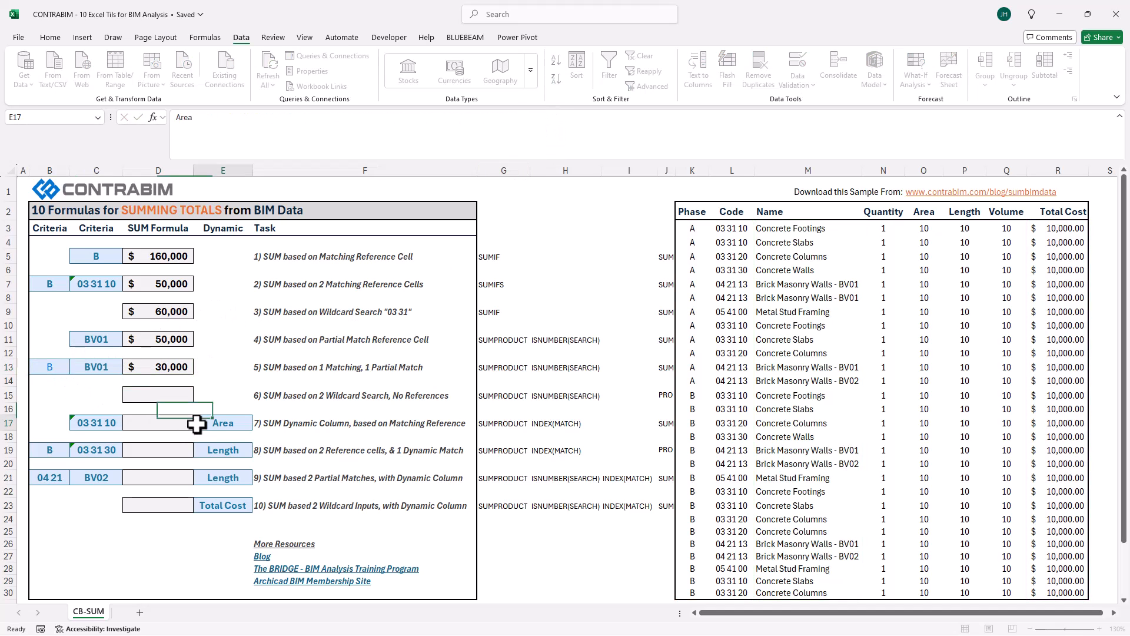
left_click(62, 366)
type("A")
left_click(224, 394)
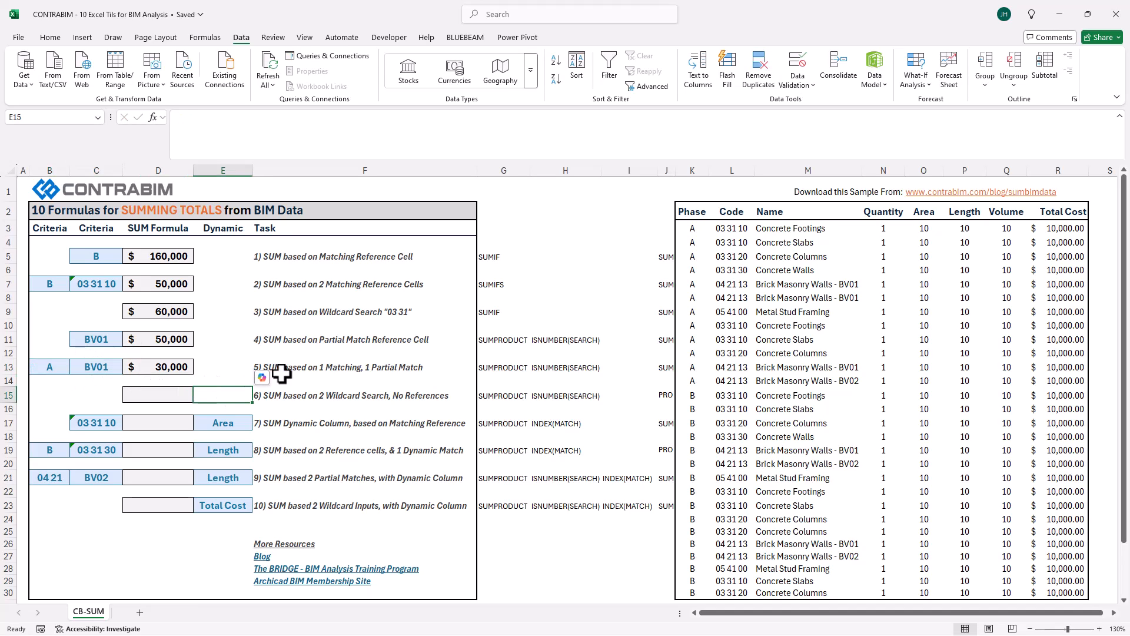
left_click(299, 368)
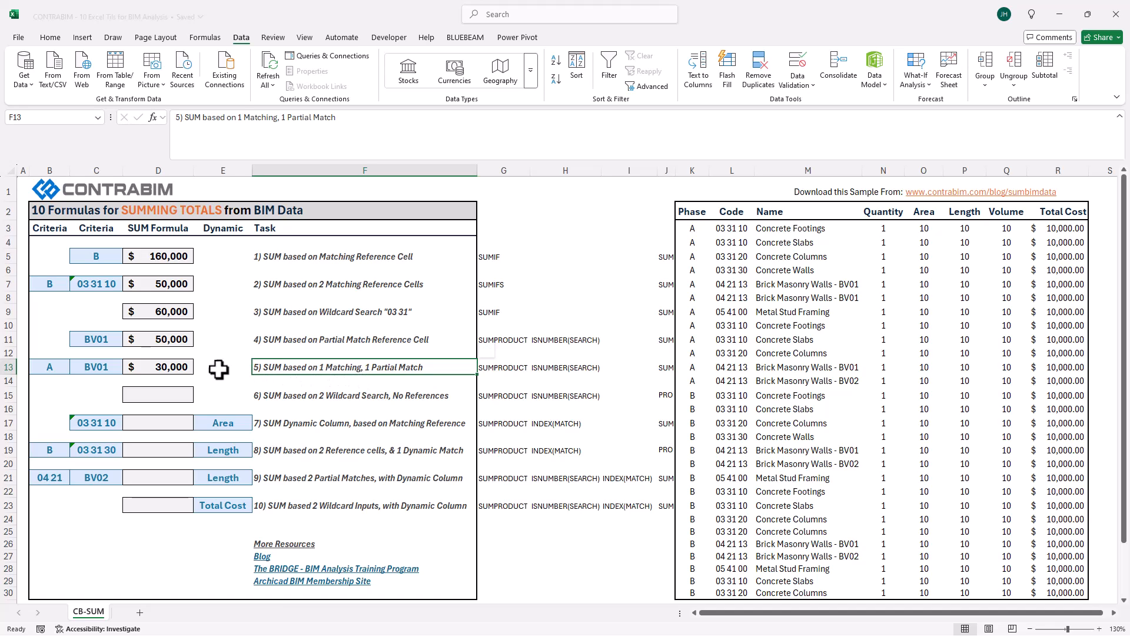
left_click(170, 368)
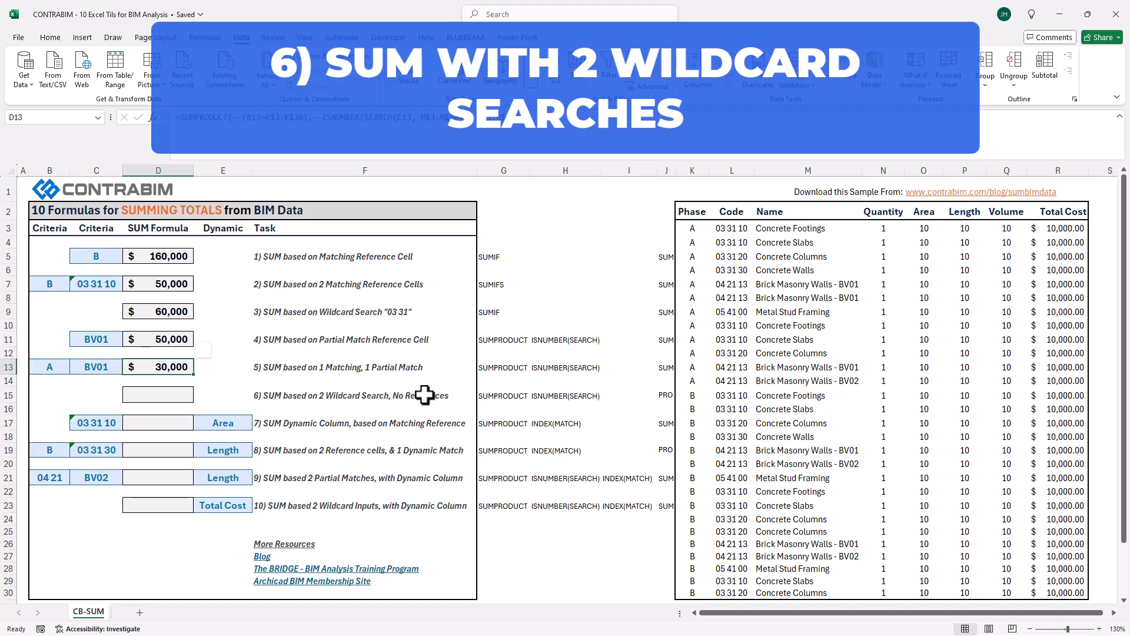
Copy the one-match, one-partial-match formula from D13 into D15 for the sixth task
left_click(288, 315)
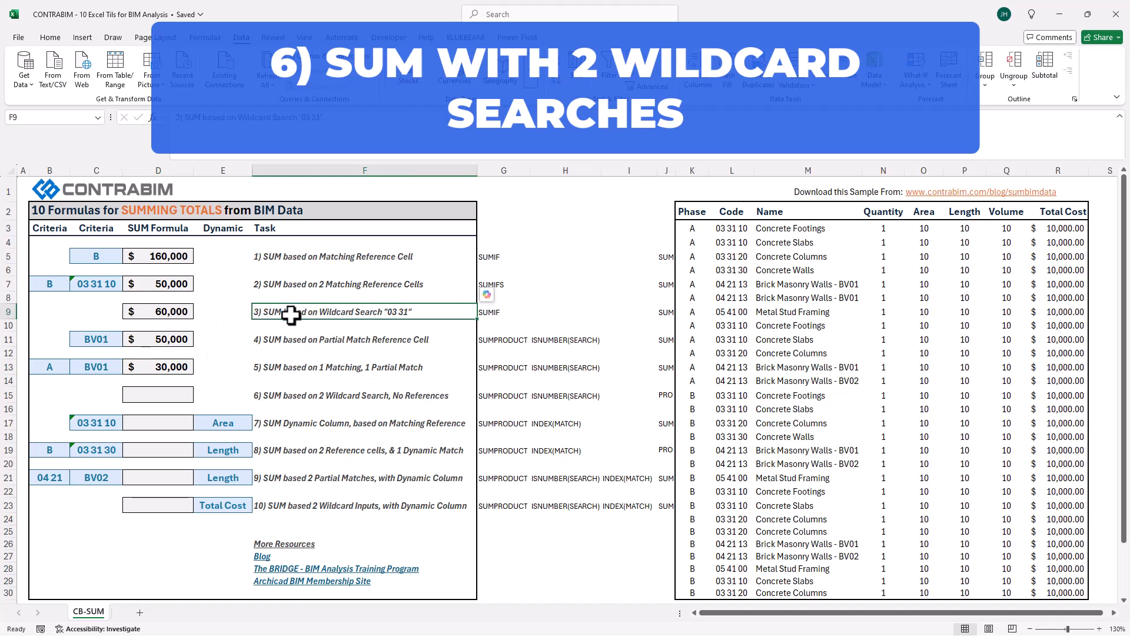
left_click(162, 368)
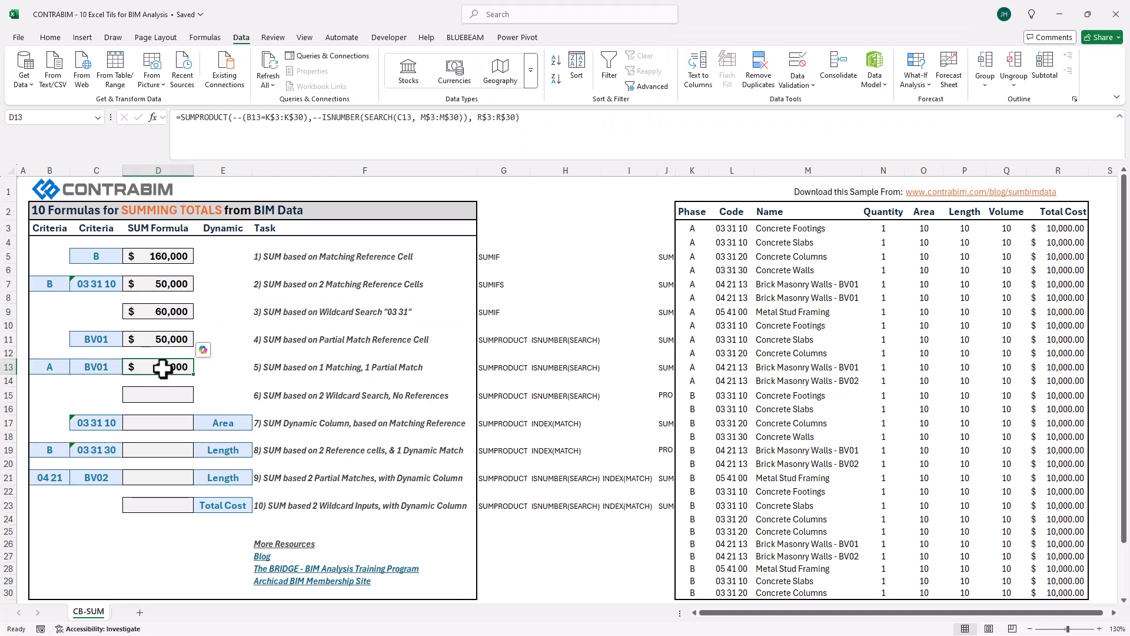
key("ctrl+c")
left_click(168, 392)
key("ctrl+v")
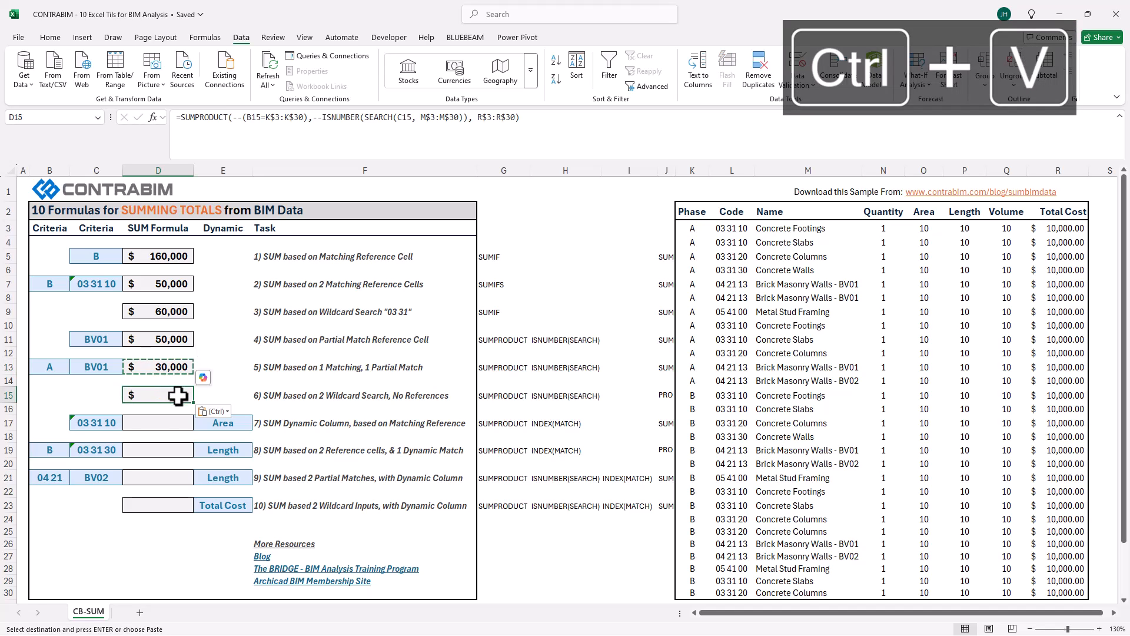
Remove the phase-matching array --(B15=K$3:K$30) and its comma from the SUMPRODUCT formula in D15
left_click(551, 117)
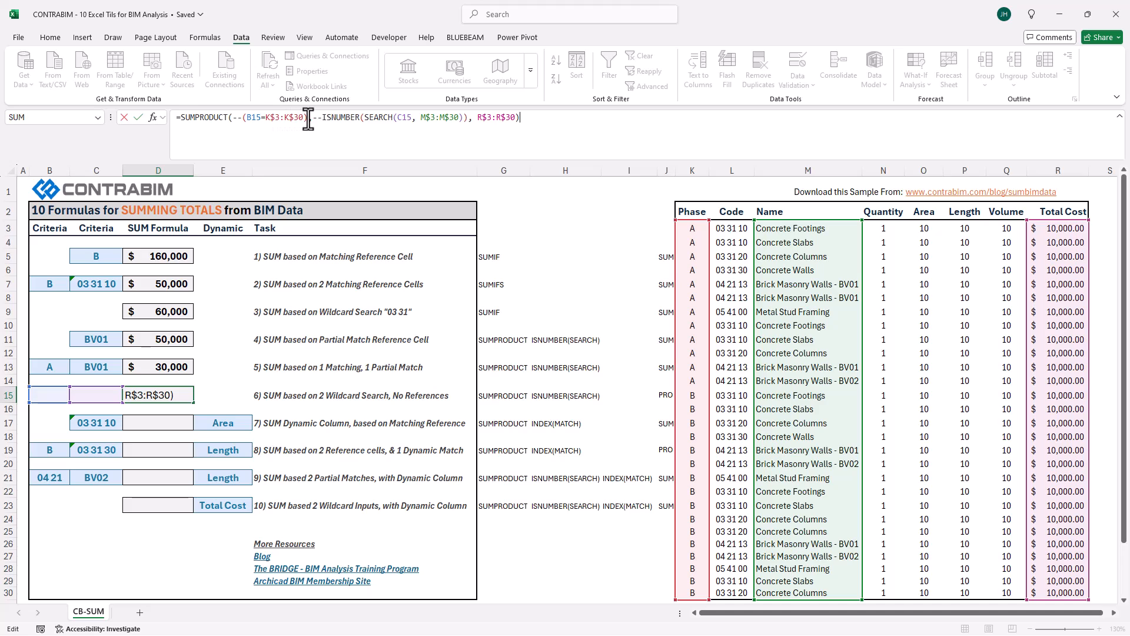
left_click_drag(309, 117, 234, 117)
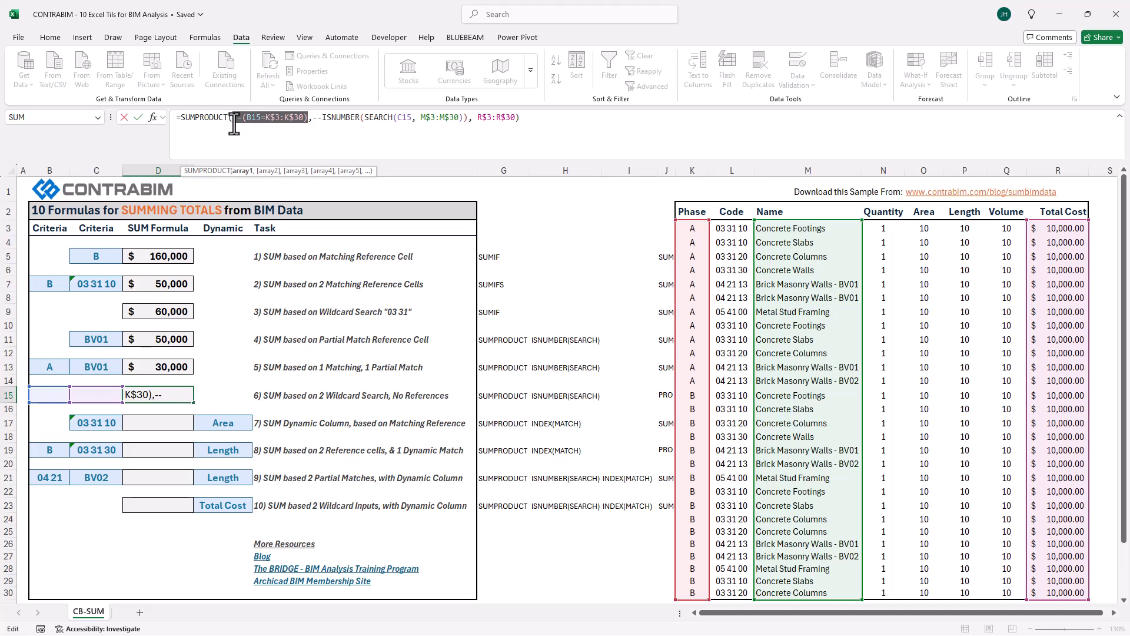
key("Delete")
key("Delete")
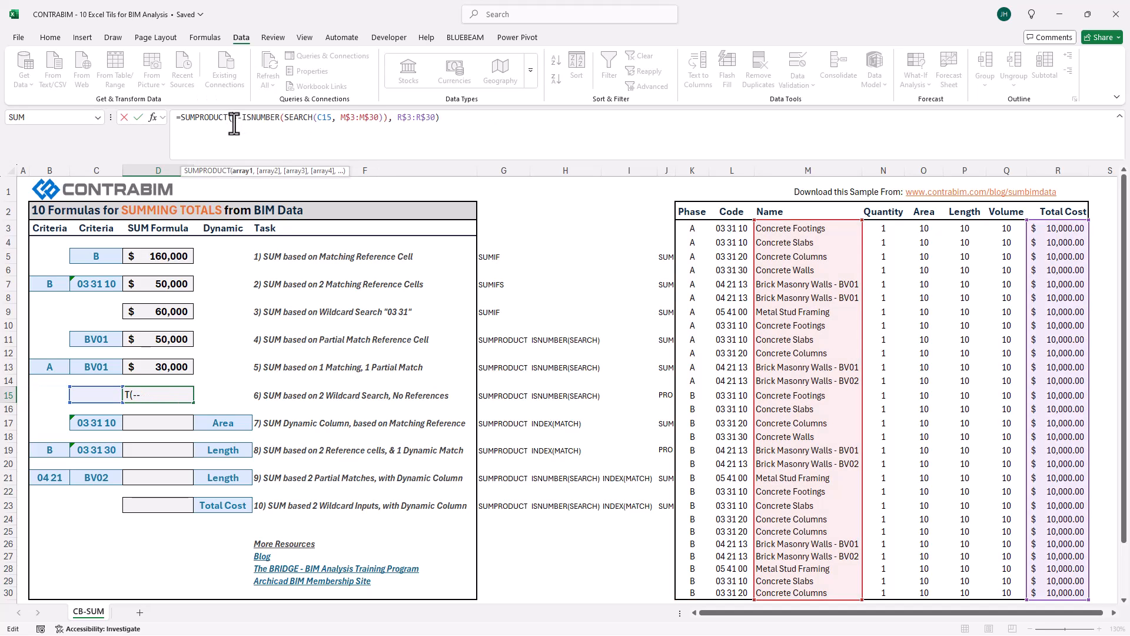
Replace the C15 reference in the D15 SEARCH function with the literal text "BV01"
left_click(318, 120)
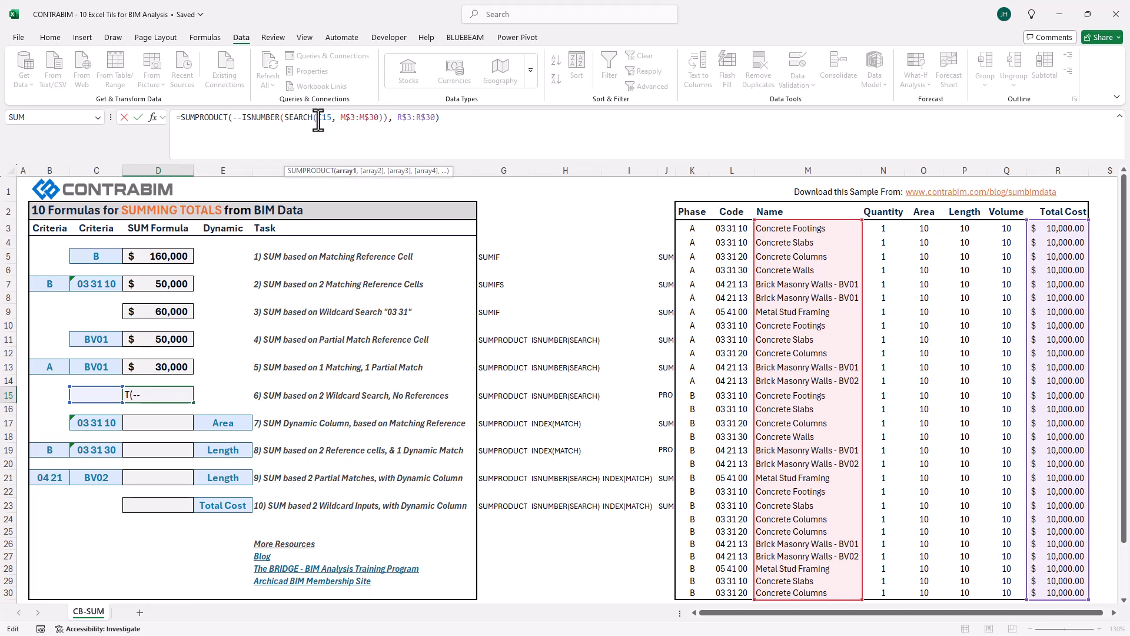
left_click(321, 117)
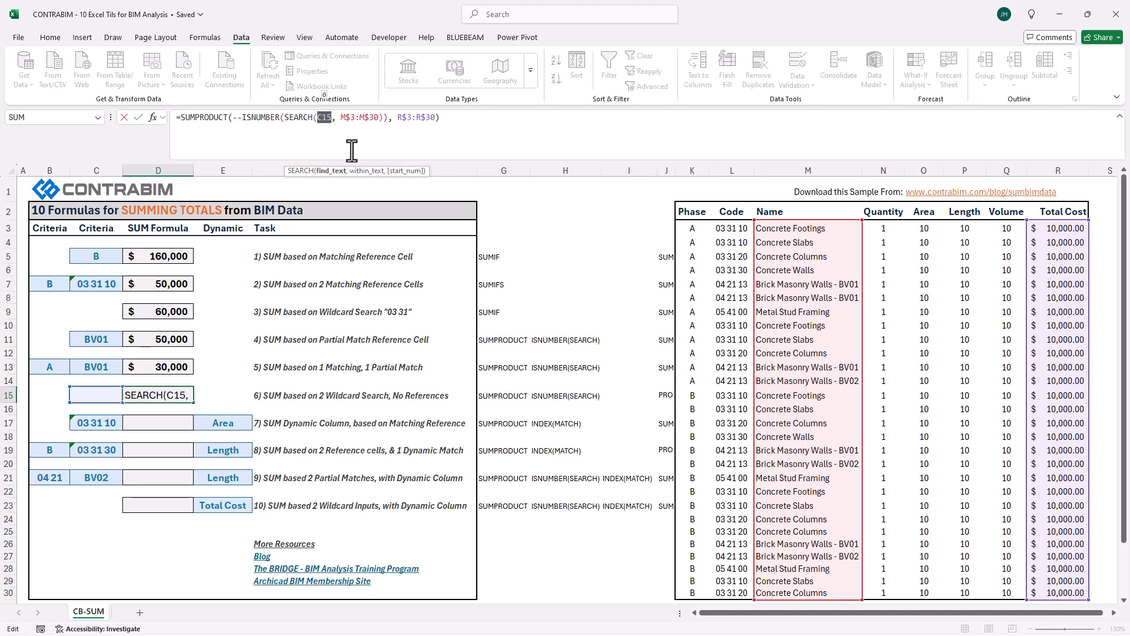
type("\"")
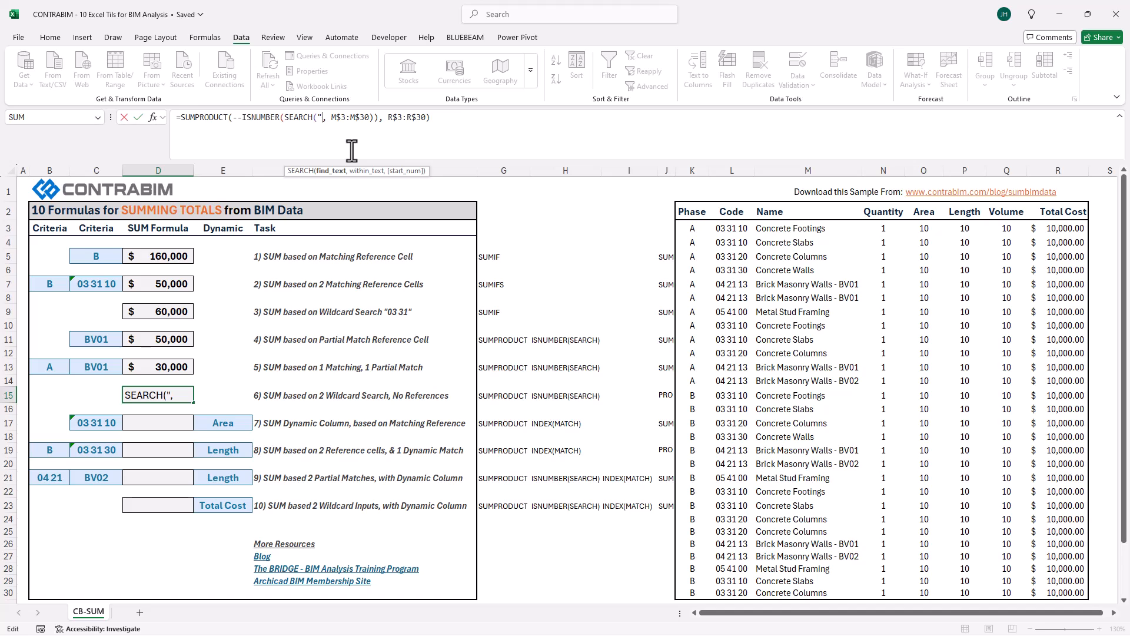
type("BV01")
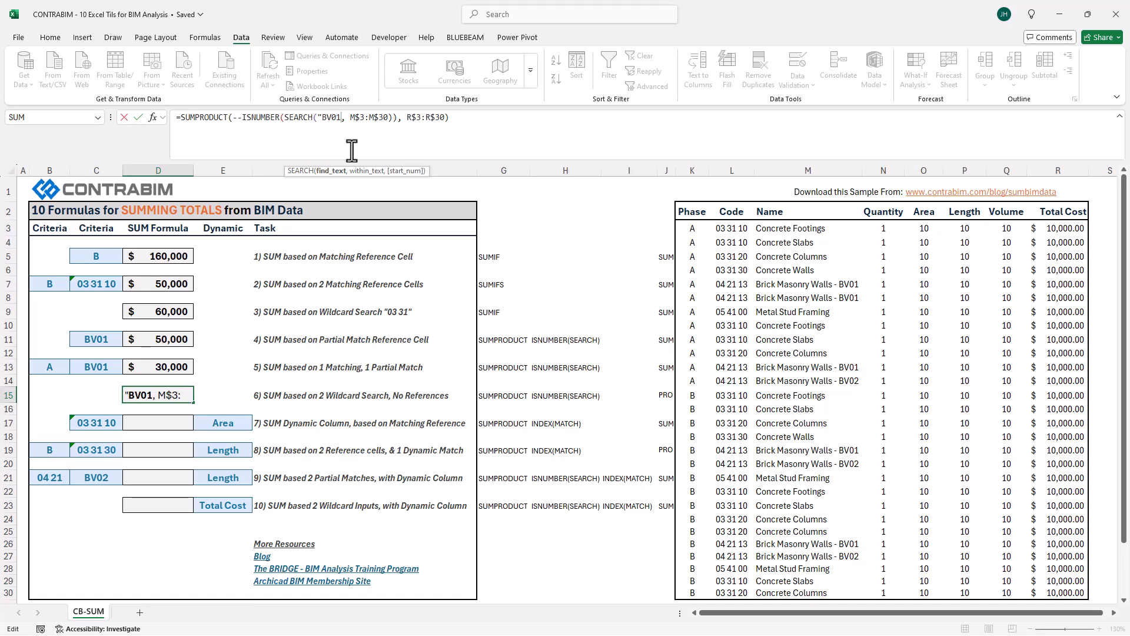
type("\"")
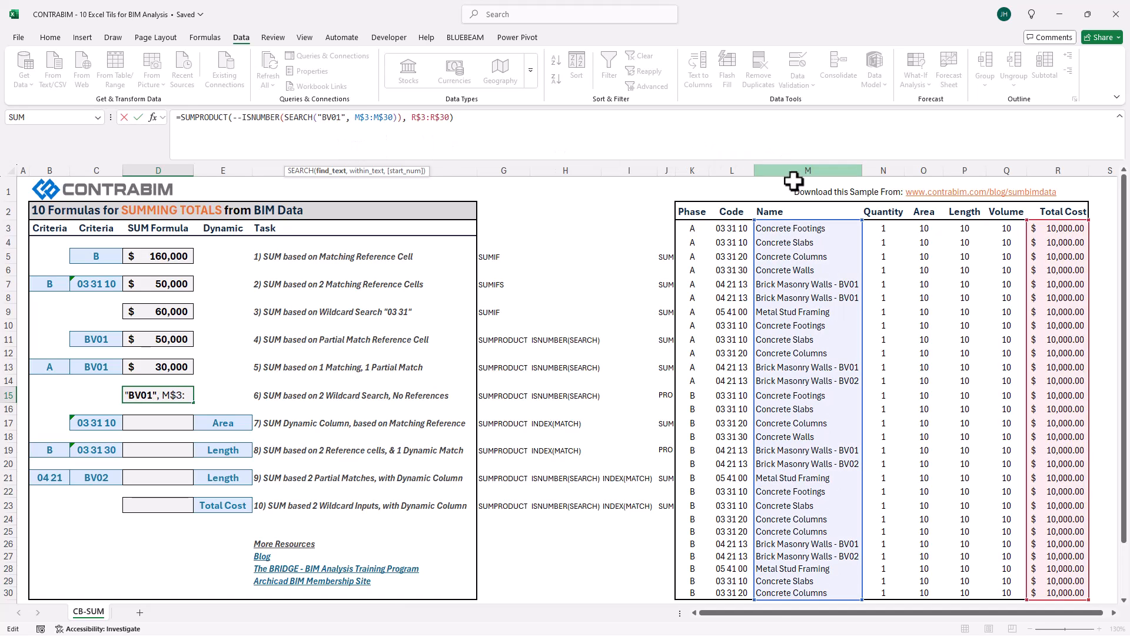
Duplicate the --ISNUMBER(SEARCH("BV01", M$3:M$30)) array in D15 and separate the two arrays with a comma
left_click_drag(401, 117, 233, 124)
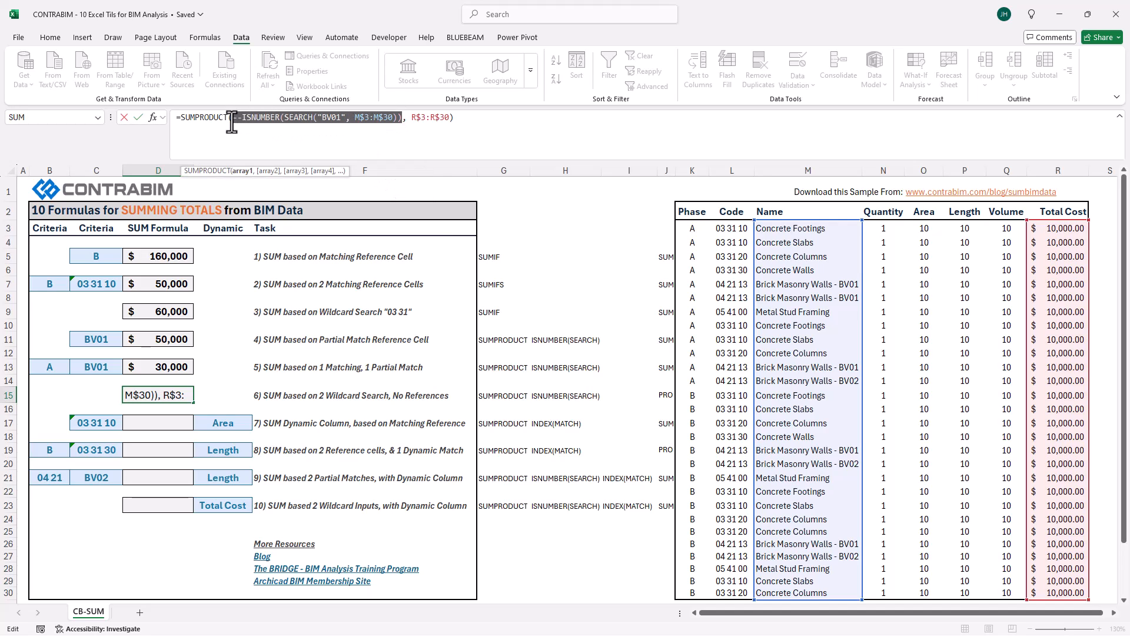
key("ctrl+c")
key("Right")
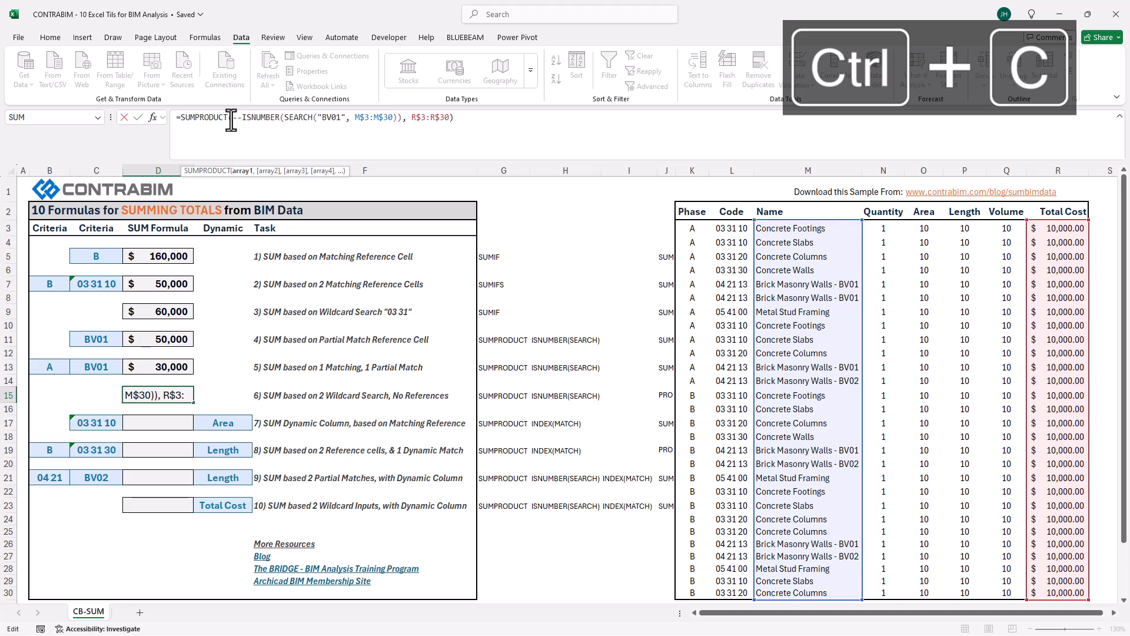
key("ctrl+v")
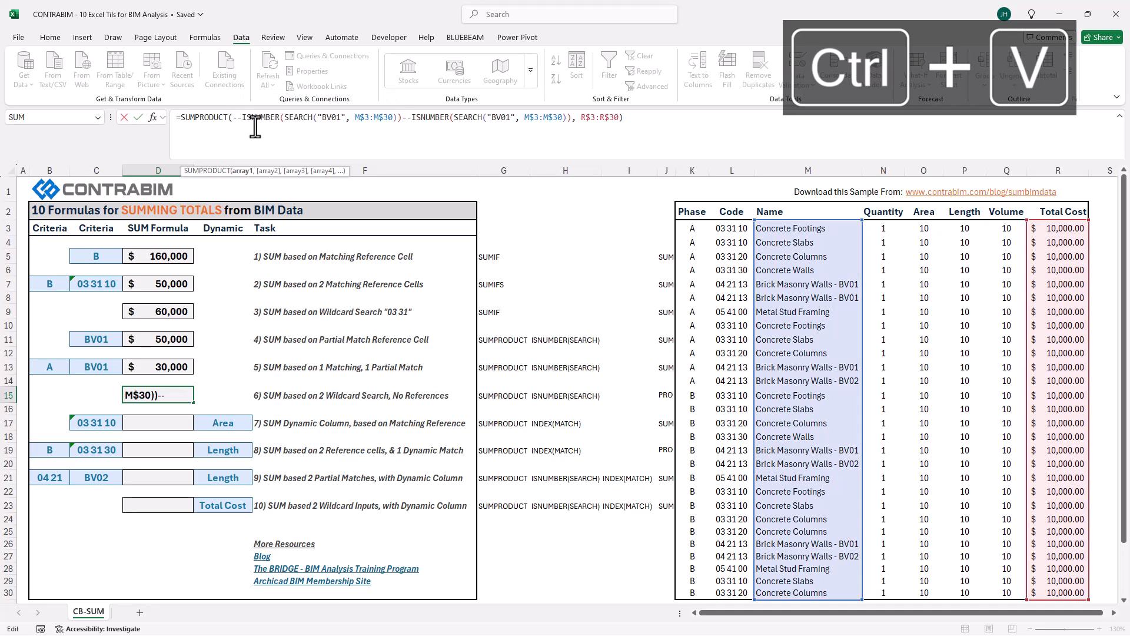
type(",")
Change the first array in D15 to search for "04 21" in the Code range L$3:L$30
left_click(280, 120)
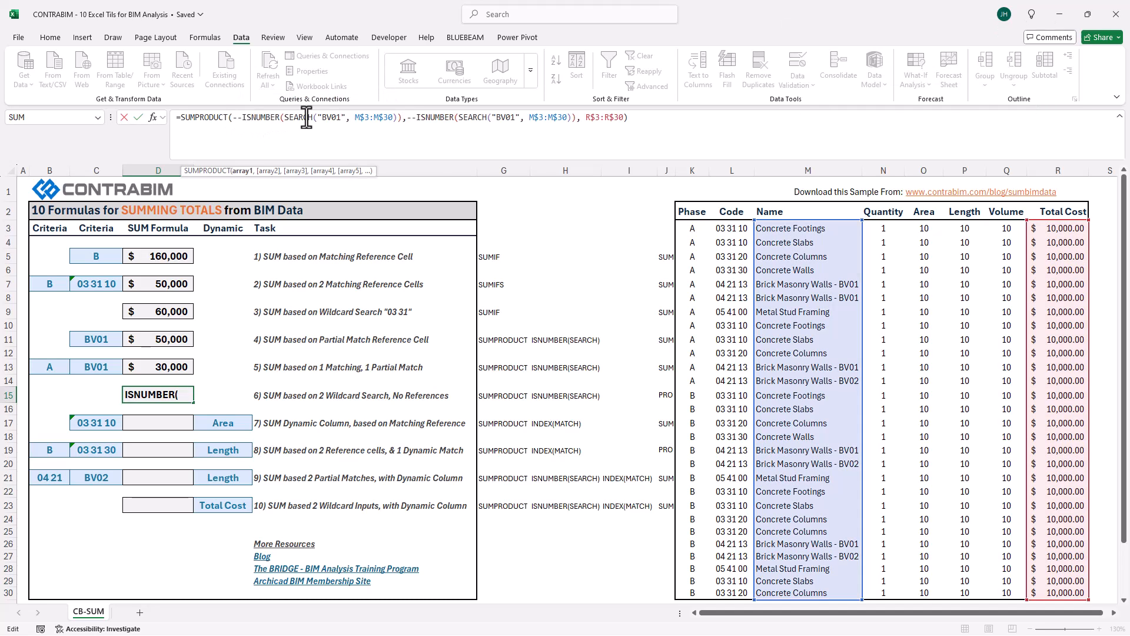
left_click(306, 117)
left_click(334, 117)
left_click_drag(340, 117, 333, 117)
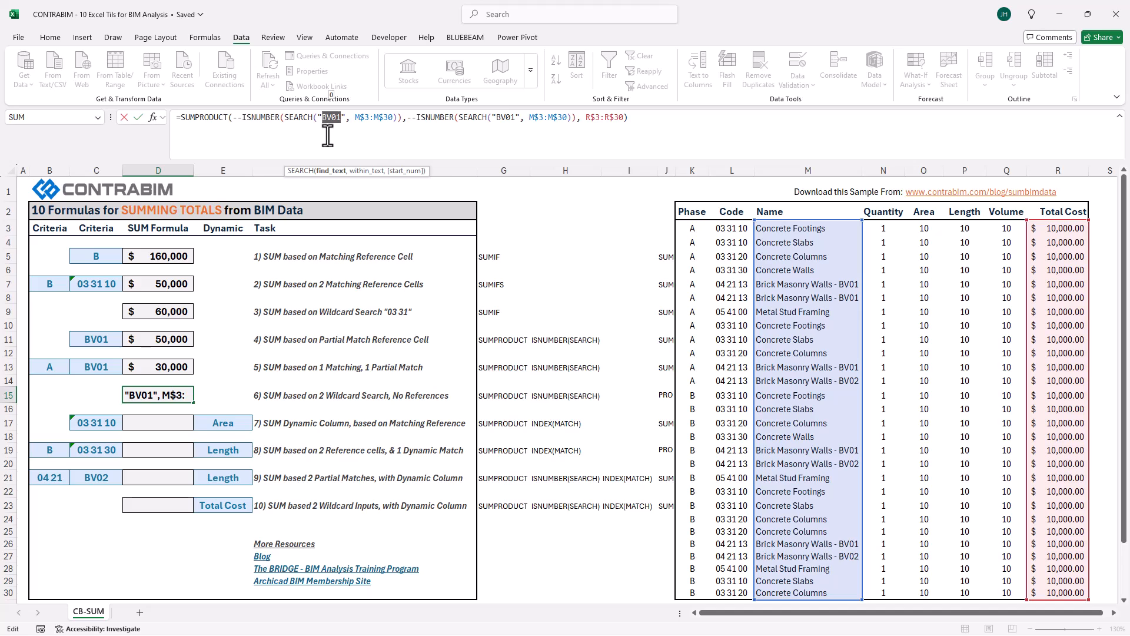
type("04 21")
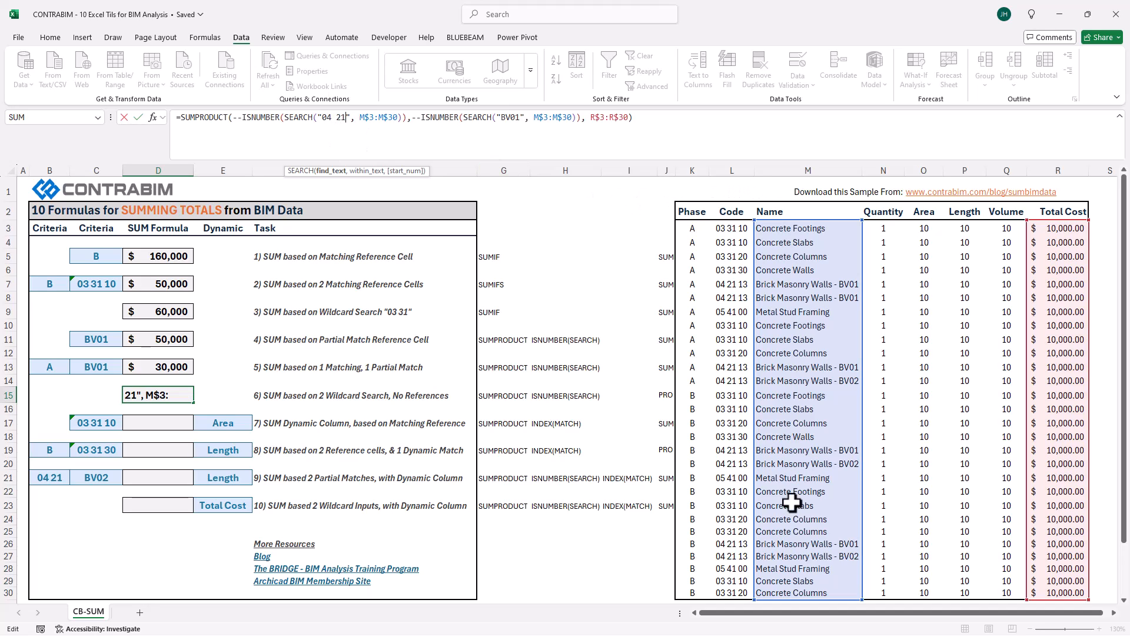
left_click(362, 118)
key("BackSpace")
type("L")
left_click(386, 121)
key("BackSpace")
type("L")
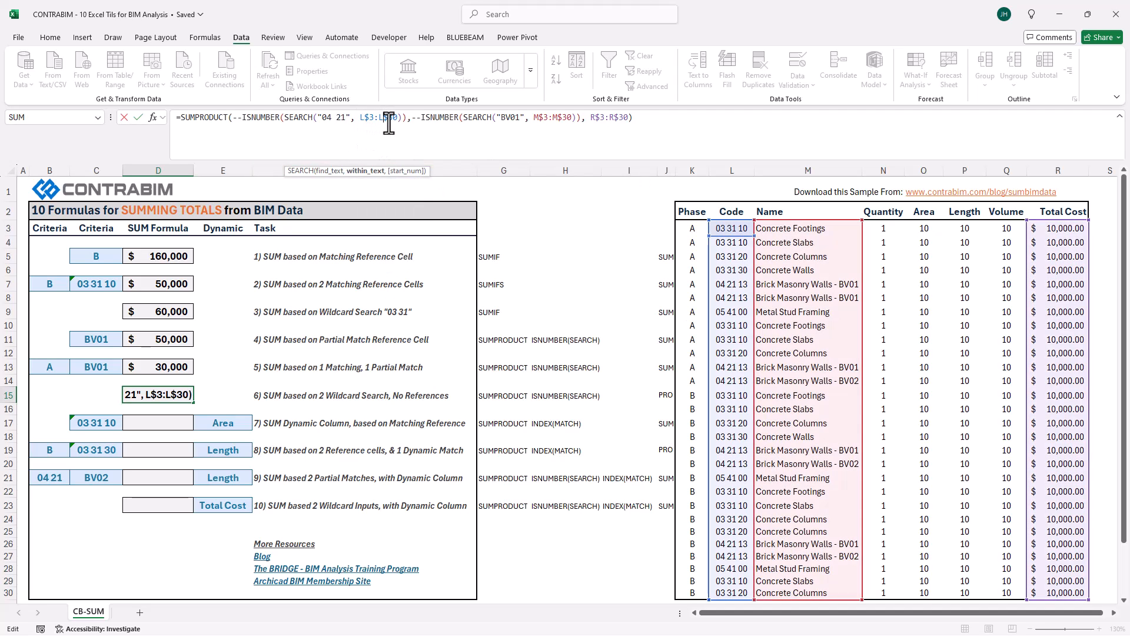
left_click(641, 125)
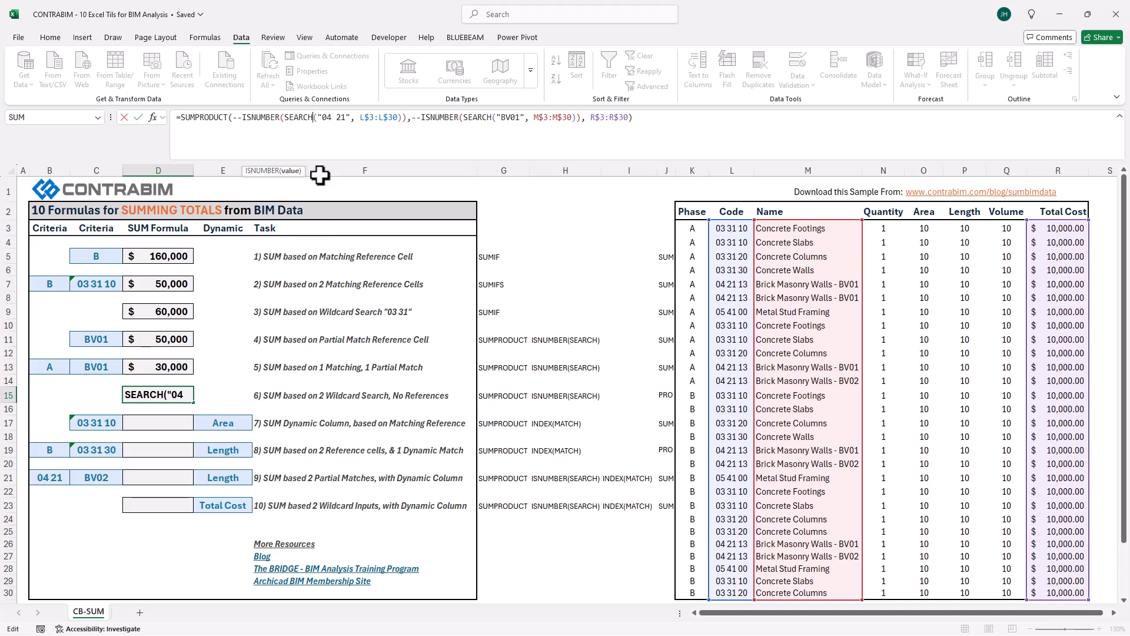
left_click_drag(322, 118, 341, 118)
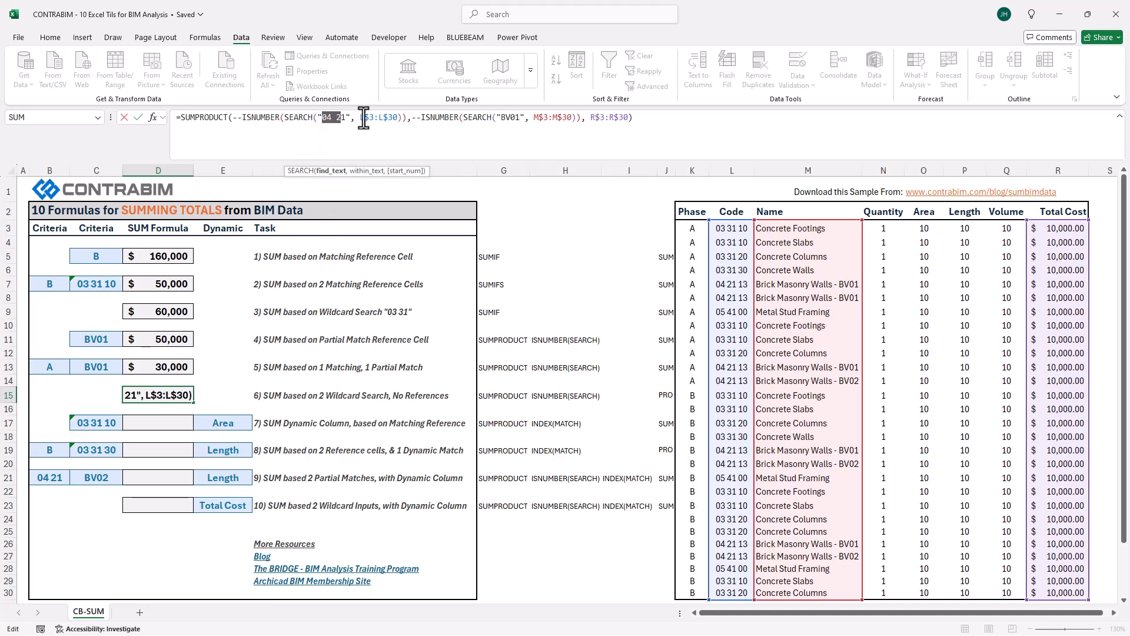
left_click_drag(504, 117, 526, 119)
left_click(555, 118)
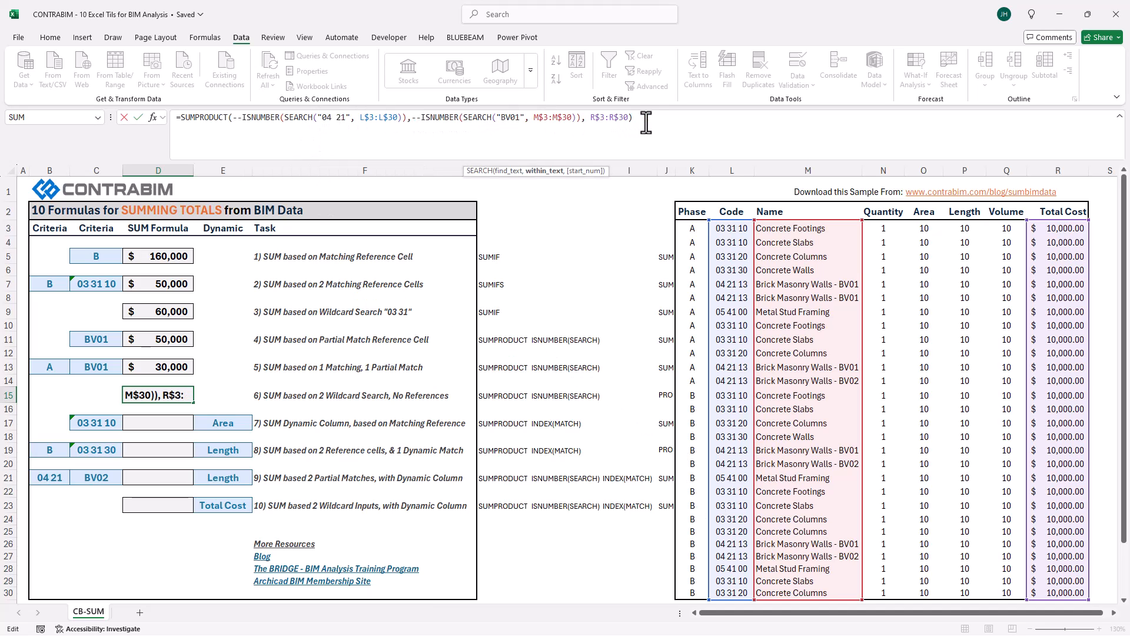
left_click(646, 120)
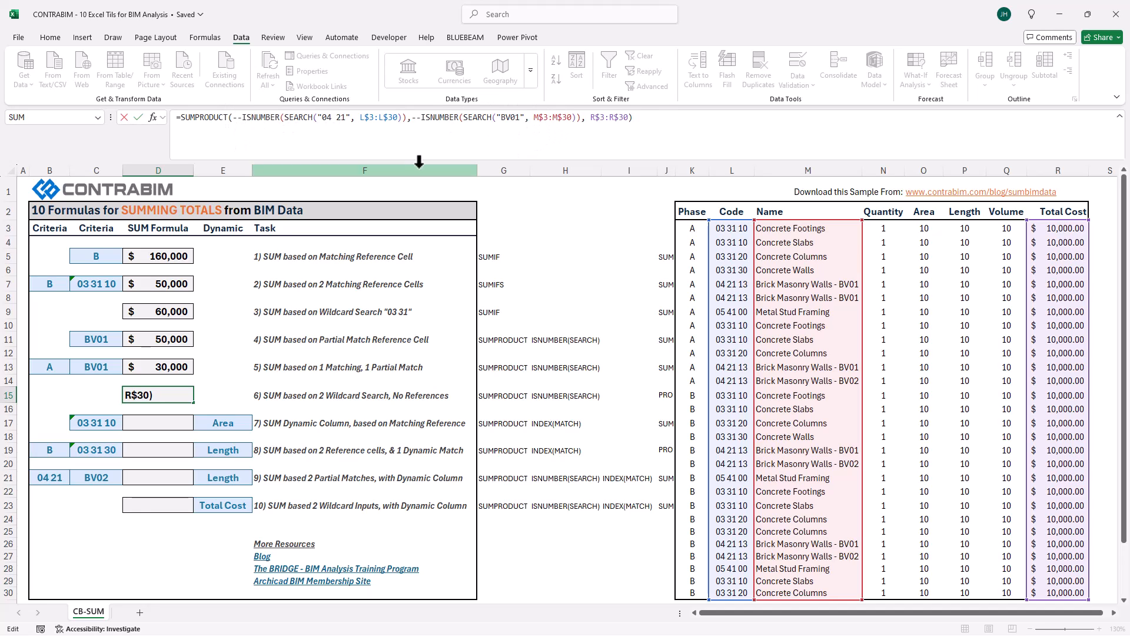
Insert line breaks in the D15 formula so both search arrays and the R$3:R$30 sum range each start on their own line
left_click(233, 118)
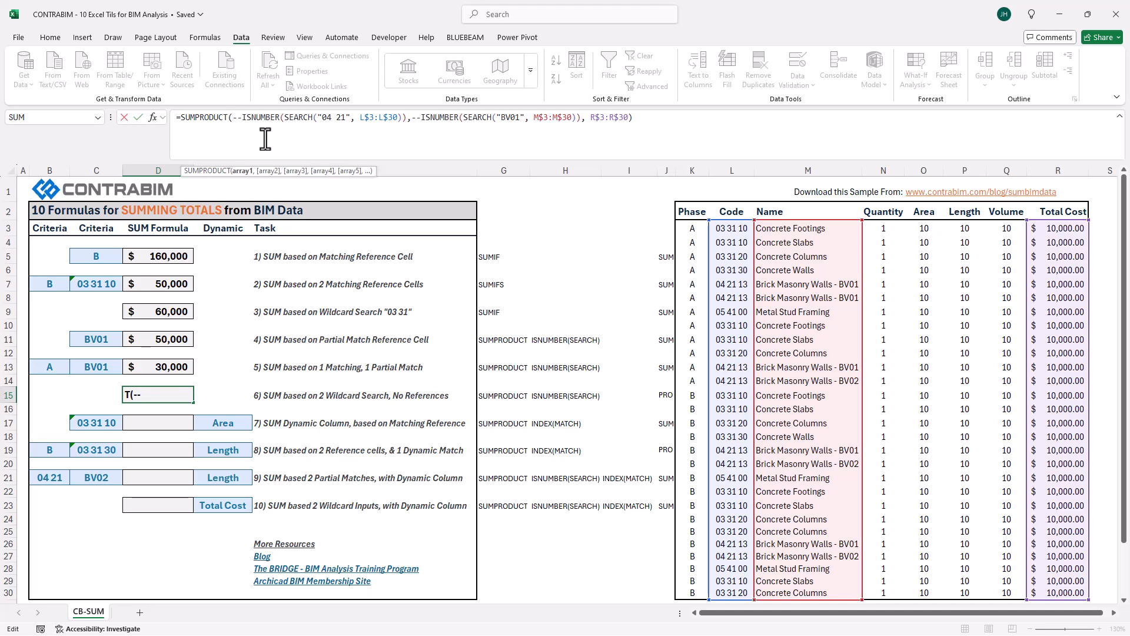
key("alt+Return")
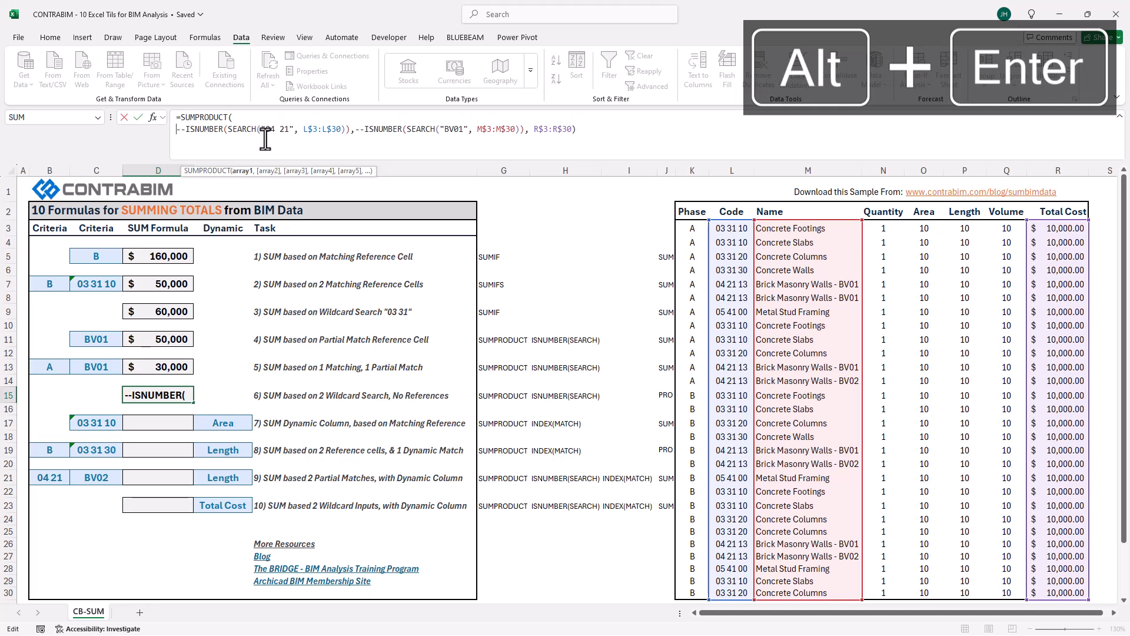
left_click(355, 129)
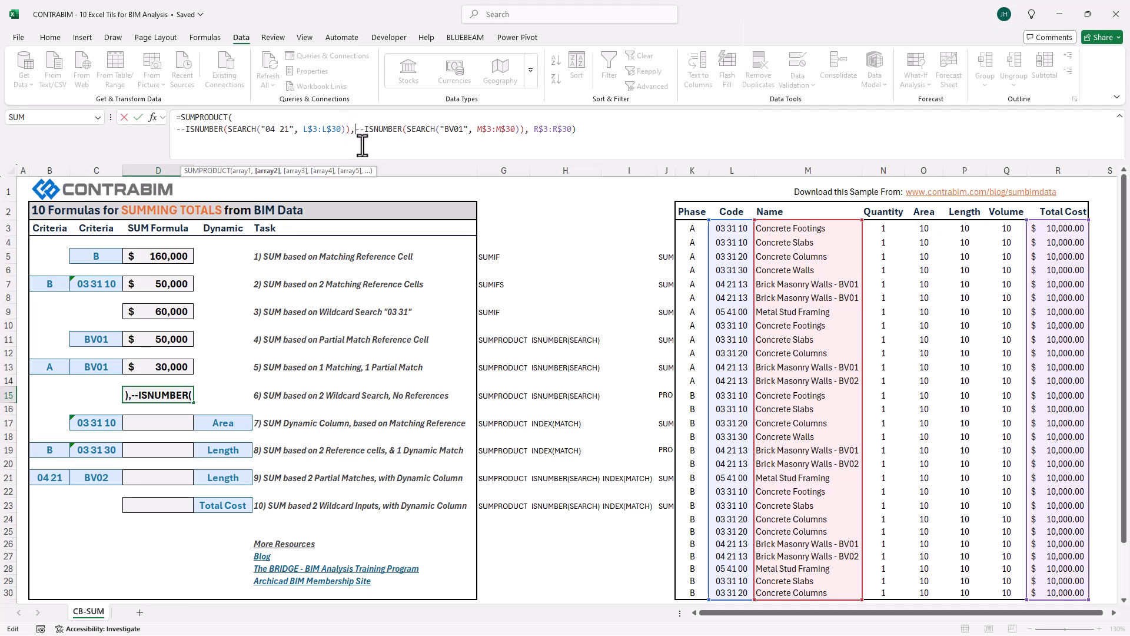
key("alt+Return")
left_click(355, 142)
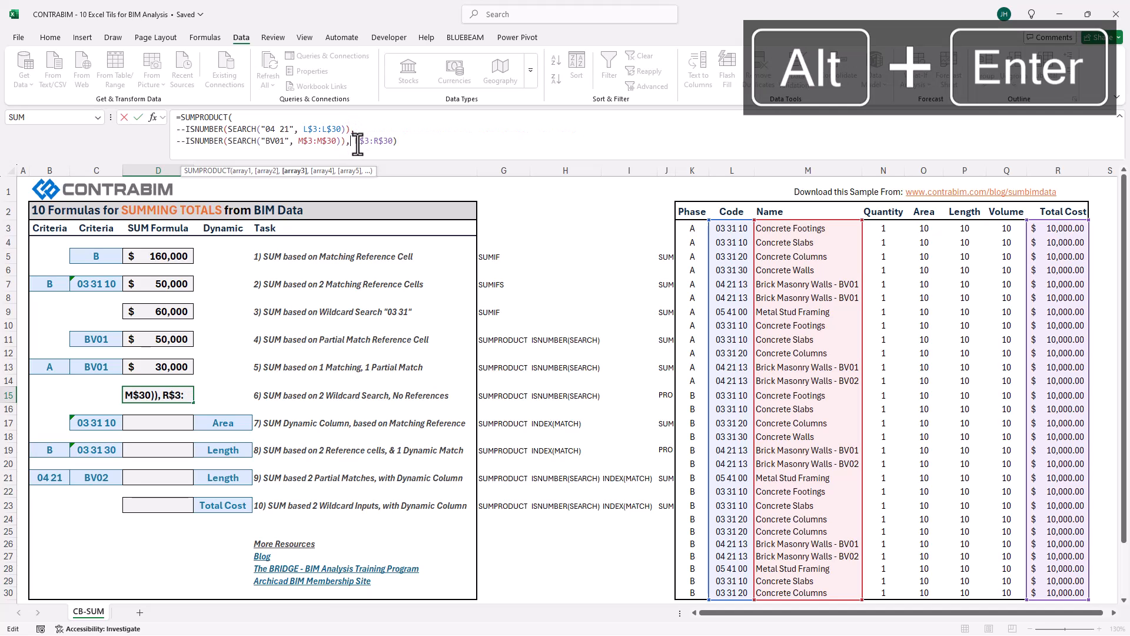
key("alt+Return")
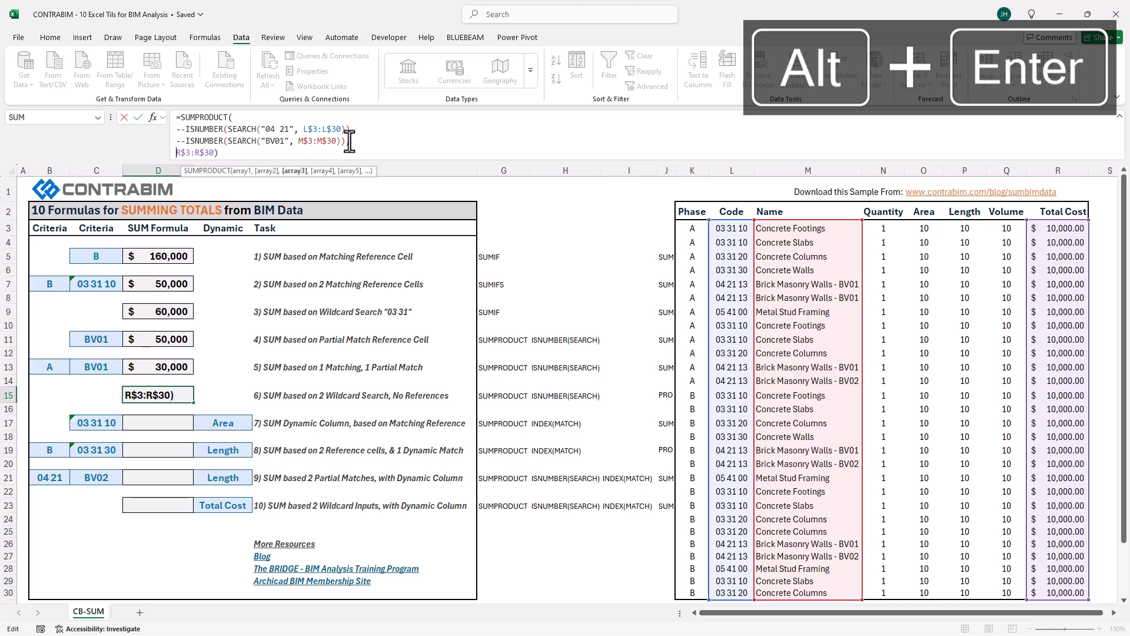
Shrink the formula bar to a single line and expand it again to show the whole D15 formula
left_click(281, 129)
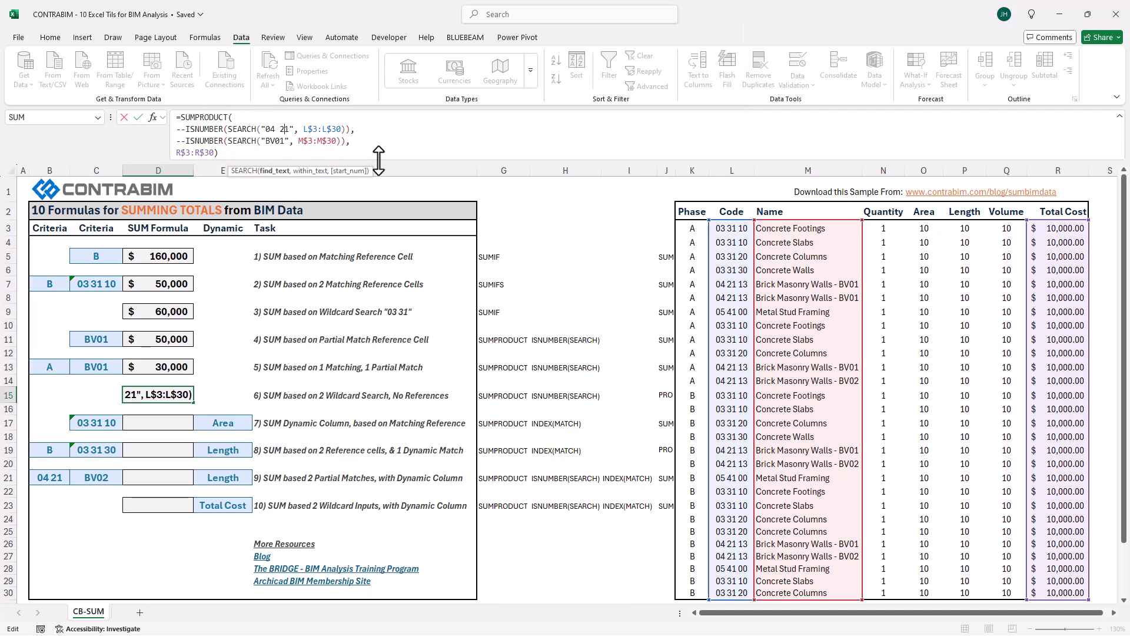
left_click_drag(378, 158, 379, 129)
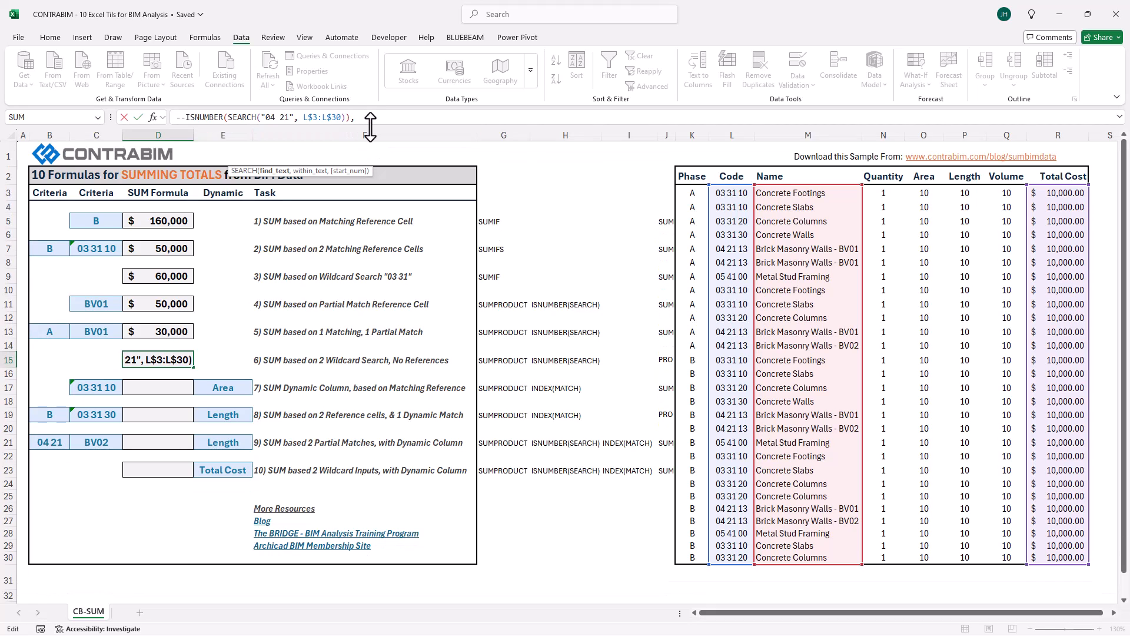
left_click_drag(370, 135, 374, 171)
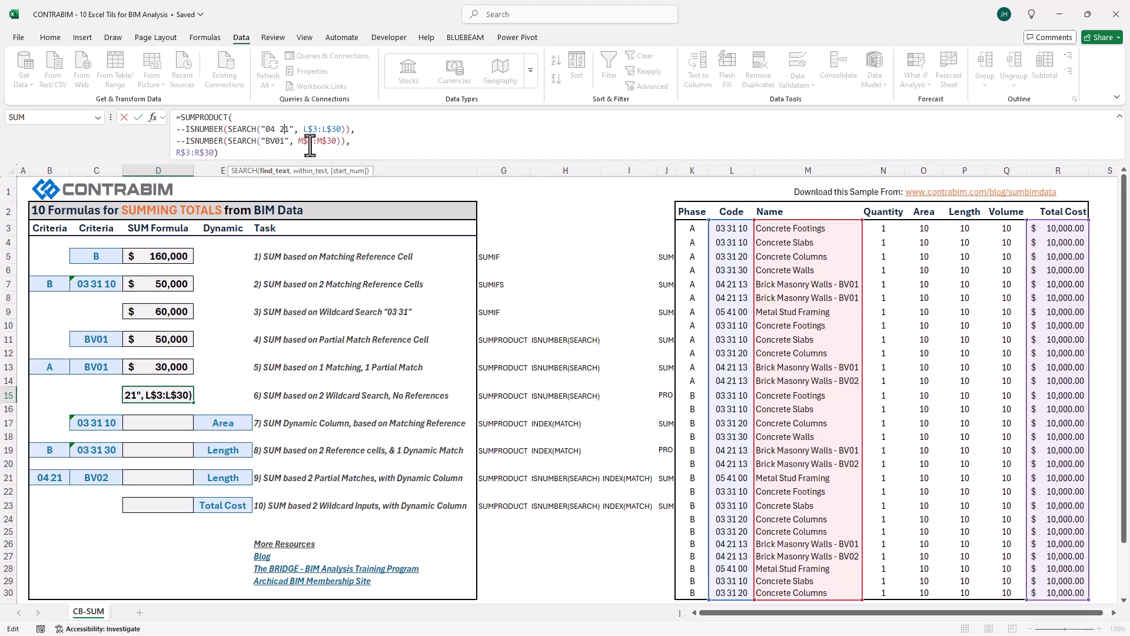
Commit the two-wildcard SUMPRODUCT formula in D15
left_click(238, 154)
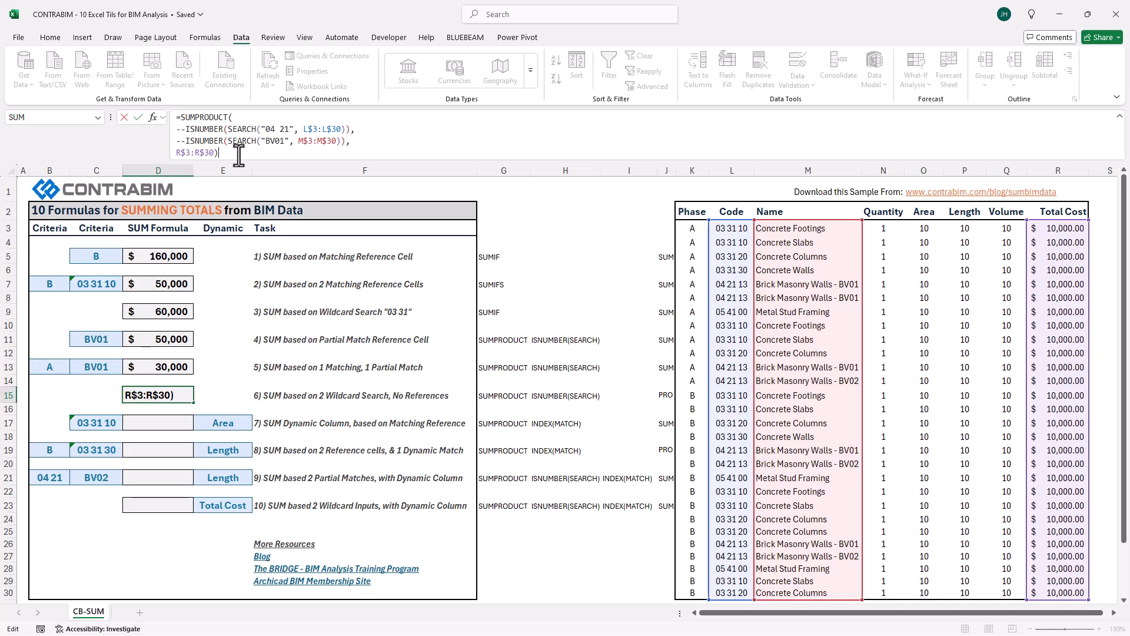
key("Return")
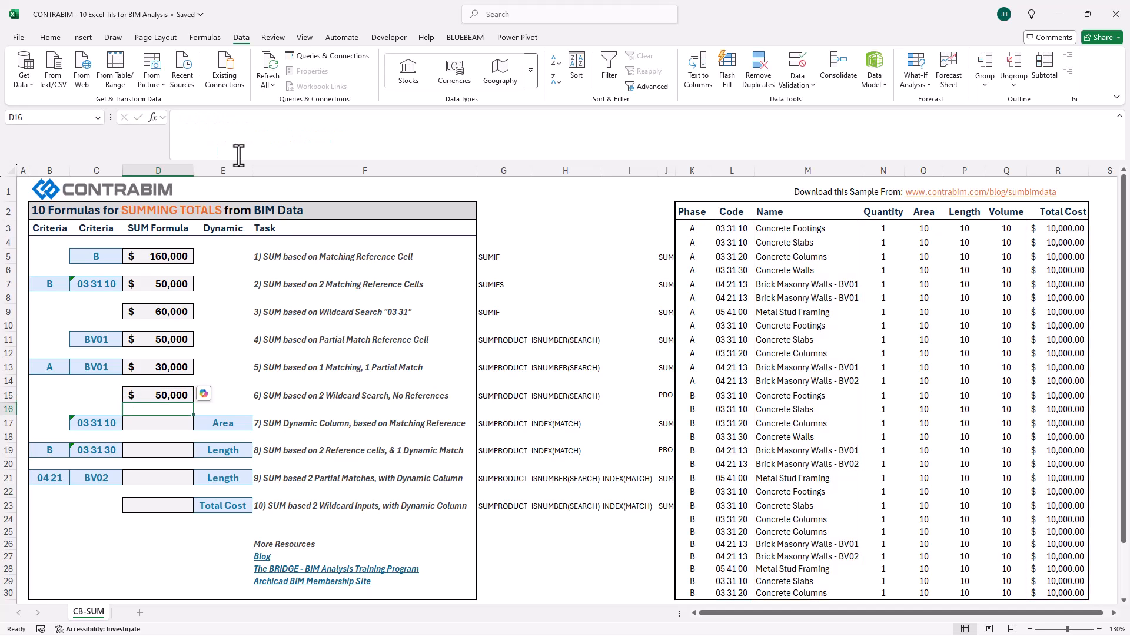
left_click(308, 396)
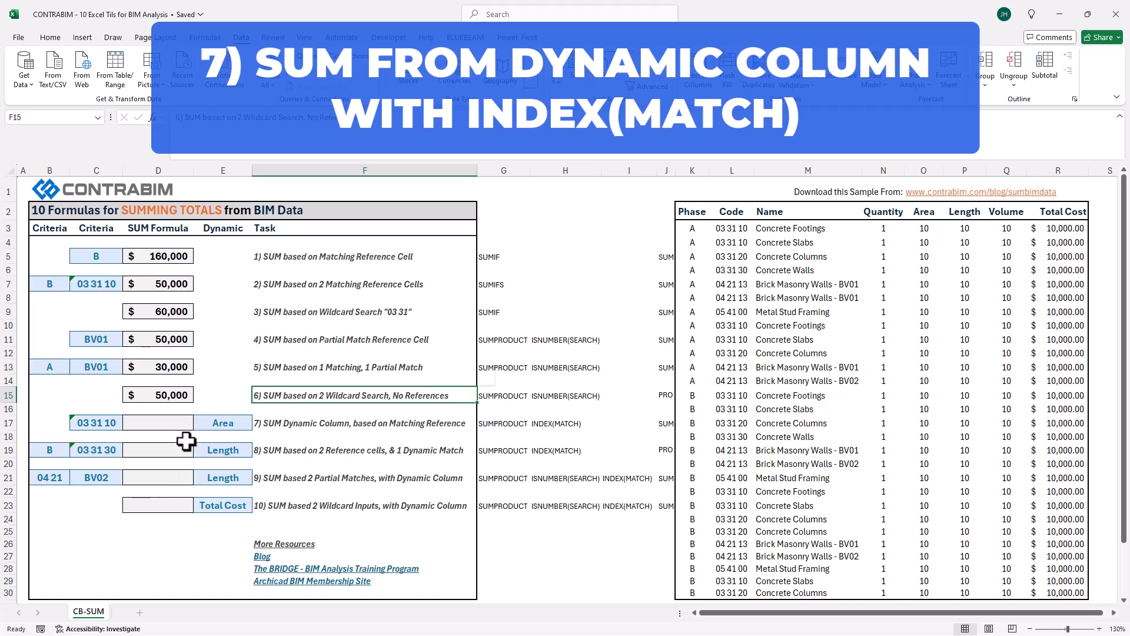
left_click(165, 423)
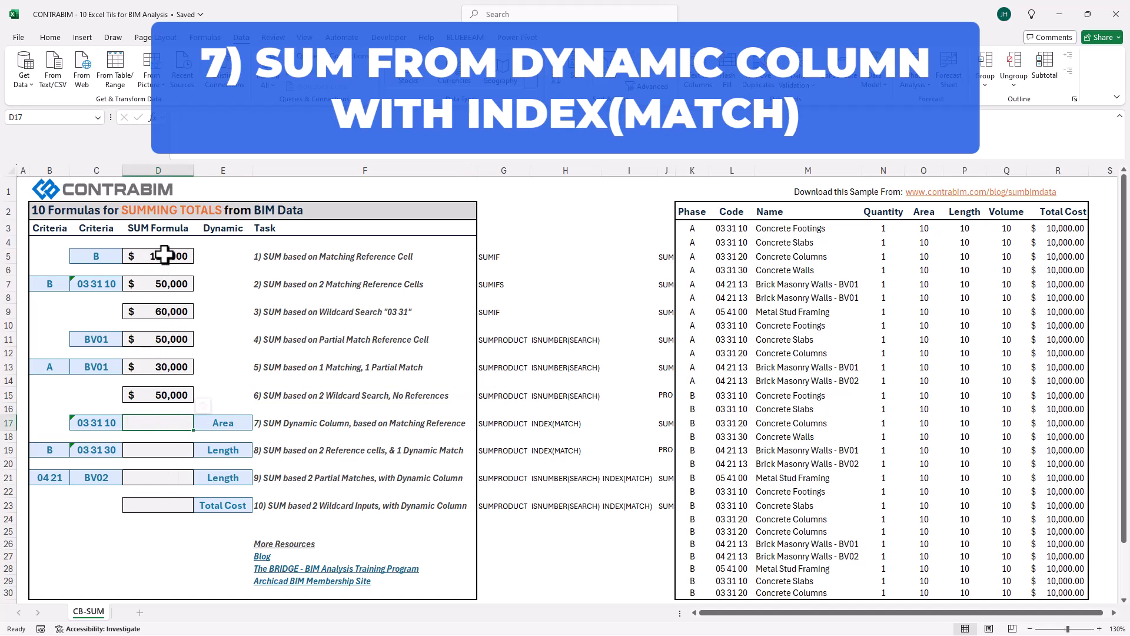
left_click_drag(161, 256, 165, 393)
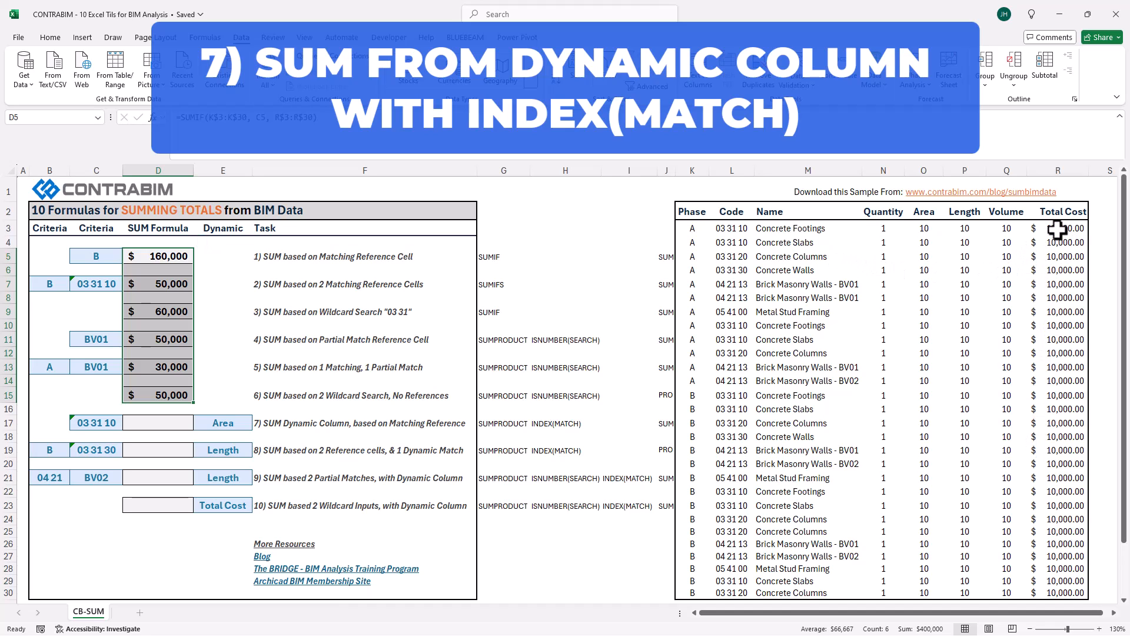
Examine the Total Cost column, the Quantity to Volume headers, and the code criterion and dynamic column cells in row 17
left_click_drag(1056, 228, 1050, 592)
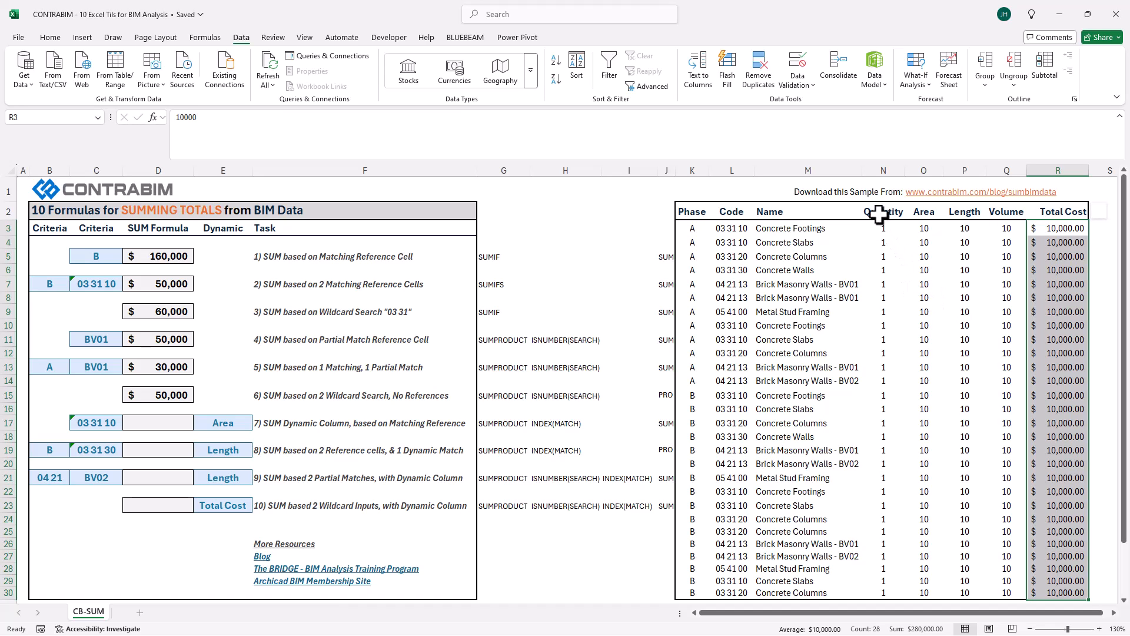
left_click_drag(877, 212, 996, 213)
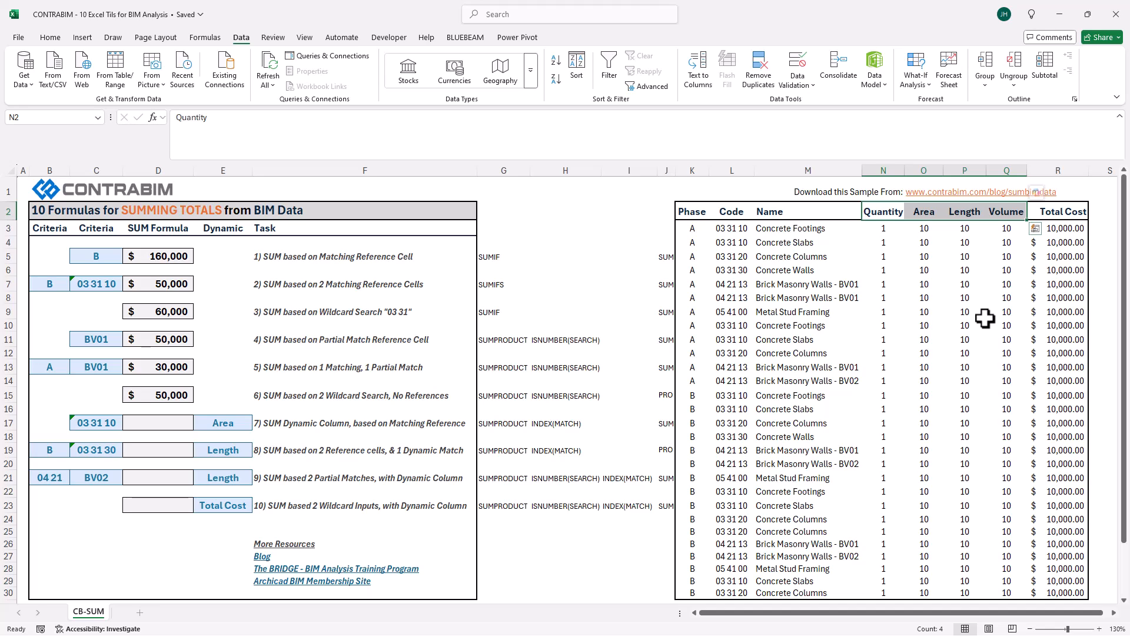
left_click(895, 212)
left_click(928, 213)
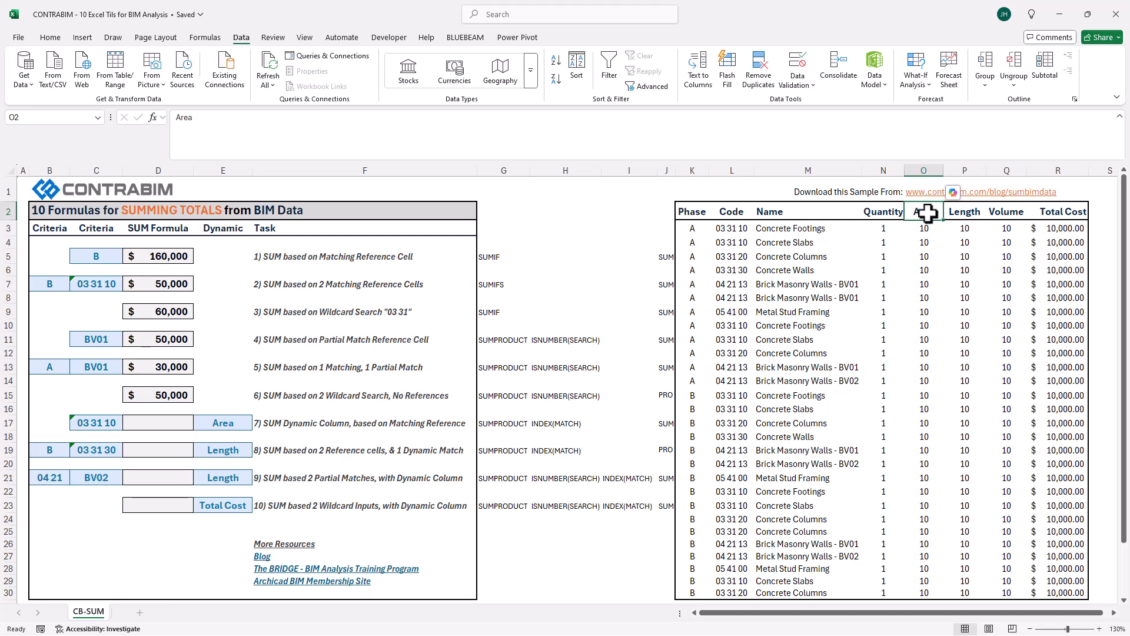
left_click(960, 210)
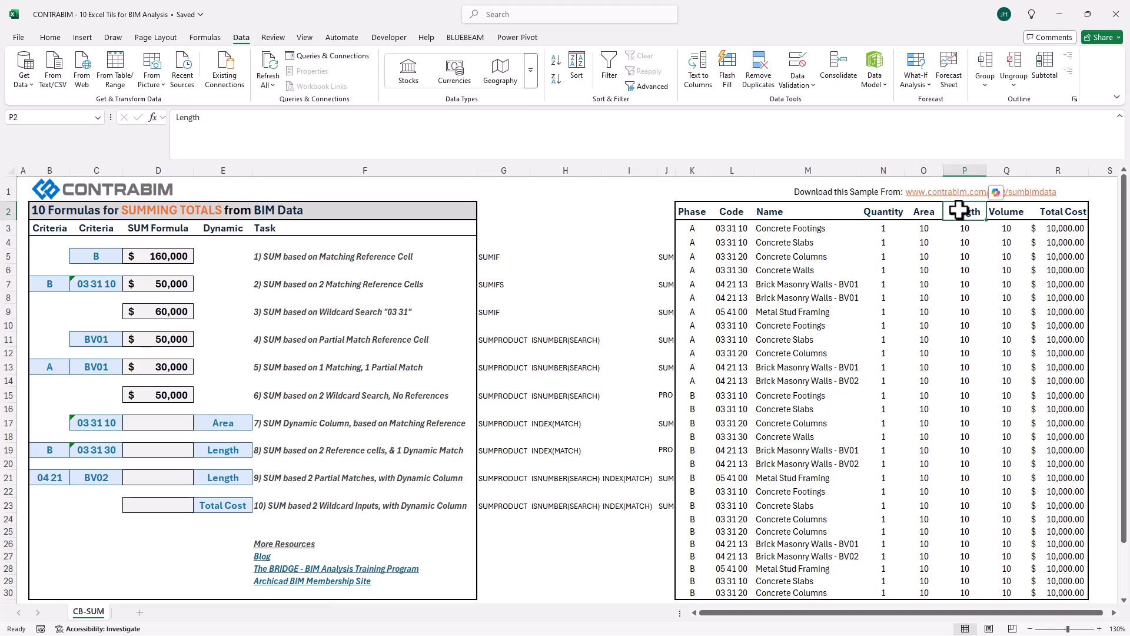
left_click(1006, 212)
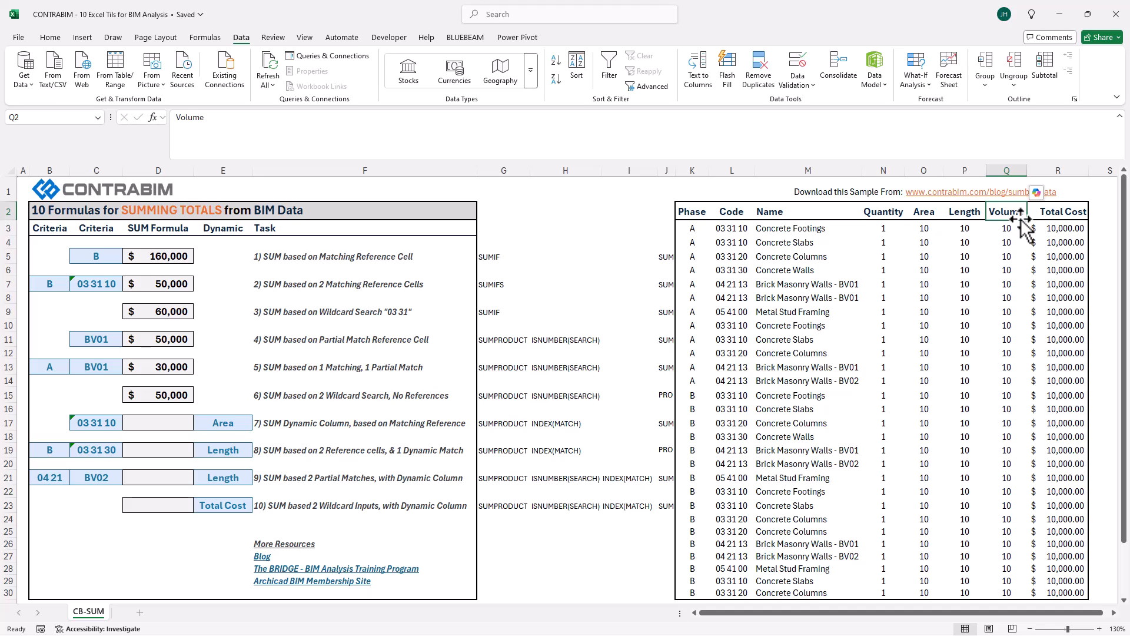
left_click_drag(885, 212, 1013, 215)
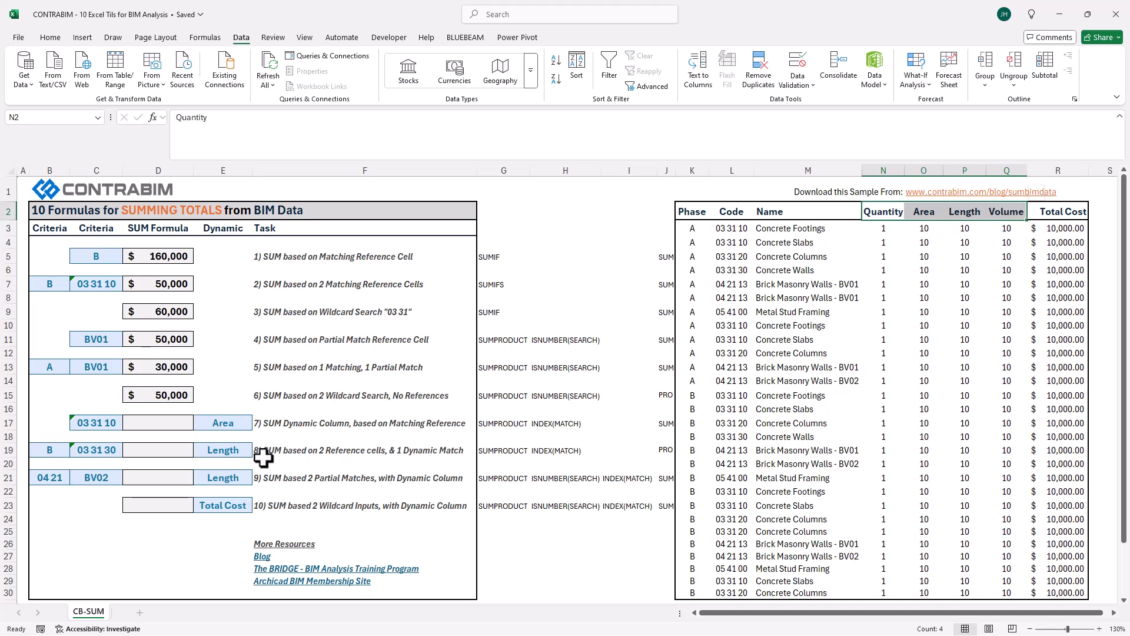
left_click(166, 425)
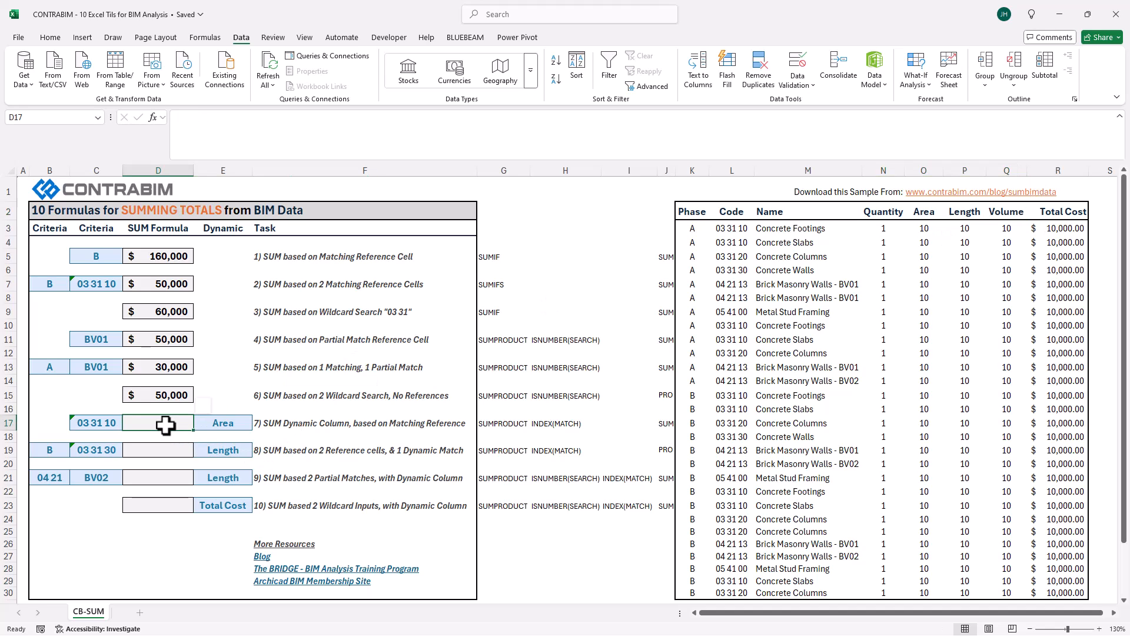
left_click(227, 426)
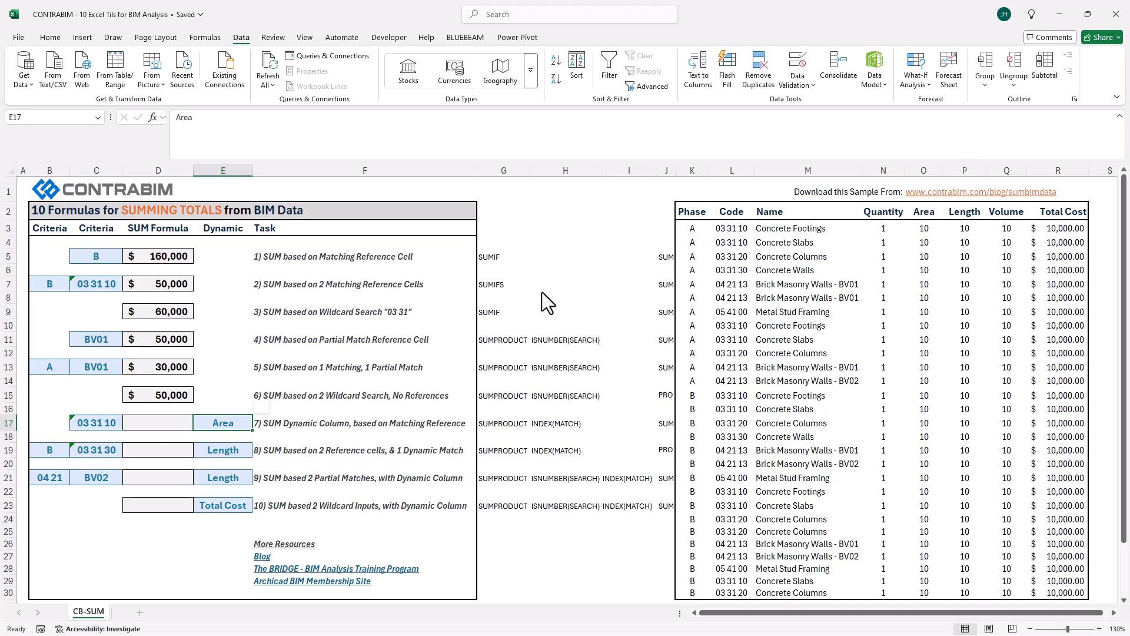
left_click(156, 423)
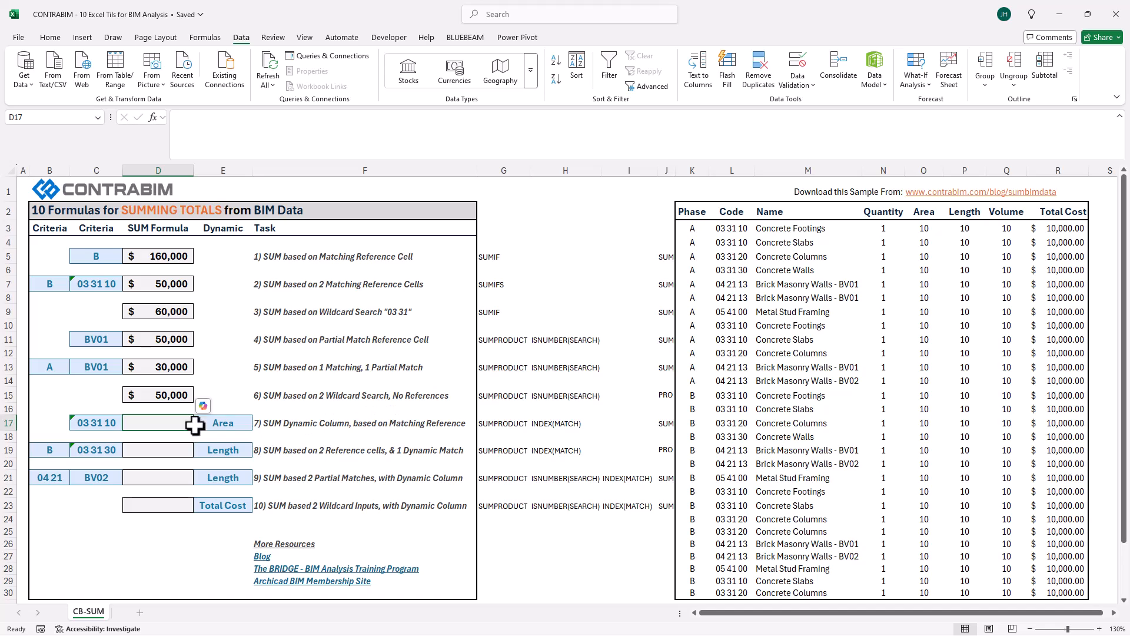
left_click(97, 425)
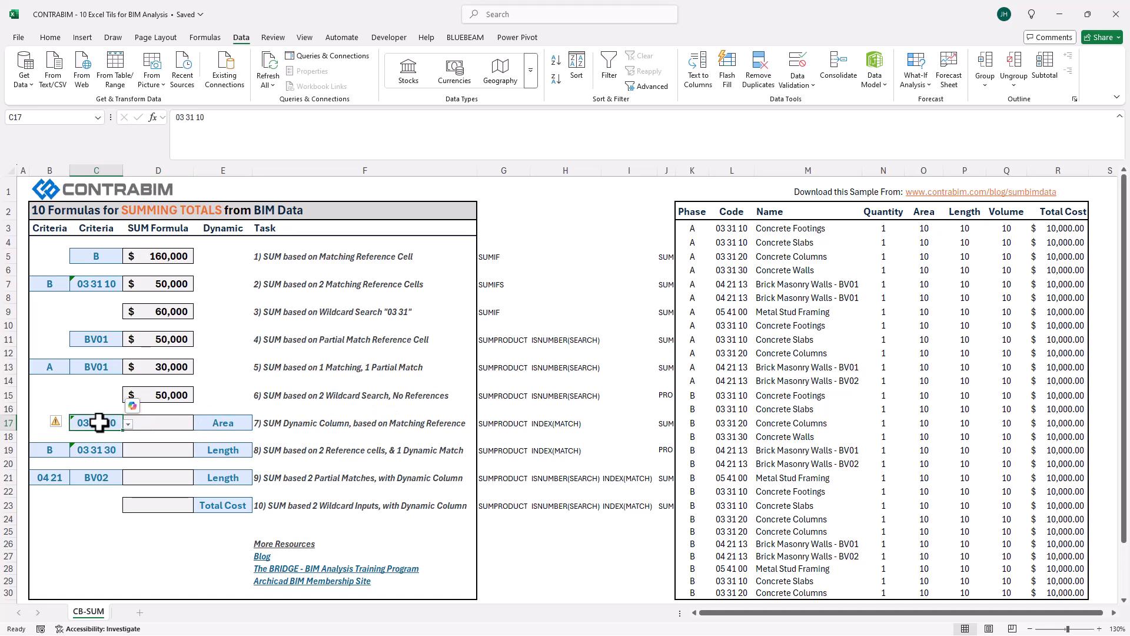
Start a SUMPRODUCT formula in D17 with --(C17=L$3:L$30) as the first array, matching the code criterion
left_click(165, 427)
left_click(231, 134)
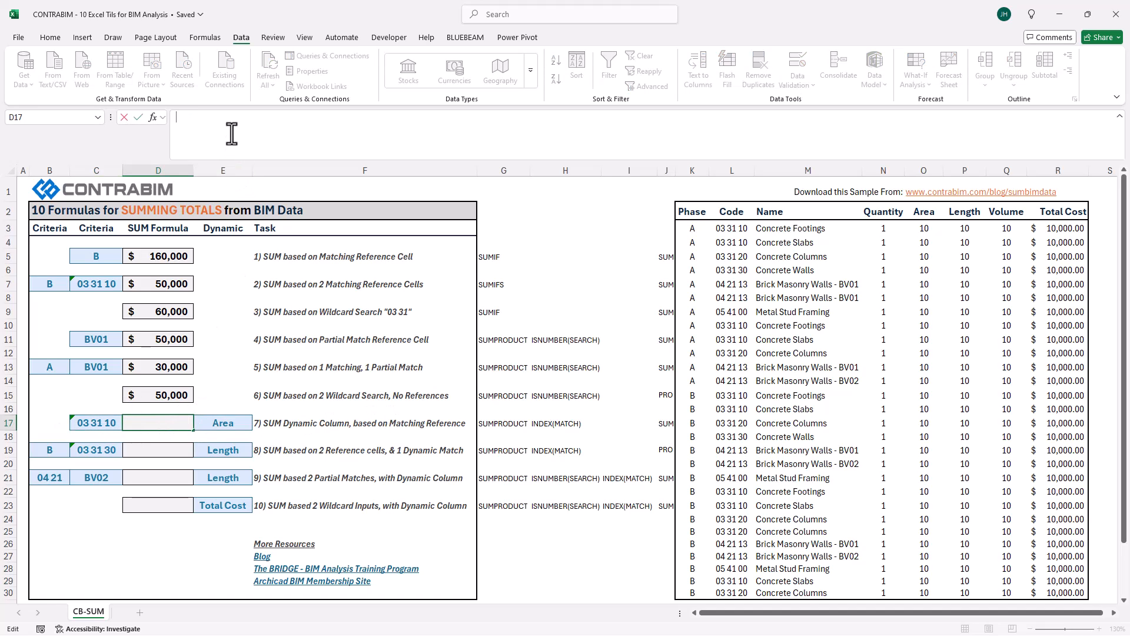
type("=sump")
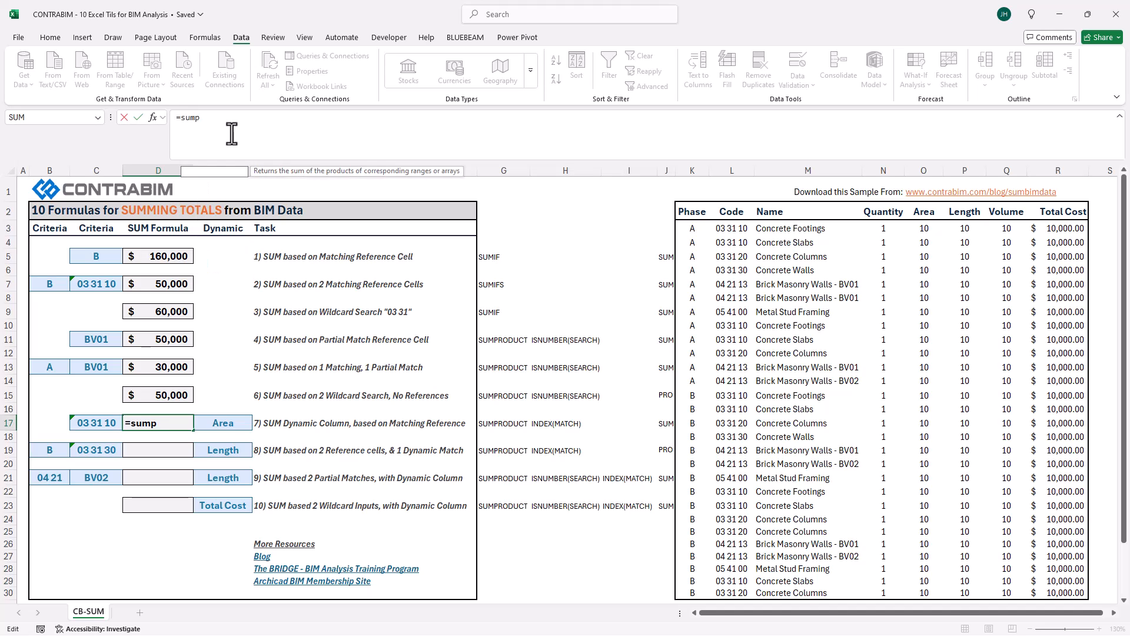
key("Tab")
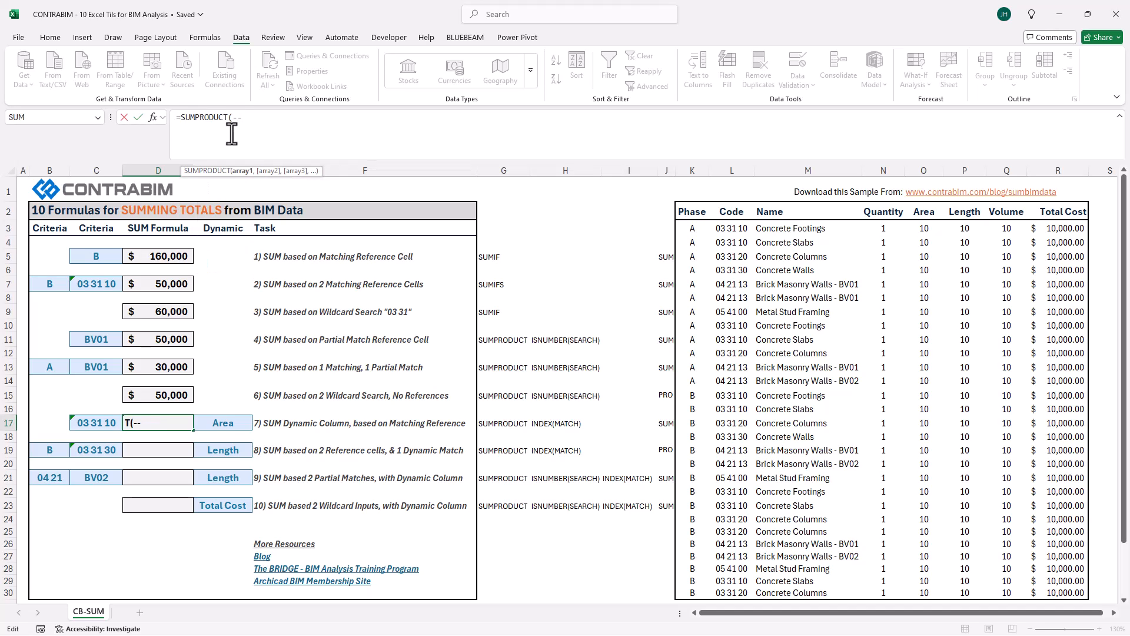
type("--(")
left_click(93, 425)
type("=")
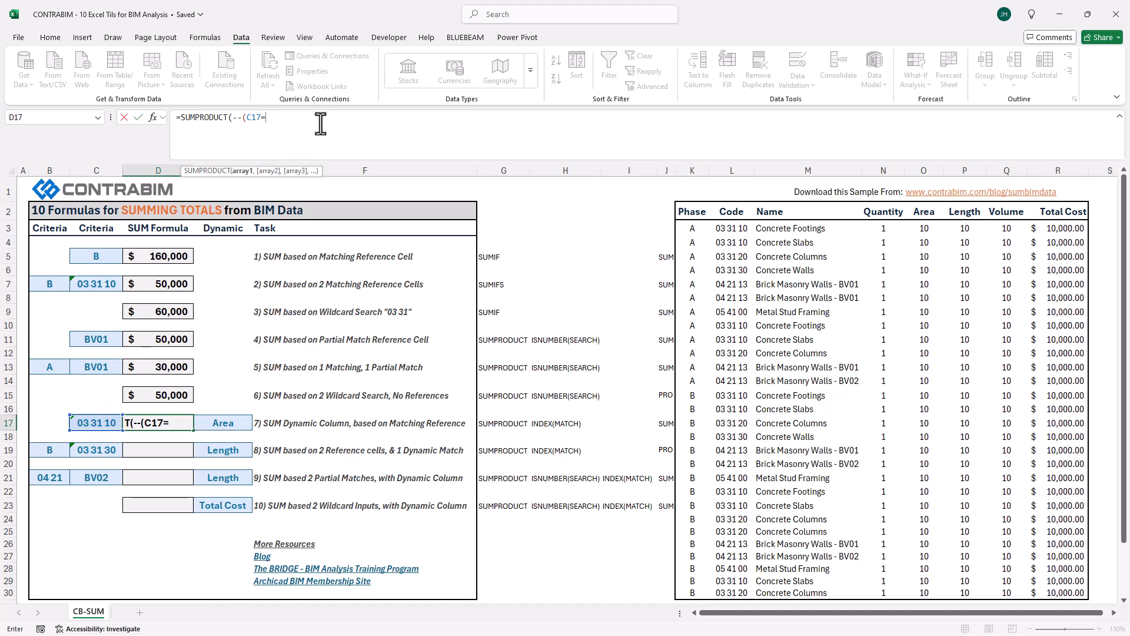
left_click_drag(732, 228, 734, 591)
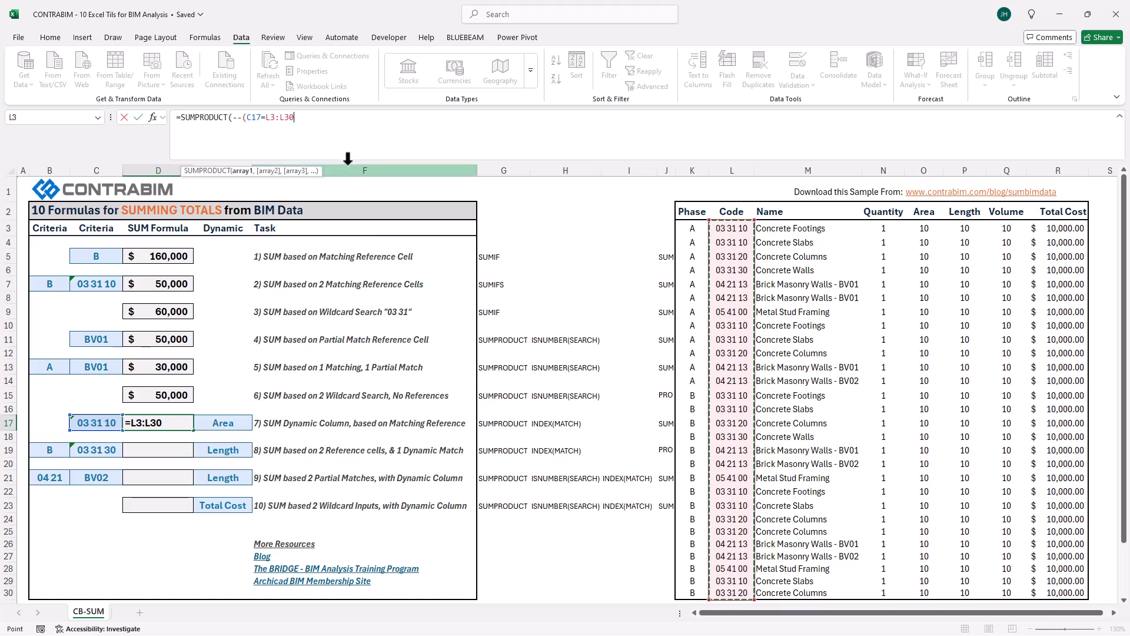
left_click(270, 117)
type("$")
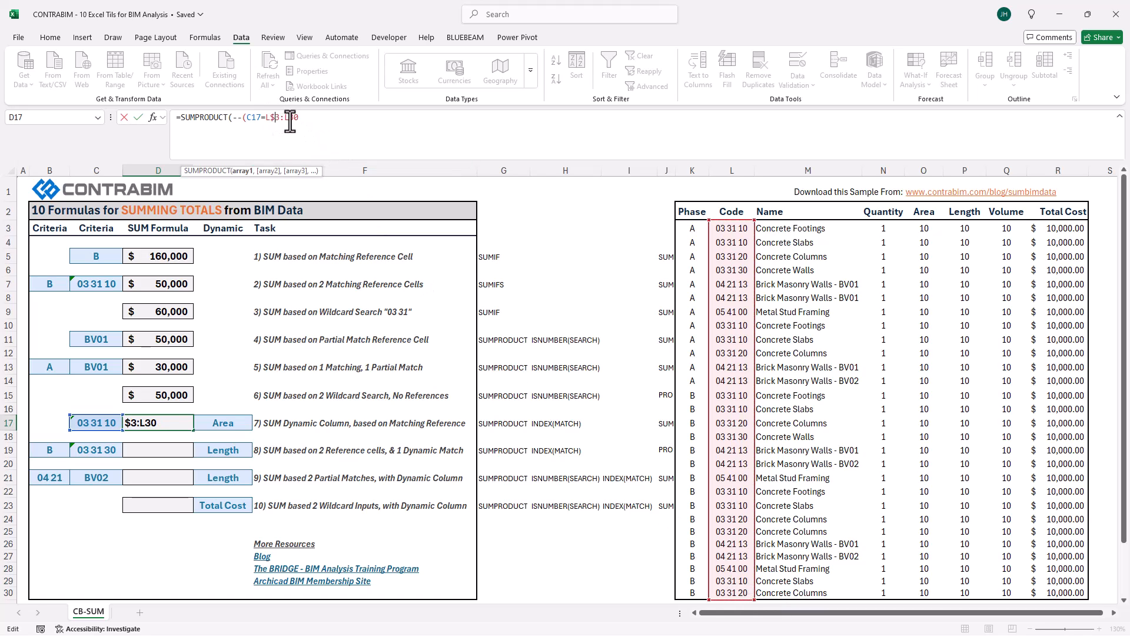
left_click(289, 117)
type("$30),")
Add an INDEX function as the second SUMPRODUCT array in D17, using the row-locked data range K$3:R$30
type("index")
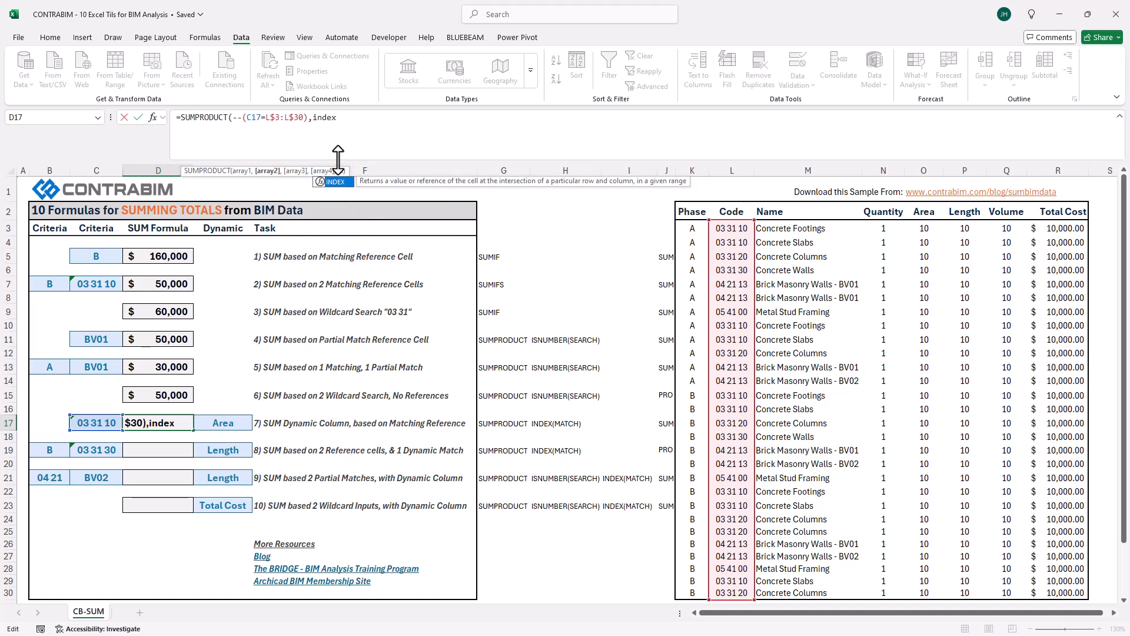
key("Tab")
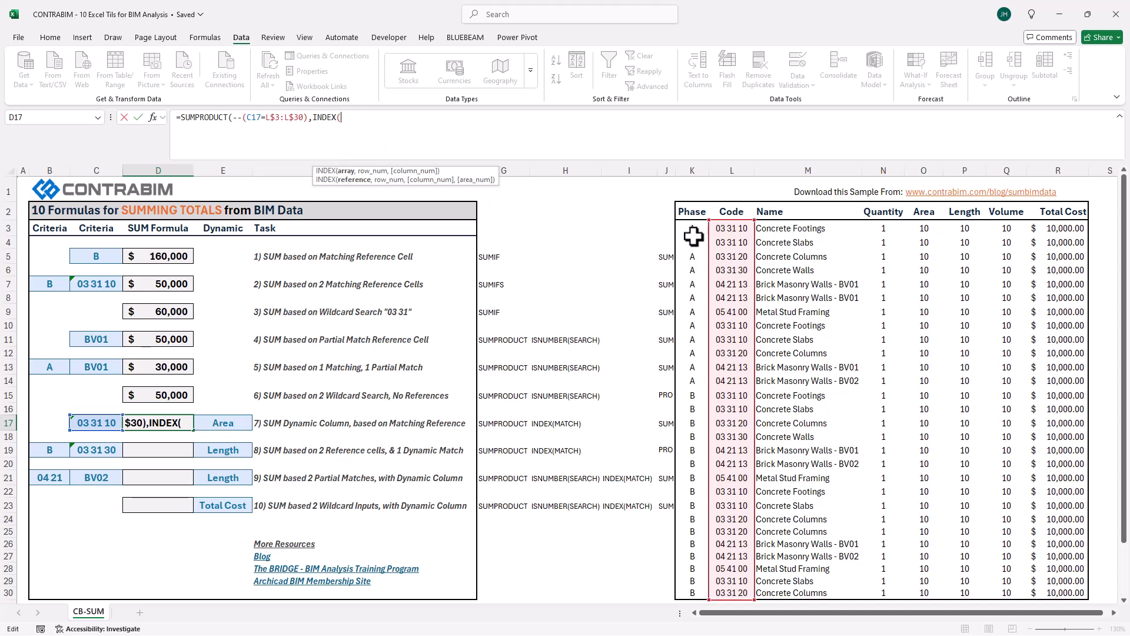
left_click_drag(691, 232, 1043, 584)
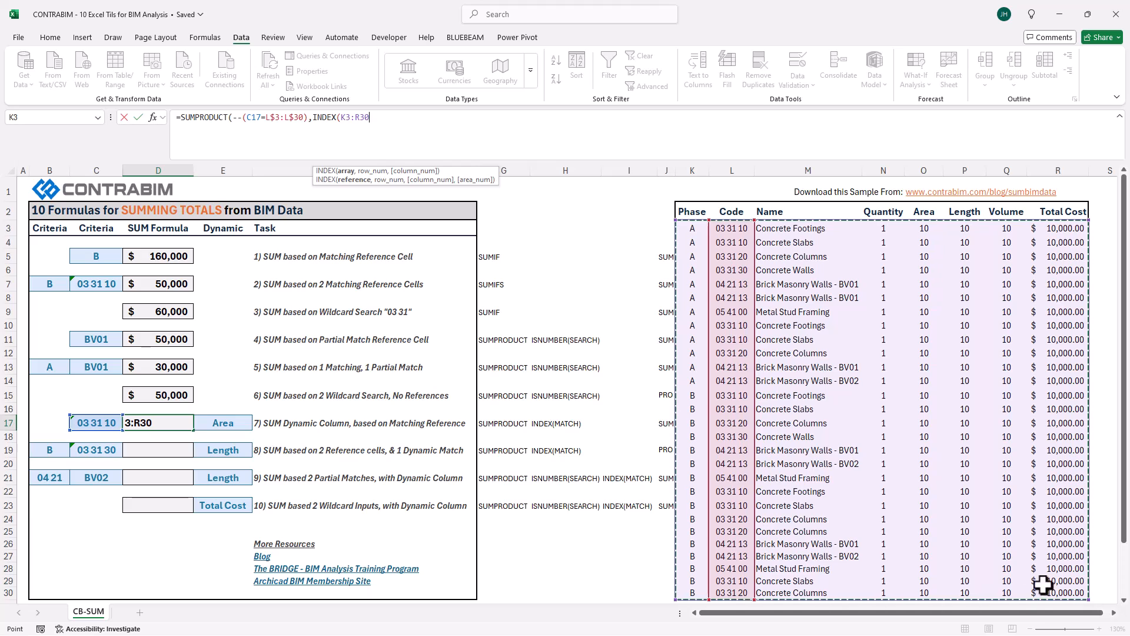
left_click(345, 116)
type("$")
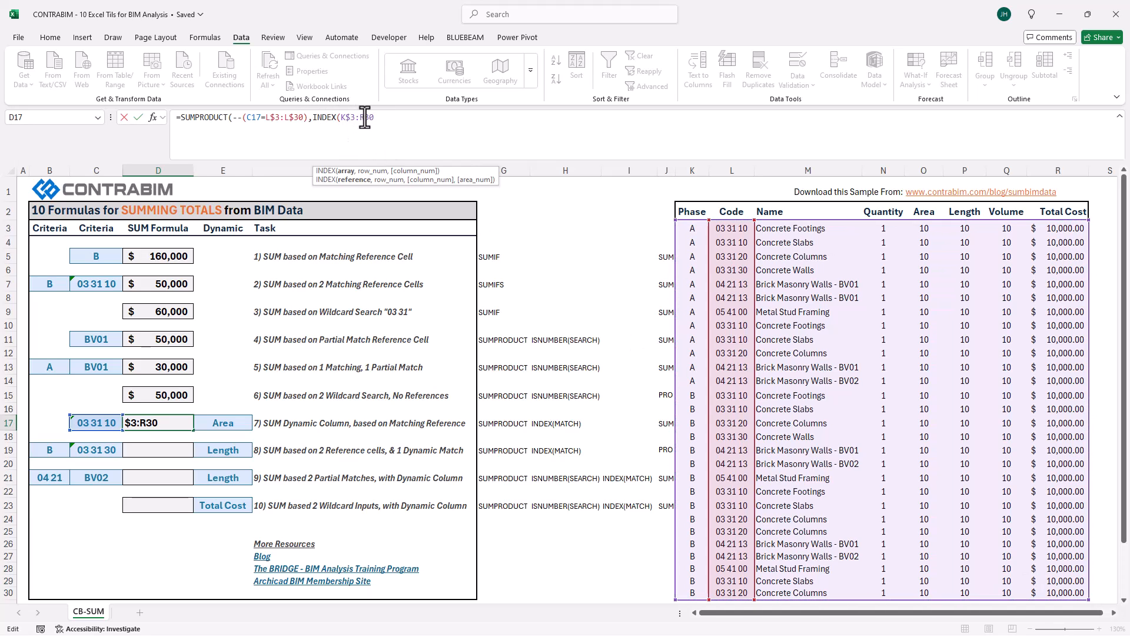
left_click(366, 117)
type("$")
left_click(382, 125)
type(",")
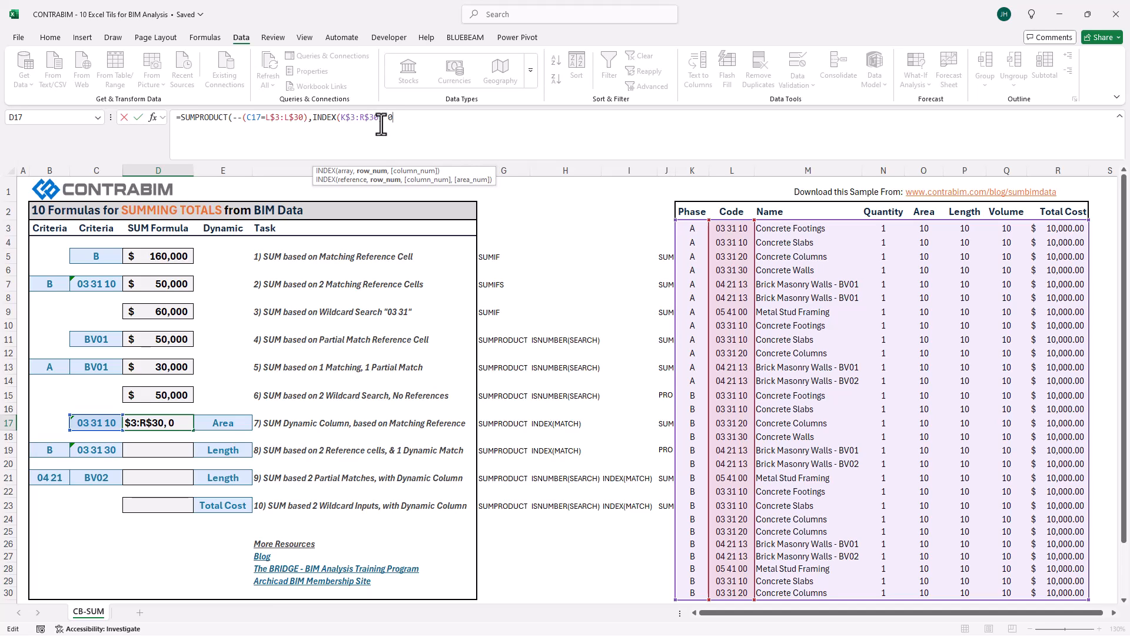
Set the INDEX row number to 0 and its column to a MATCH of E17 in headers $K$2:$R$2 with match type 0
type(" 0, matc")
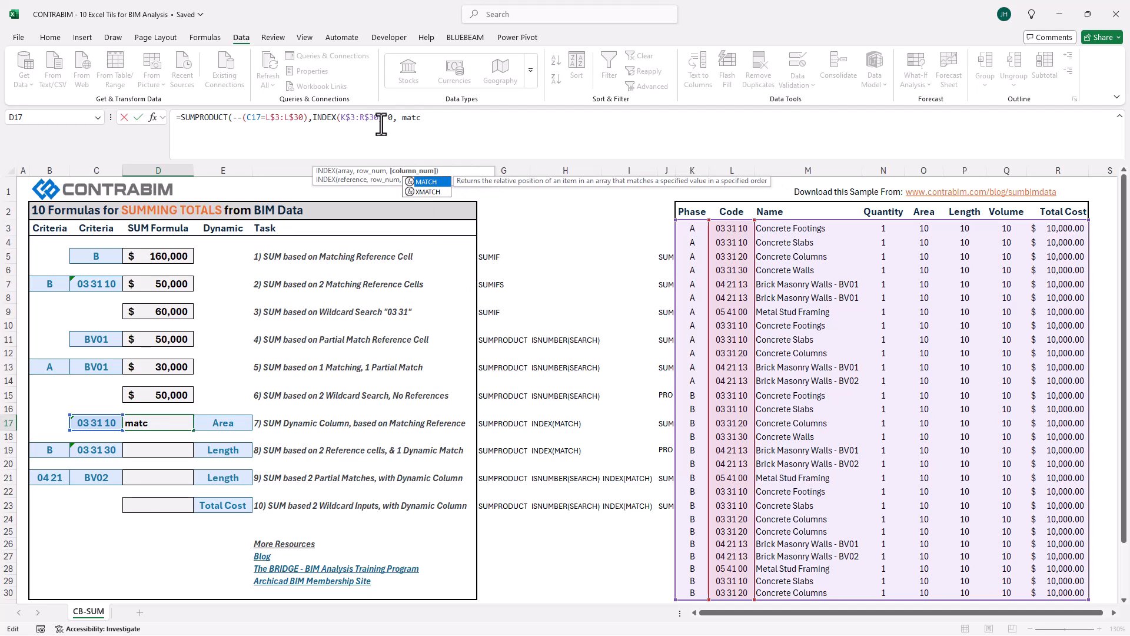
key("Tab")
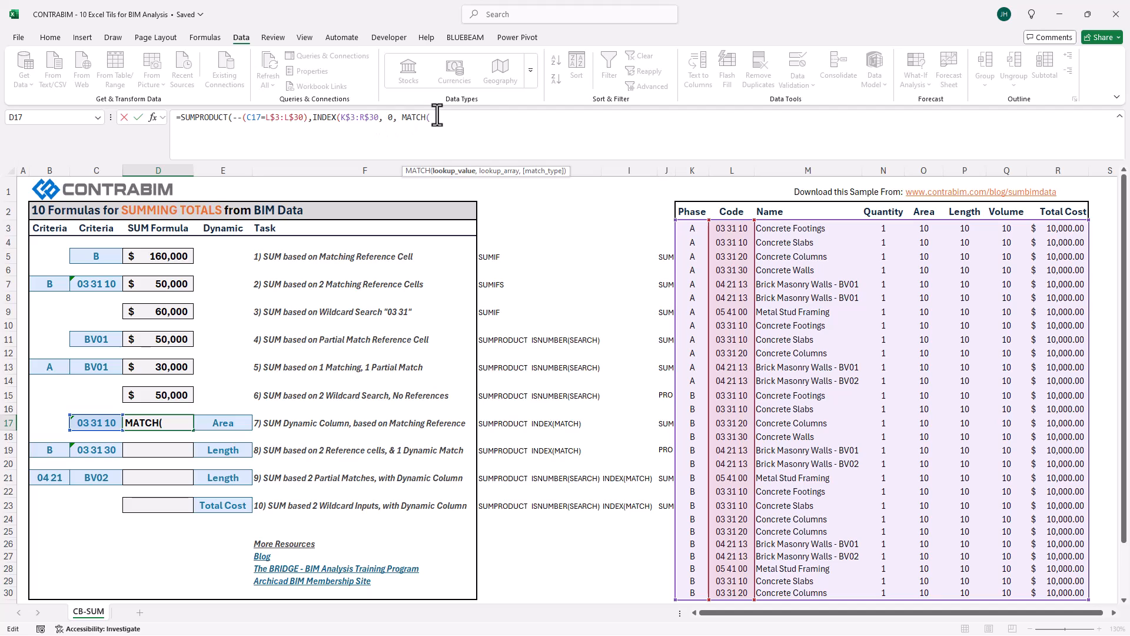
left_click(216, 425)
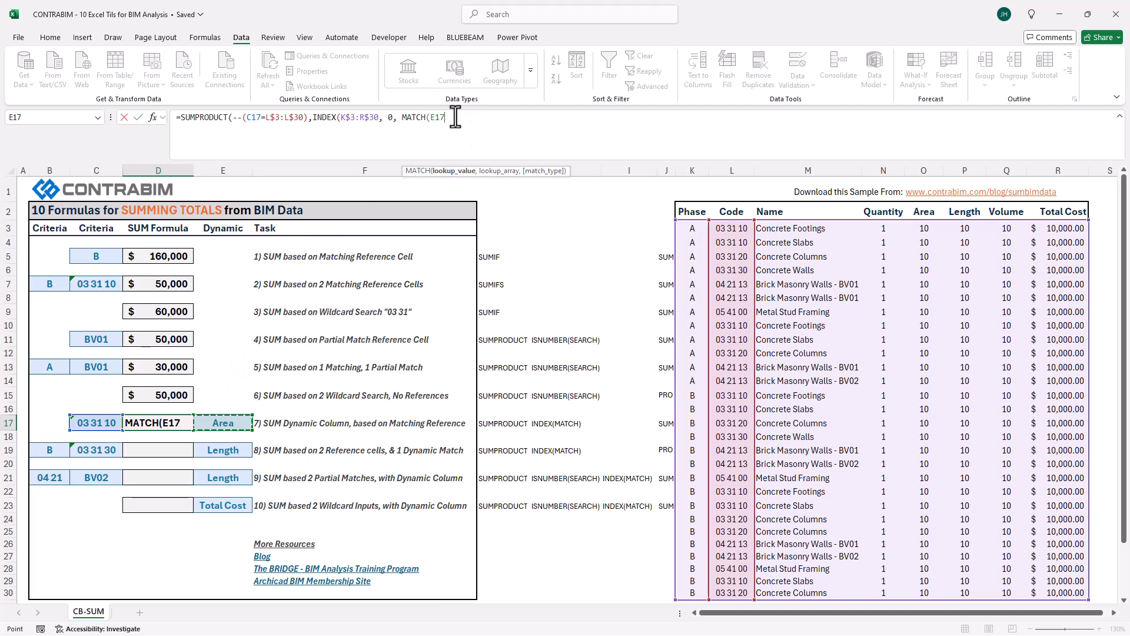
type(",")
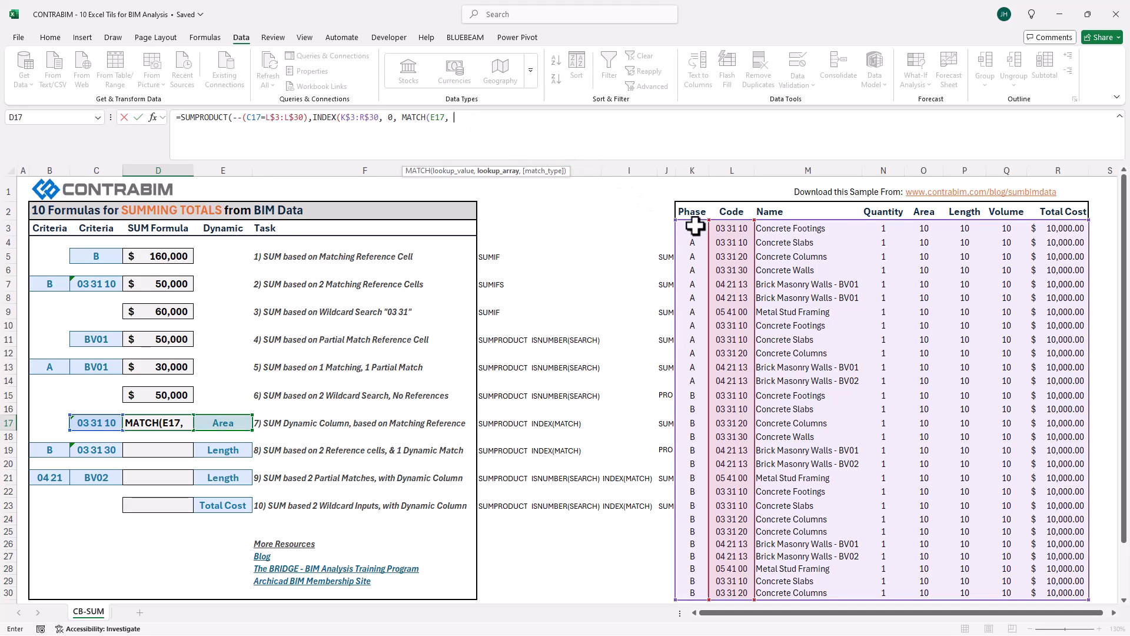
left_click_drag(691, 212, 1062, 212)
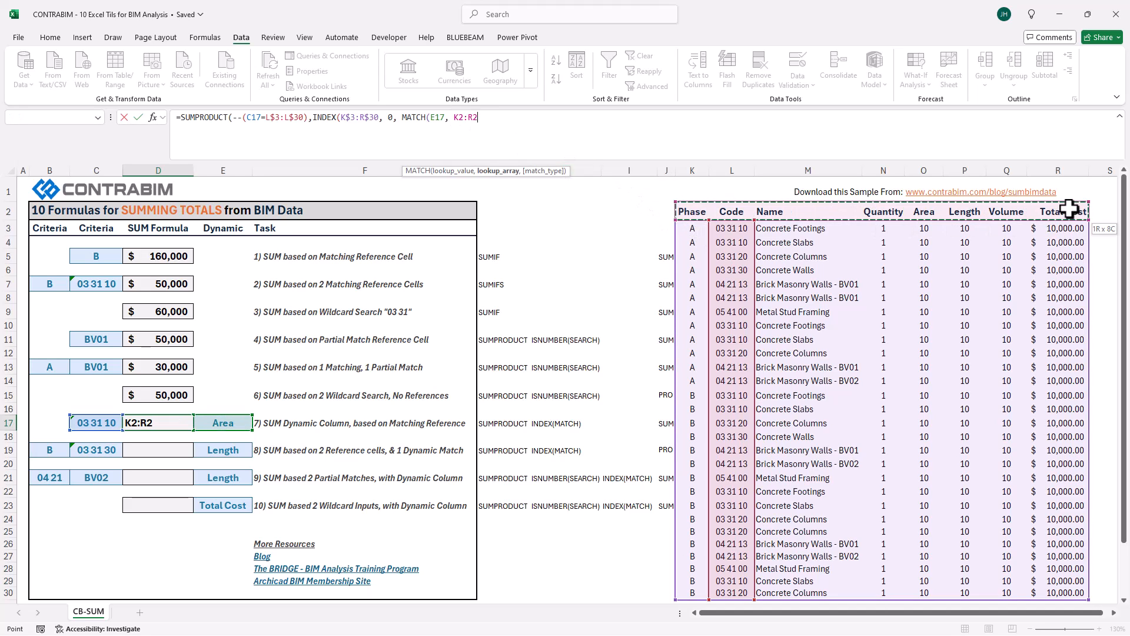
left_click(459, 117)
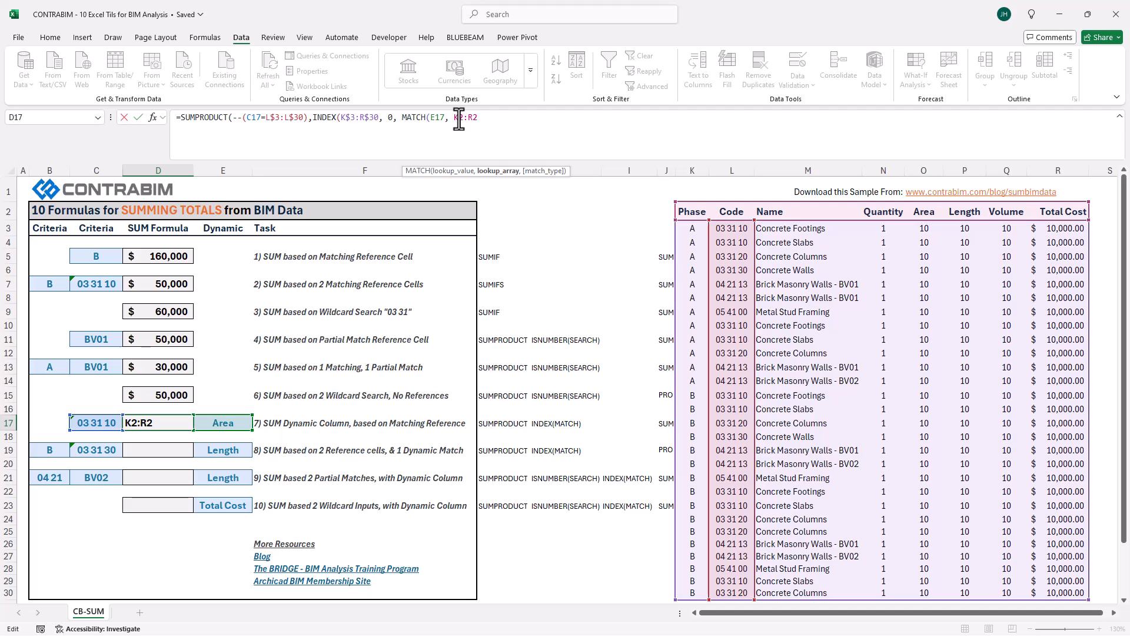
type("$3:L$")
left_click(455, 118)
type("$K$")
left_click(478, 117)
type("$2, 0")
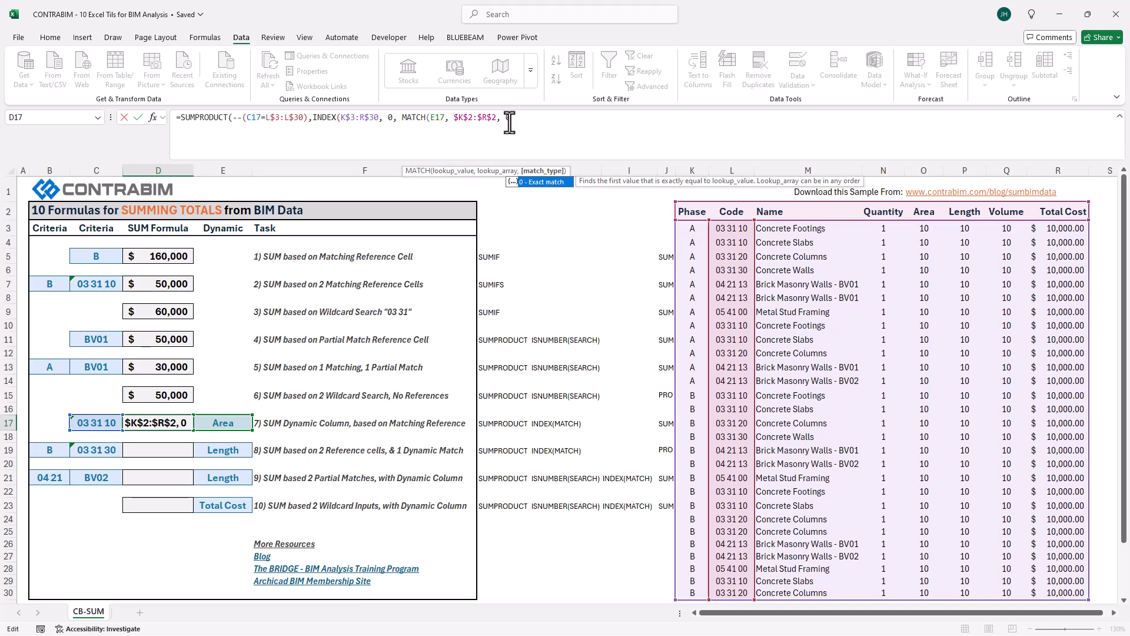
Close the MATCH, INDEX and SUMPRODUCT brackets and commit the D17 formula
type(")")
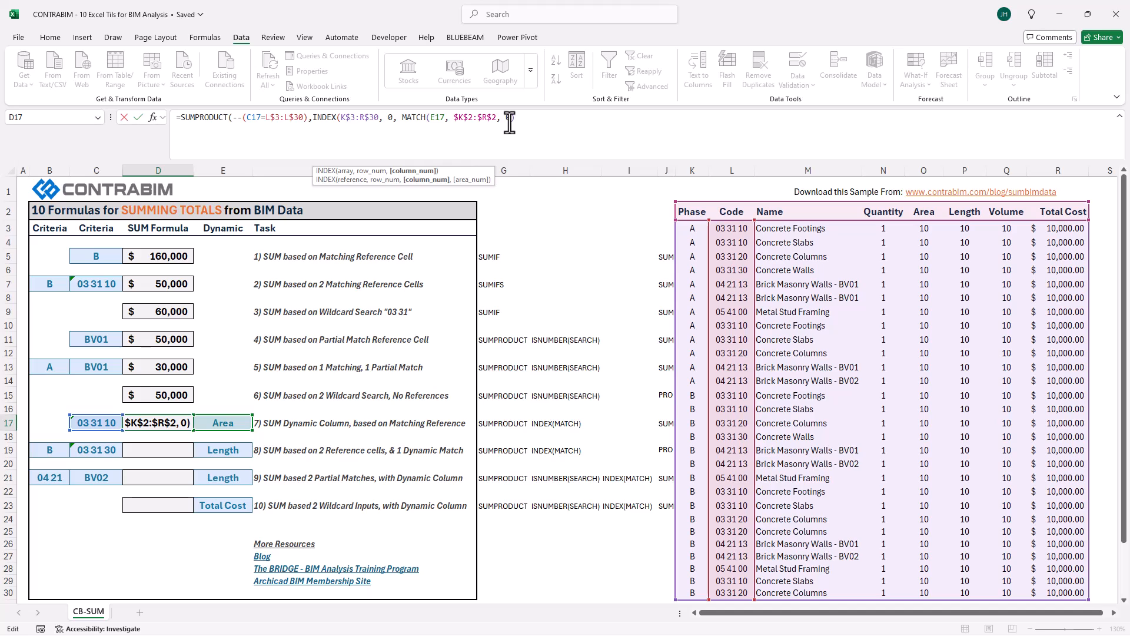
type(")")
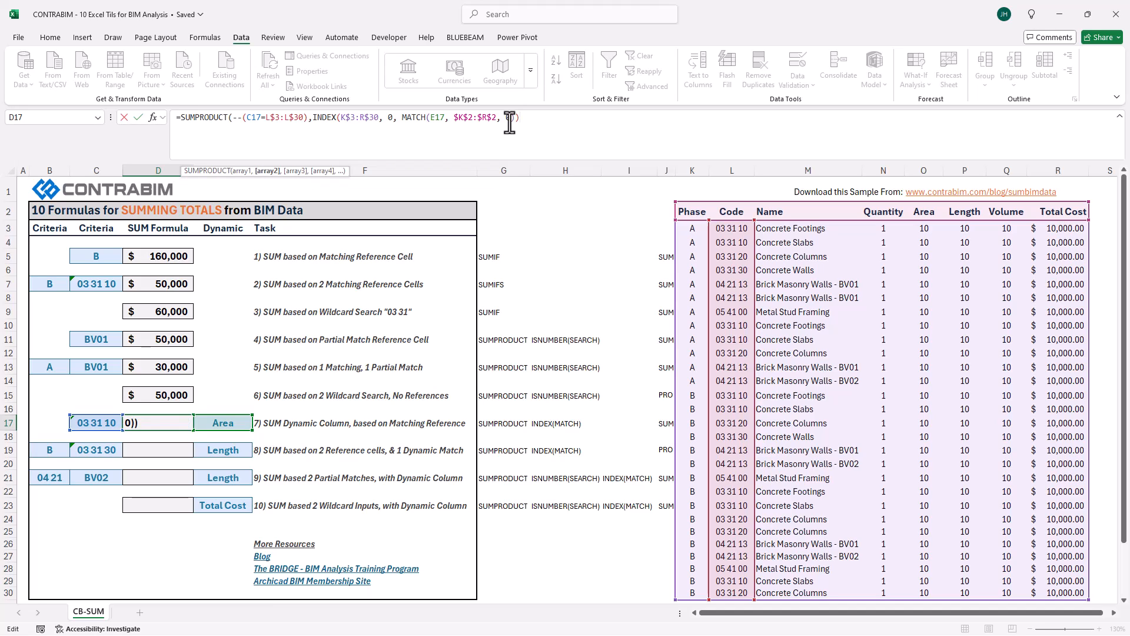
type(")")
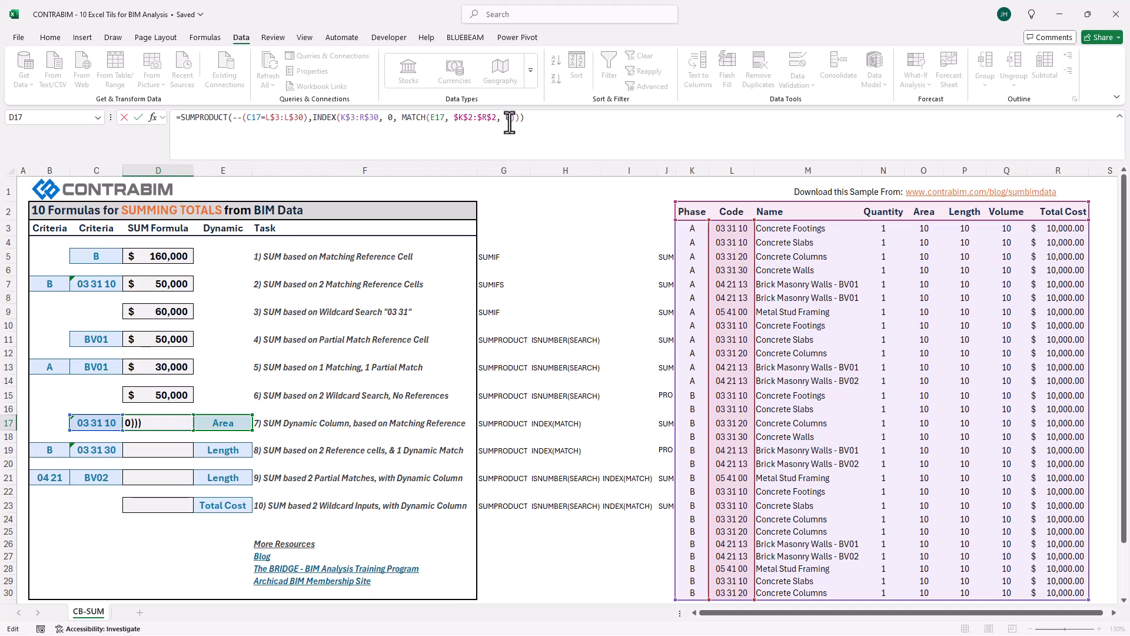
key("Return")
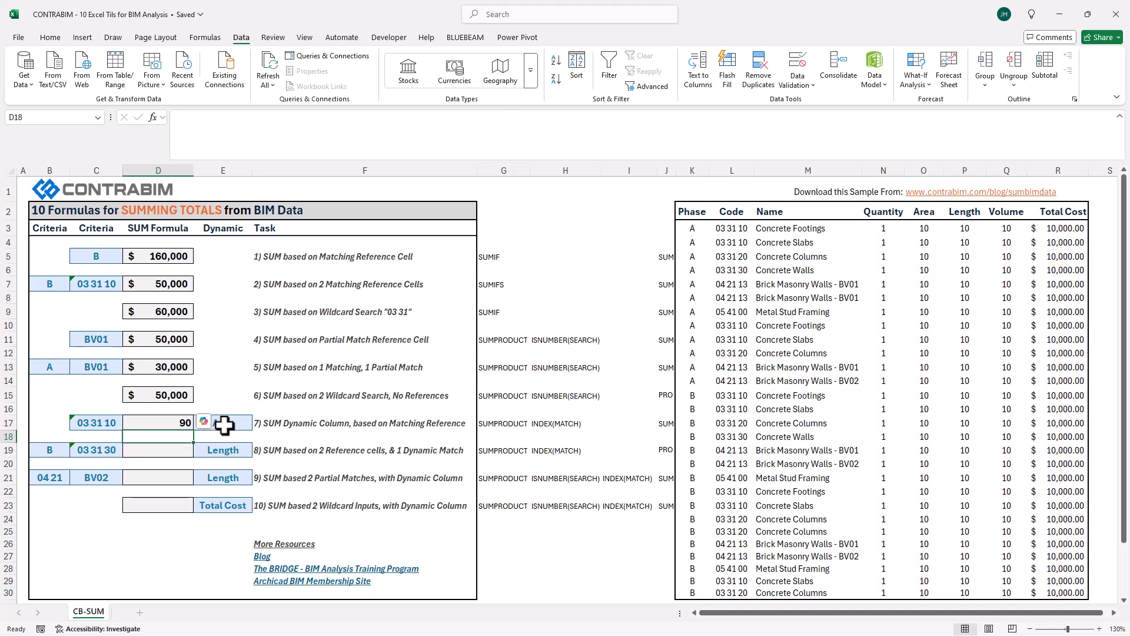
Change the dynamic column name in E17 to Quantity to test the D17 sum
left_click(224, 423)
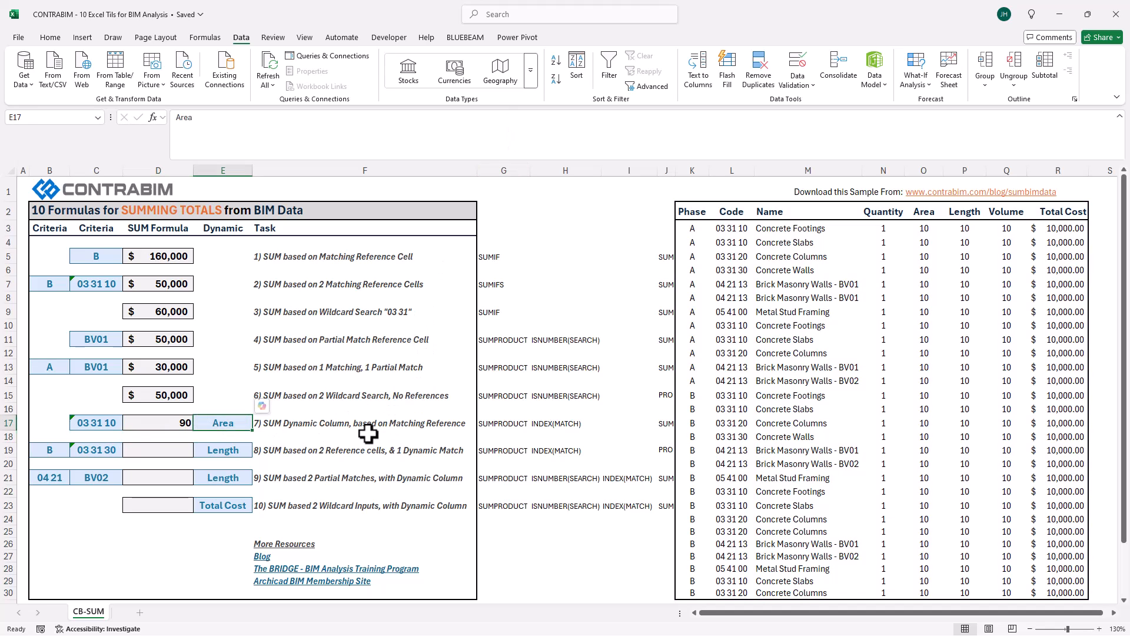
type("Quantity")
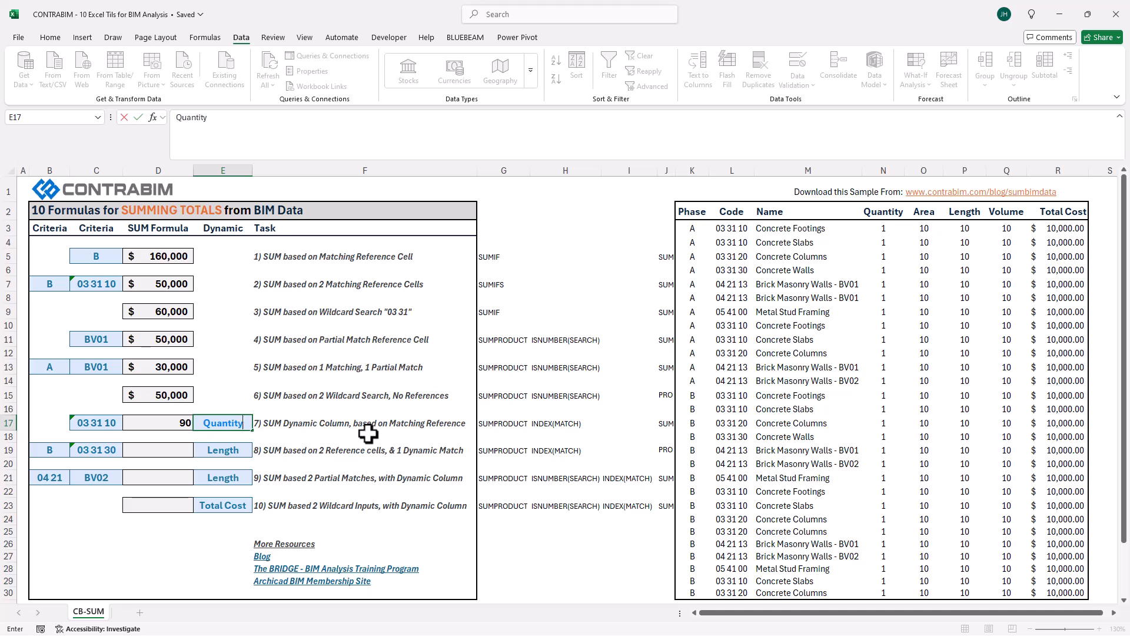
key("Return")
key("Up")
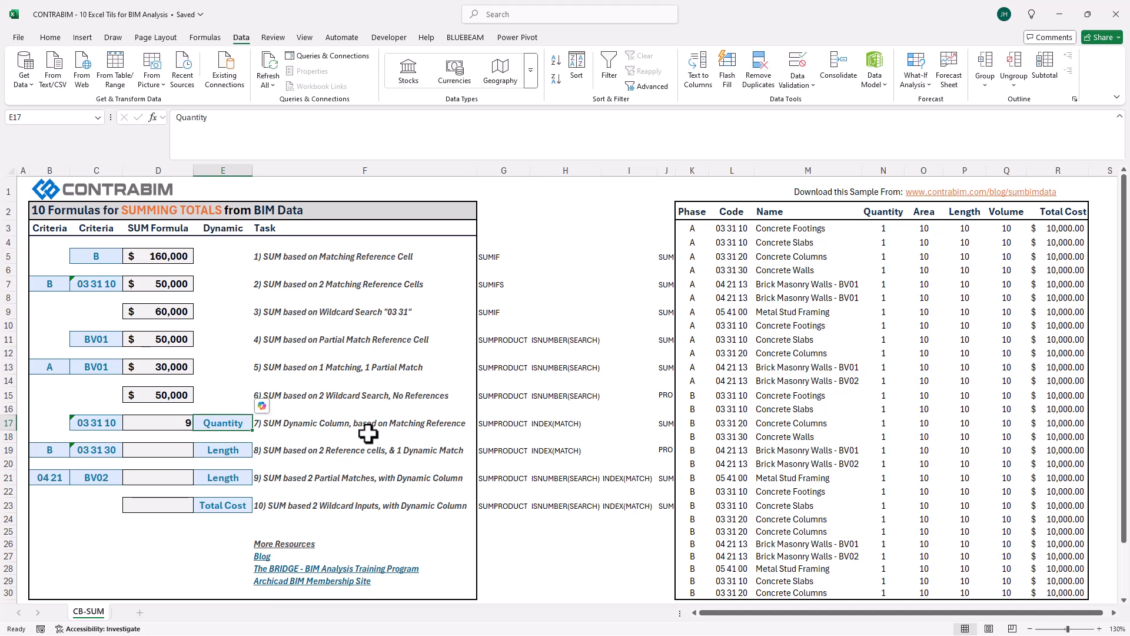
Enter Length in E17 and give the cell a list data validation sourced from the headers $N$2:$R$2
type("Length")
key("ctrl+Return")
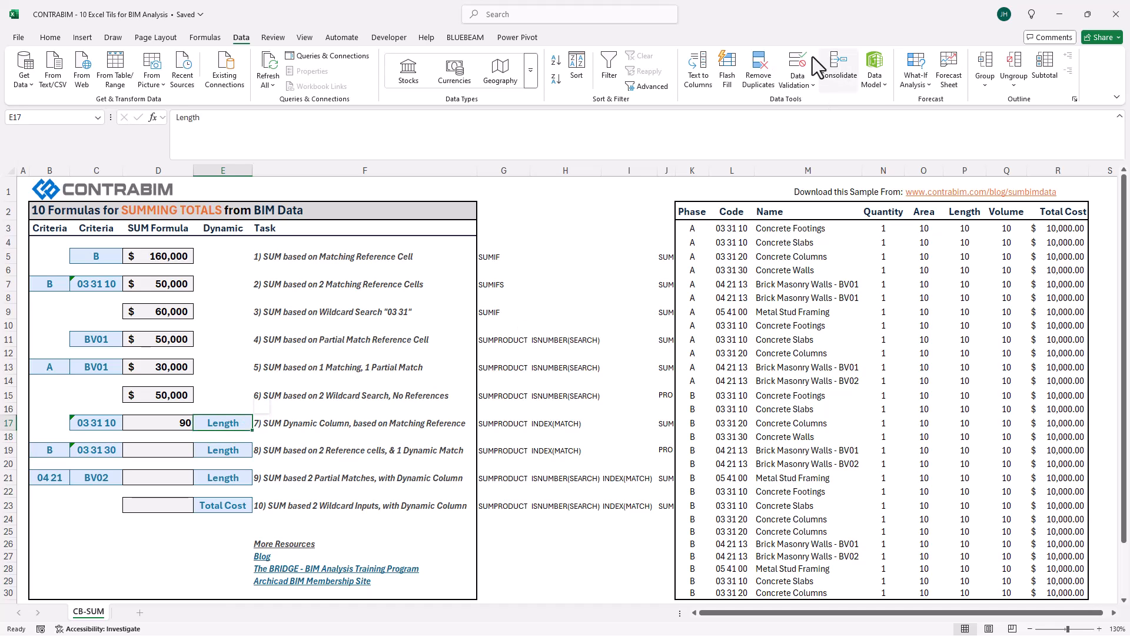
left_click(798, 66)
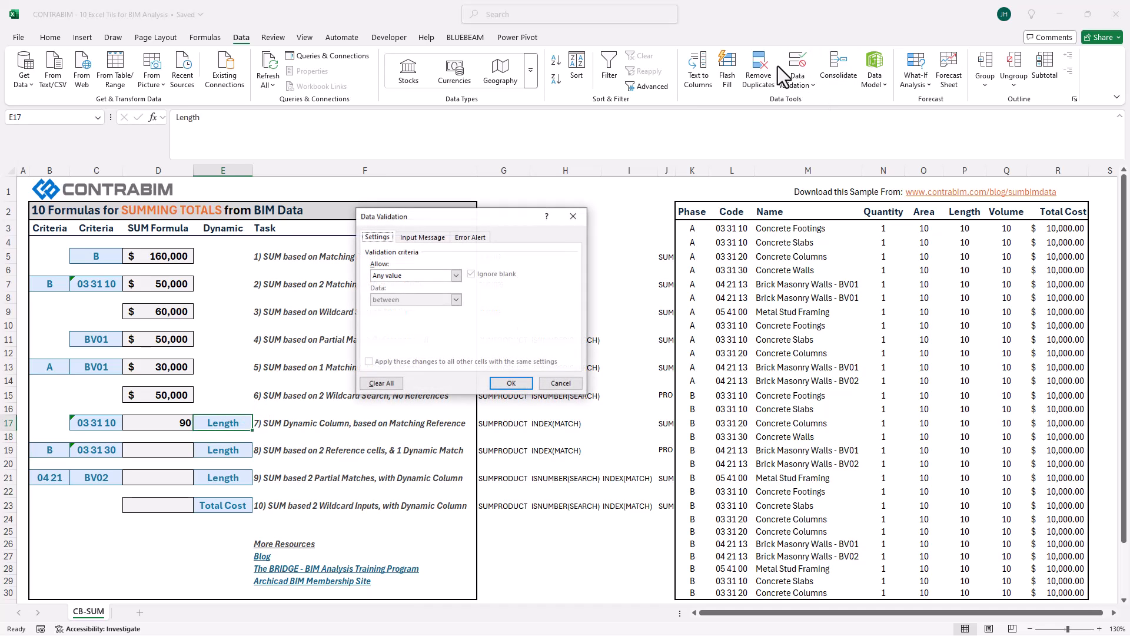
left_click(427, 276)
left_click(401, 308)
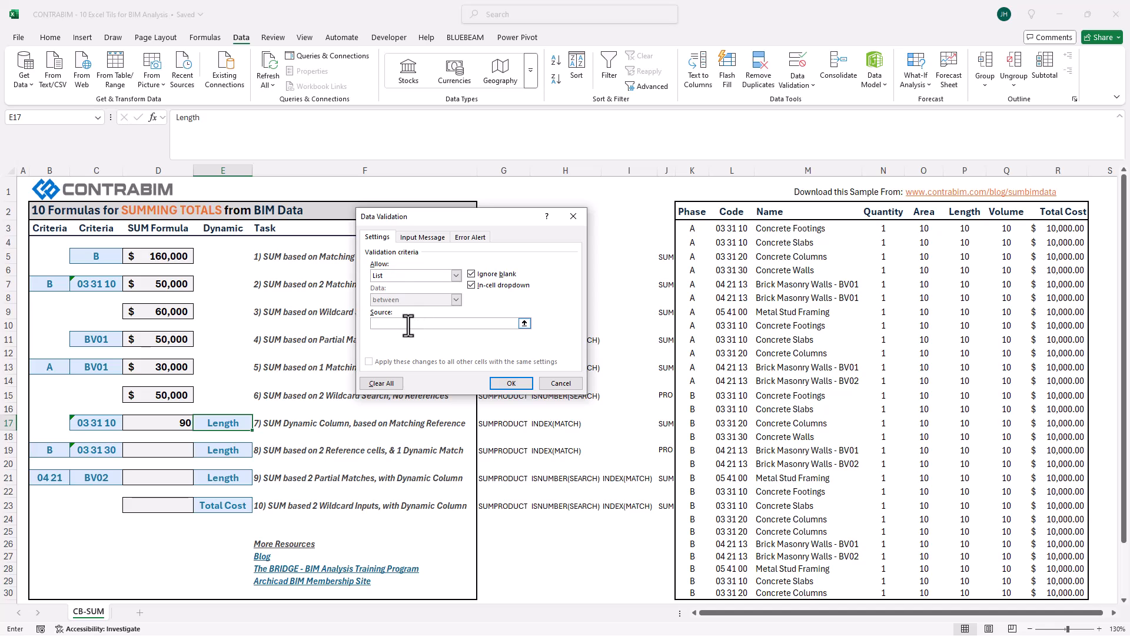
left_click(408, 324)
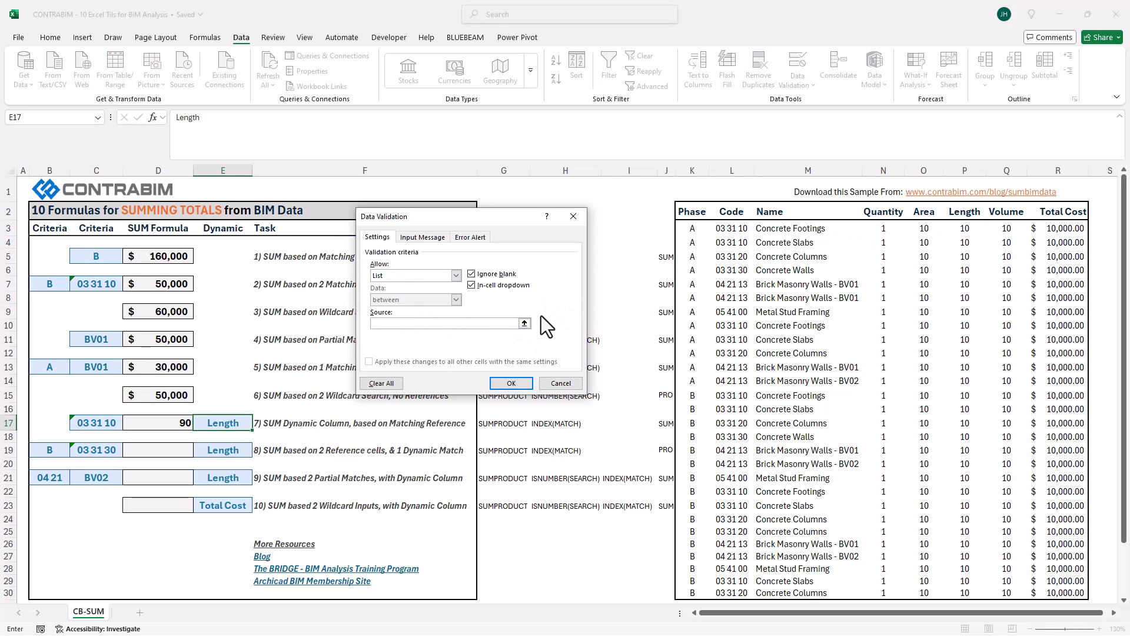
left_click(524, 323)
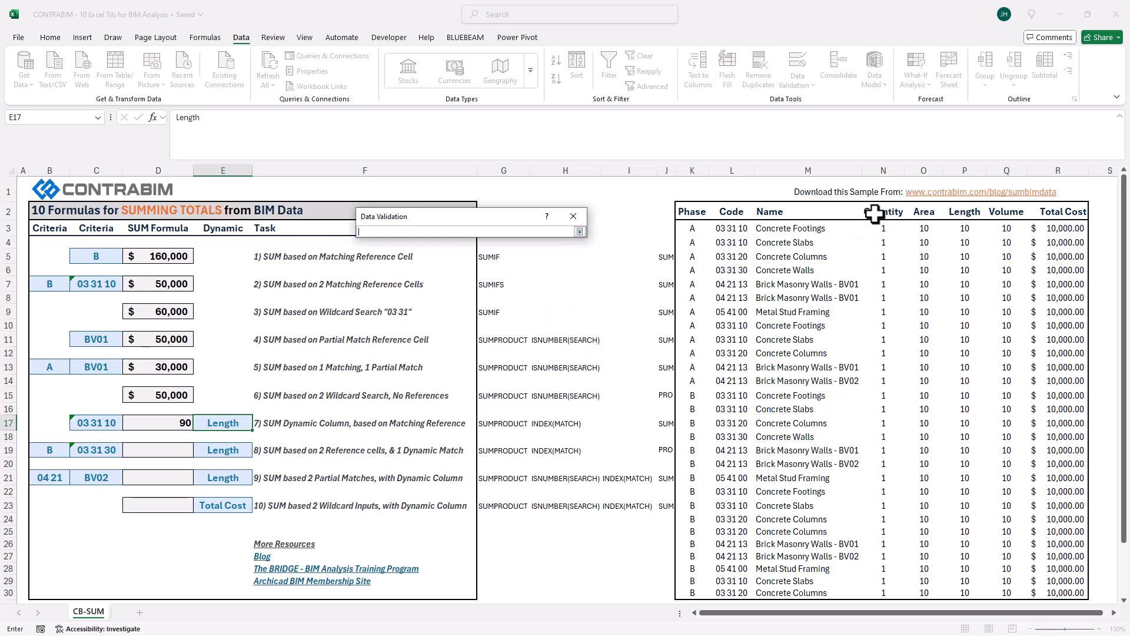
left_click_drag(873, 214, 1054, 213)
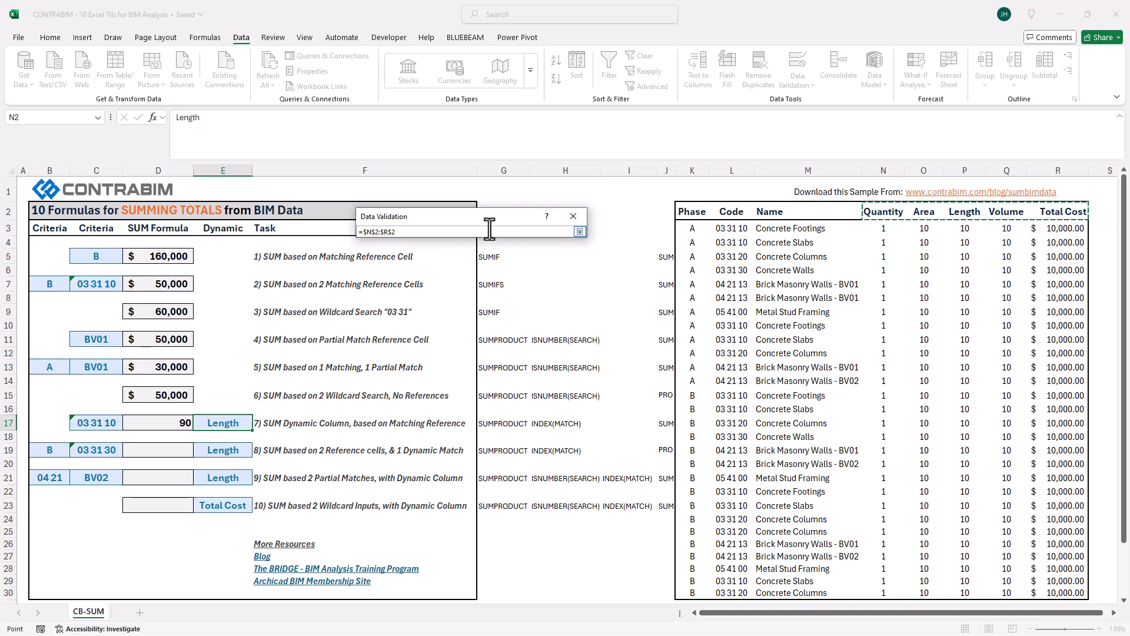
key("Return")
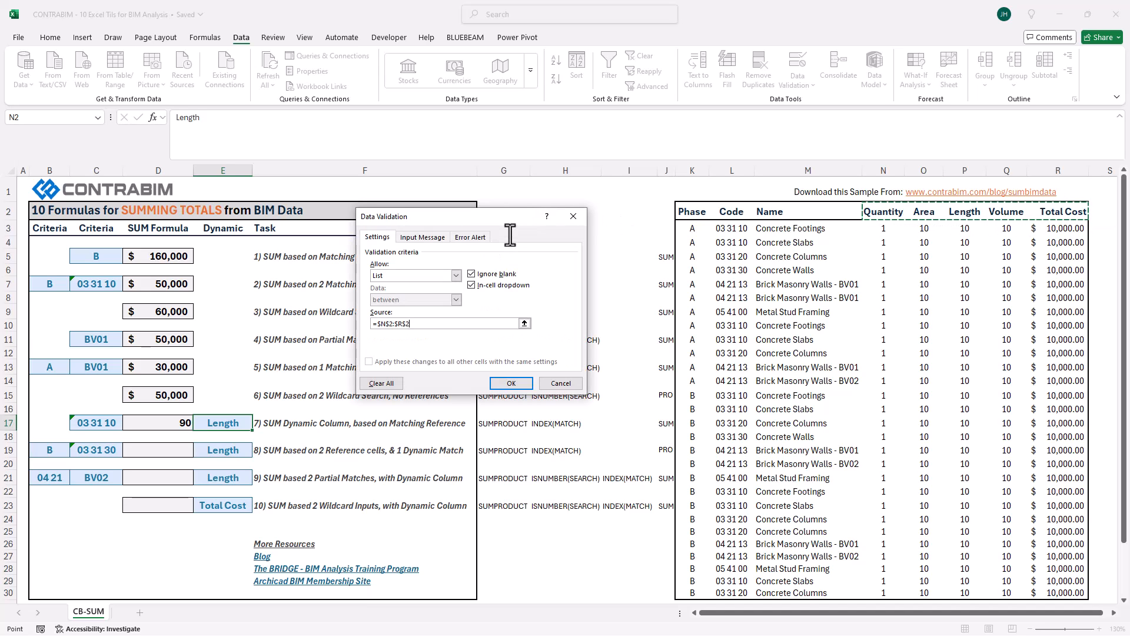
left_click(517, 383)
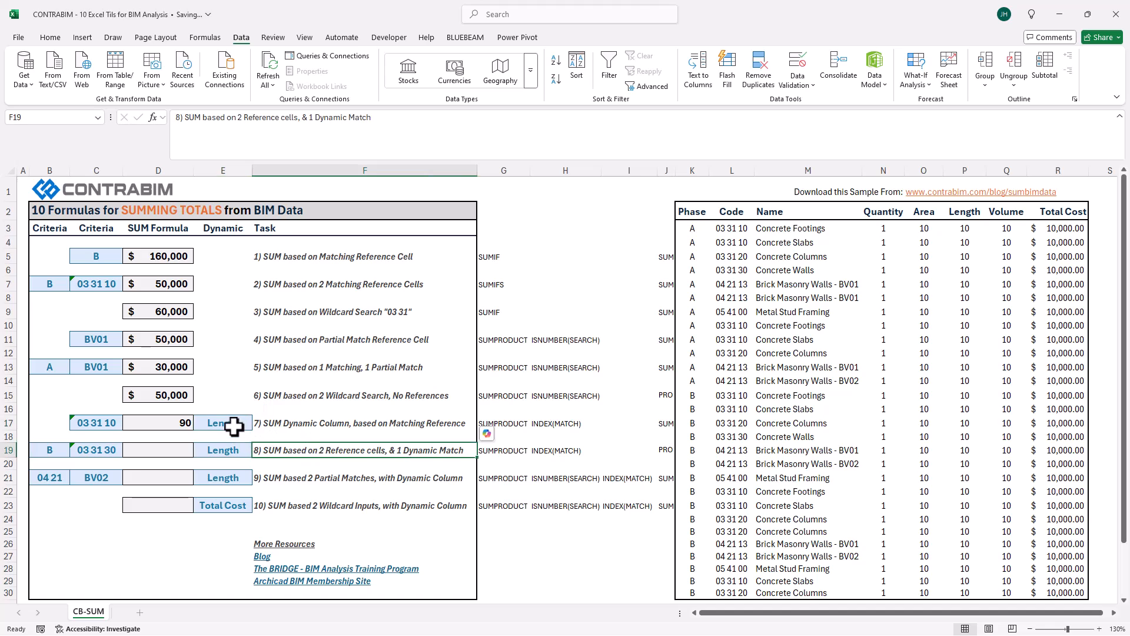
Test the E17 dropdown list by choosing Total Cost, and finish with Area as the dynamic column
left_click(258, 424)
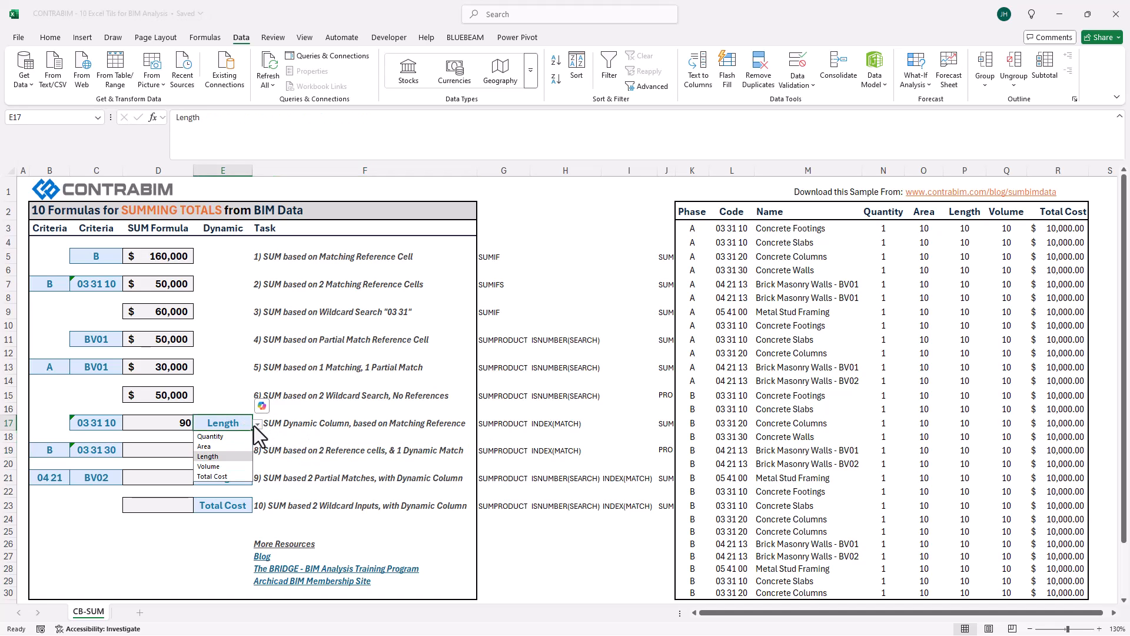
left_click(218, 469)
left_click(226, 477)
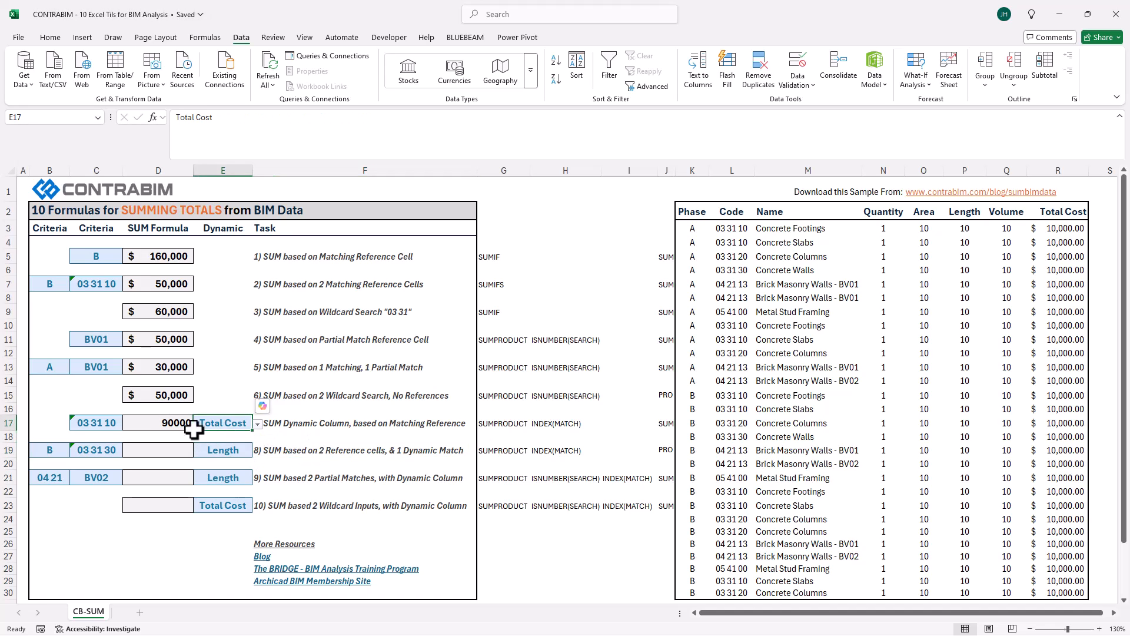
left_click(257, 424)
left_click(229, 441)
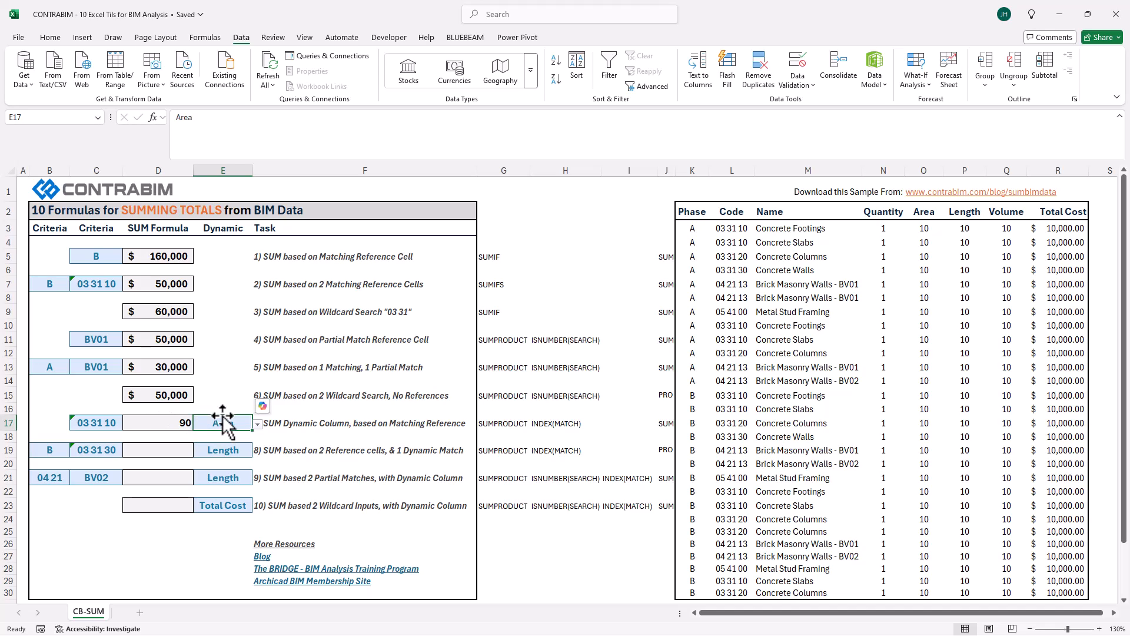
Copy the dynamic-column SUMPRODUCT formula from D17 into D19
left_click(177, 425)
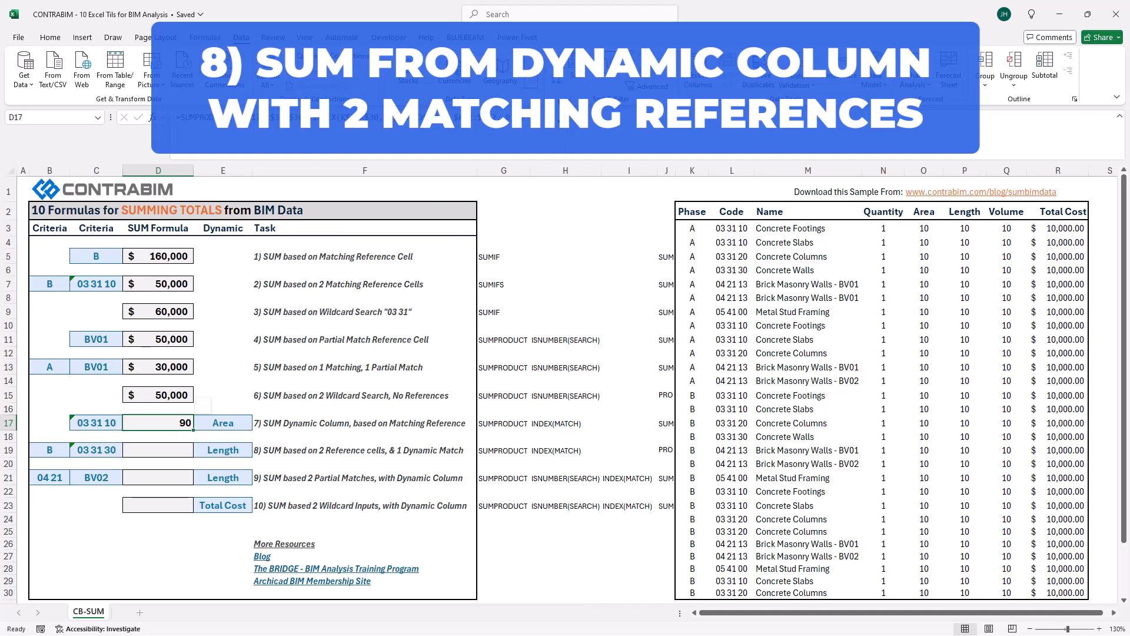
left_click(559, 122)
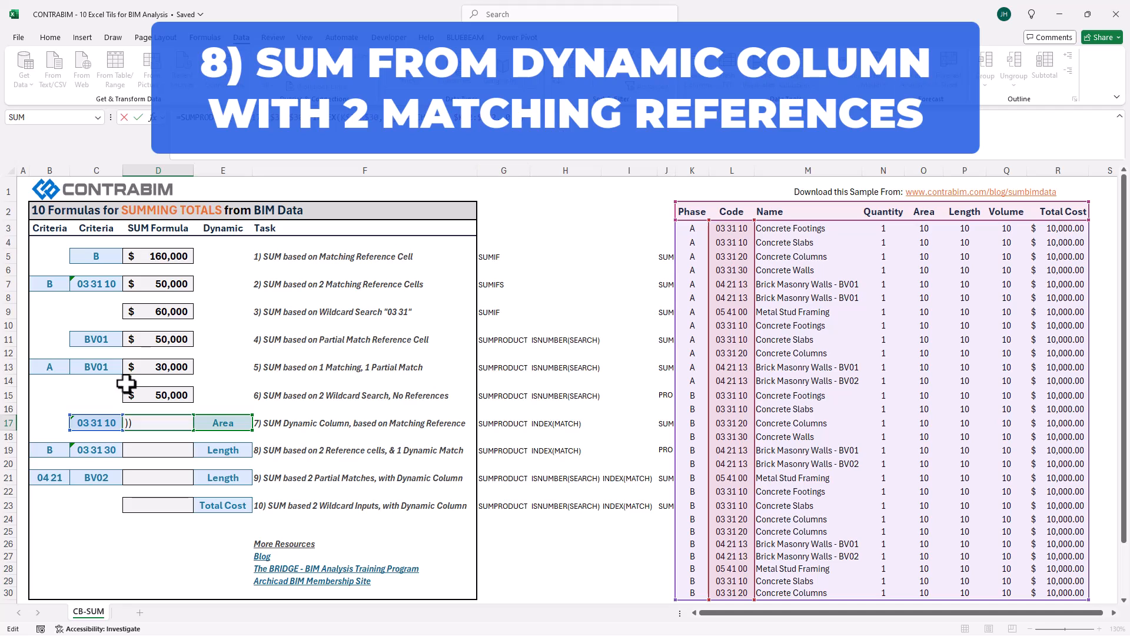
key("Escape")
key("ctrl+c")
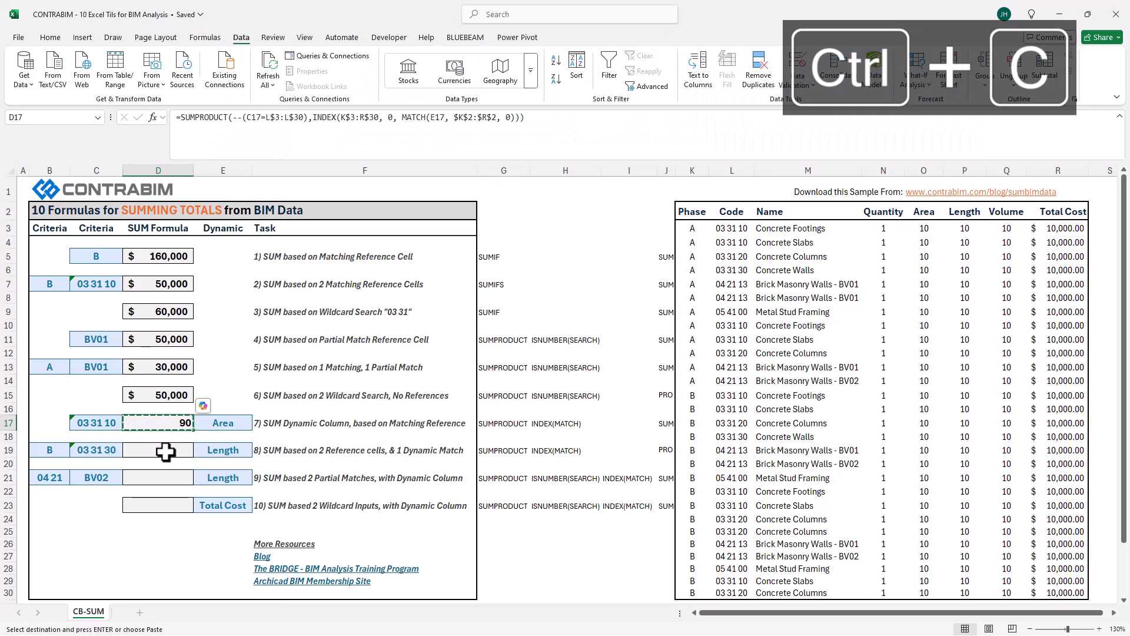
left_click(168, 450)
key("ctrl+v")
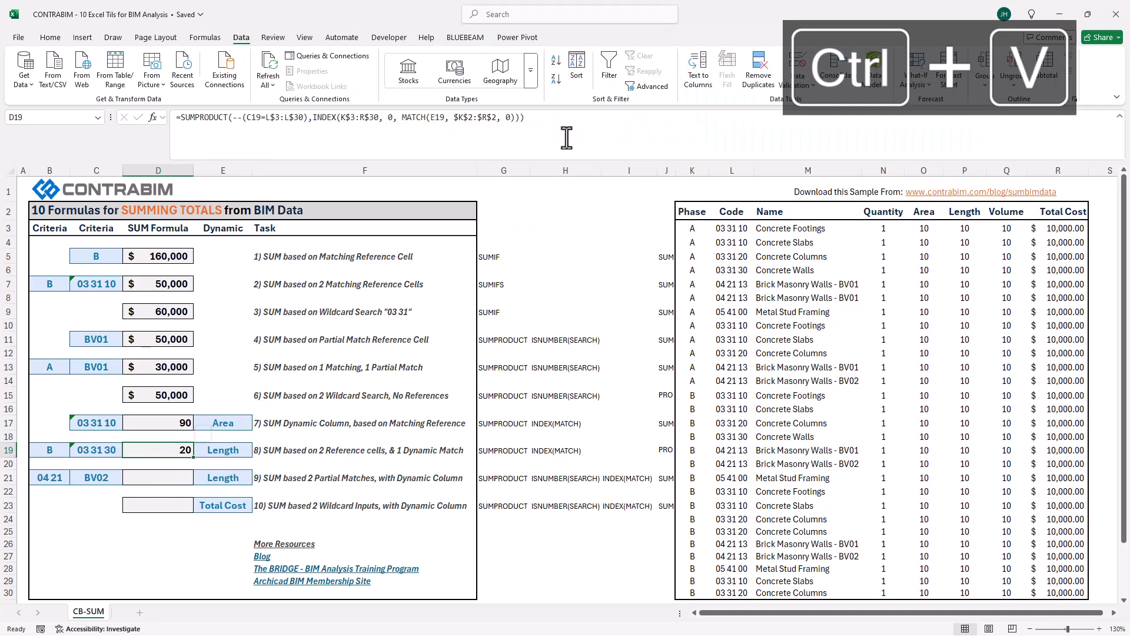
left_click(559, 120)
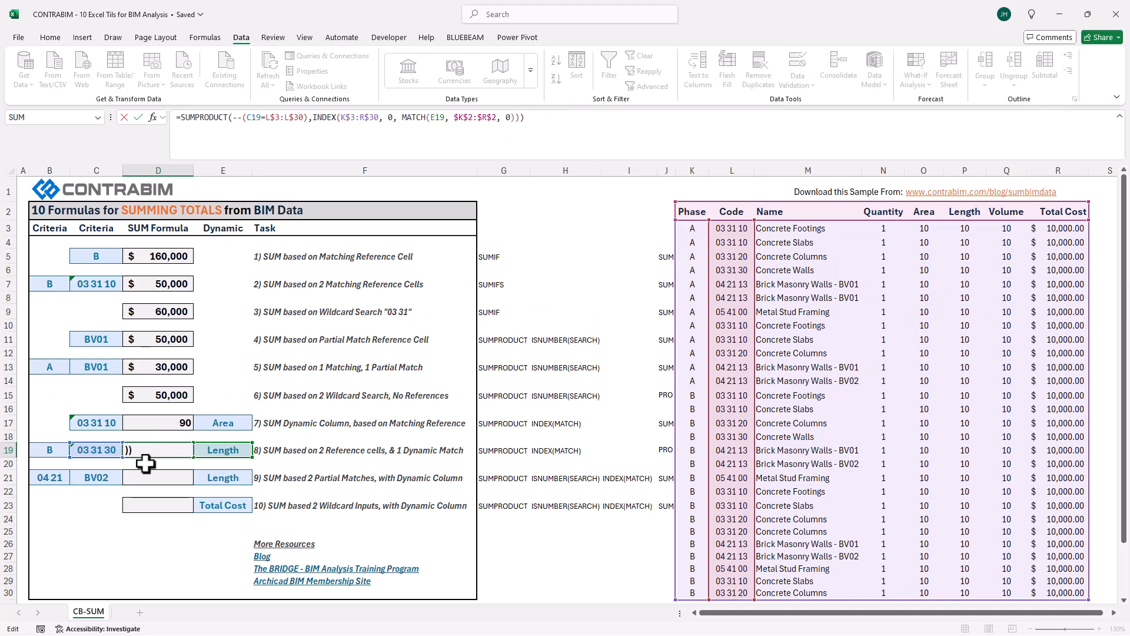
key("Escape")
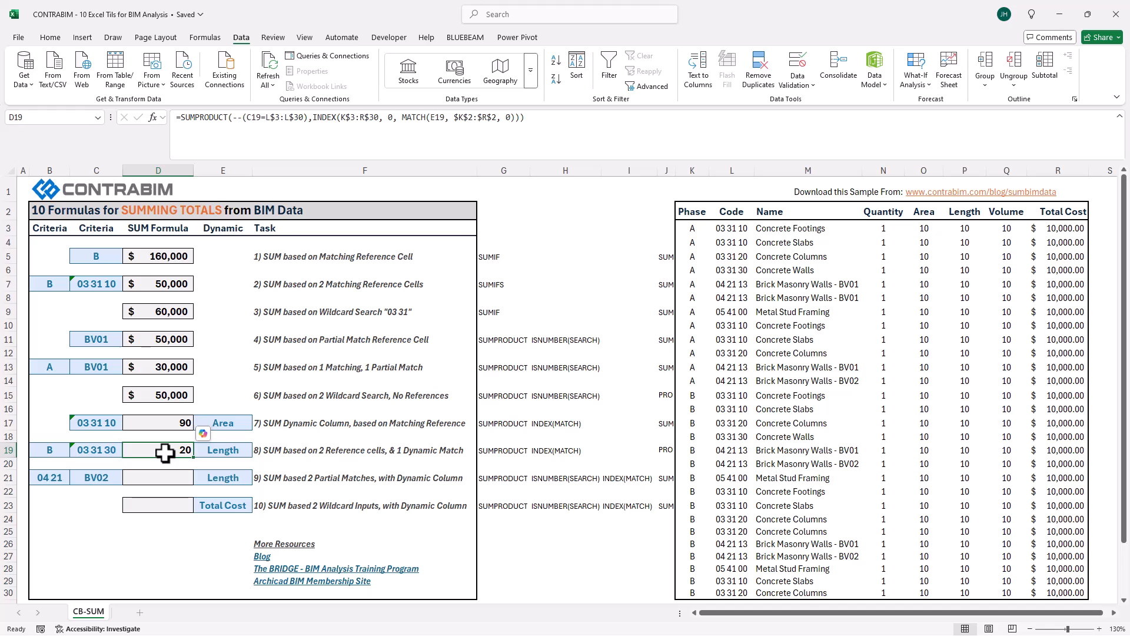
Change the code criterion in C19 to 03 31 10 using its dropdown list
left_click(111, 451)
left_click(127, 452)
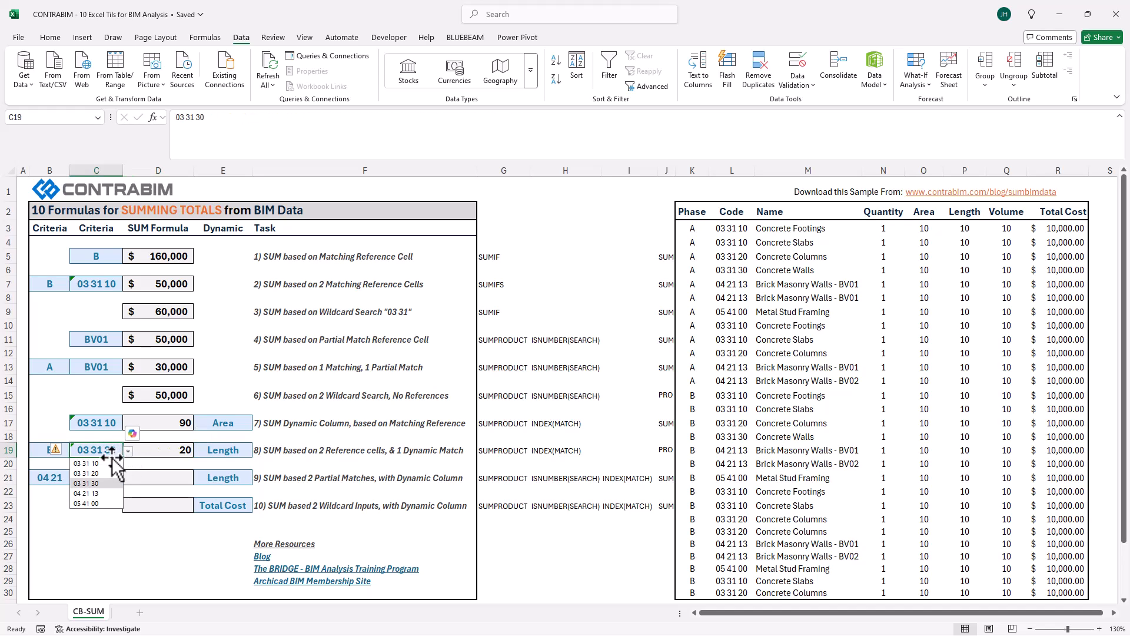
left_click(108, 463)
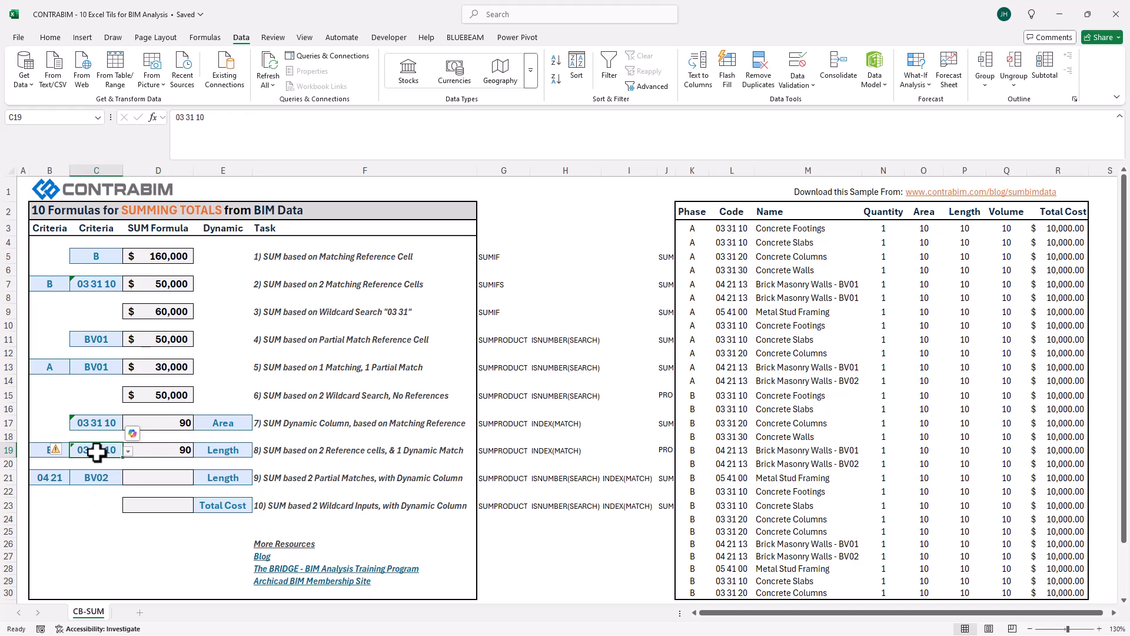
Duplicate the --(C19=L$3:L$30) array in the D19 formula as a second SUMPRODUCT array before INDEX
left_click(170, 452)
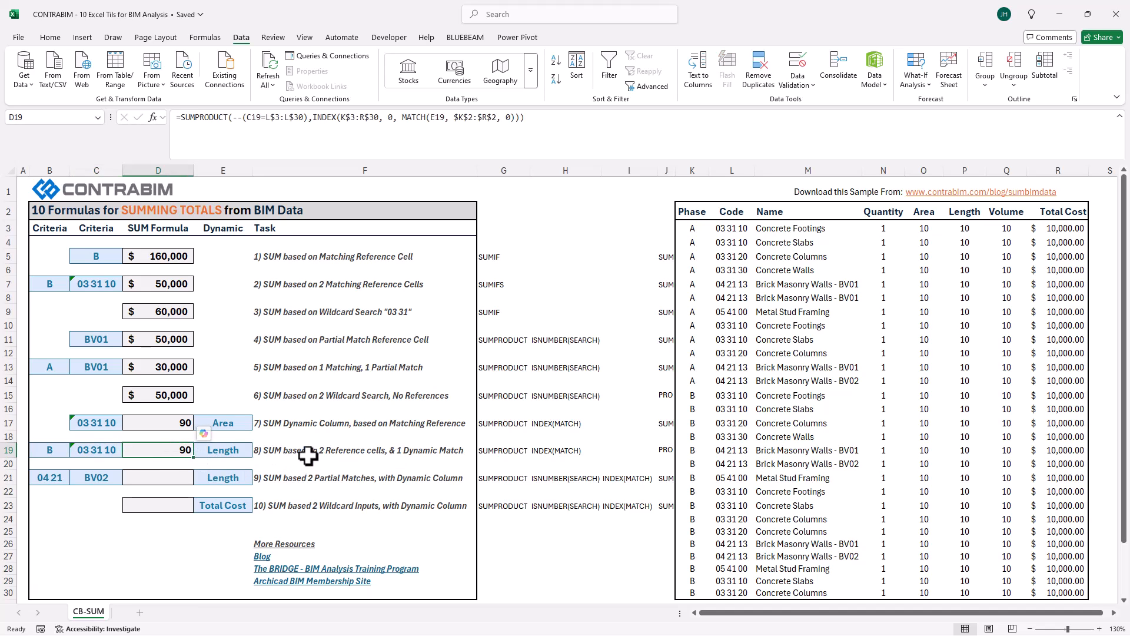
left_click(312, 120)
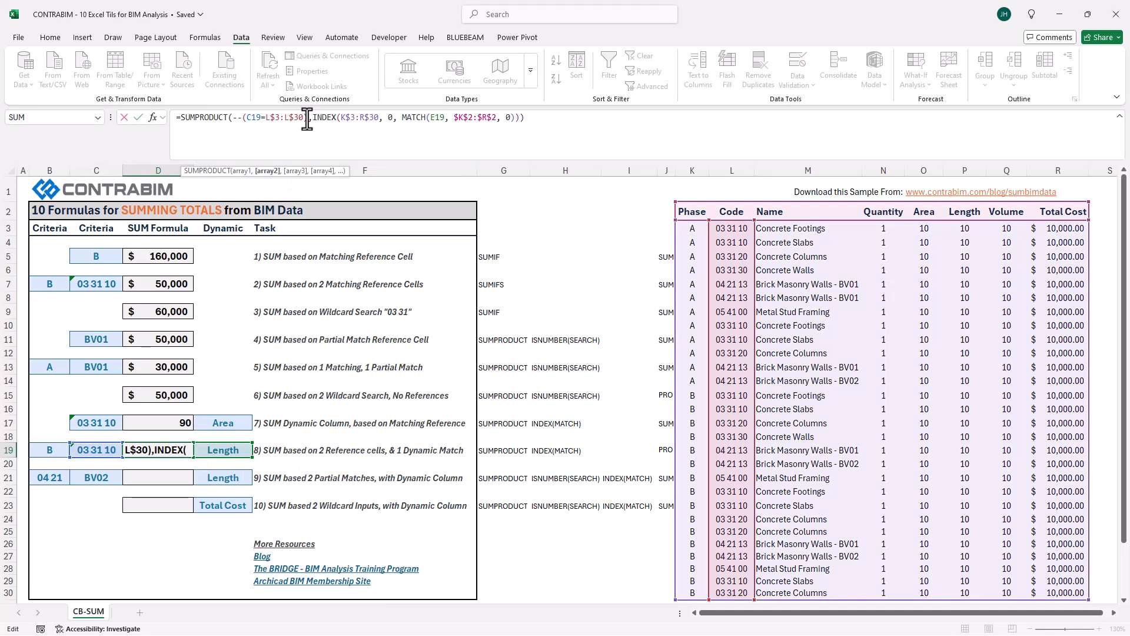
left_click_drag(306, 120, 236, 124)
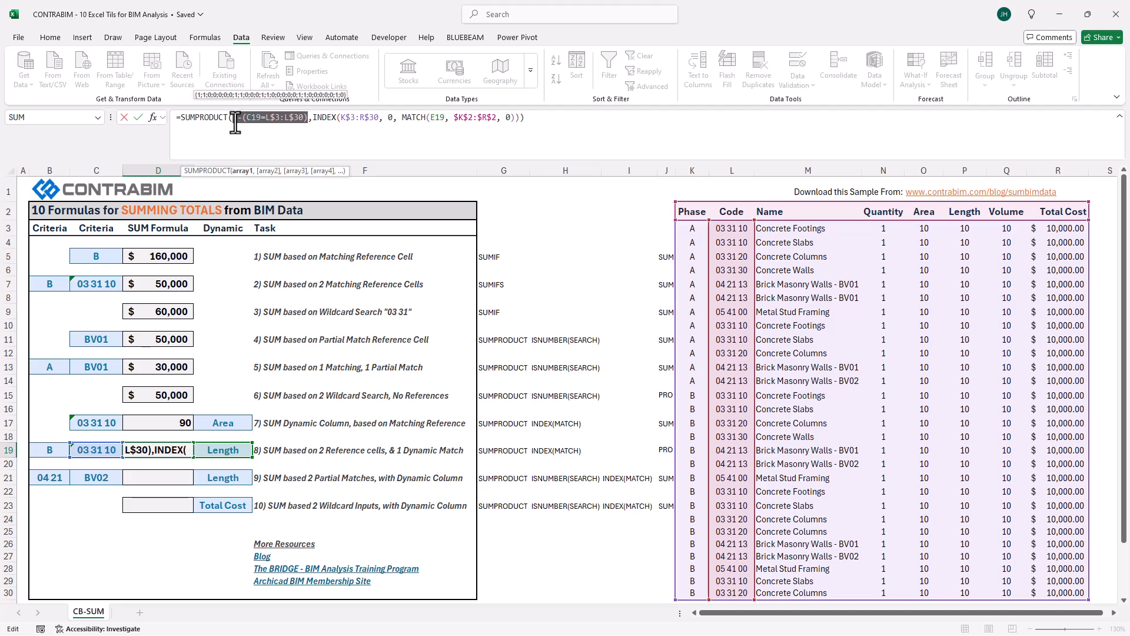
key("ctrl+c")
left_click(310, 120)
key("ctrl+v")
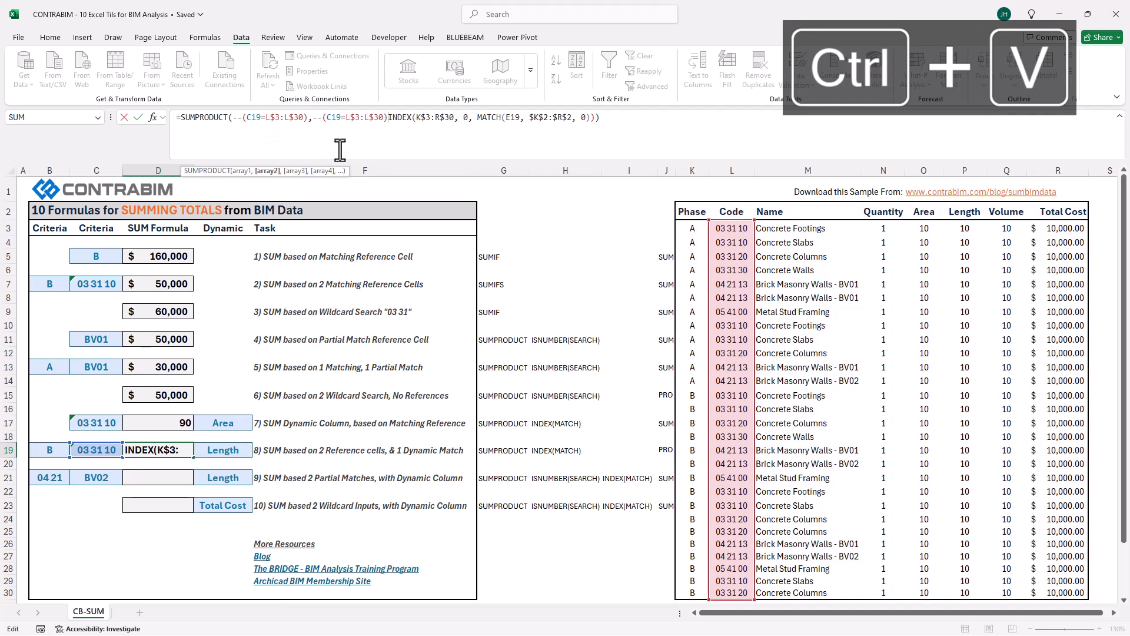
type(",")
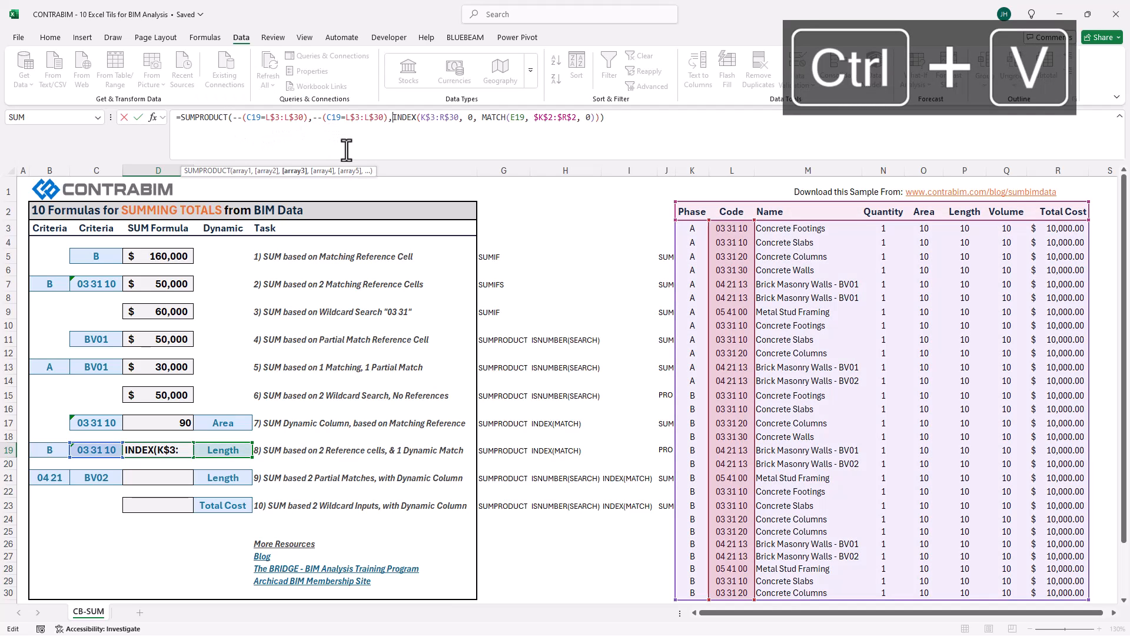
Change the second array in D19 to compare B19 with the phase range K$3:K$30 and commit the formula
left_click(331, 117)
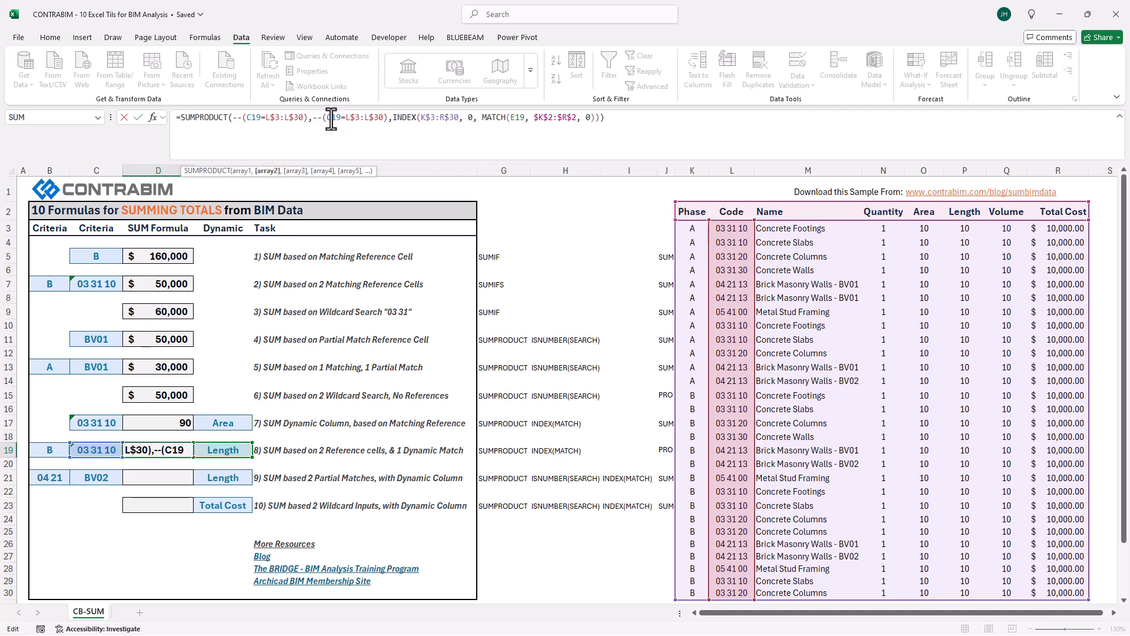
key("BackSpace")
type("B")
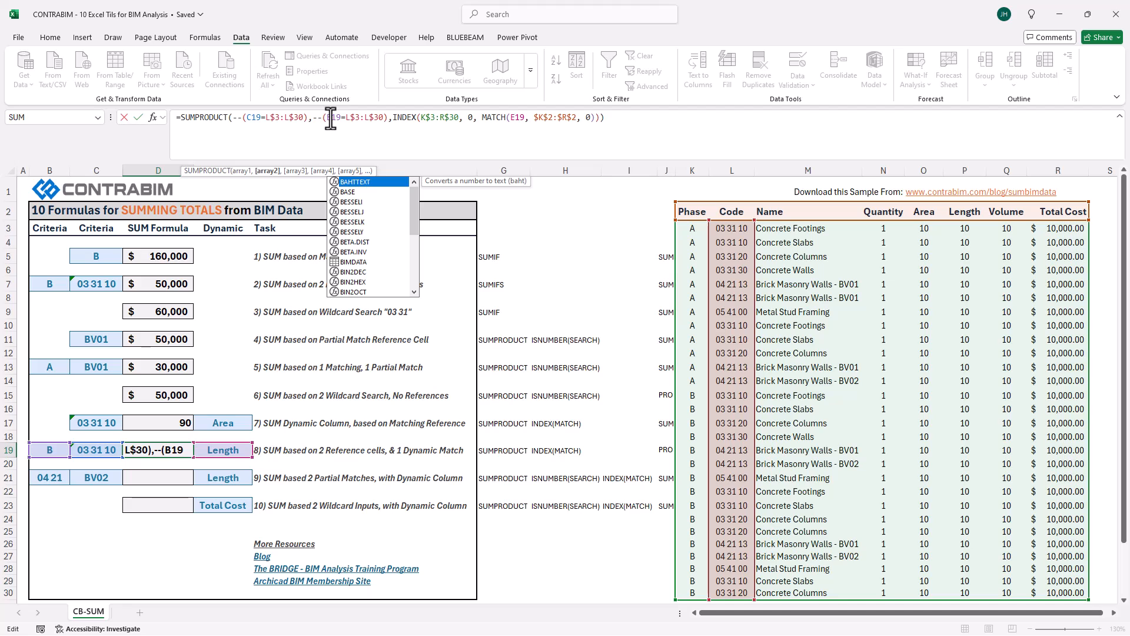
left_click(352, 119)
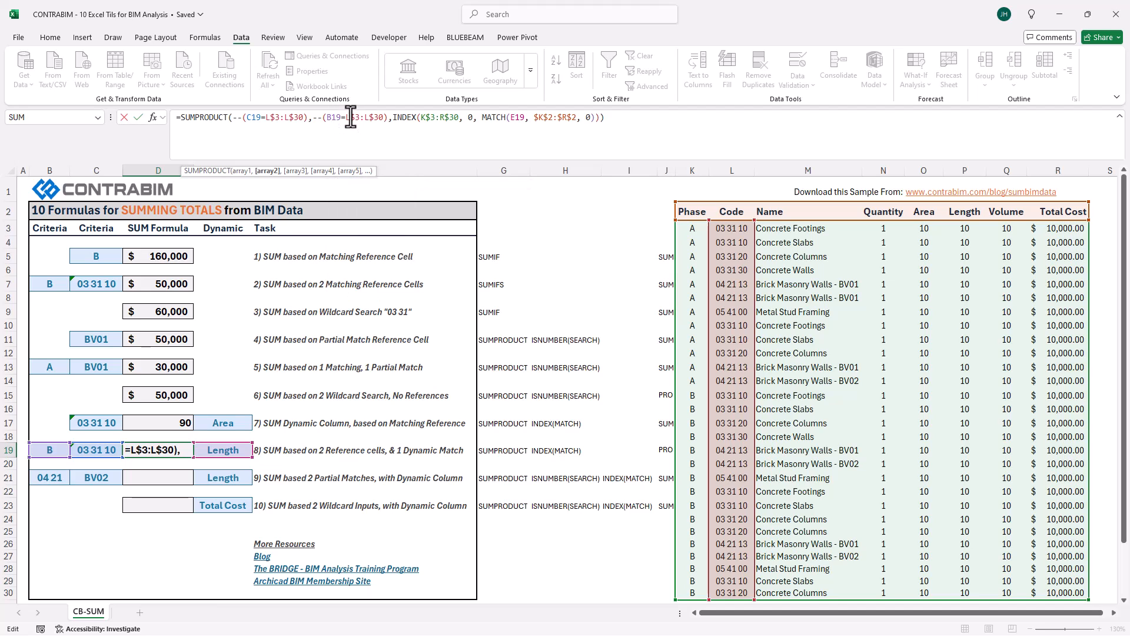
key("Delete")
type("K")
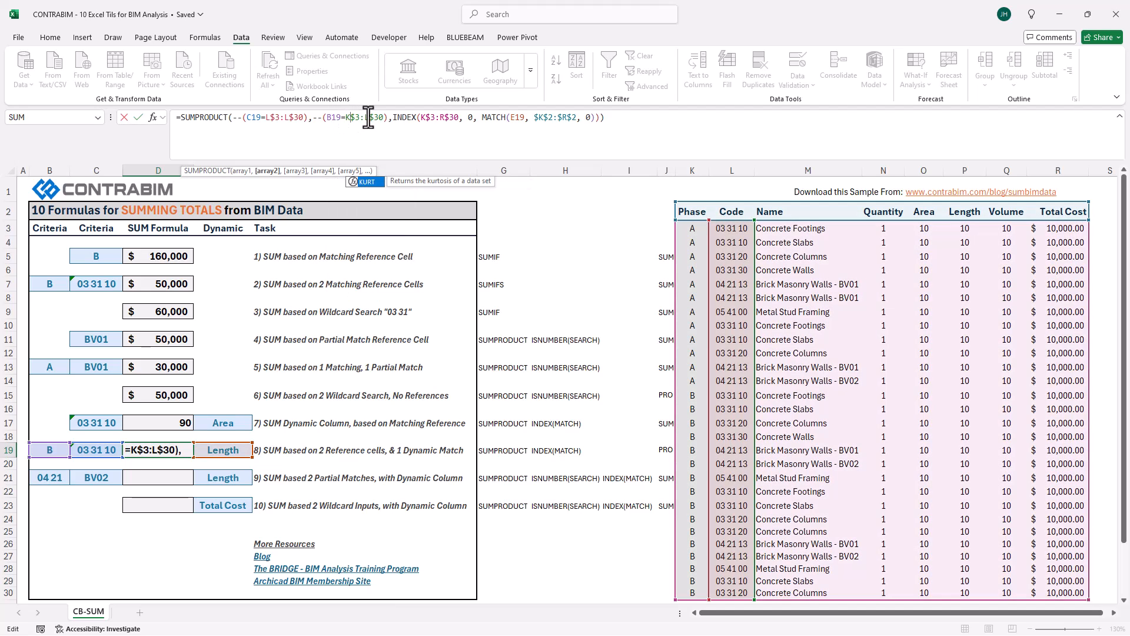
left_click(367, 117)
key("Delete")
type("K")
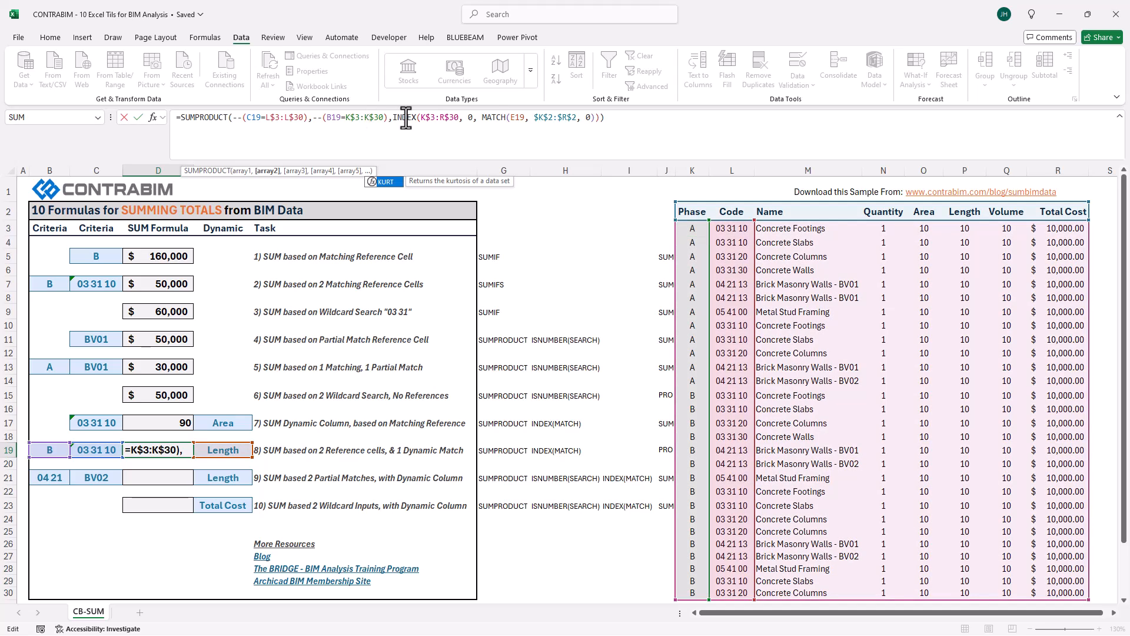
key("Return")
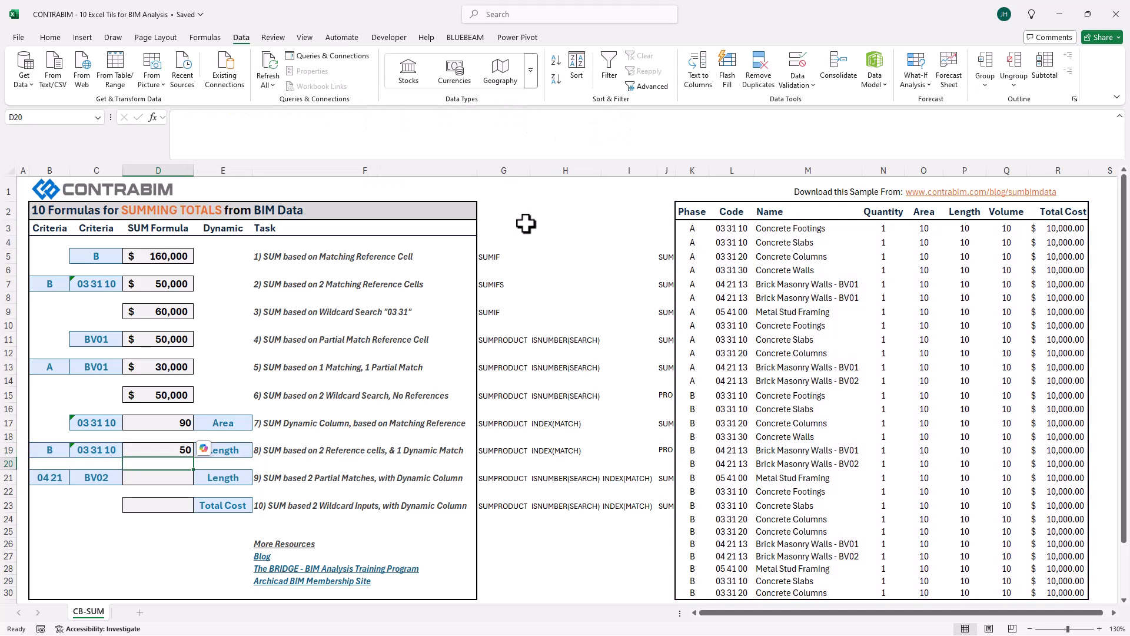
Test the D19 sum by changing the phase criterion in B19 to A, and restore it to B
left_click(162, 450)
left_click(49, 449)
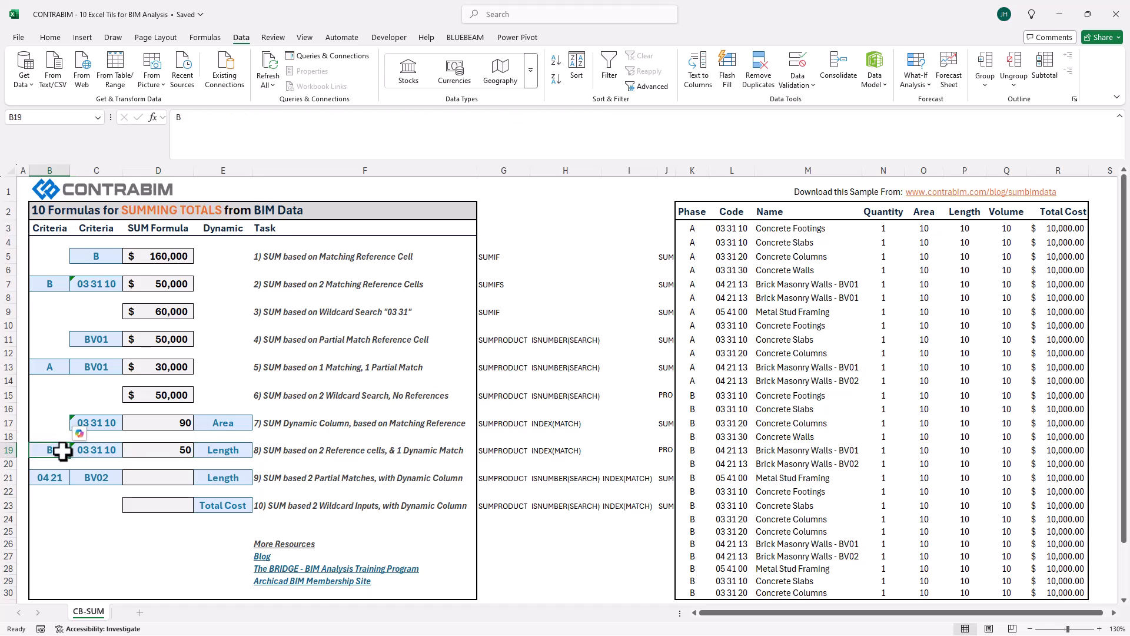
type("A")
left_click(93, 464)
left_click(50, 451)
type("B")
key("Tab")
key("Tab")
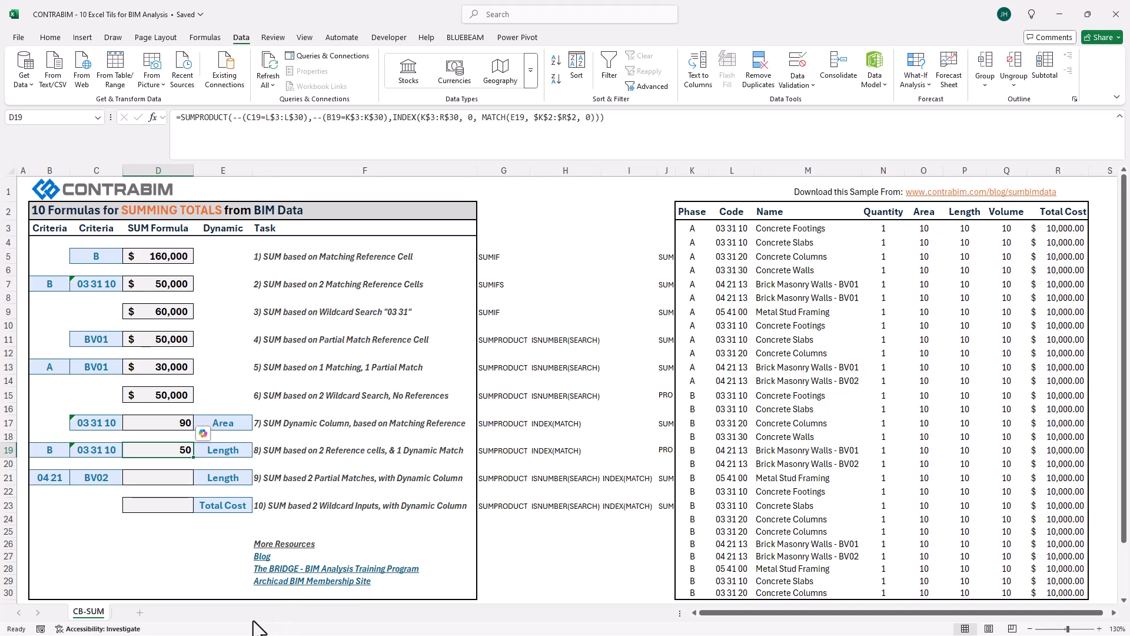
Duplicate the CB-SUM sheet and rename the copy CB-SUM TABLE1
left_click_drag(94, 619, 166, 612)
double_click(140, 612)
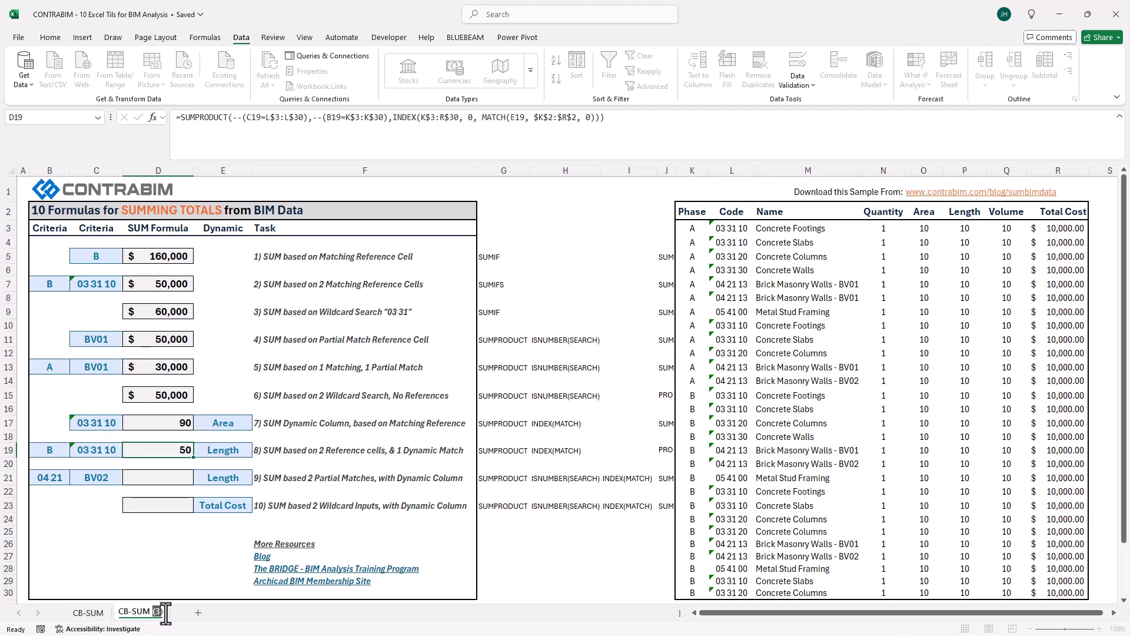
type("TABLE1")
key("Return")
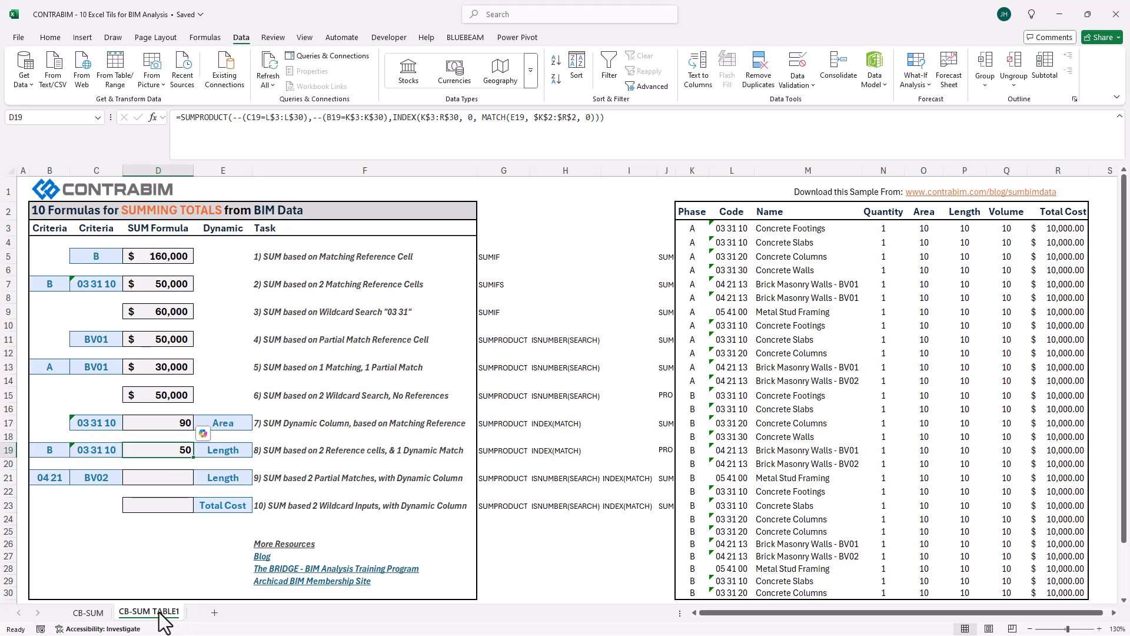
left_click(848, 281)
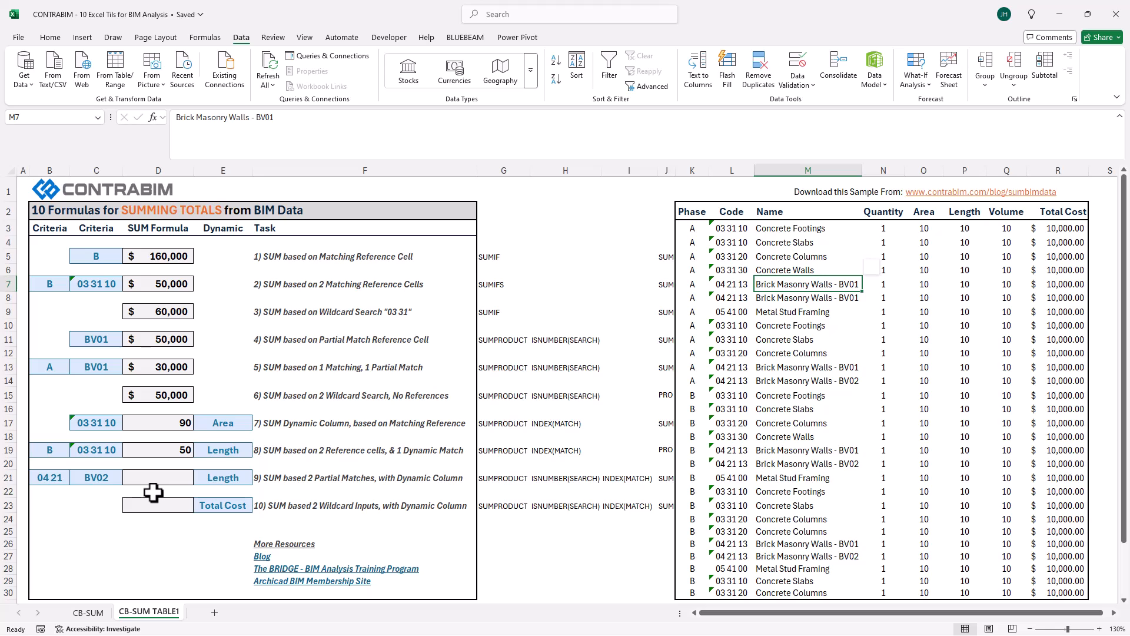
Convert the data range K2:R30 on the CB-SUM TABLE1 sheet into a table with headers
left_click(876, 352)
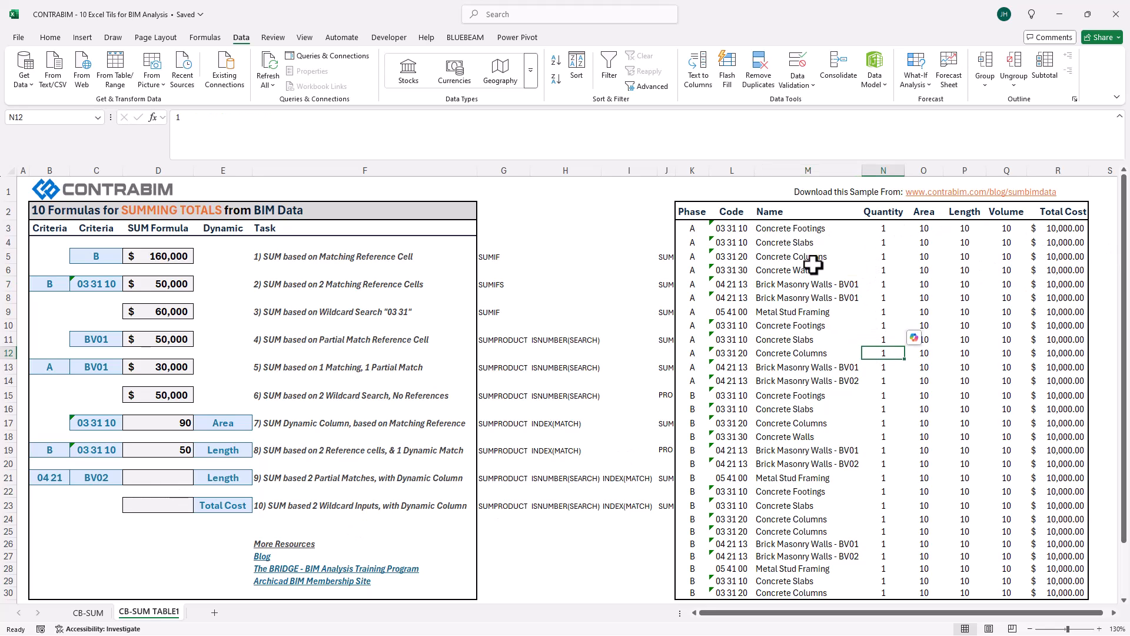
left_click(695, 211)
left_click_drag(695, 211, 1055, 588)
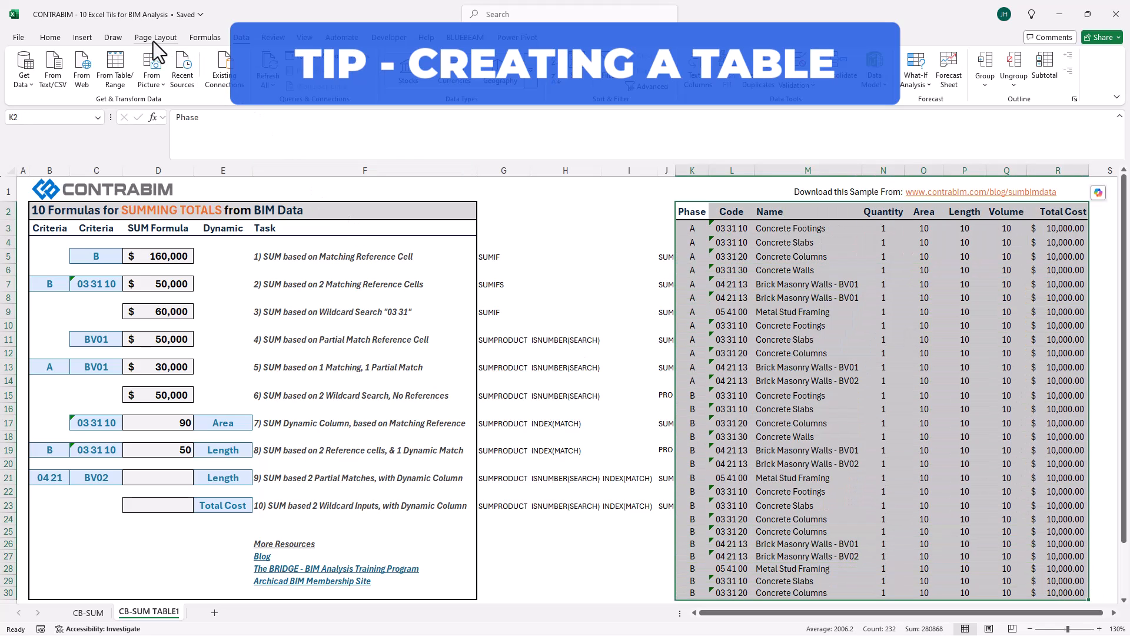
left_click(82, 37)
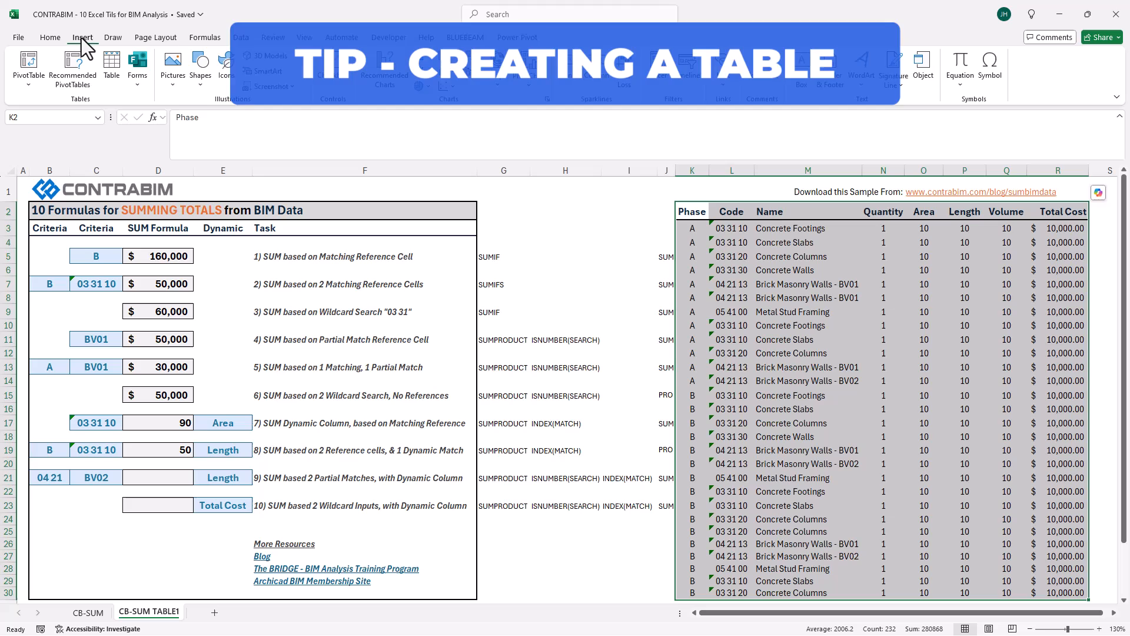
left_click(113, 68)
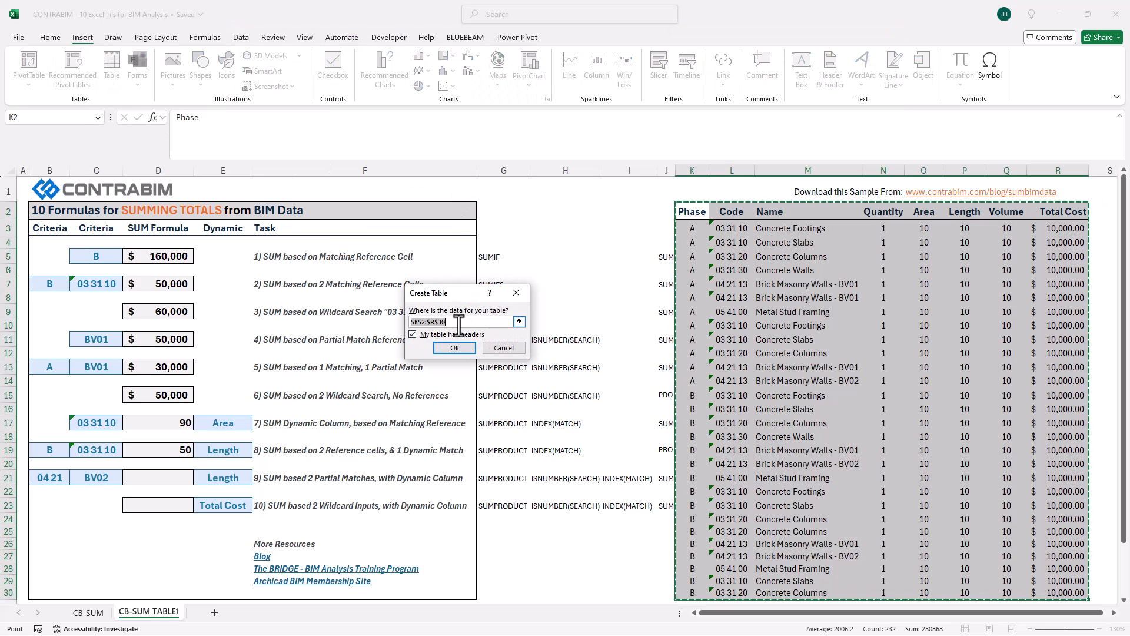
left_click_drag(455, 293, 559, 276)
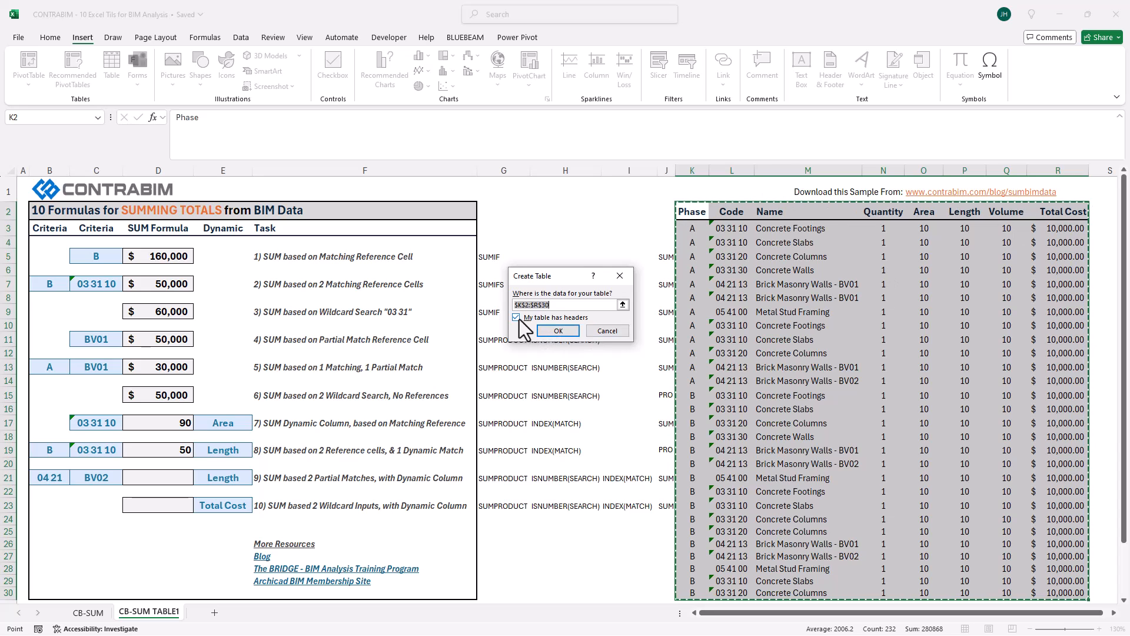
left_click(557, 331)
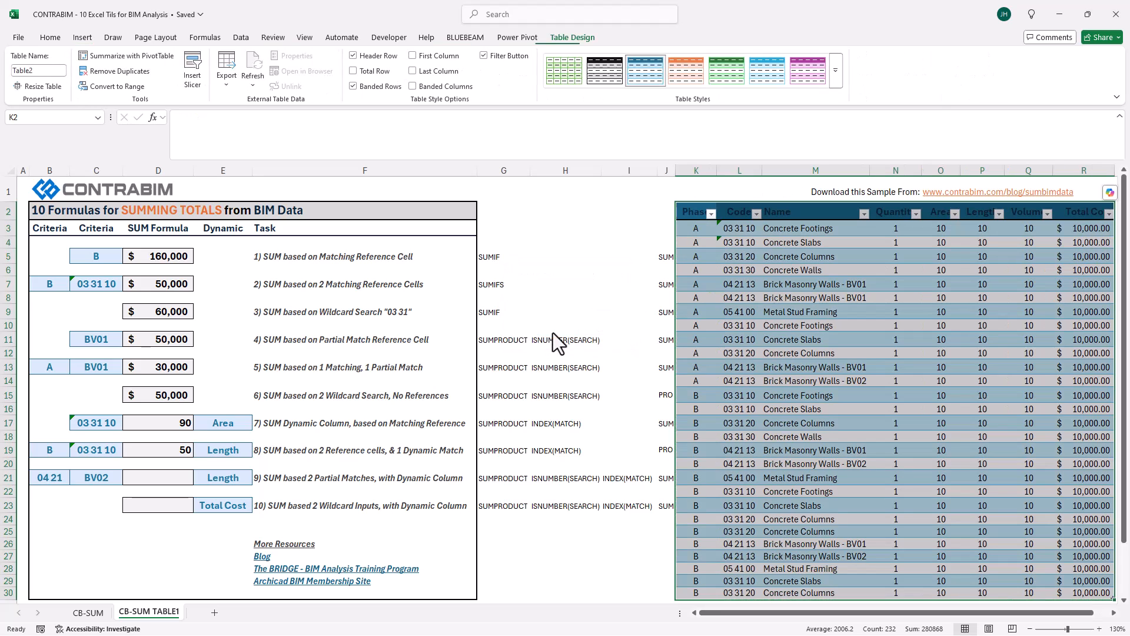
left_click(616, 369)
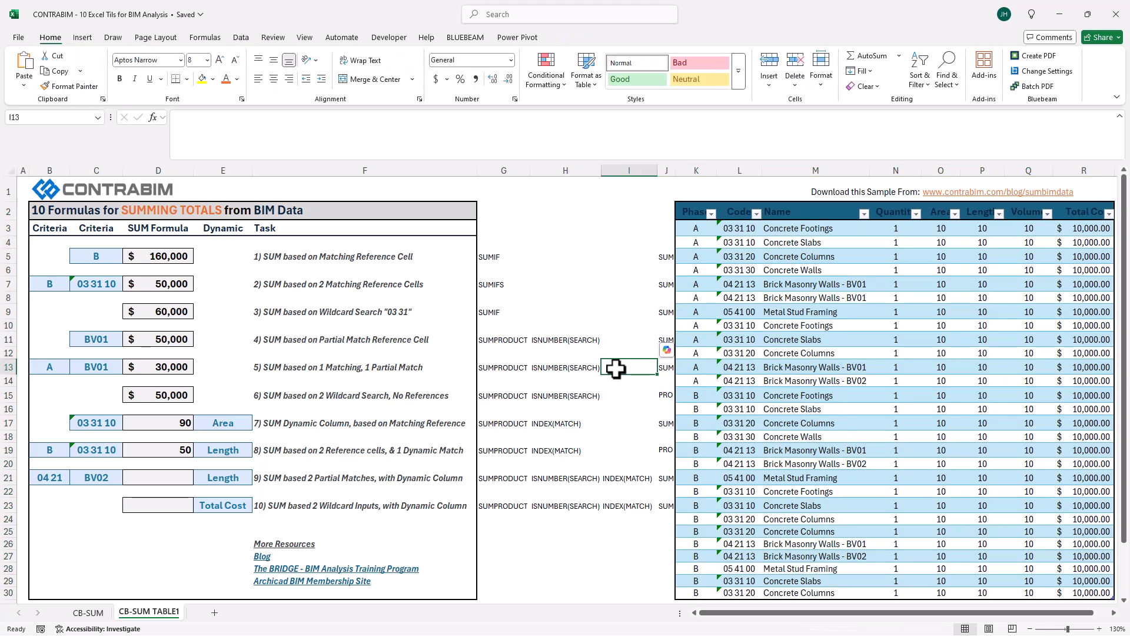
Apply a light blue banded table style to the data table and name the table BIM
left_click(765, 311)
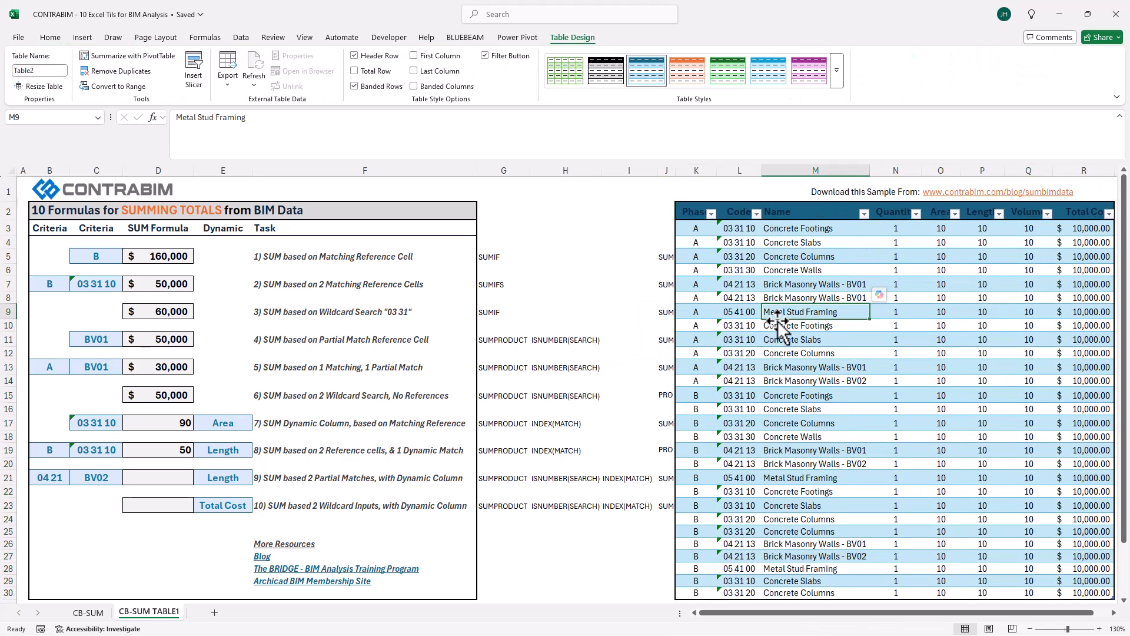
left_click(835, 73)
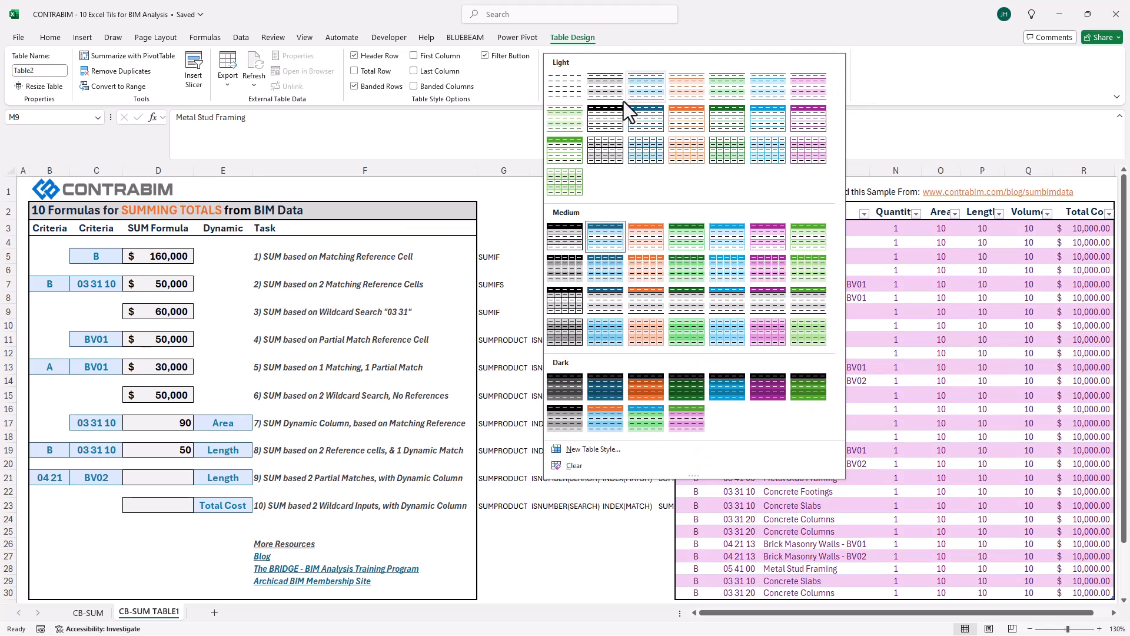
left_click(651, 91)
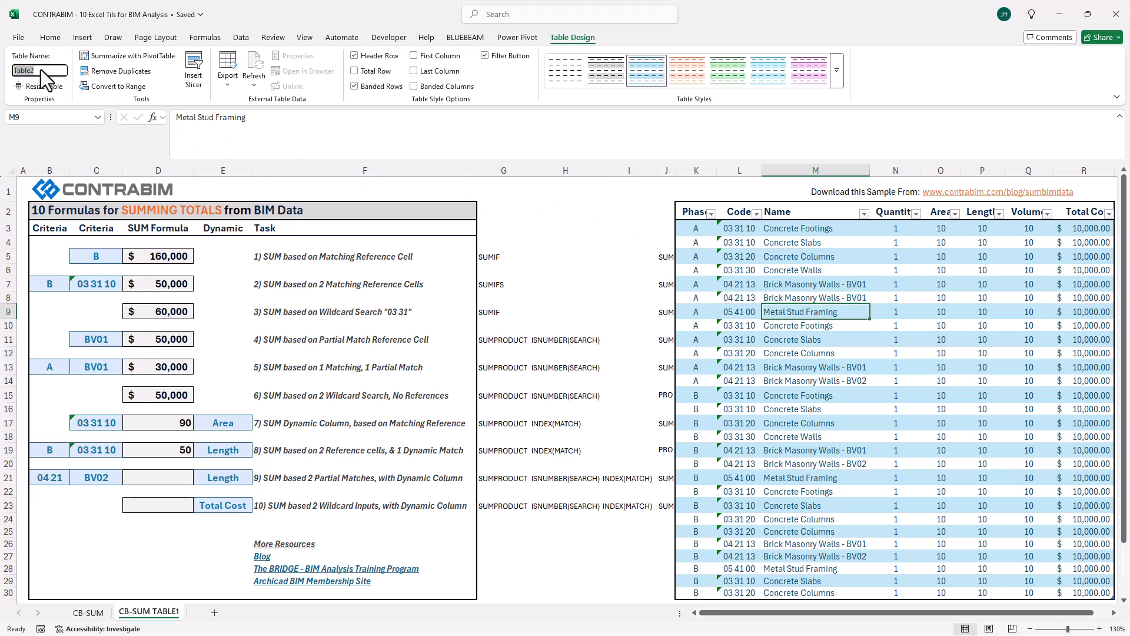
type("T")
left_click(41, 70)
key("Escape")
Copy the D19 formula into D21 as the starting point for the ninth sum
left_click(169, 453)
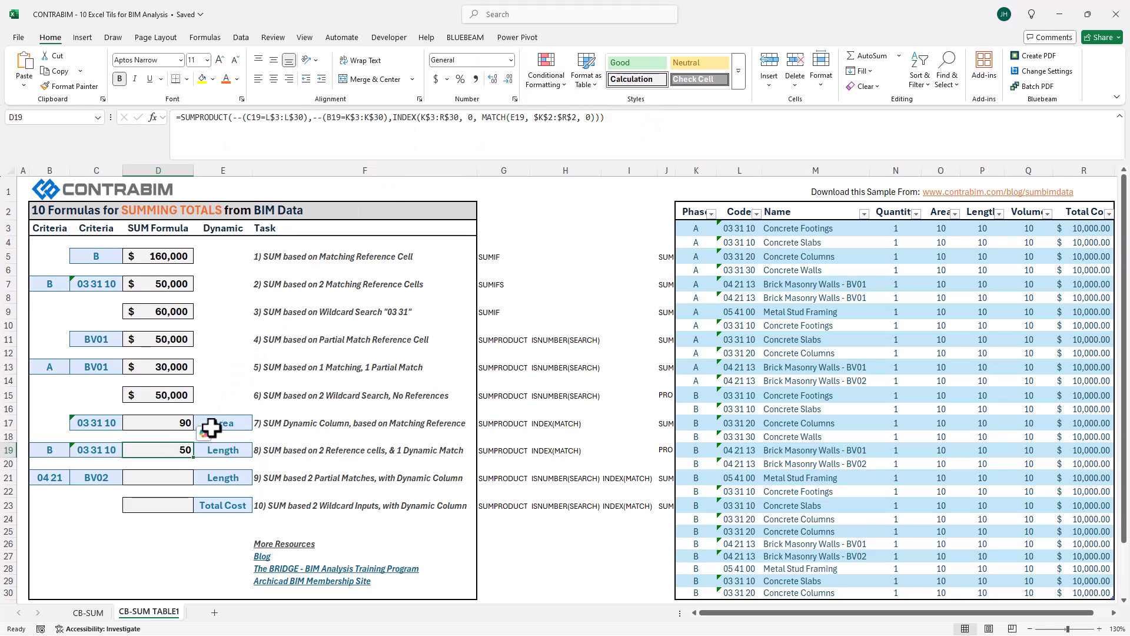
key("ctrl+c")
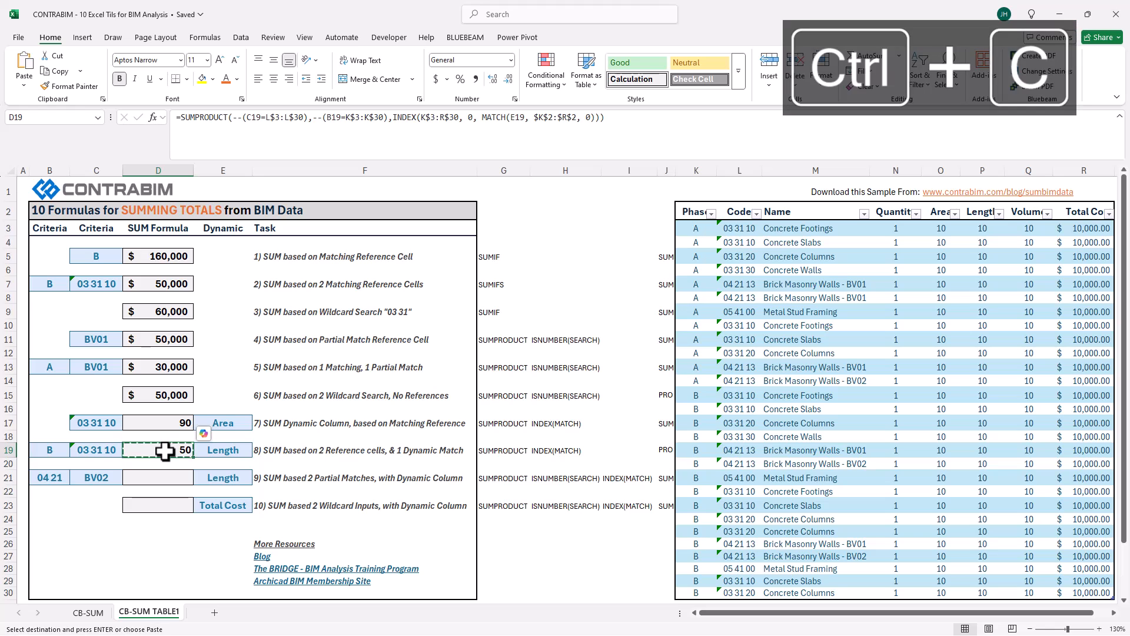
left_click(160, 477)
key("ctrl+v")
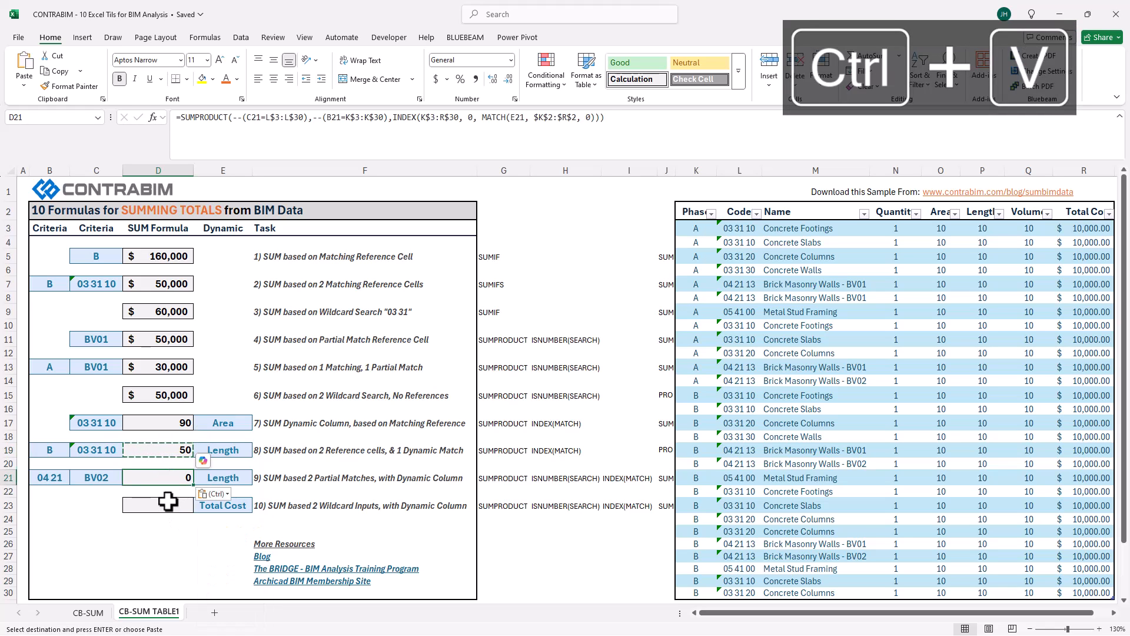
left_click(318, 117)
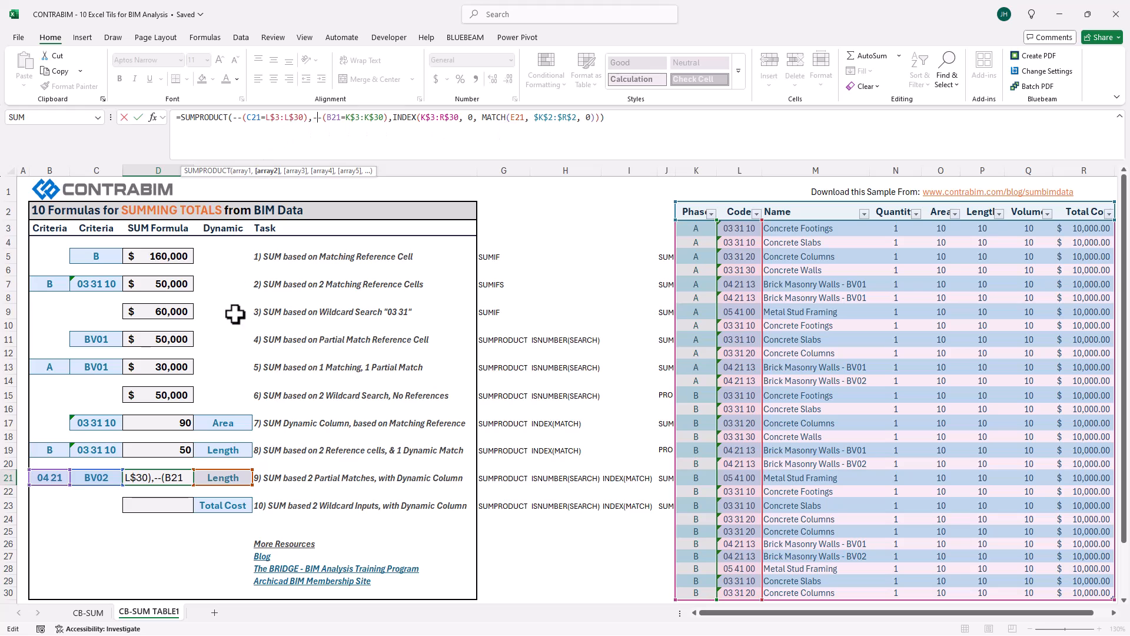
key("ctrl+Return")
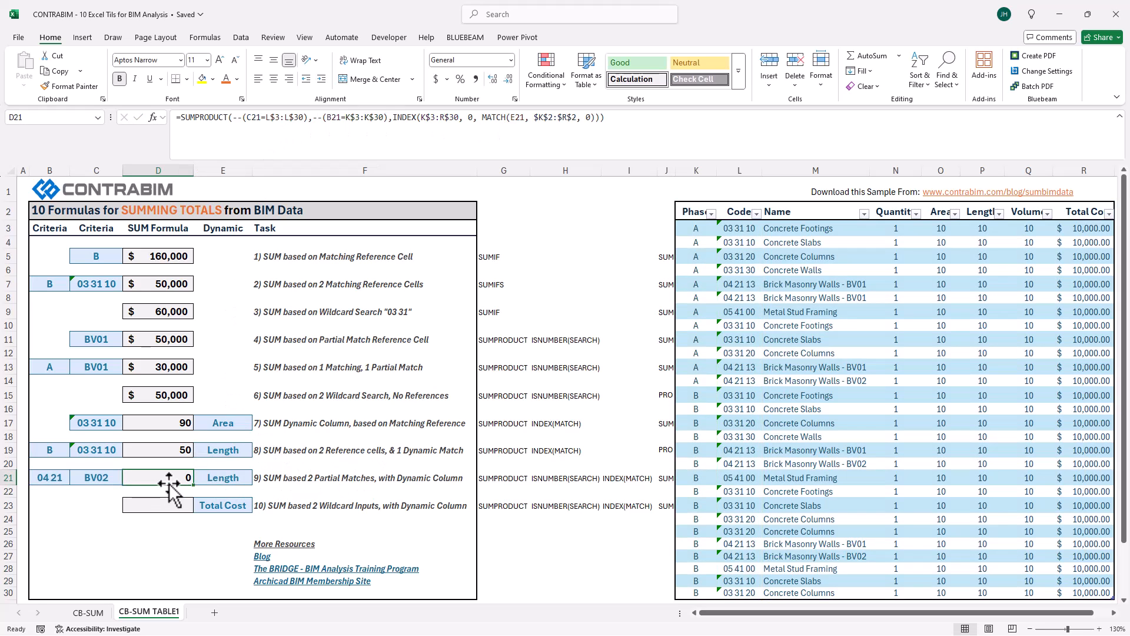
Rewrite the first SUMPRODUCT array in D21 to begin --ISNUMBER(SEARCH(C21,L$3:L$30), with a comma replacing the equals sign
left_click(340, 477)
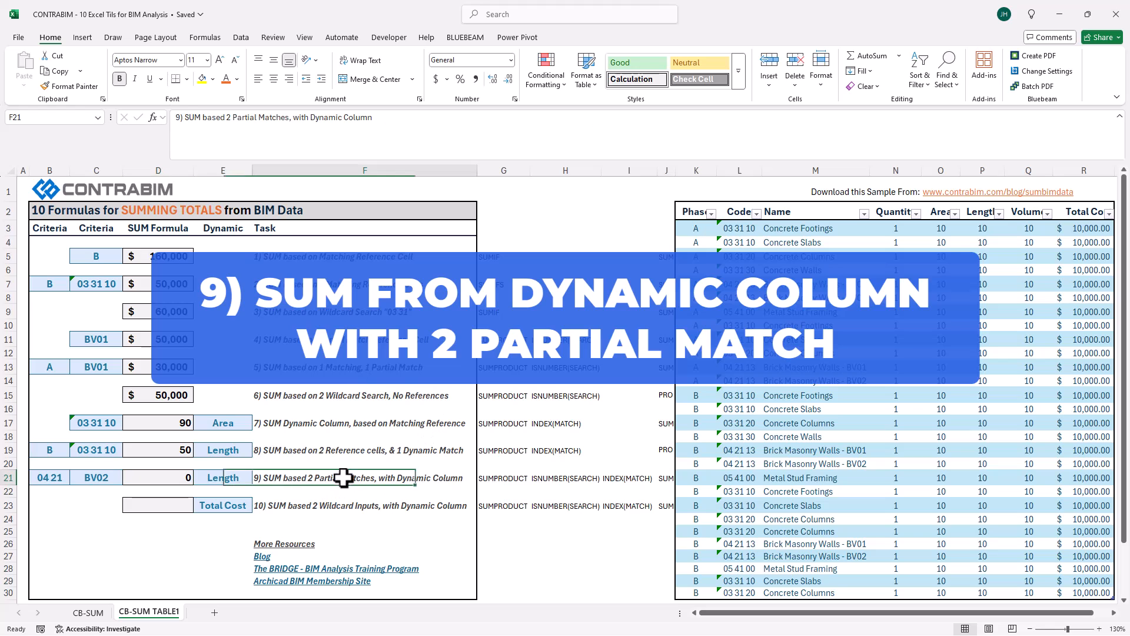
left_click(157, 477)
left_click(242, 118)
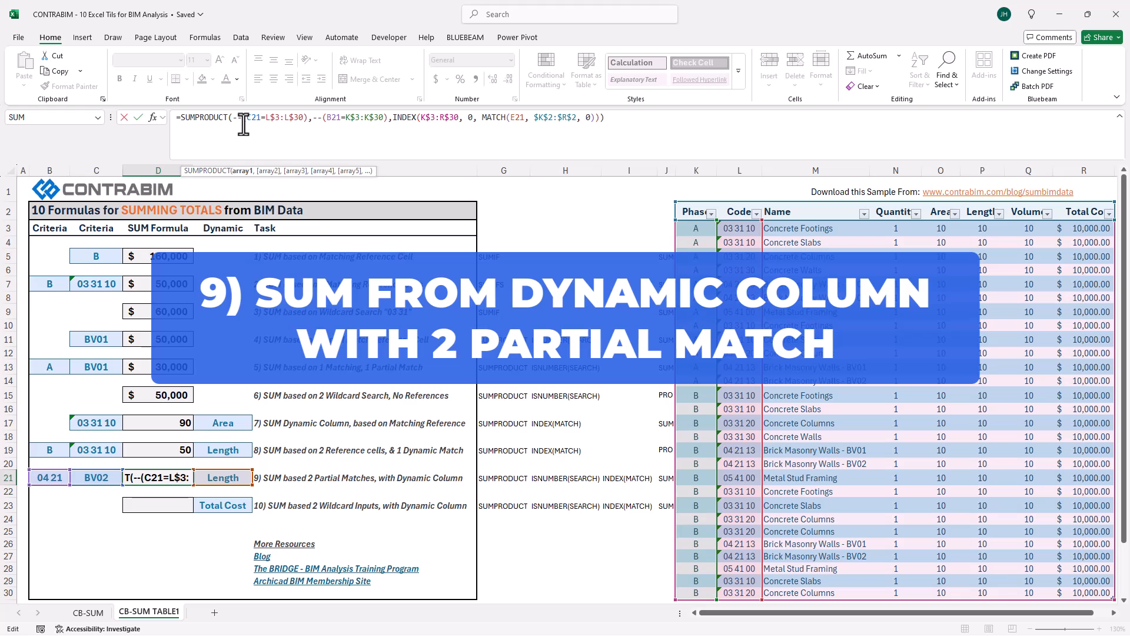
type("isnumber")
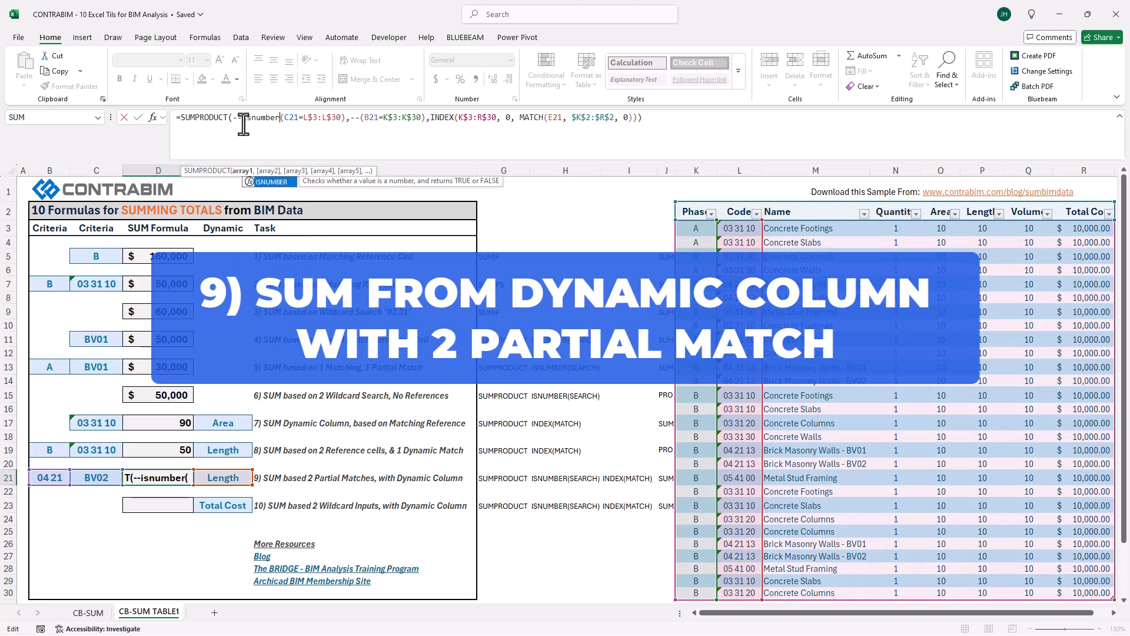
key("Tab")
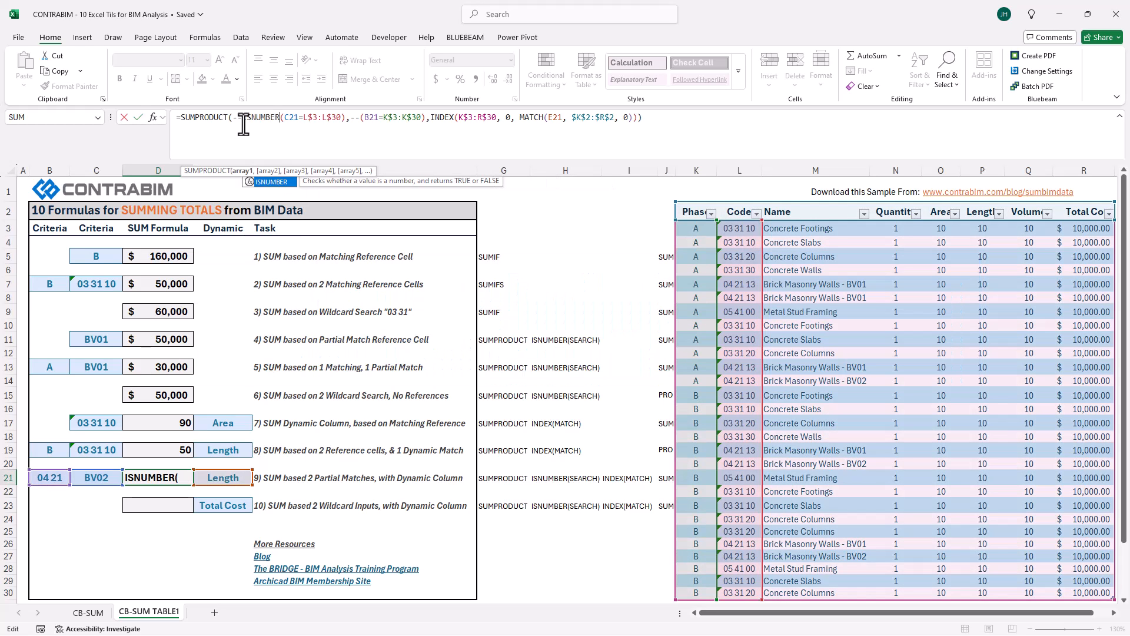
type("searc")
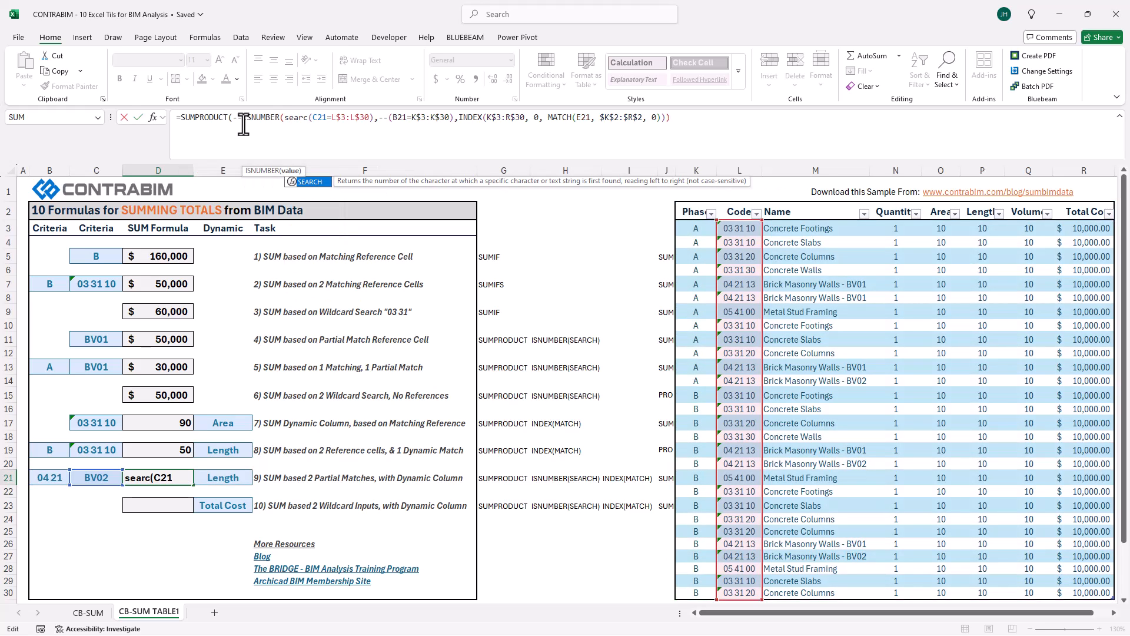
key("Tab")
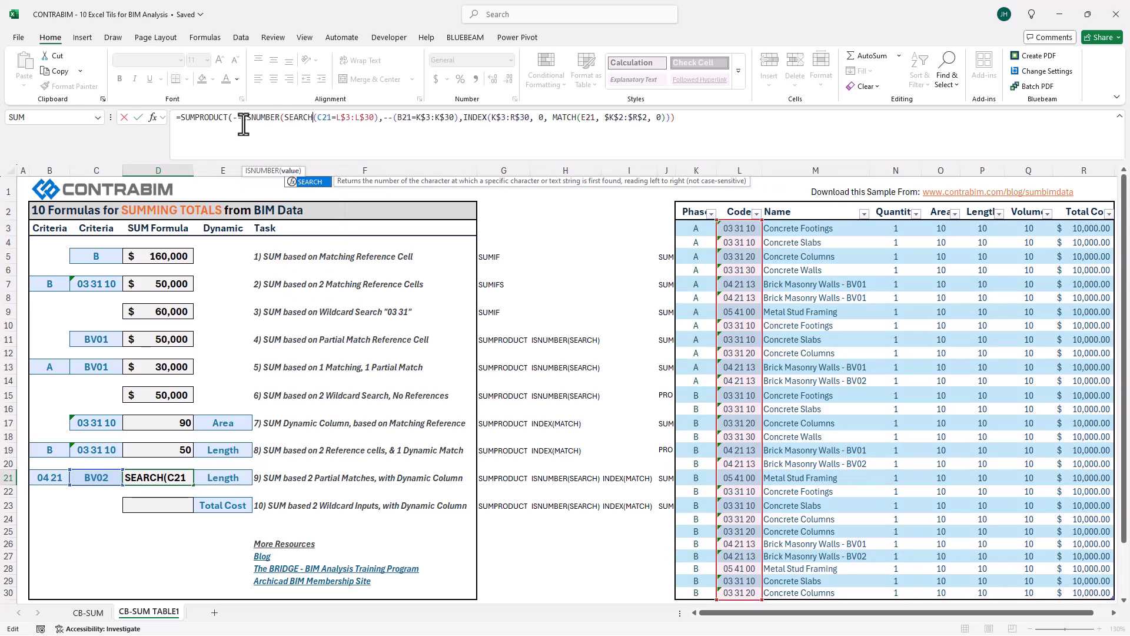
left_click(326, 118)
left_click(336, 117)
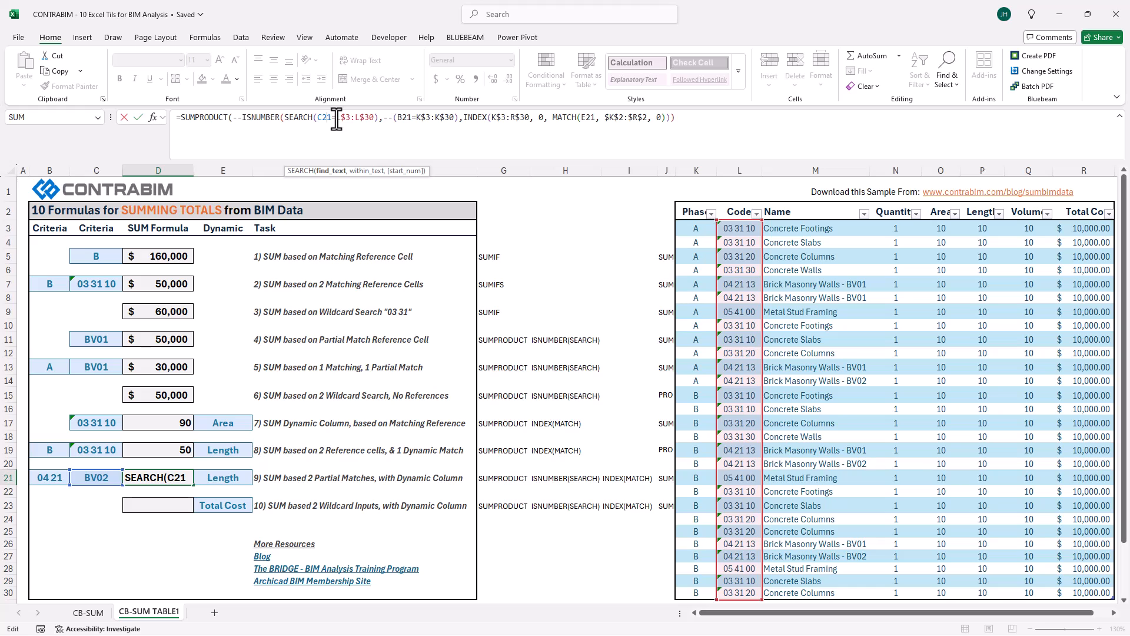
key("BackSpace")
type(",")
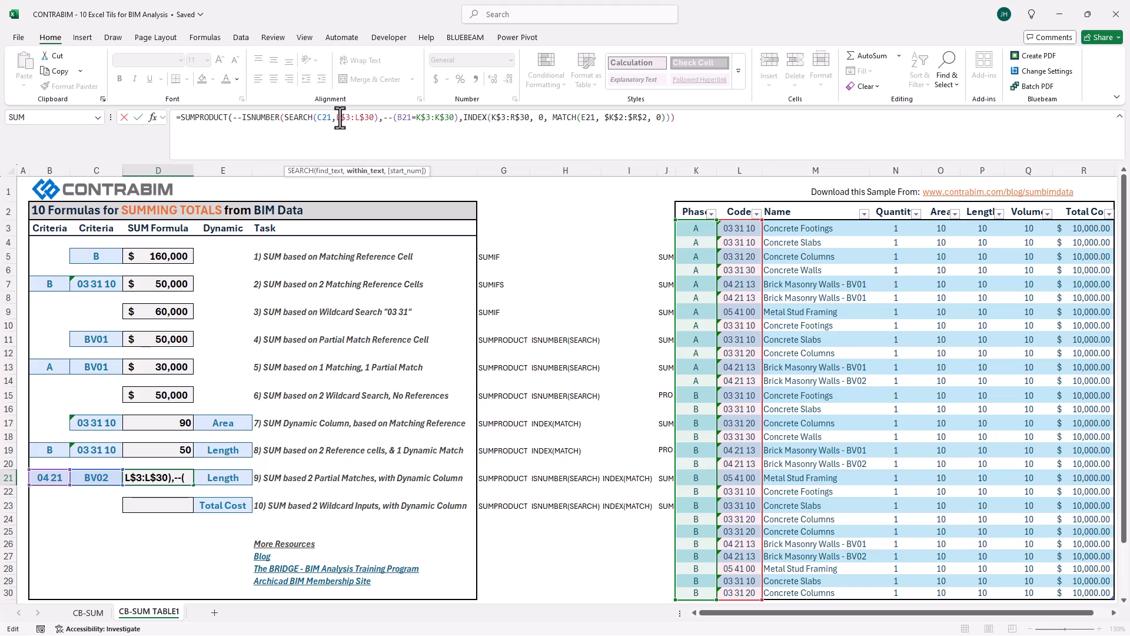
Replace the SEARCH range in the D21 formula with the table's Name column, BIM[Name]
left_click_drag(763, 250, 799, 251)
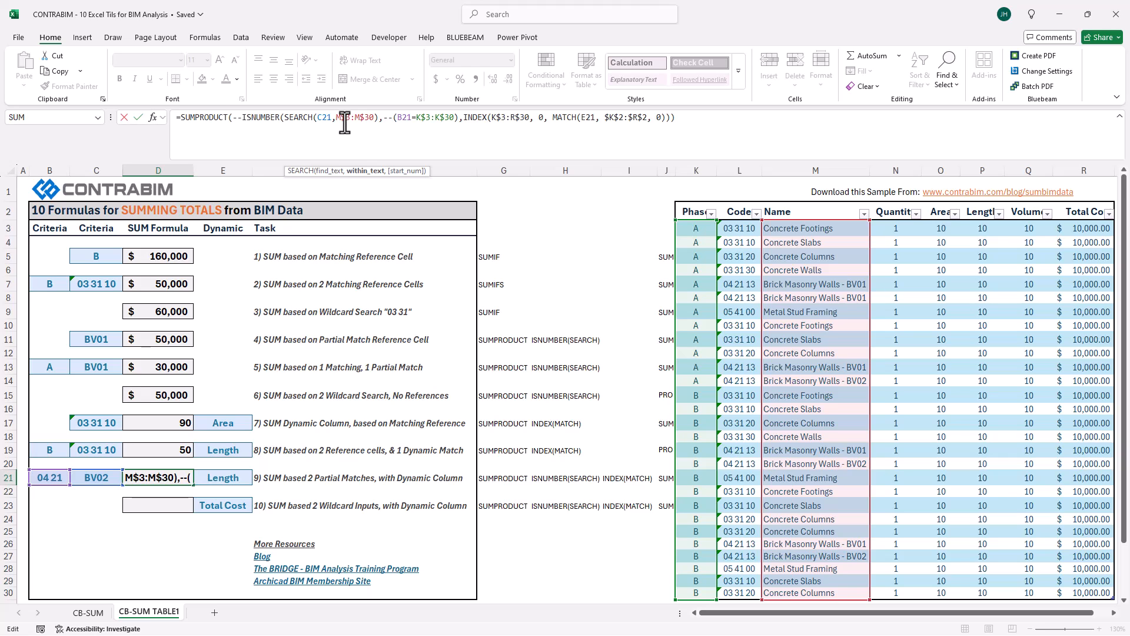
left_click_drag(336, 117, 362, 117)
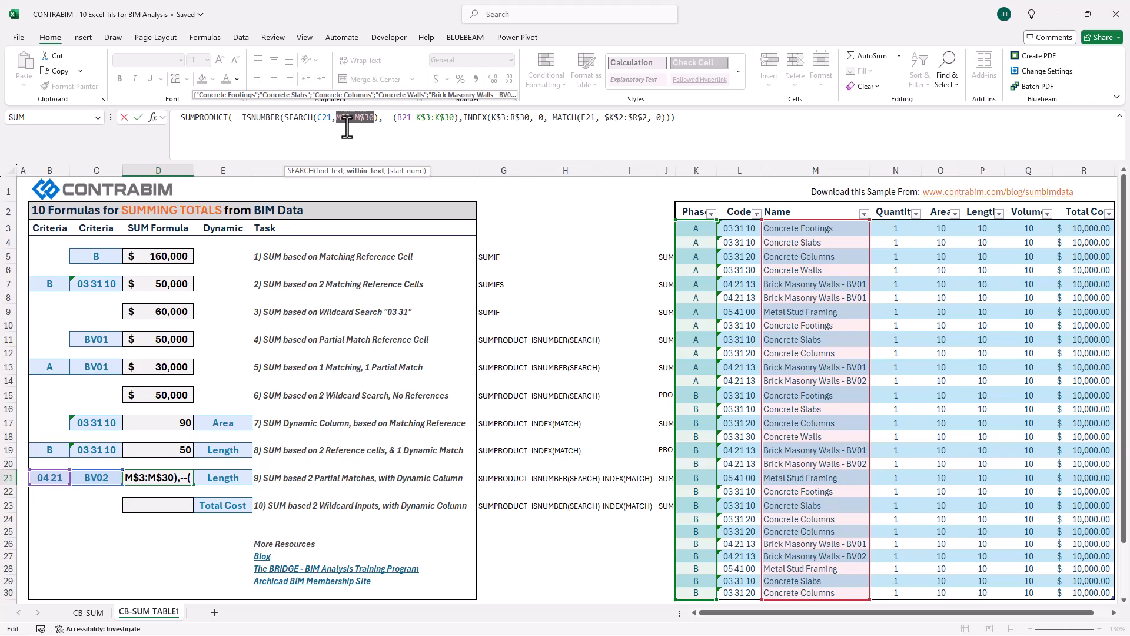
key("BackSpace")
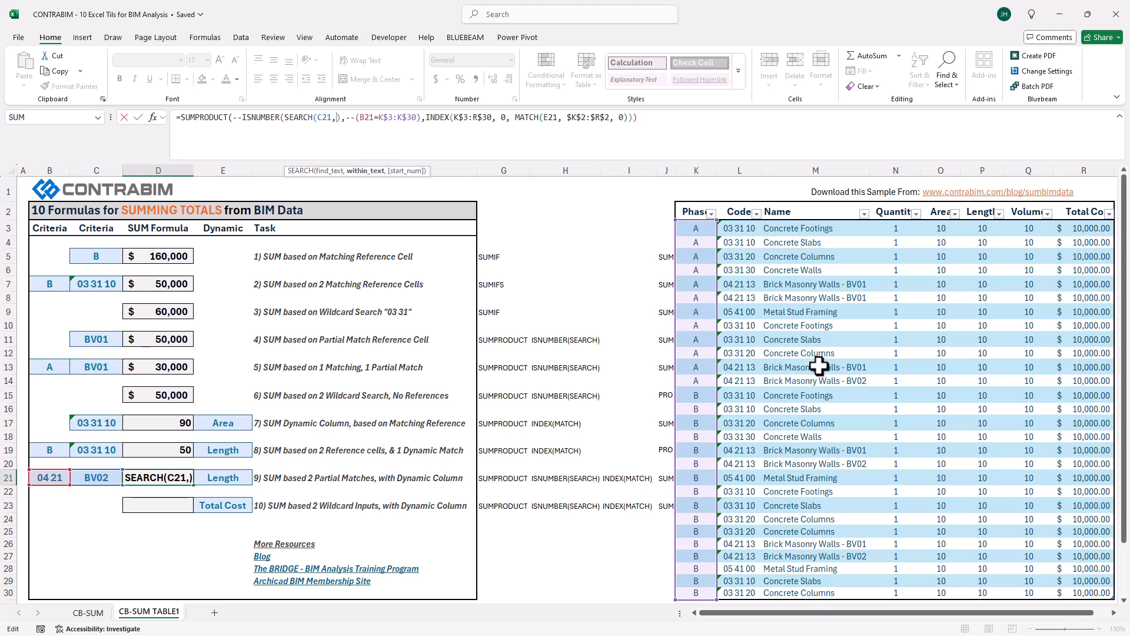
left_click_drag(792, 229, 809, 589)
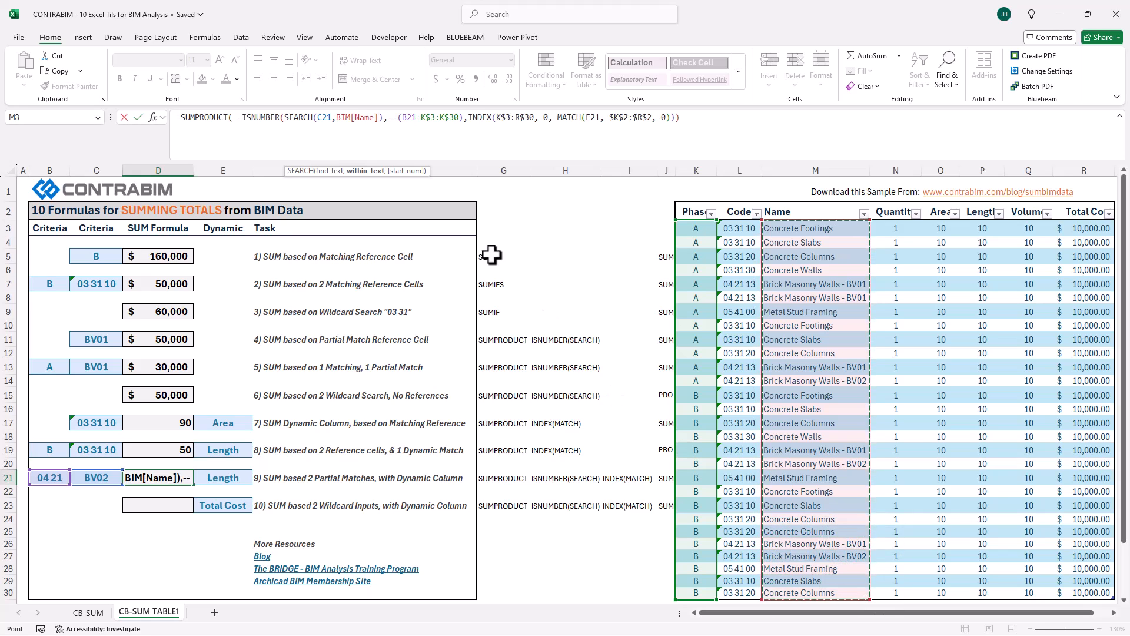
left_click(360, 120)
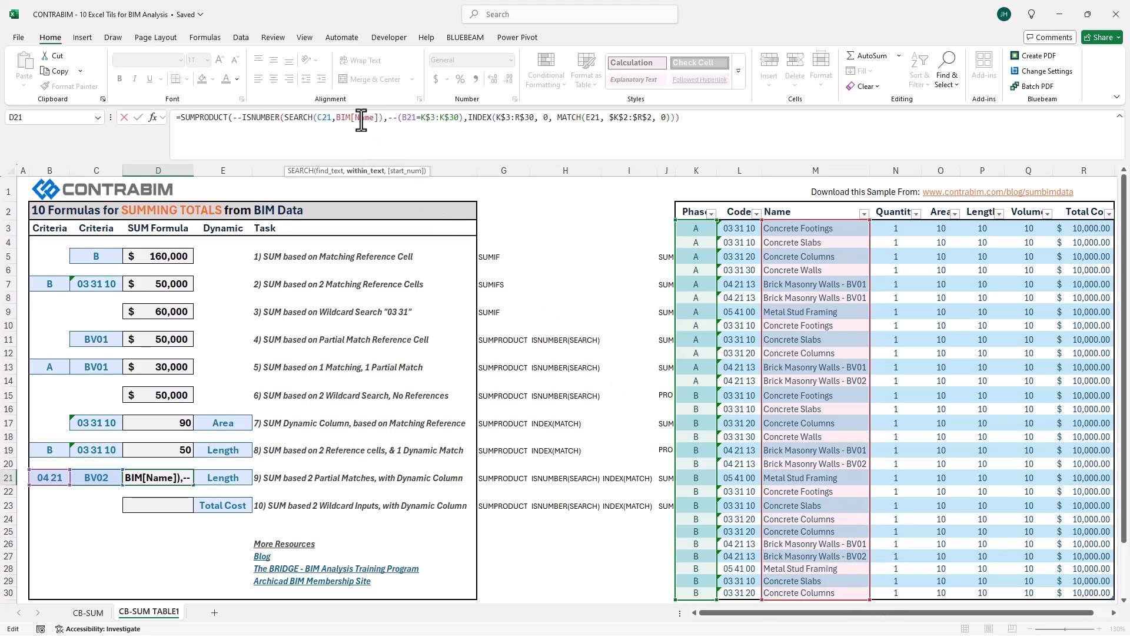
Clear the column name inside the BIM reference in D21 and pick Name again from the suggested table columns
left_click(351, 116)
left_click_drag(374, 118, 355, 117)
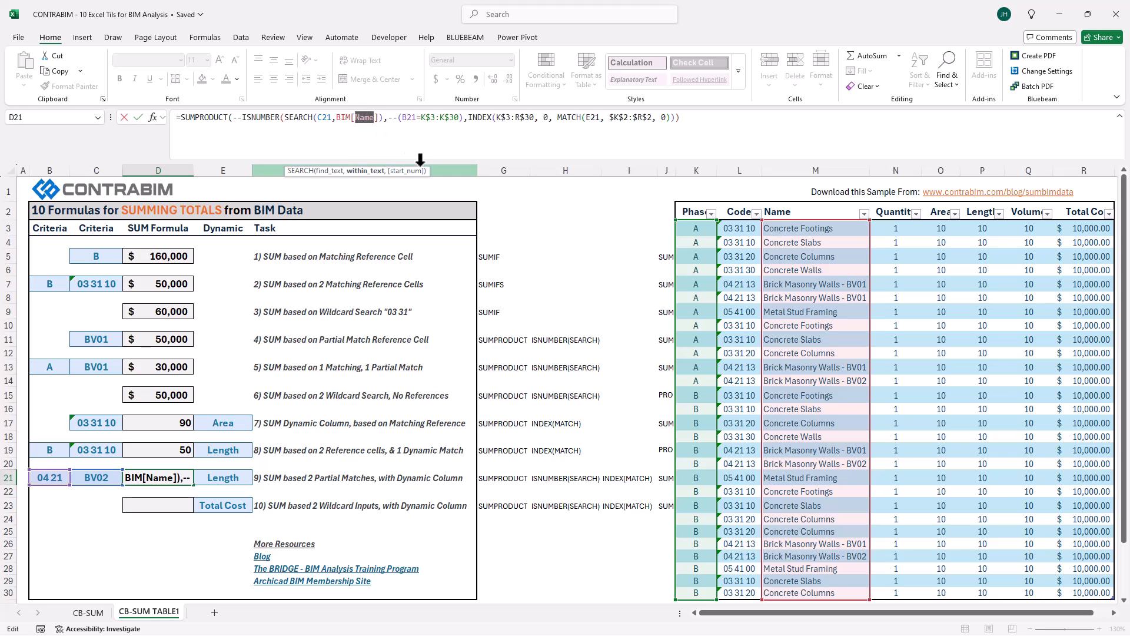
key("BackSpace")
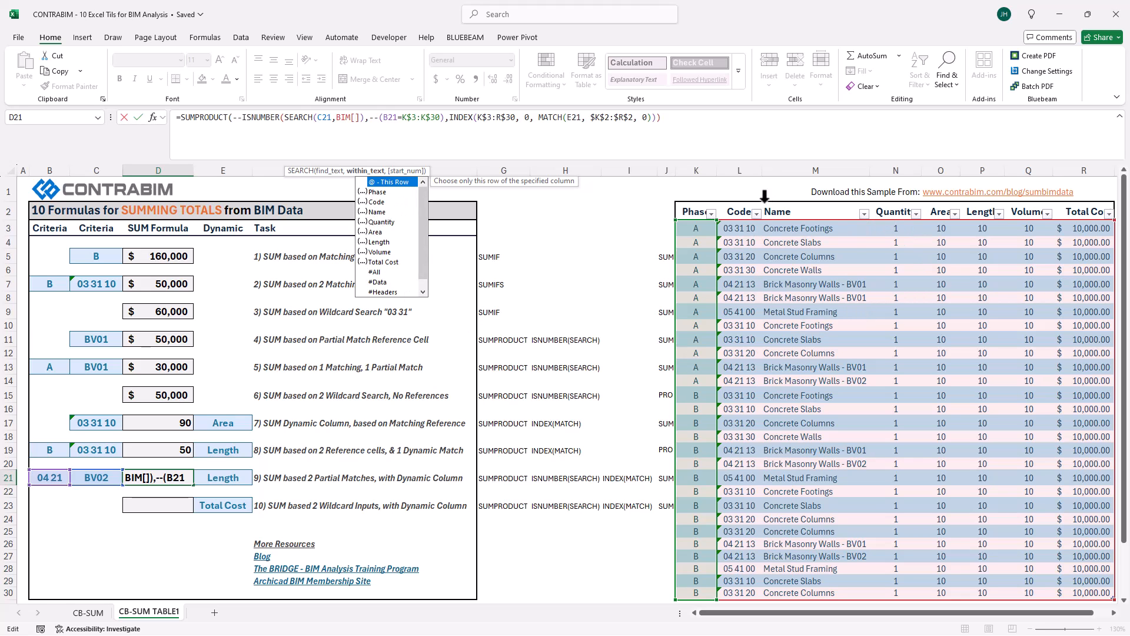
double_click(377, 212)
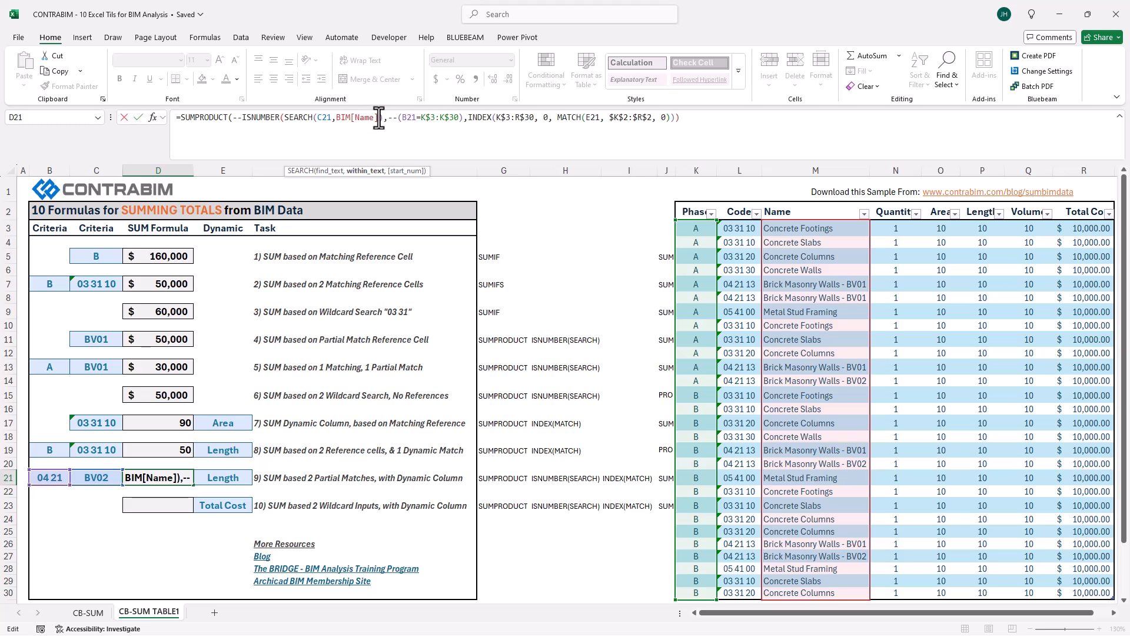
Replace the second array --(B21=K$3:K$30) in the D21 formula with a copy of the --ISNUMBER(SEARCH(C21,BIM[Name]) array
left_click_drag(377, 117, 336, 118)
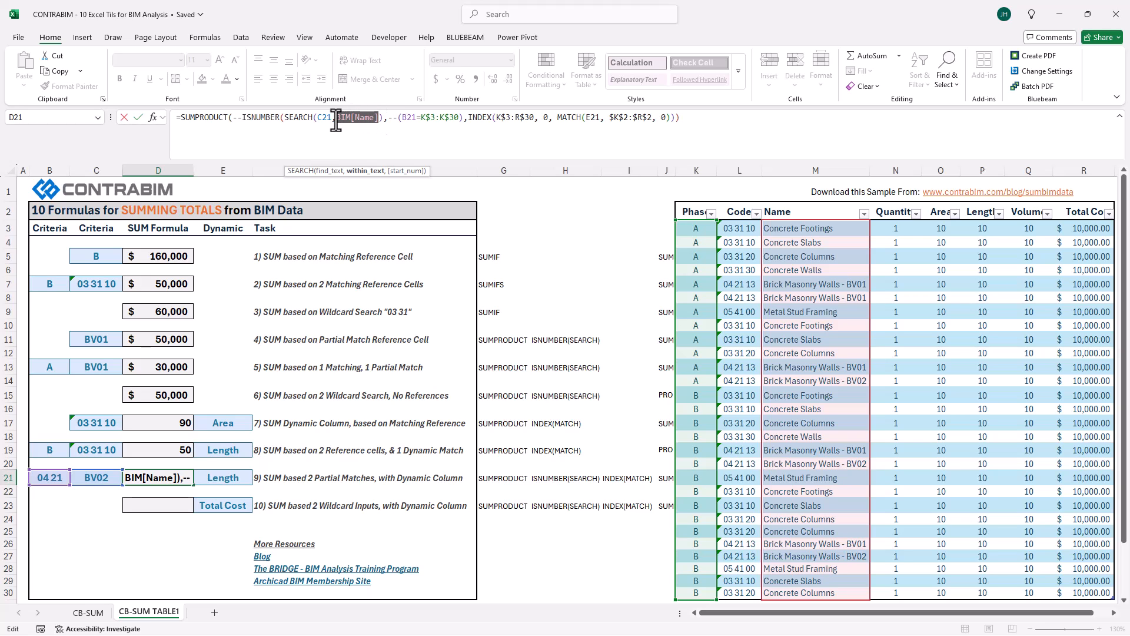
key("ctrl+c")
left_click(429, 117)
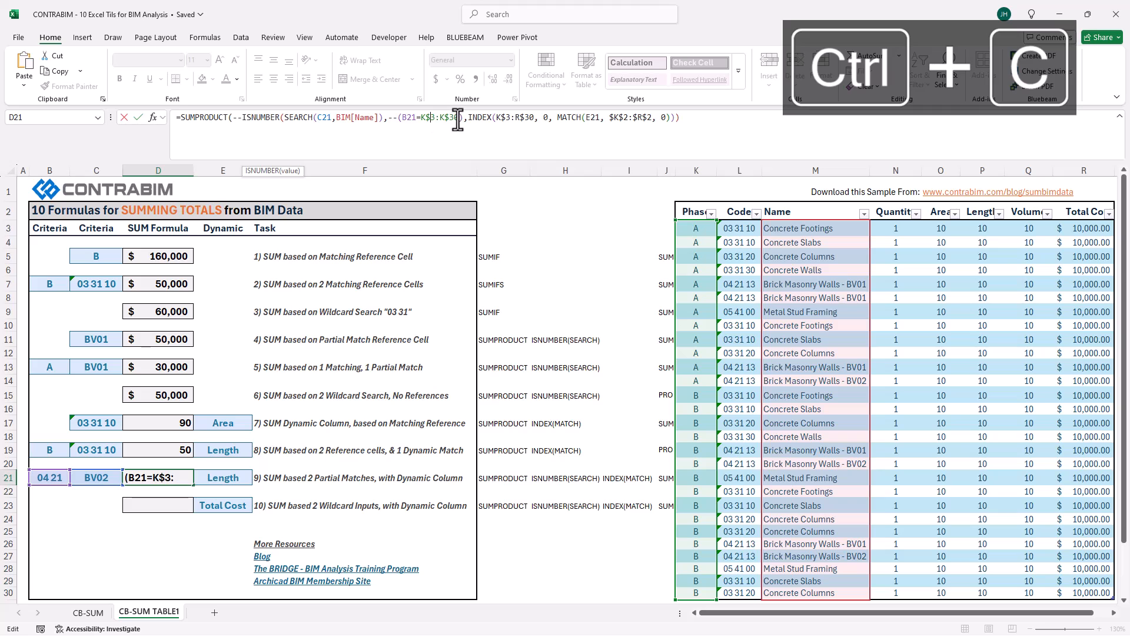
left_click(383, 118)
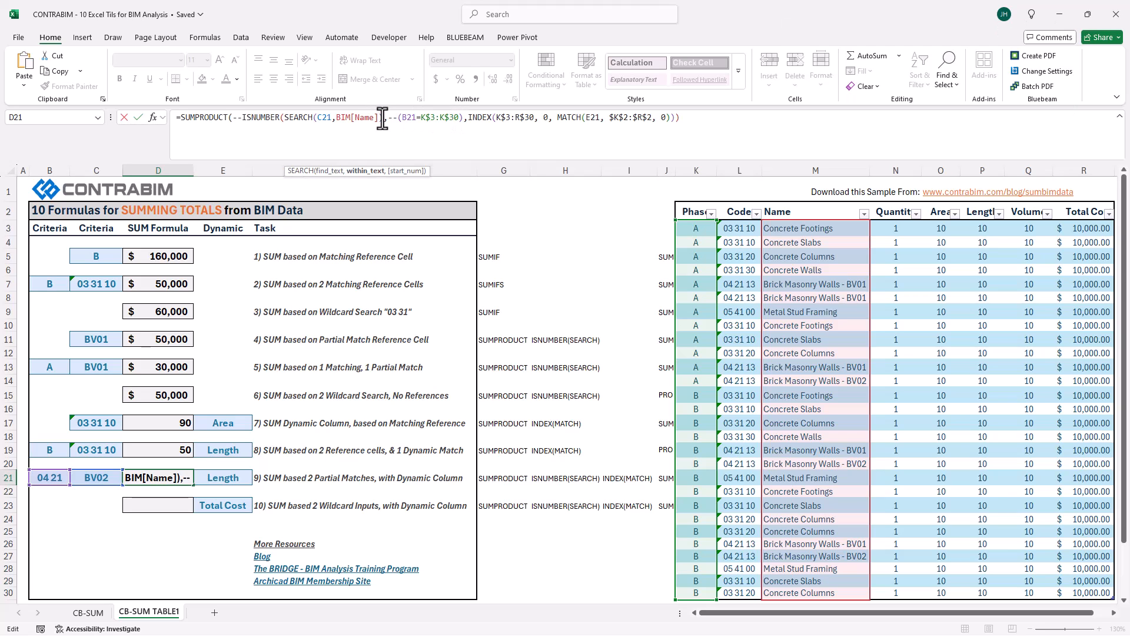
left_click_drag(383, 117, 231, 120)
key("ctrl+c")
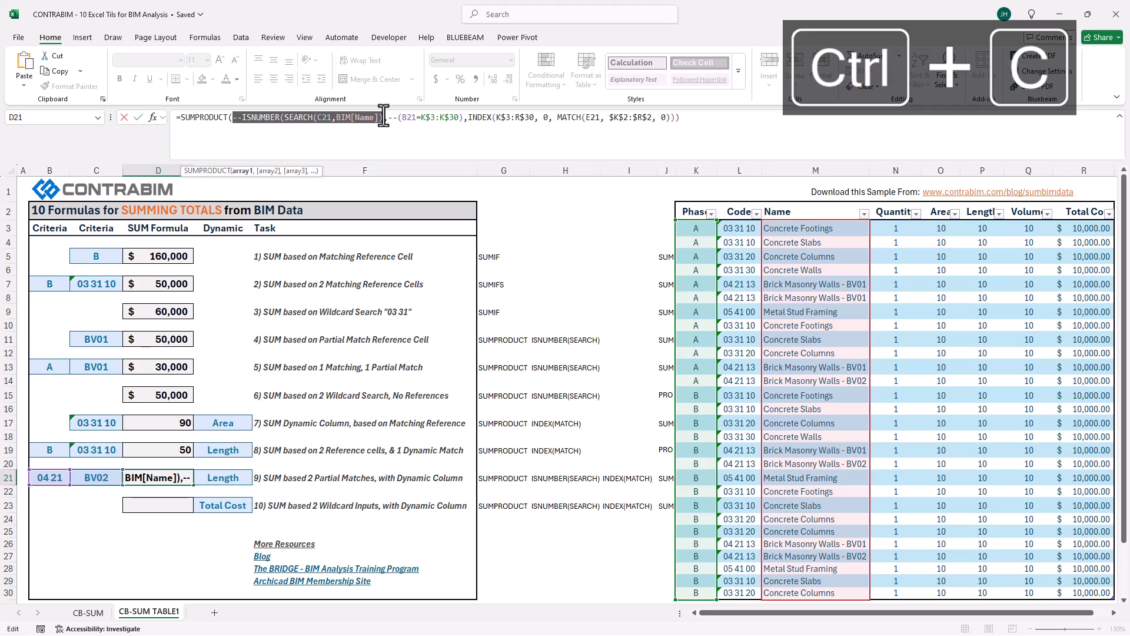
left_click_drag(386, 117, 452, 117)
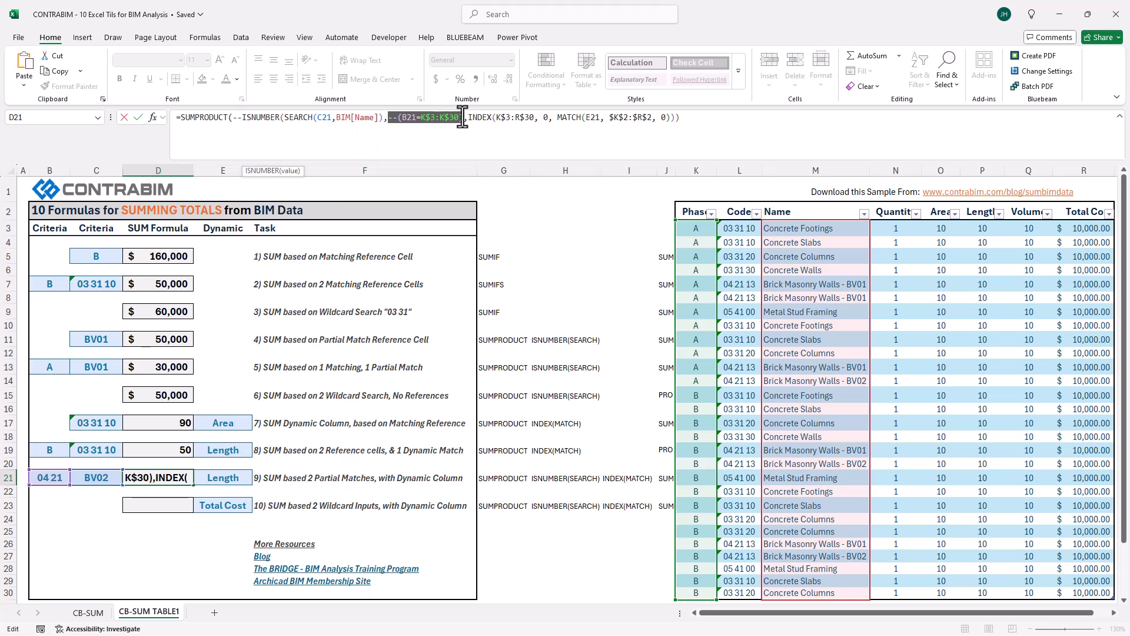
key("ctrl+v")
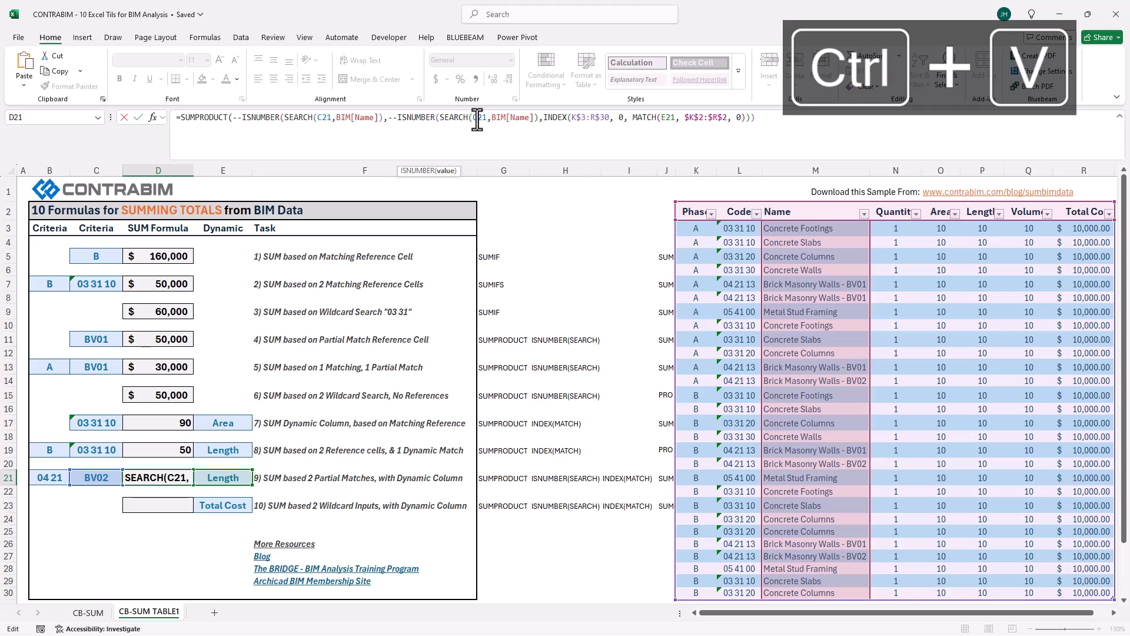
Change the second SEARCH in the D21 formula to look for B21 in the table's Code column, BIM[Code]
left_click(476, 117)
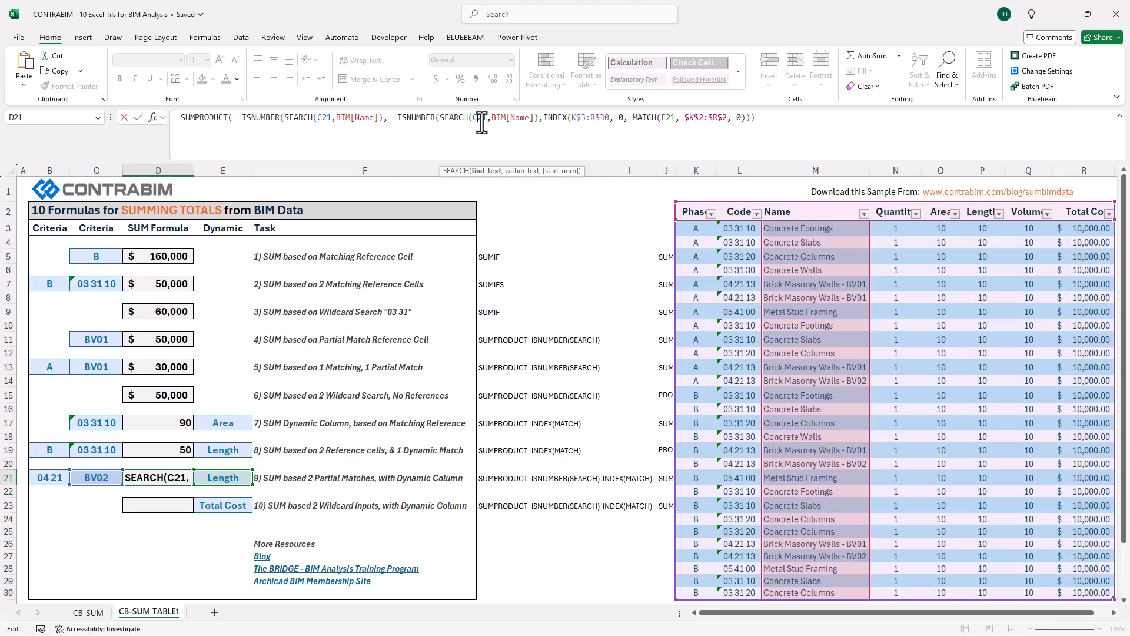
key("Delete")
type("B")
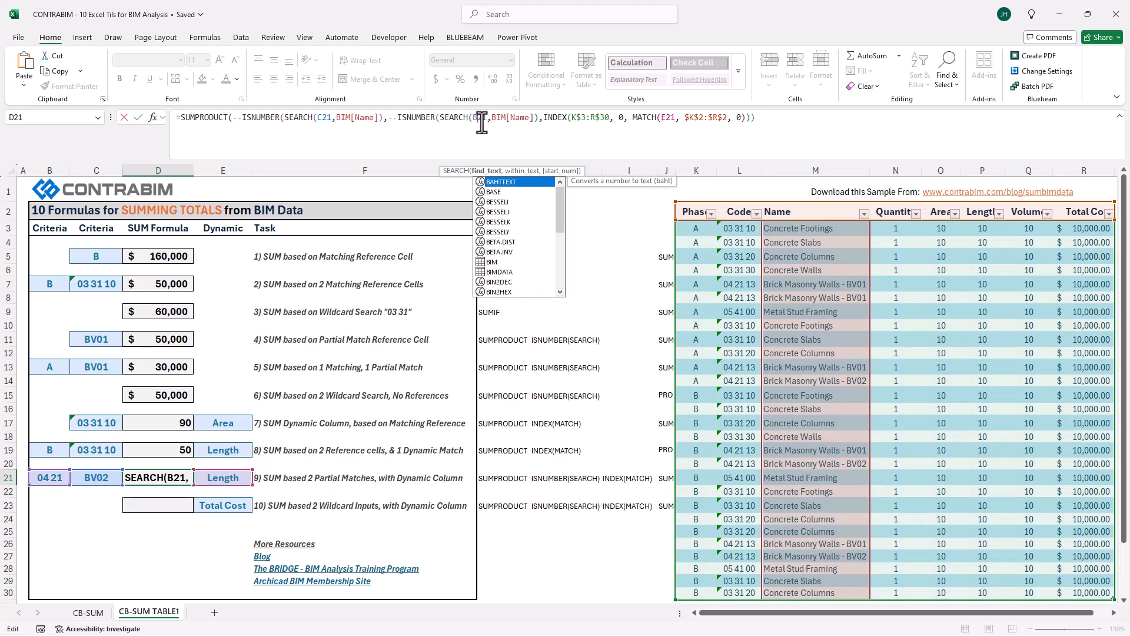
left_click(508, 117)
left_click_drag(528, 116, 513, 121)
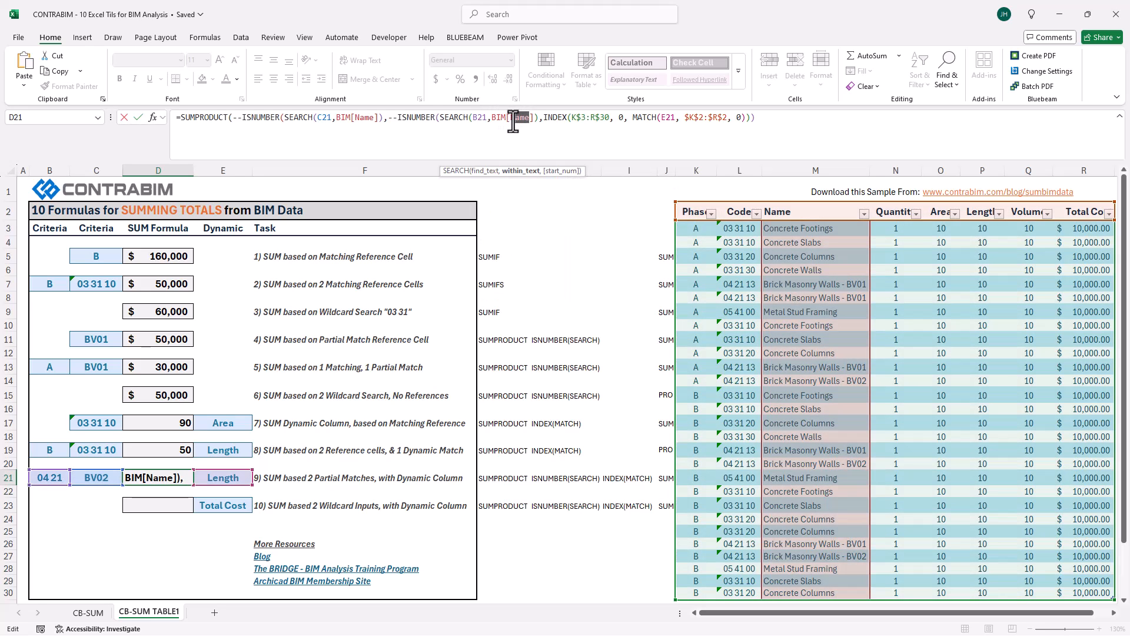
type("c")
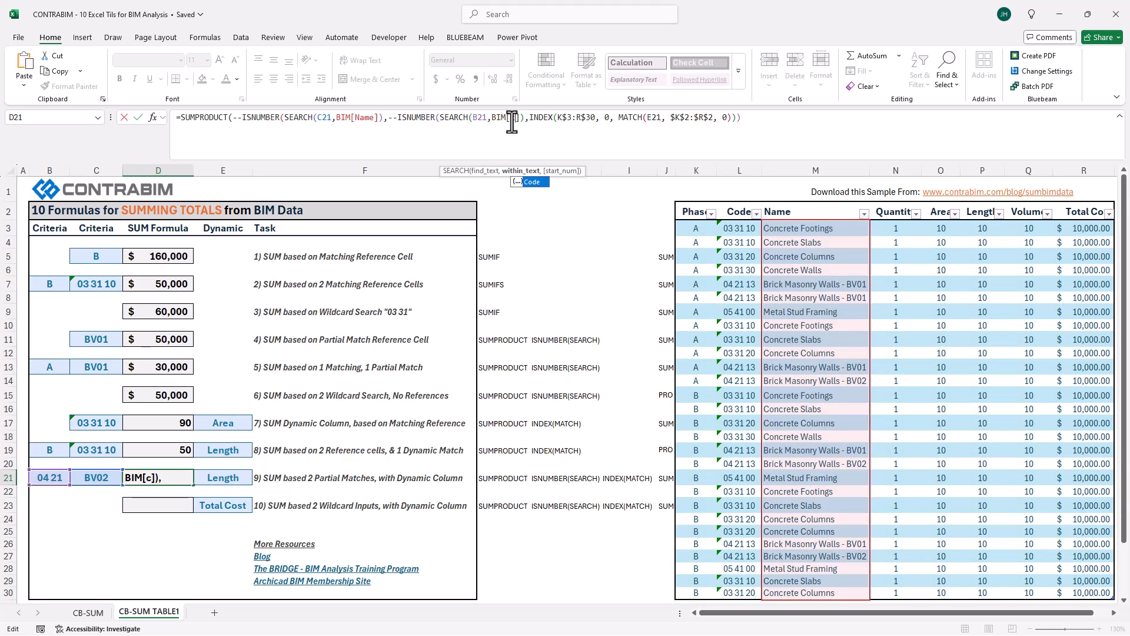
key("Tab")
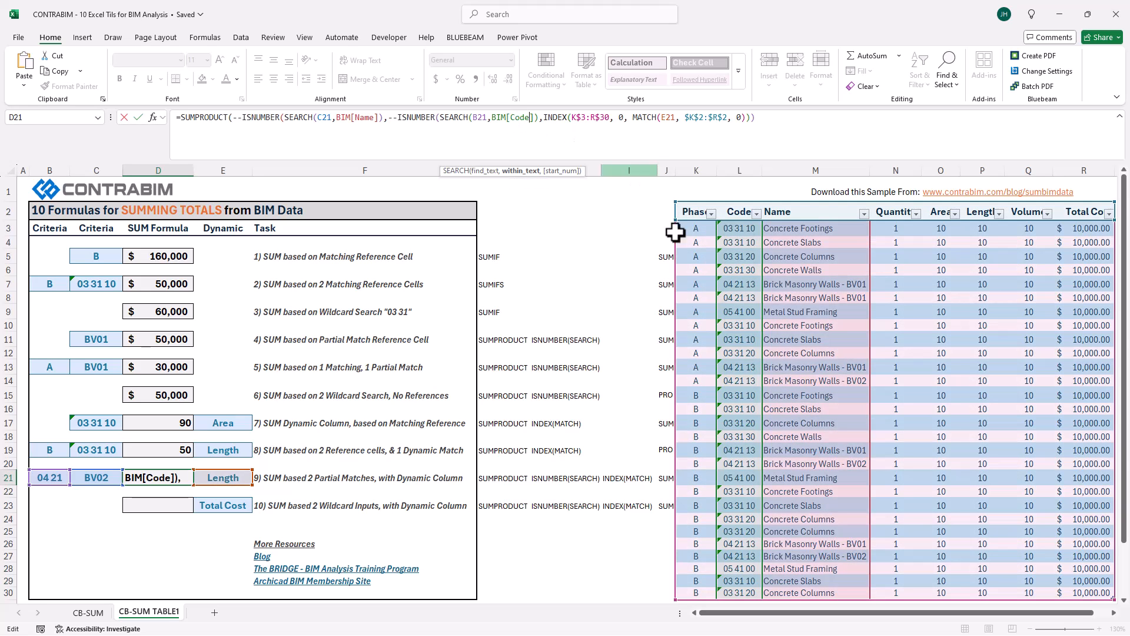
left_click(552, 125)
left_click(519, 122)
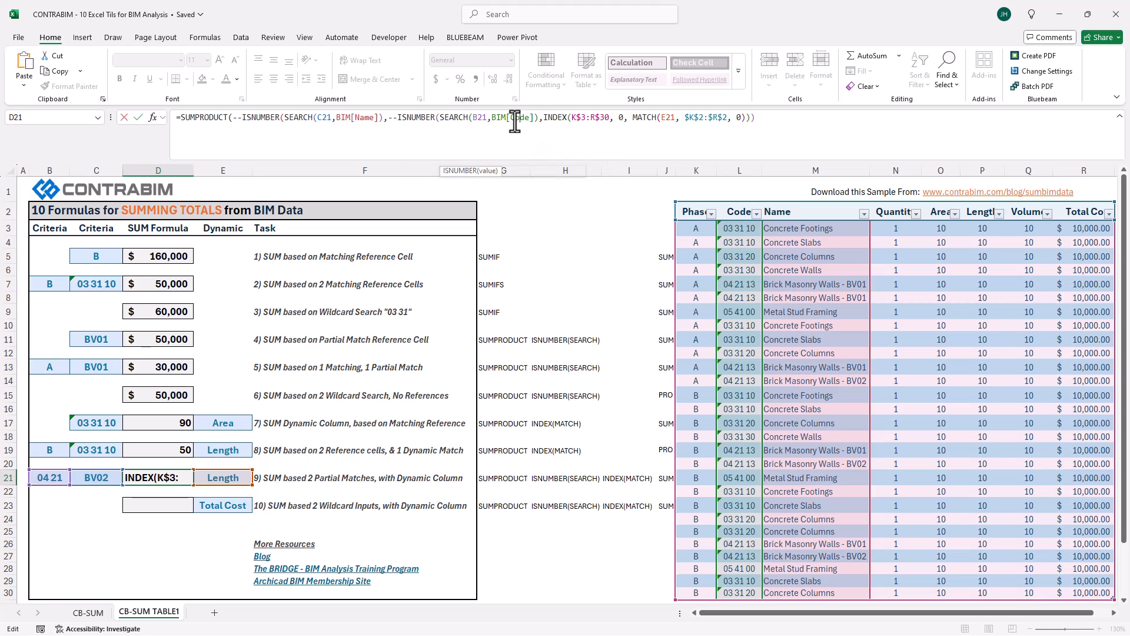
key("alt+Tab")
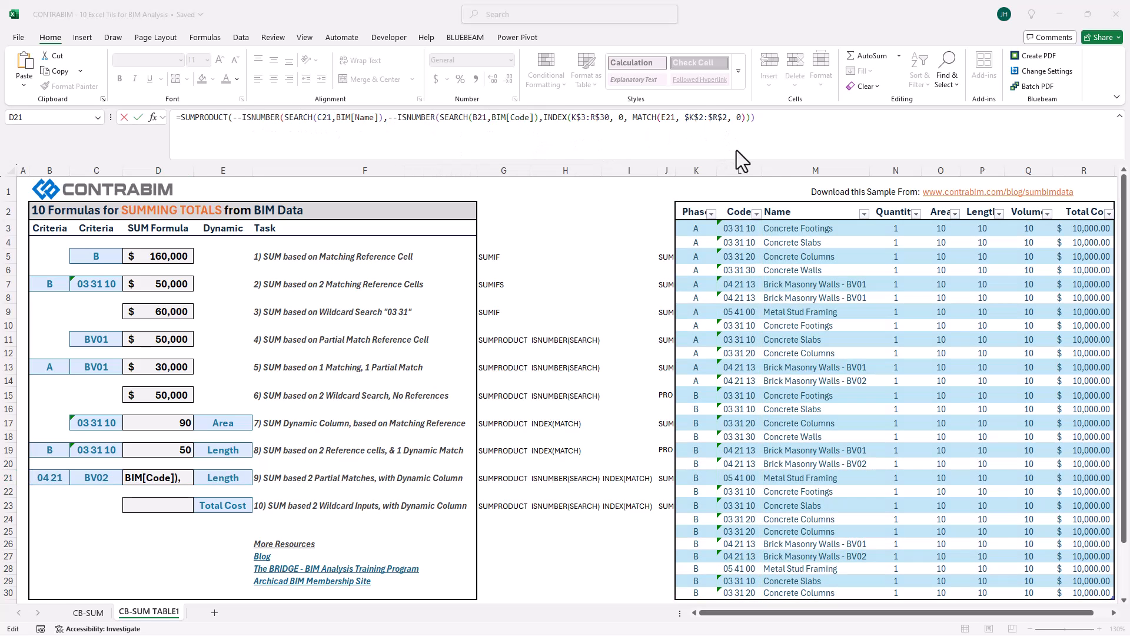
key("alt+Tab")
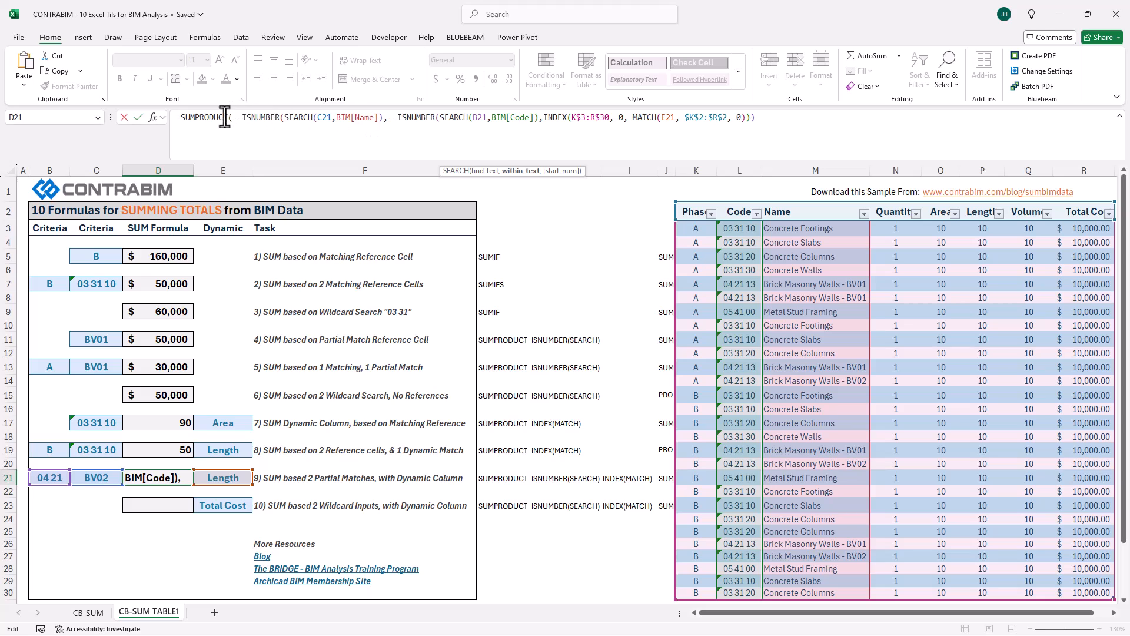
Replace the INDEX array K$3:R$30 in the D21 formula with the whole BIM table
left_click(593, 118)
left_click_drag(571, 117, 608, 117)
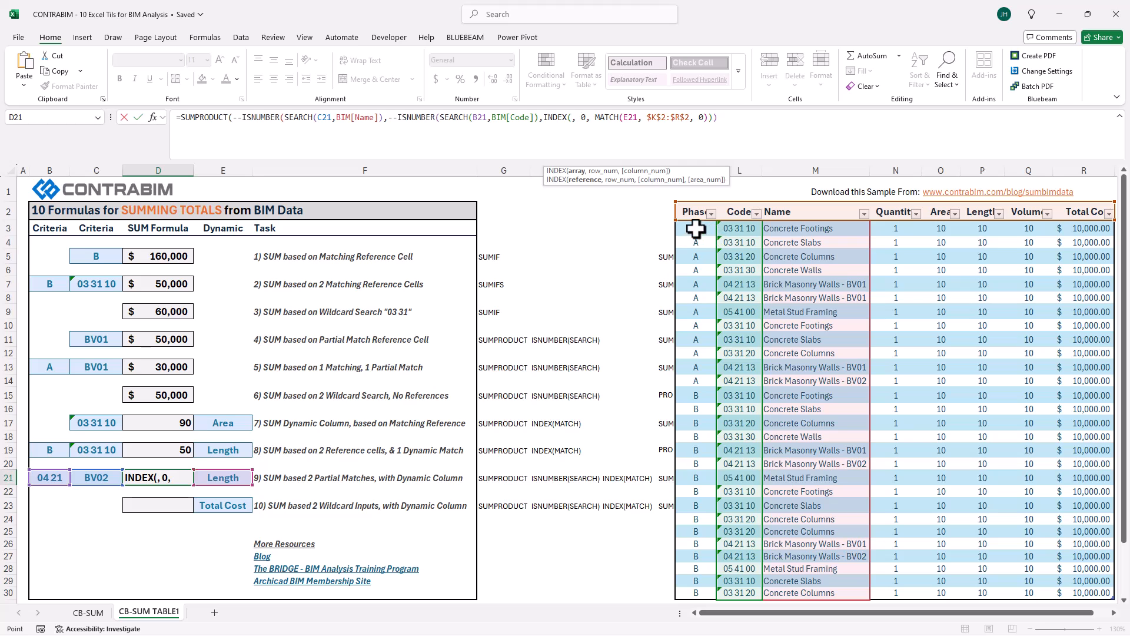
left_click_drag(697, 230, 1100, 575)
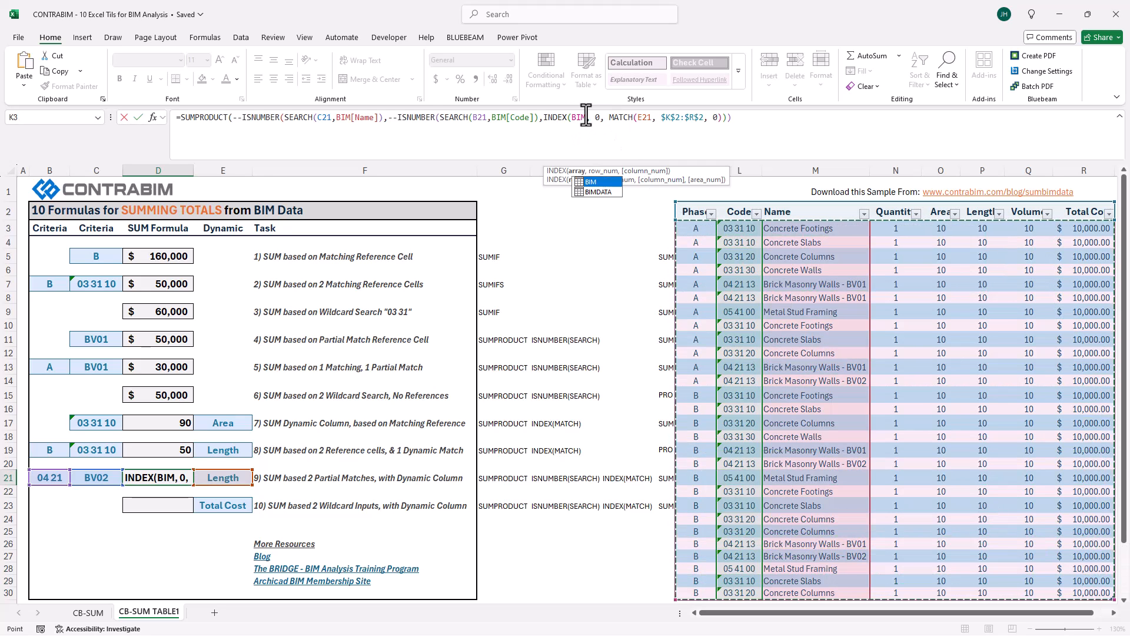
left_click(633, 120)
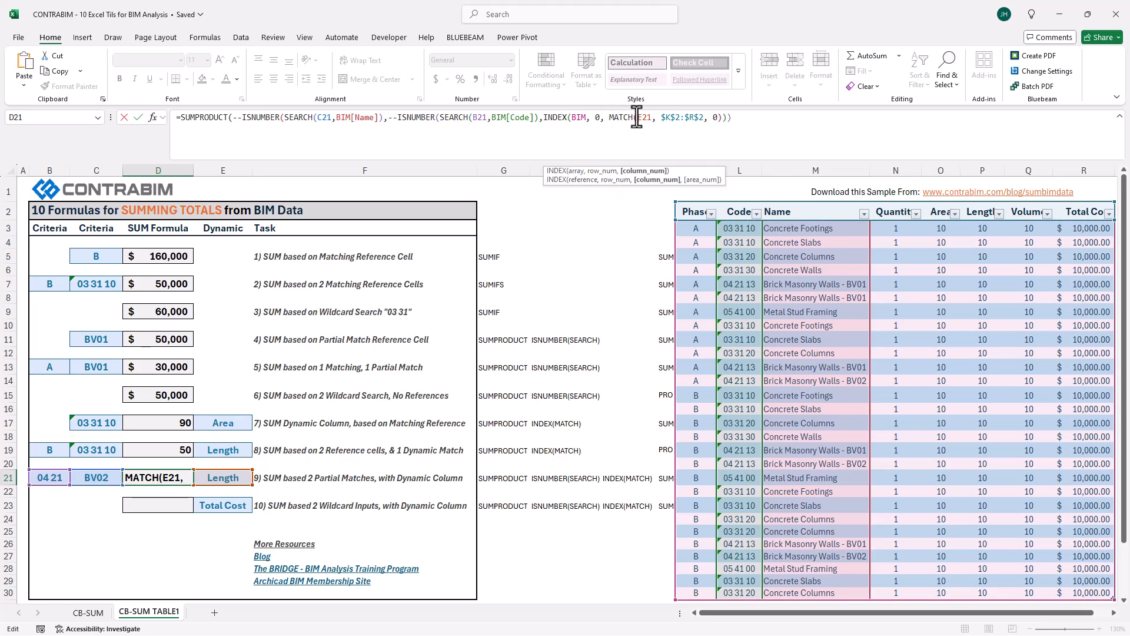
Replace the MATCH lookup range $K$2:$R$2 in the D21 formula with the table header row, BIM[#Headers]
left_click(639, 116)
left_click(664, 117)
left_click_drag(661, 118, 699, 124)
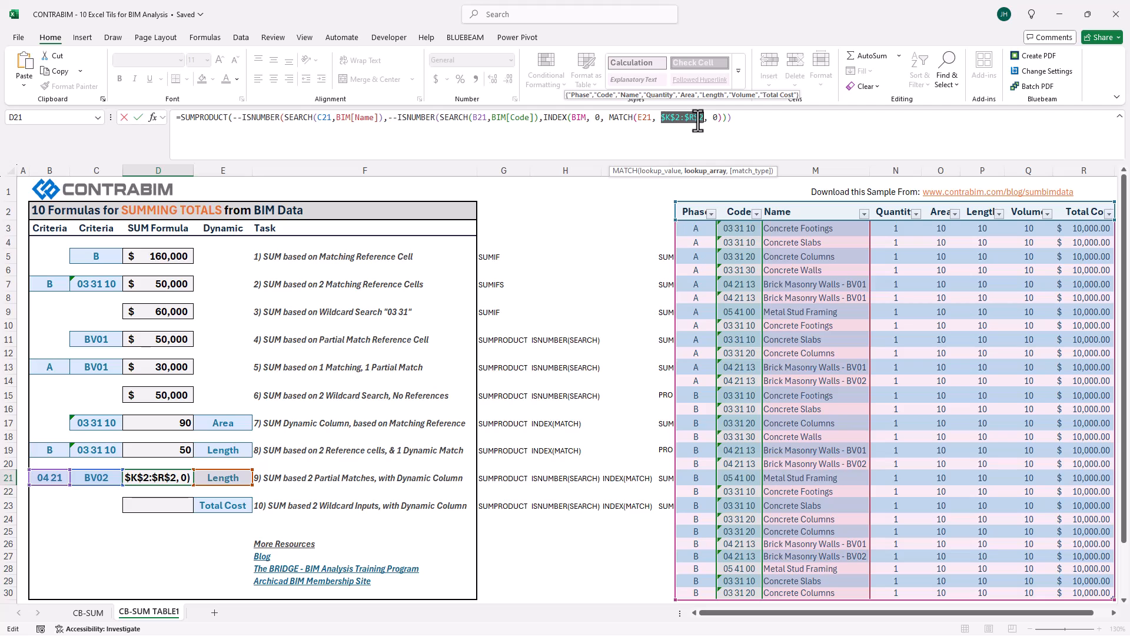
key("Delete")
left_click_drag(685, 212, 1077, 213)
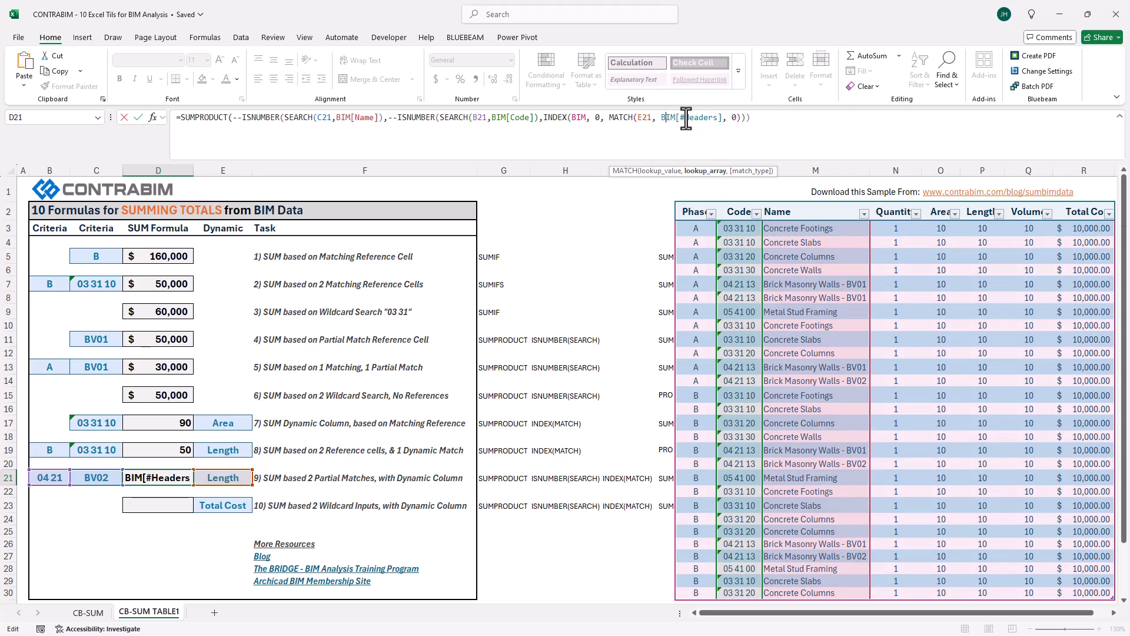
Review the arguments of the D21 formula and try to enter it
left_click(752, 117)
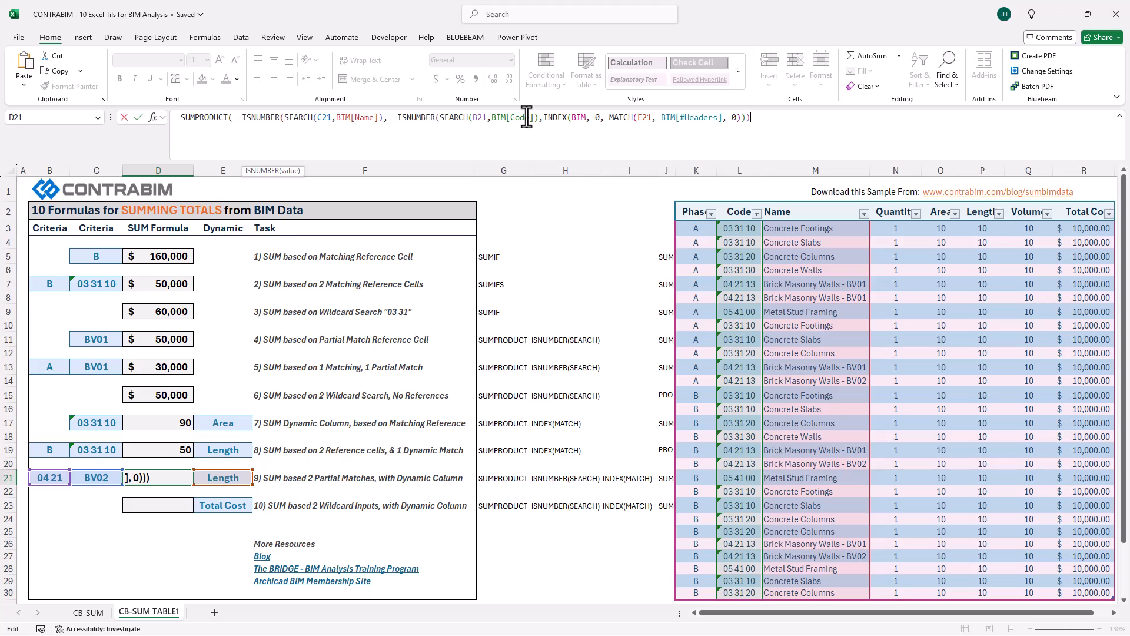
left_click(348, 116)
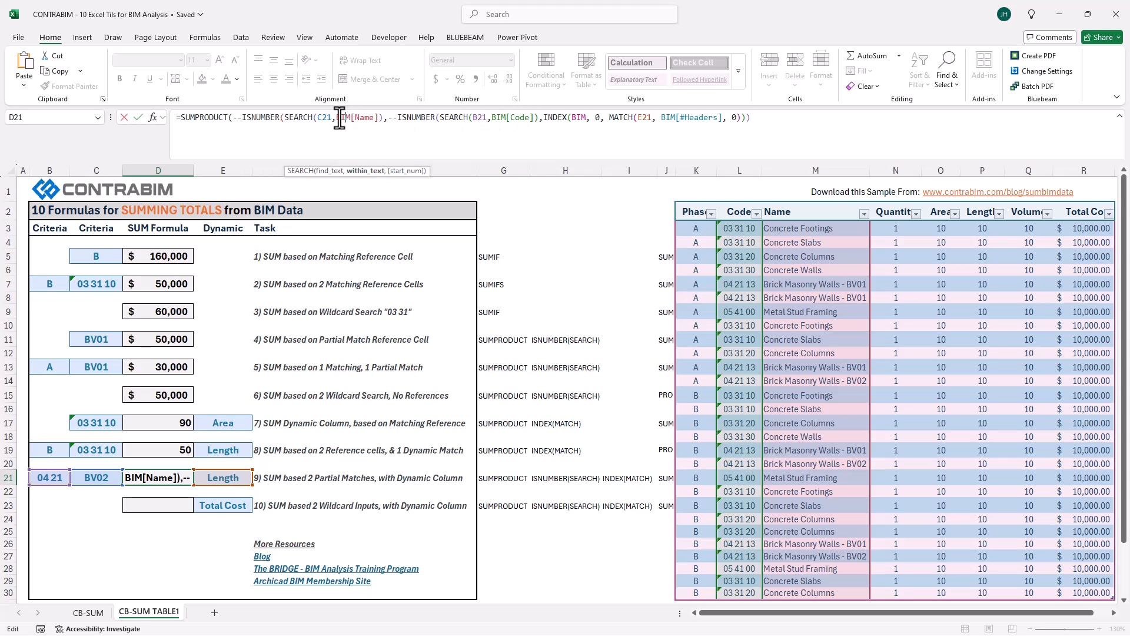
left_click(774, 117)
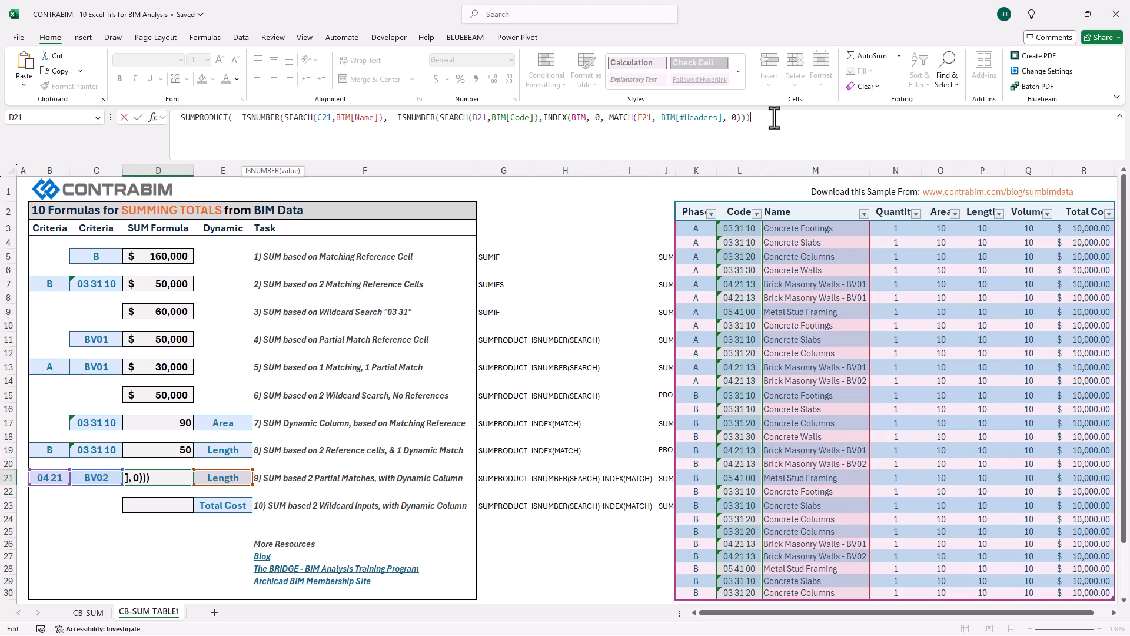
key("Return")
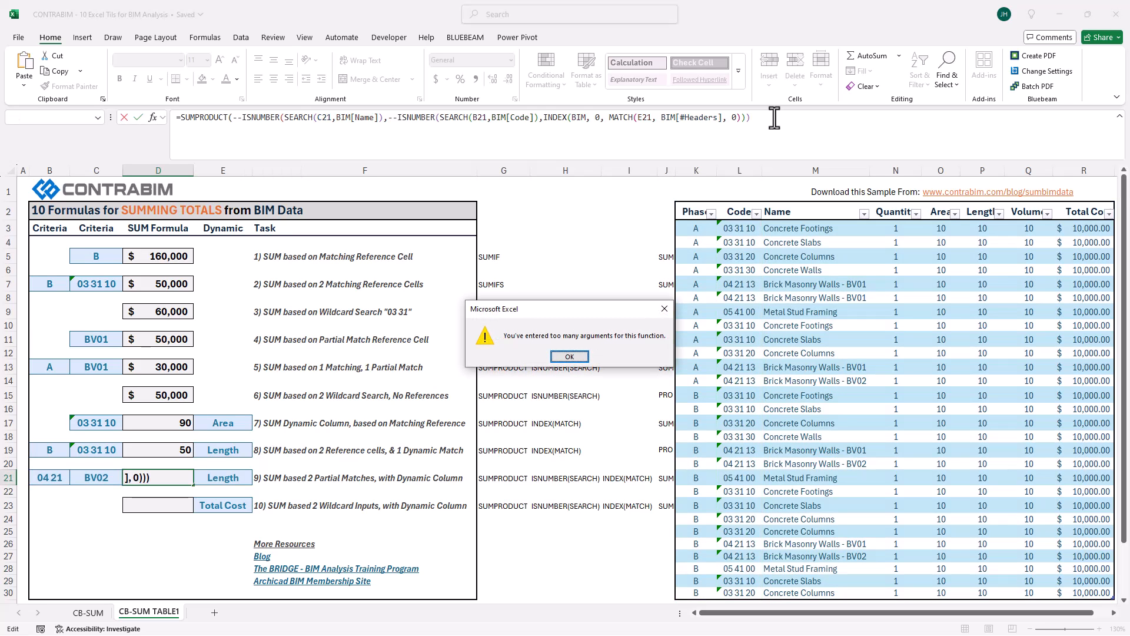
left_click(568, 357)
left_click(478, 118)
left_click(646, 119)
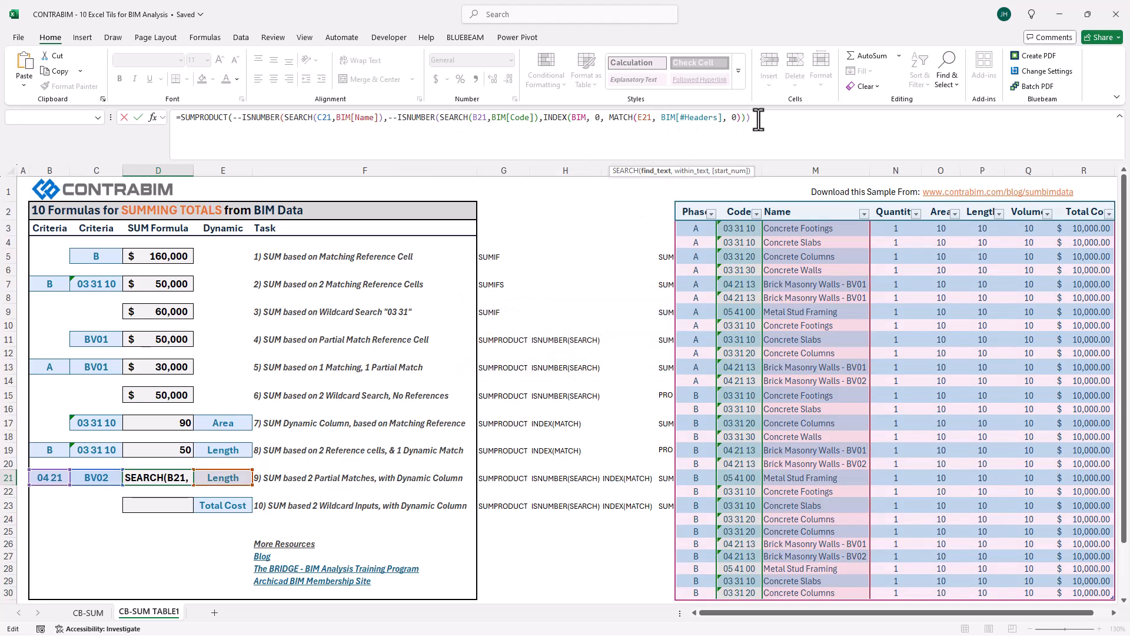
left_click(764, 118)
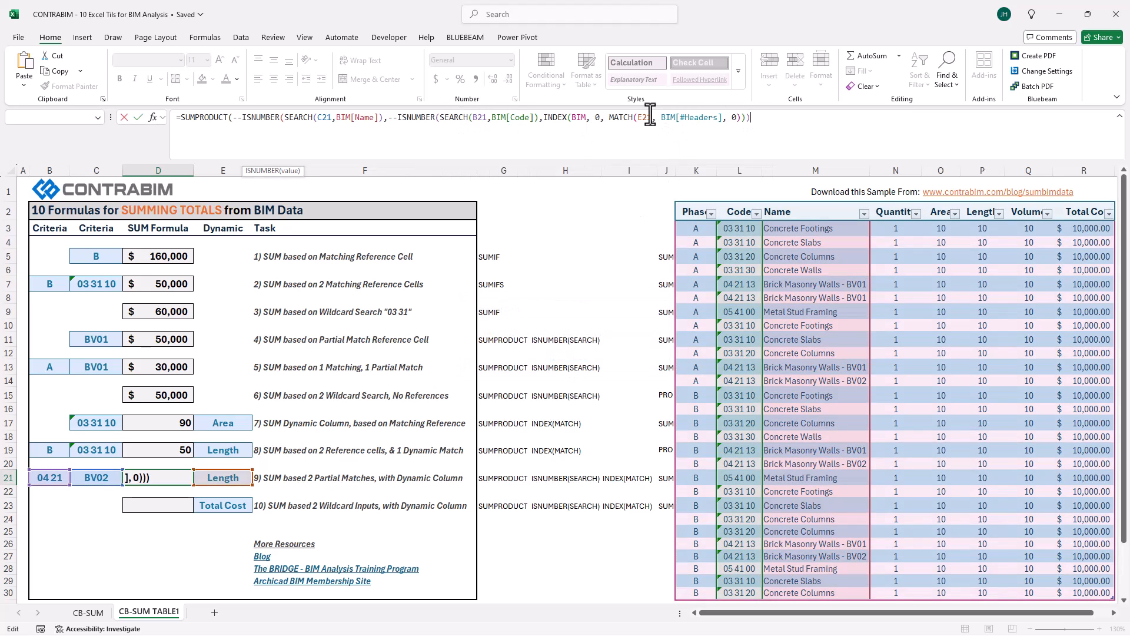
key("Return")
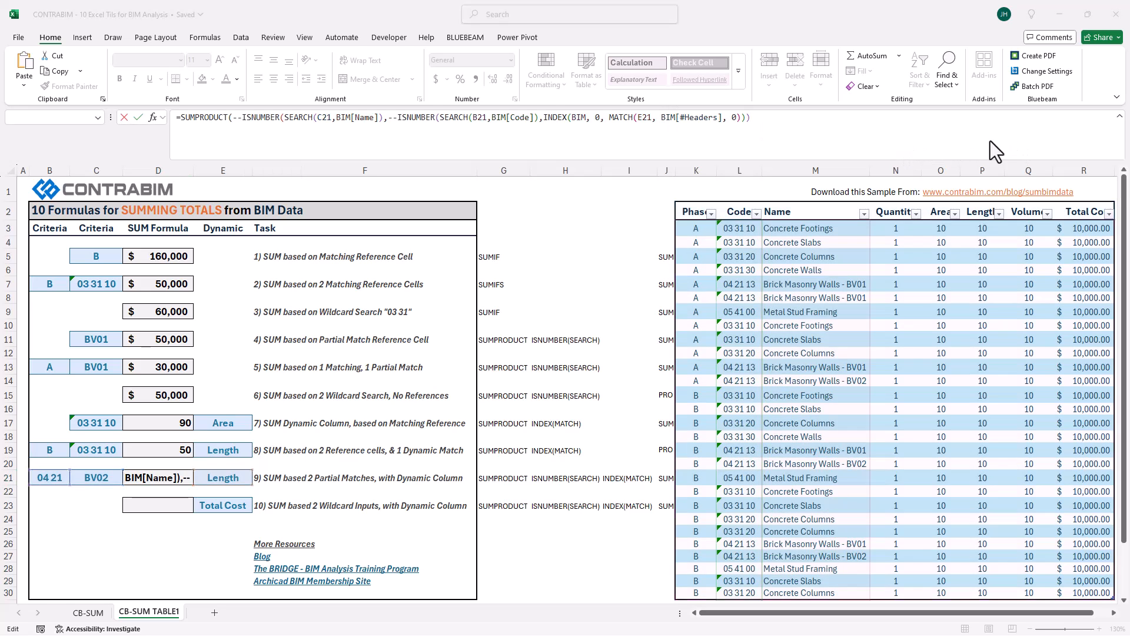
key("Return")
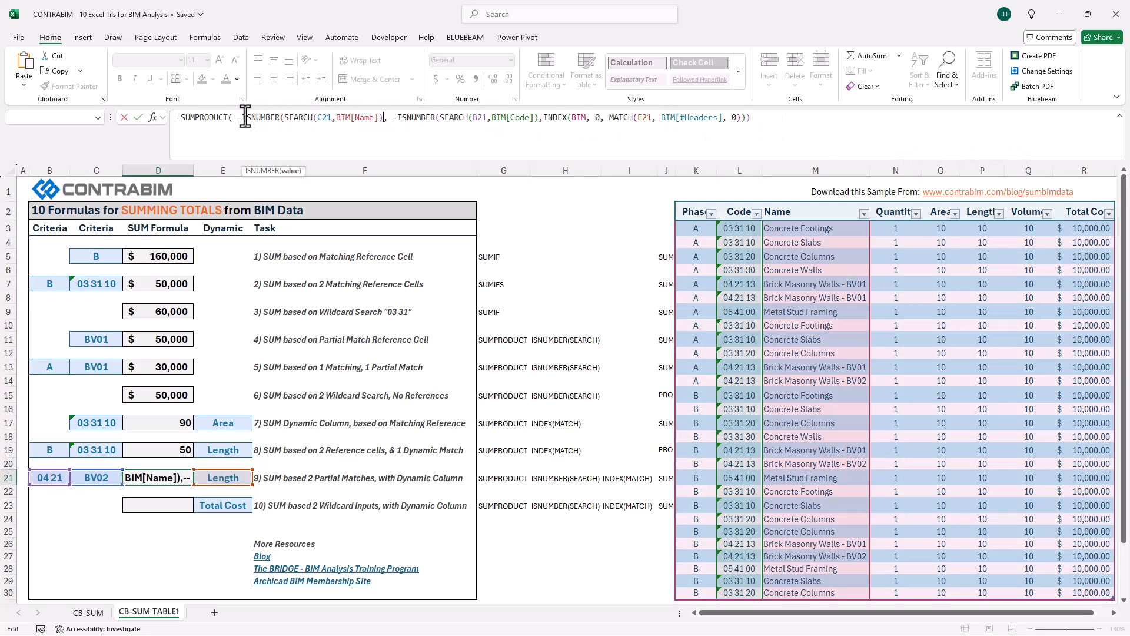
Add the missing closing parenthesis after BIM[Name]) and after BIM[Code]) in the D21 formula and enter it
type(")")
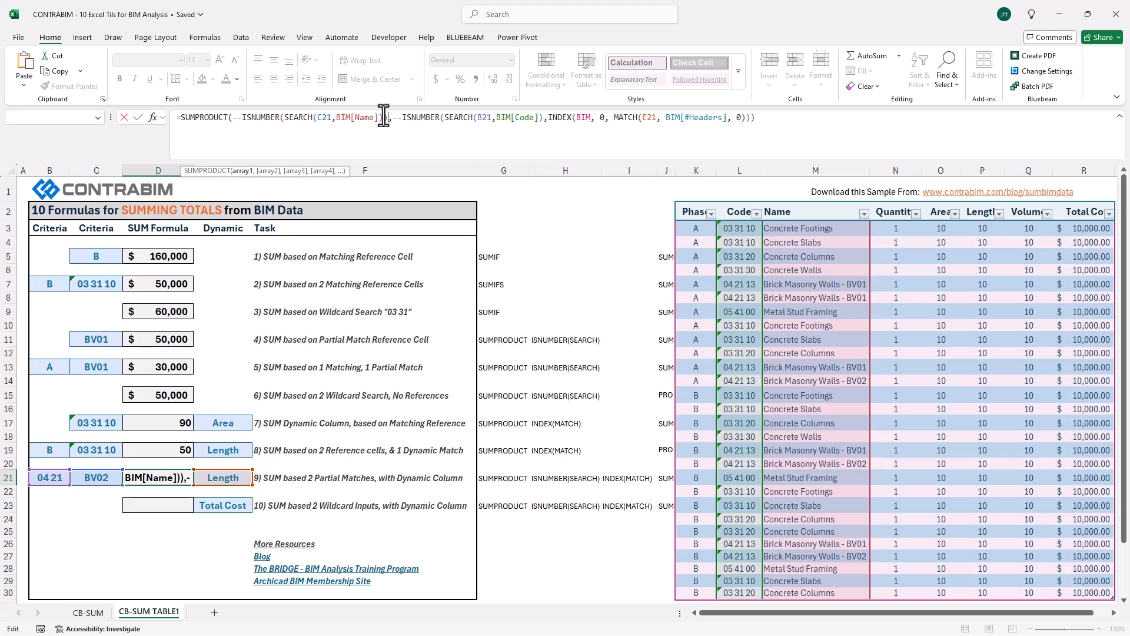
left_click(421, 117)
left_click(545, 118)
type(")")
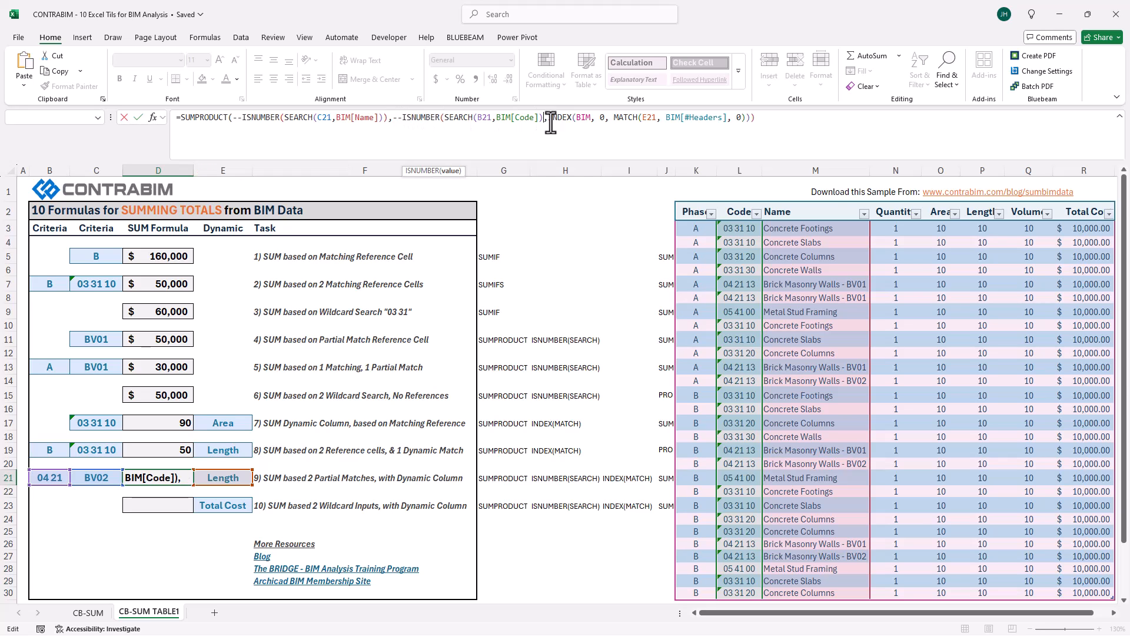
type(")")
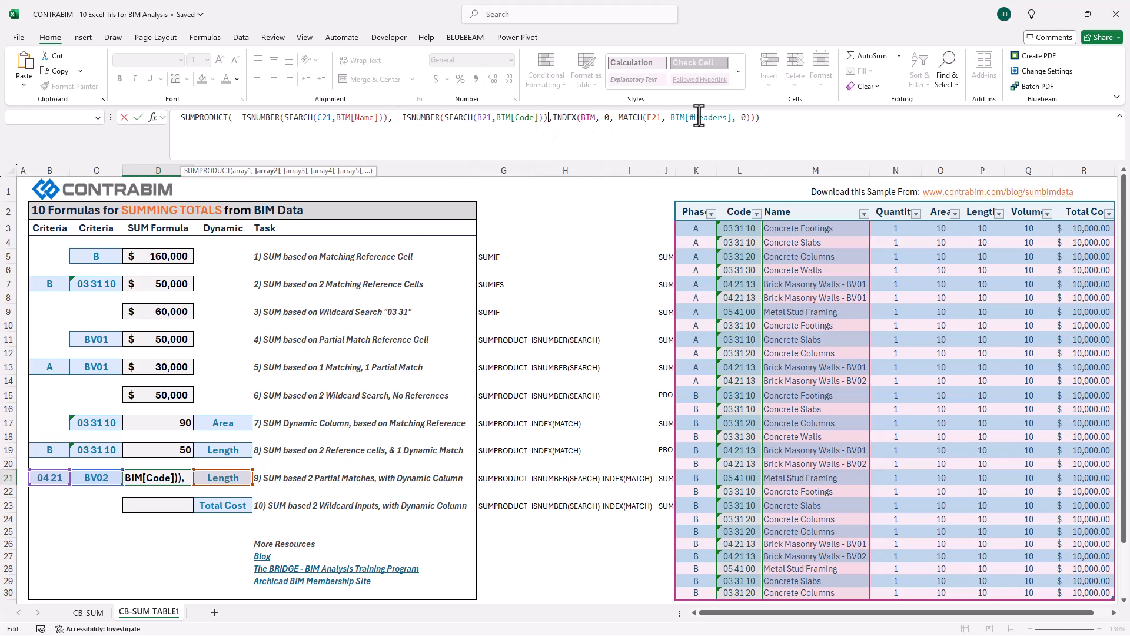
left_click(774, 118)
key("Return")
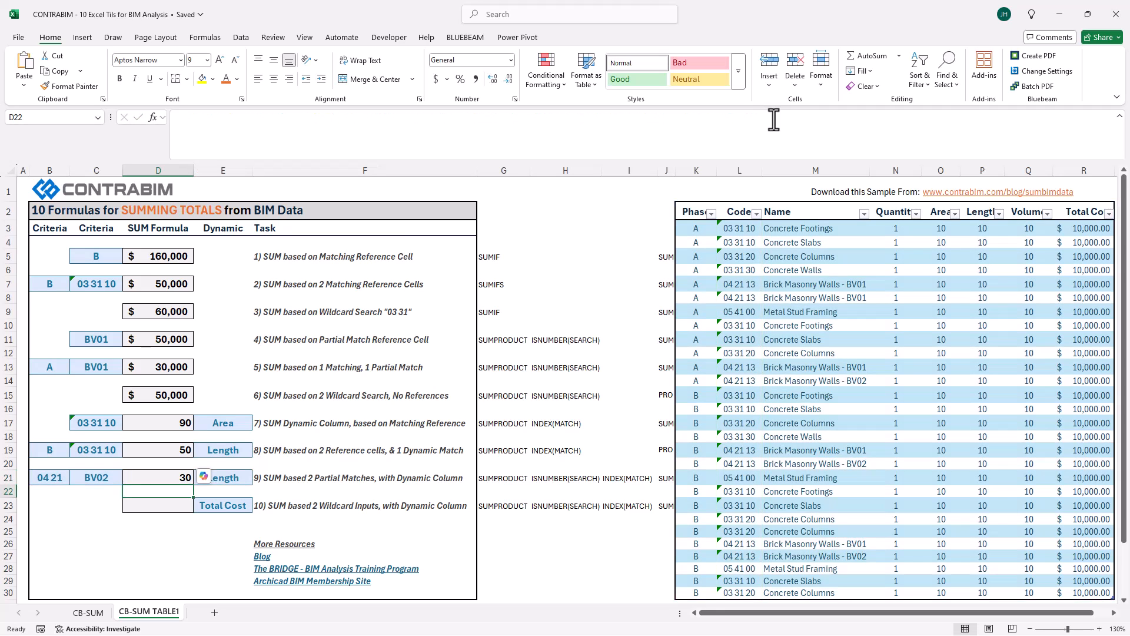
Break the D21 formula into separate lines after SUMPRODUCT( and after each ISNUMBER(SEARCH()) argument, leaving INDEX(MATCH) on its own line
left_click(259, 505)
left_click(169, 478)
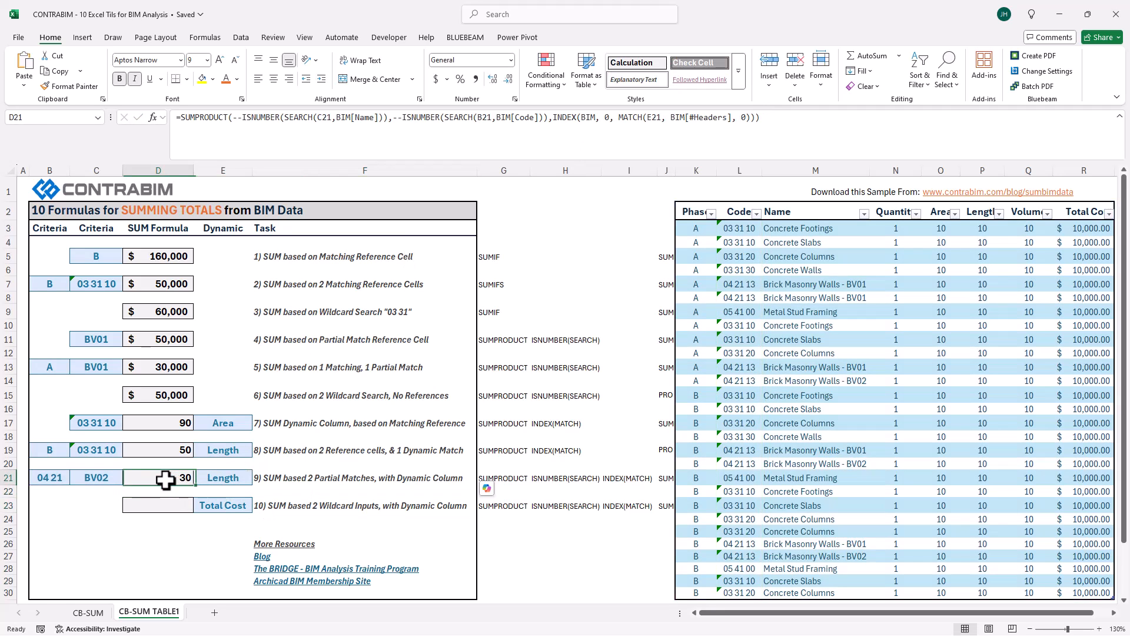
left_click(440, 117)
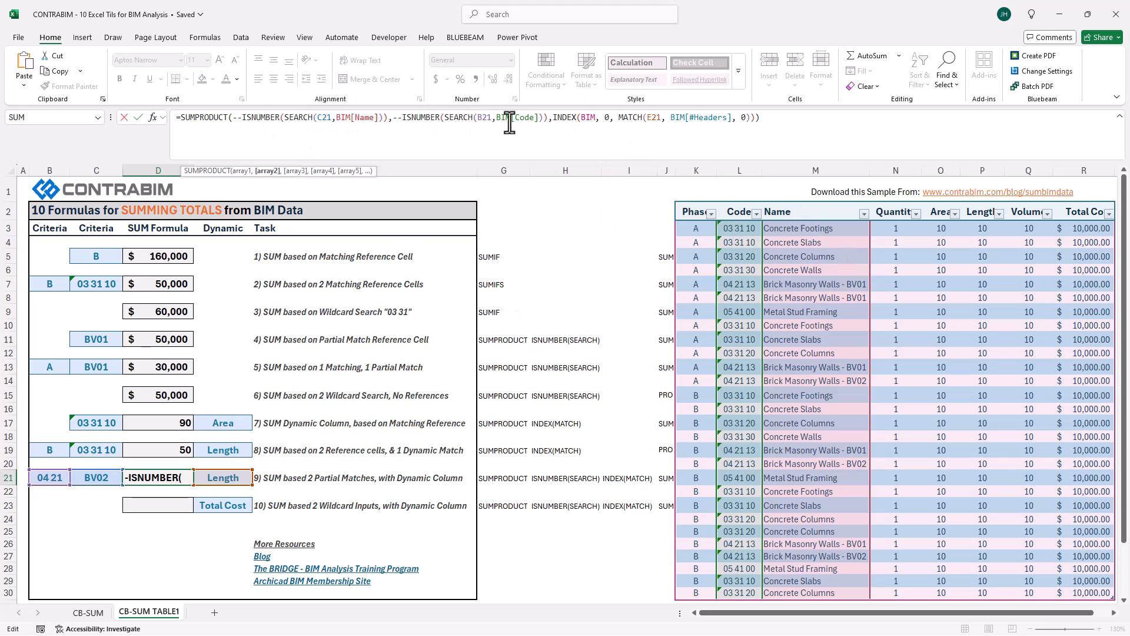
left_click(233, 117)
key("alt+Return")
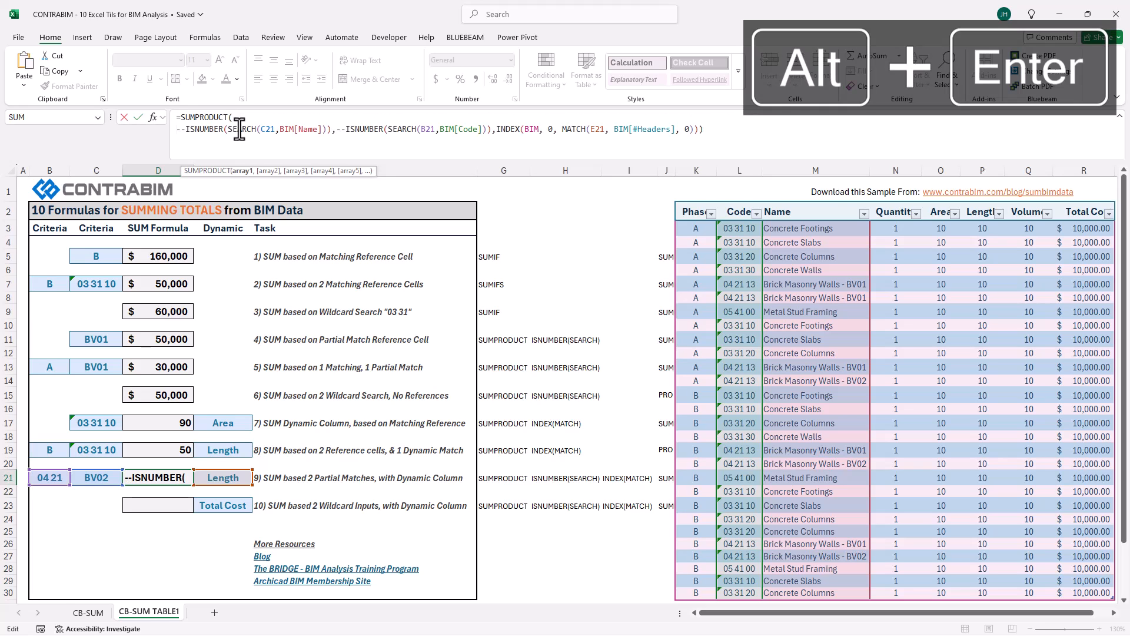
left_click(337, 129)
key("alt+Return")
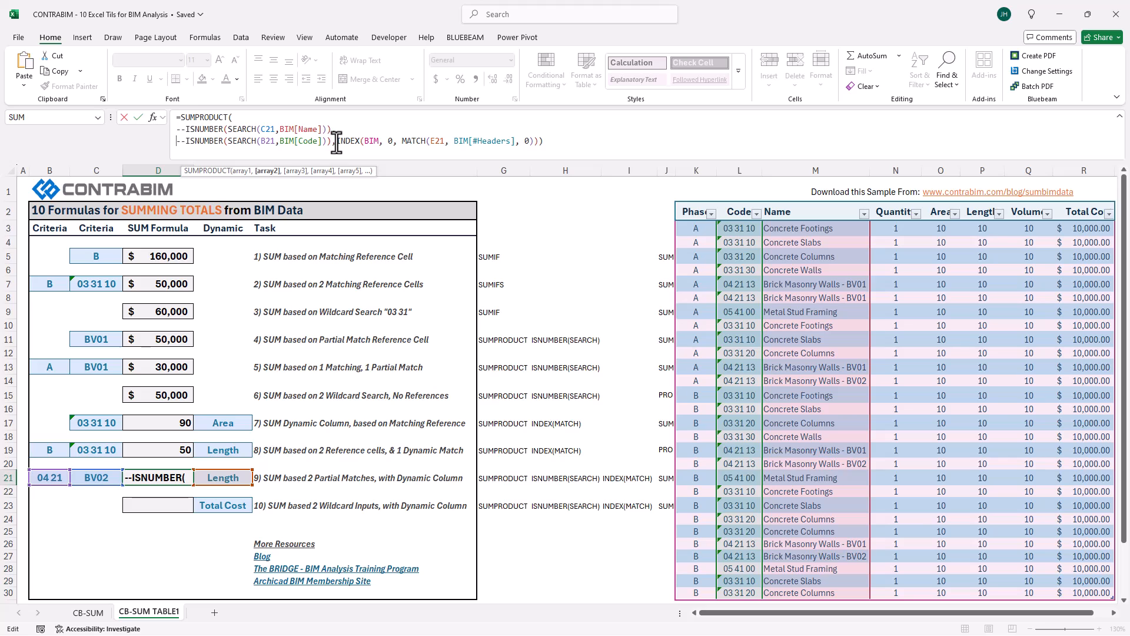
left_click(337, 141)
key("alt+Return")
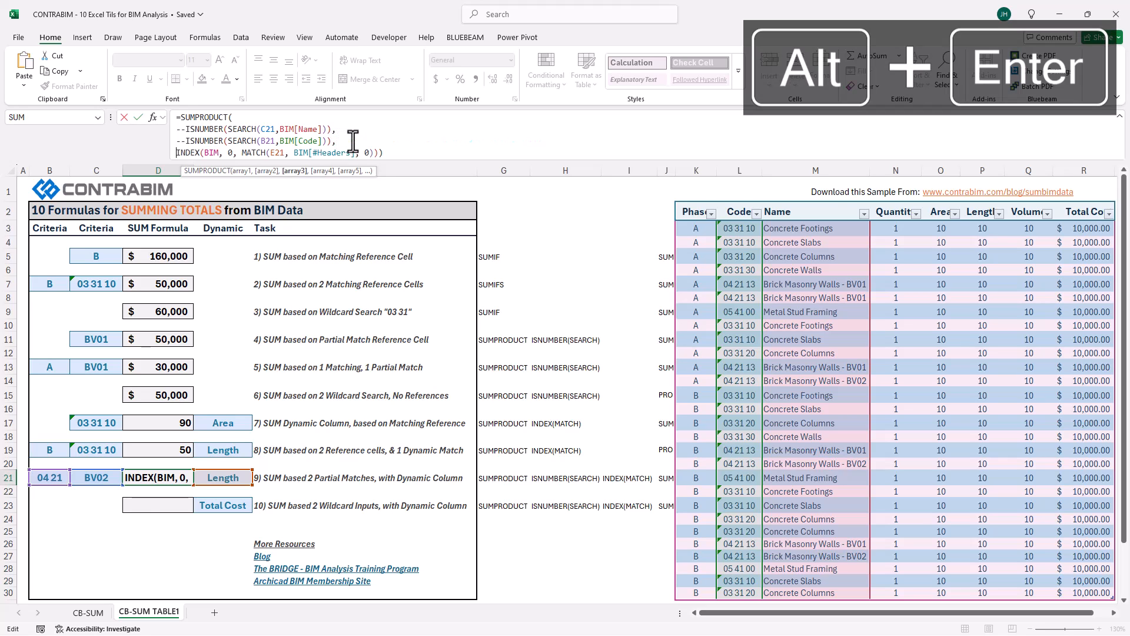
Review the BIM[Name], BIM[Code] and BIM[#Headers] references in the D21 formula and enter it
left_click(286, 141)
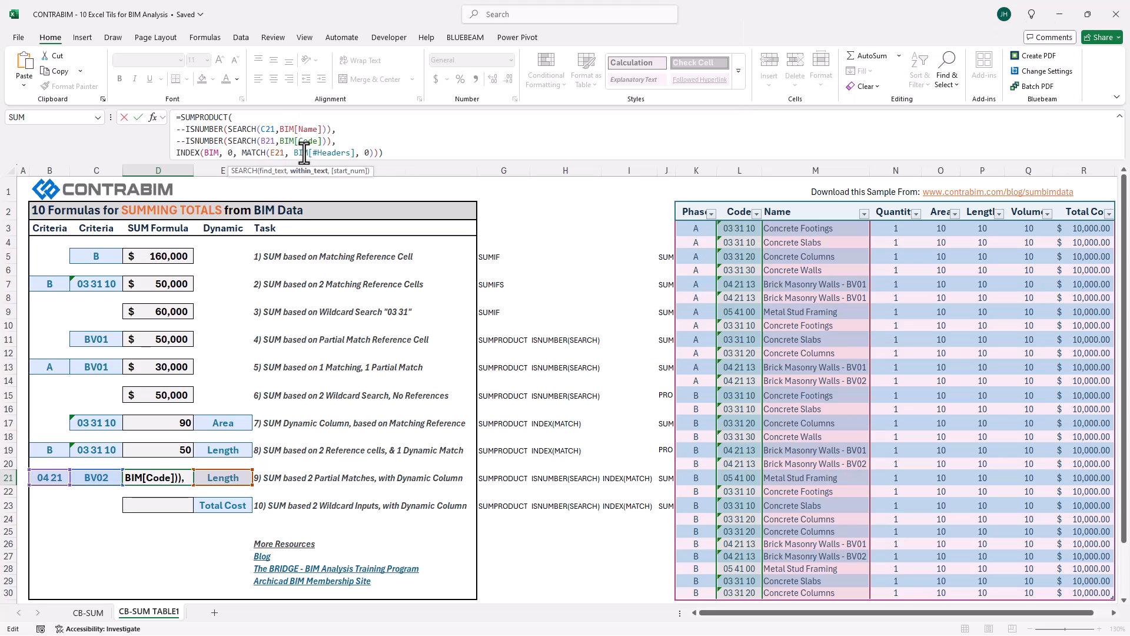
left_click(298, 154)
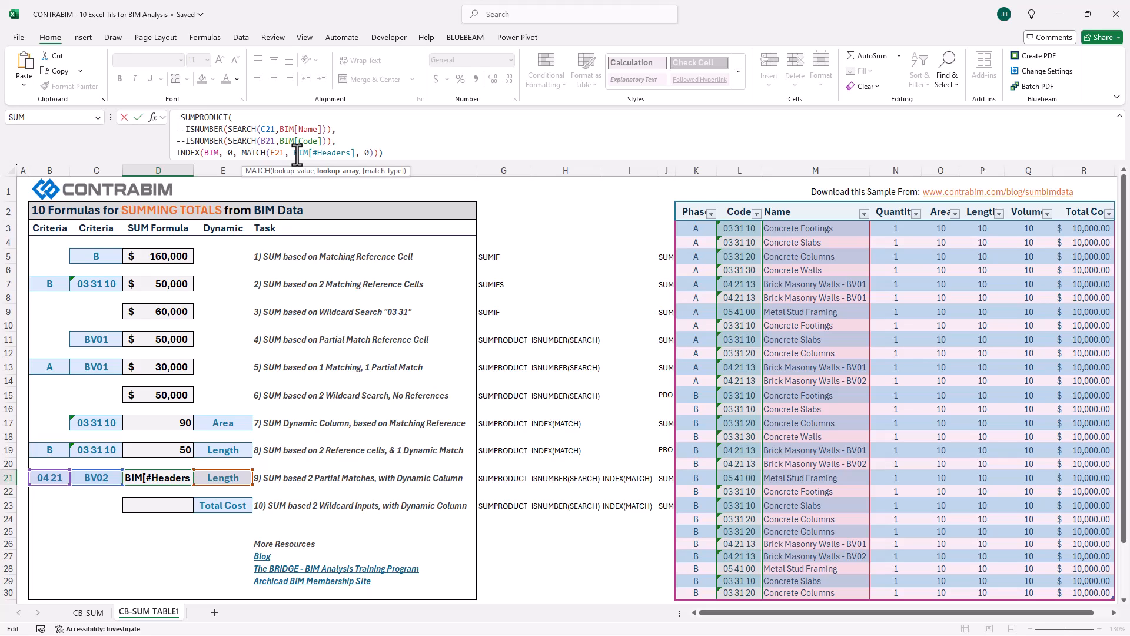
left_click(288, 129)
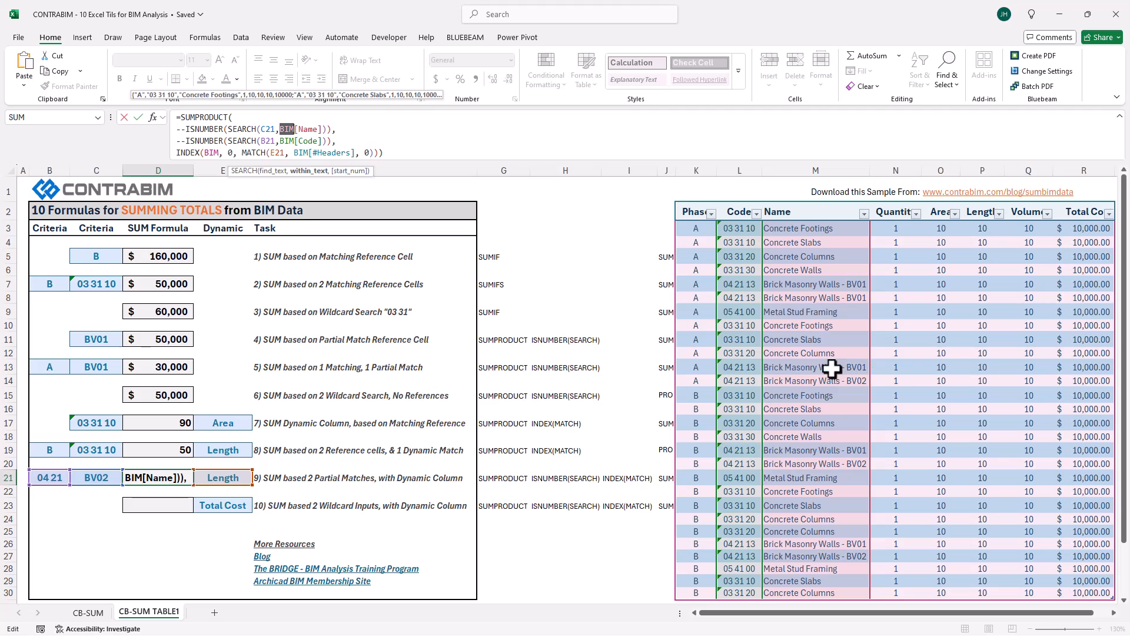
left_click(309, 141)
left_click(328, 154)
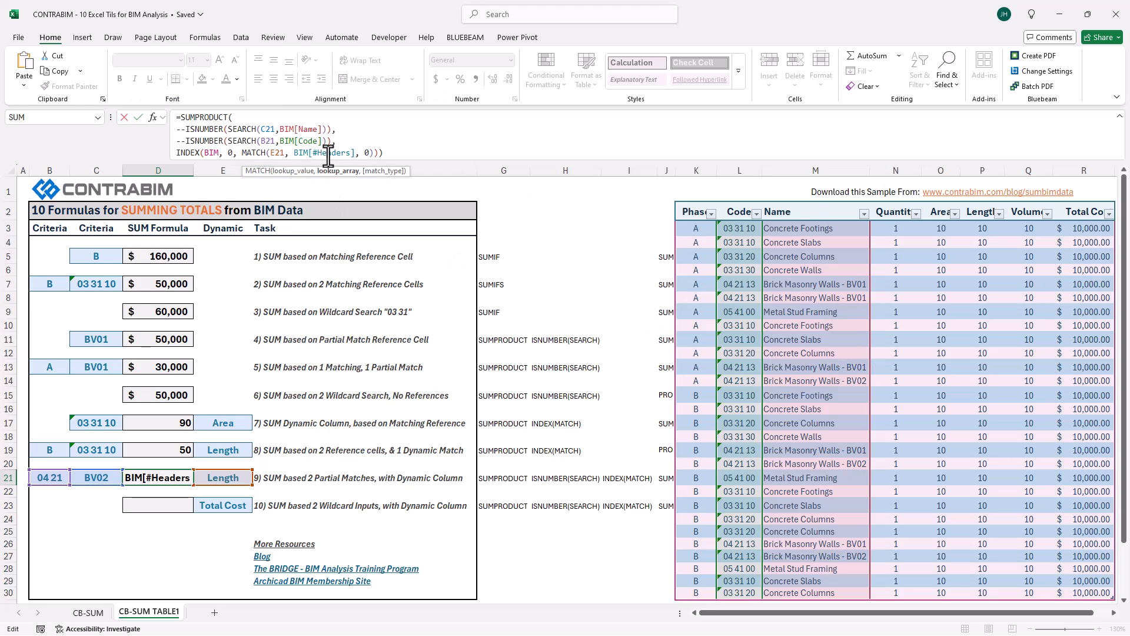
left_click(431, 152)
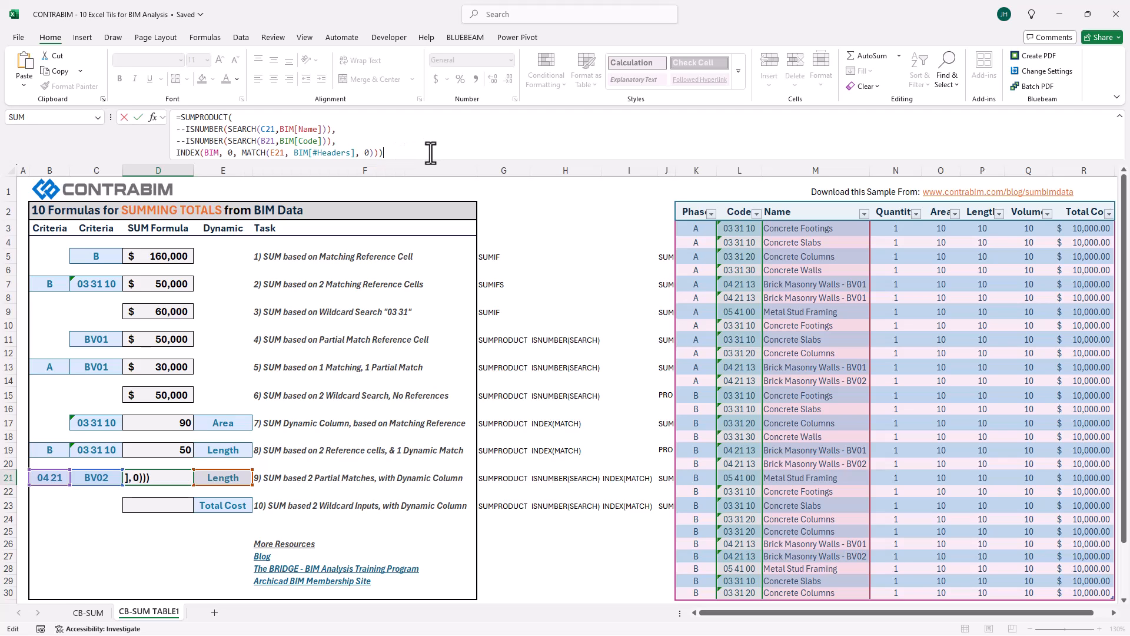
key("Return")
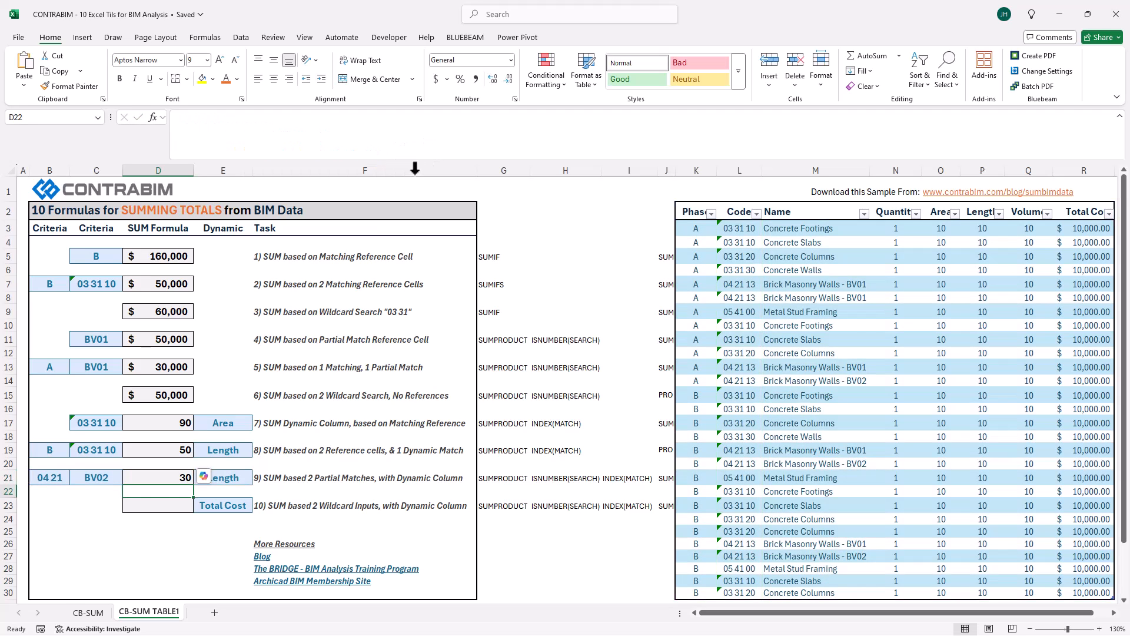
Copy the D21 formula into D23 and open the copy for editing
left_click(171, 505)
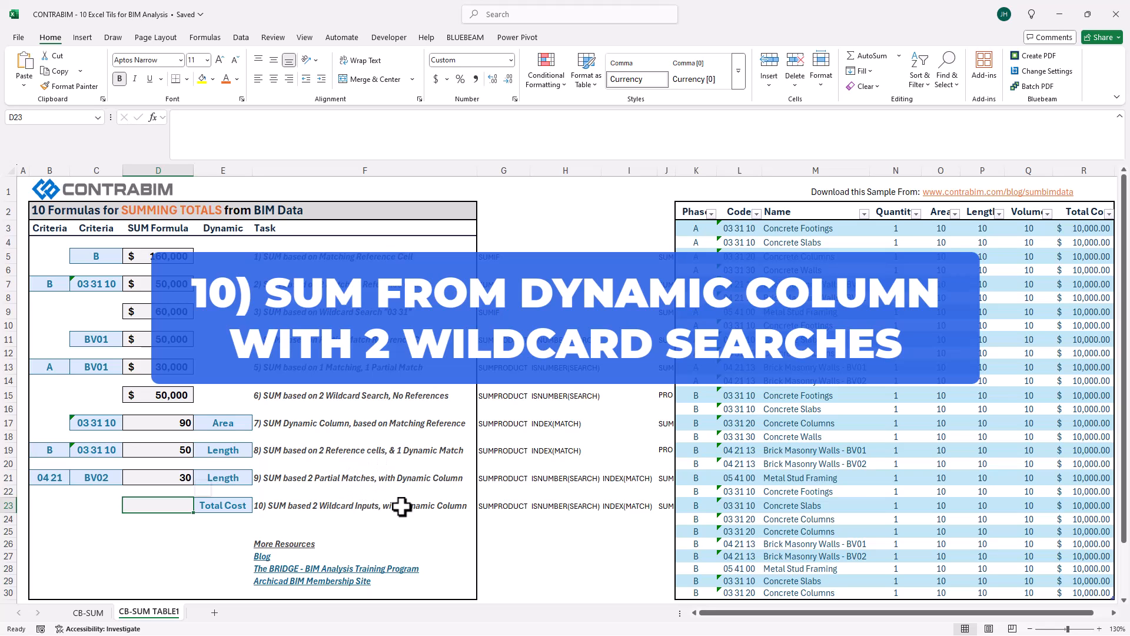
left_click(163, 475)
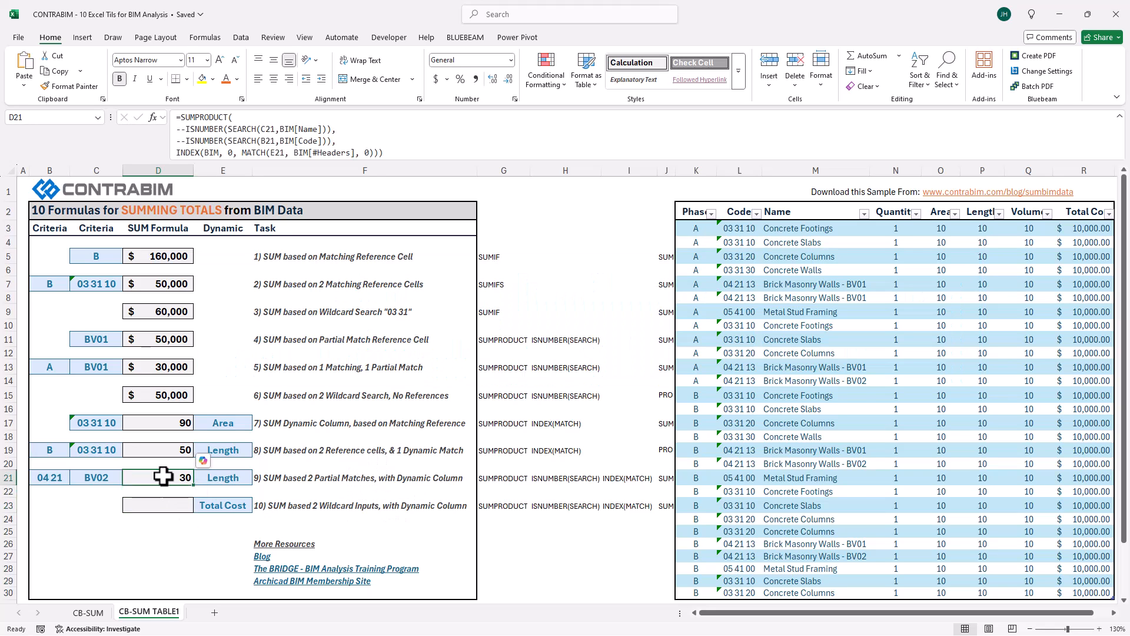
key("ctrl+c")
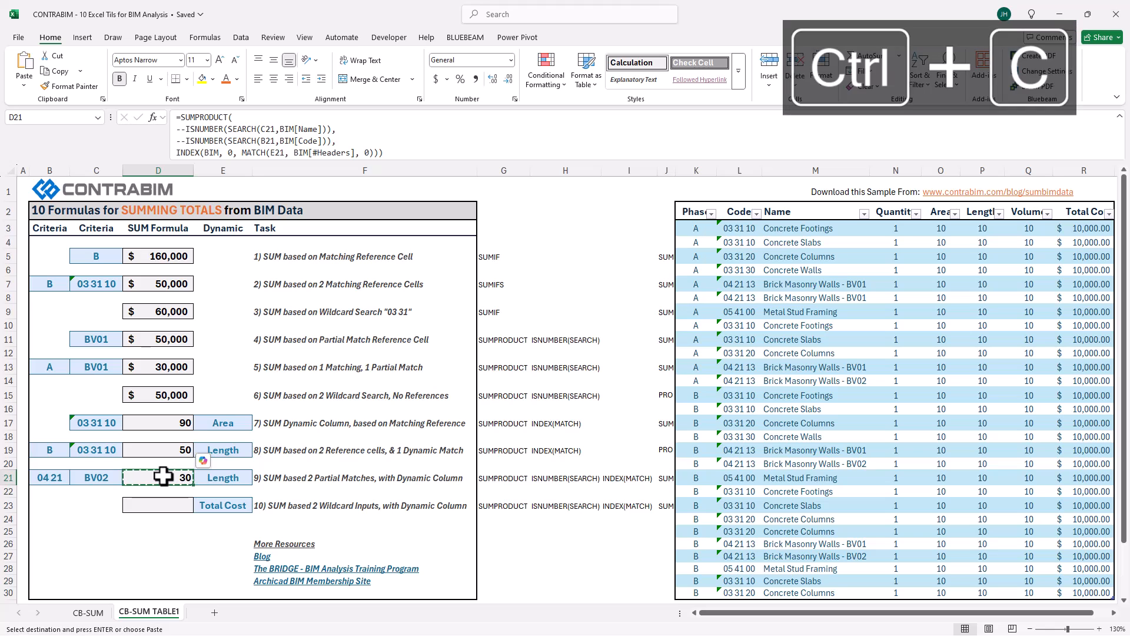
left_click(159, 505)
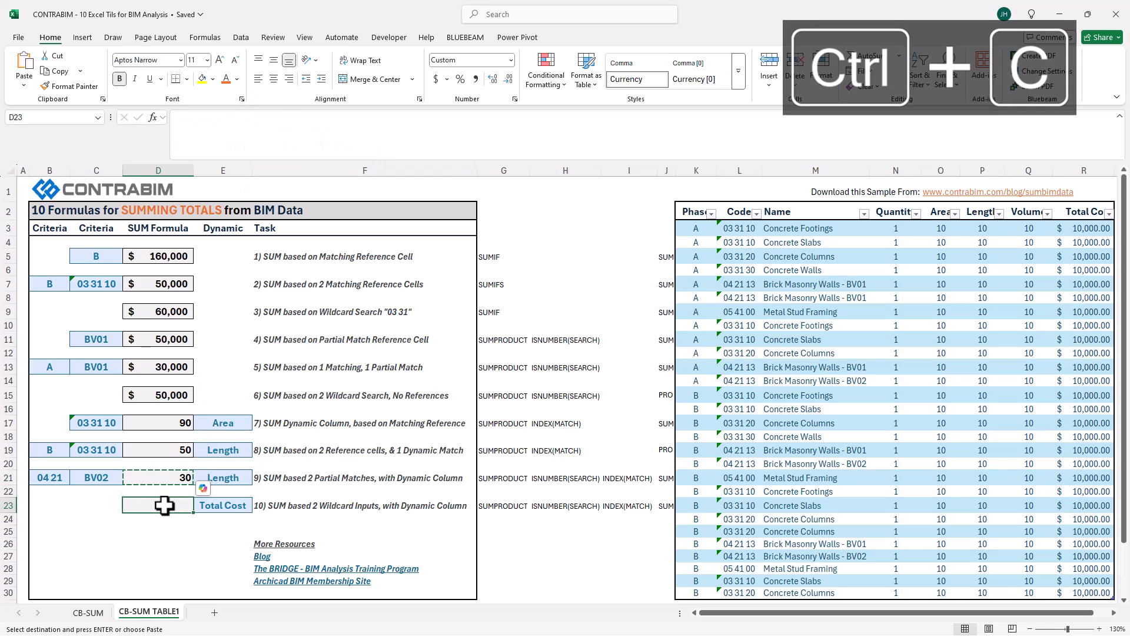
key("ctrl+v")
left_click(441, 129)
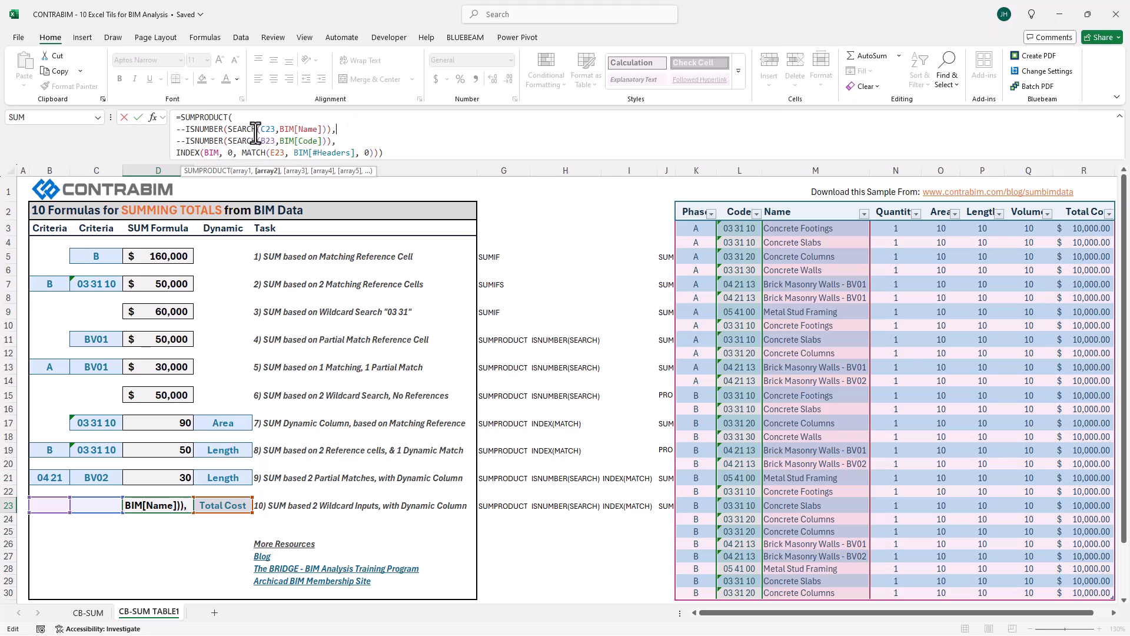
Replace the C23 search reference in the D23 formula with the text "Concrete" for the BIM[Name] search
left_click(275, 129)
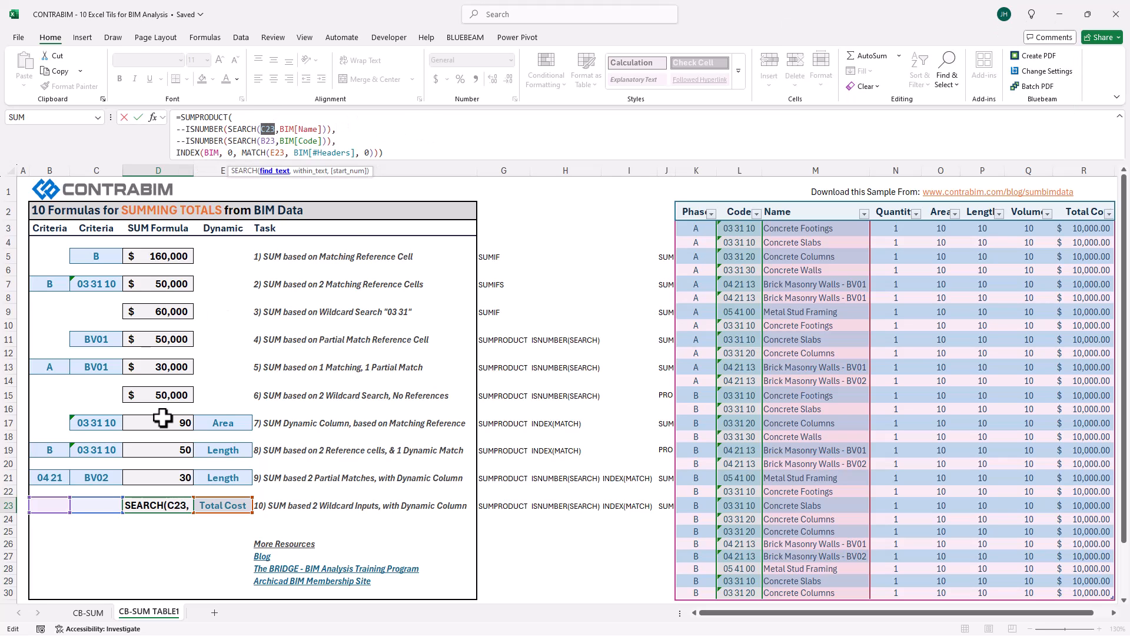
left_click(133, 509)
left_click(418, 147)
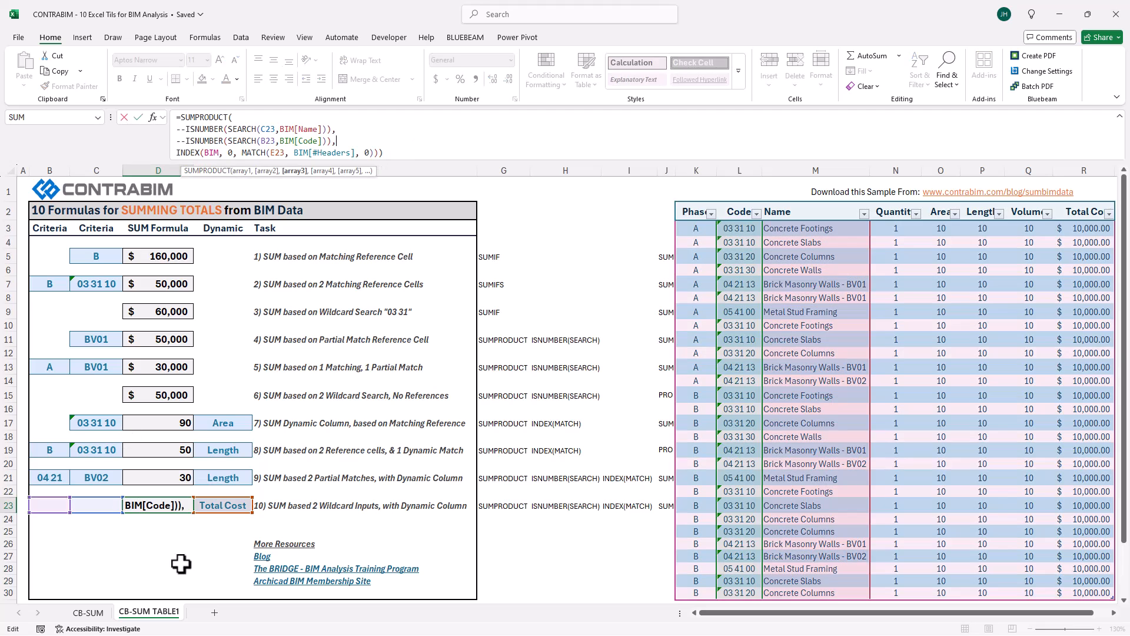
double_click(269, 129)
type("\"")
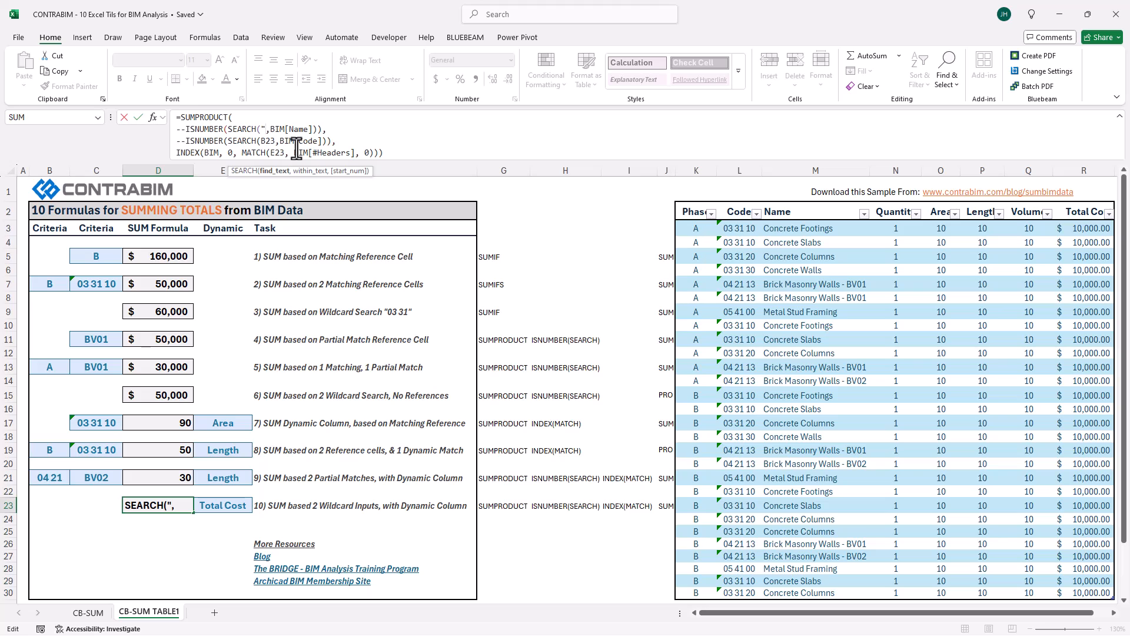
type("Concrete")
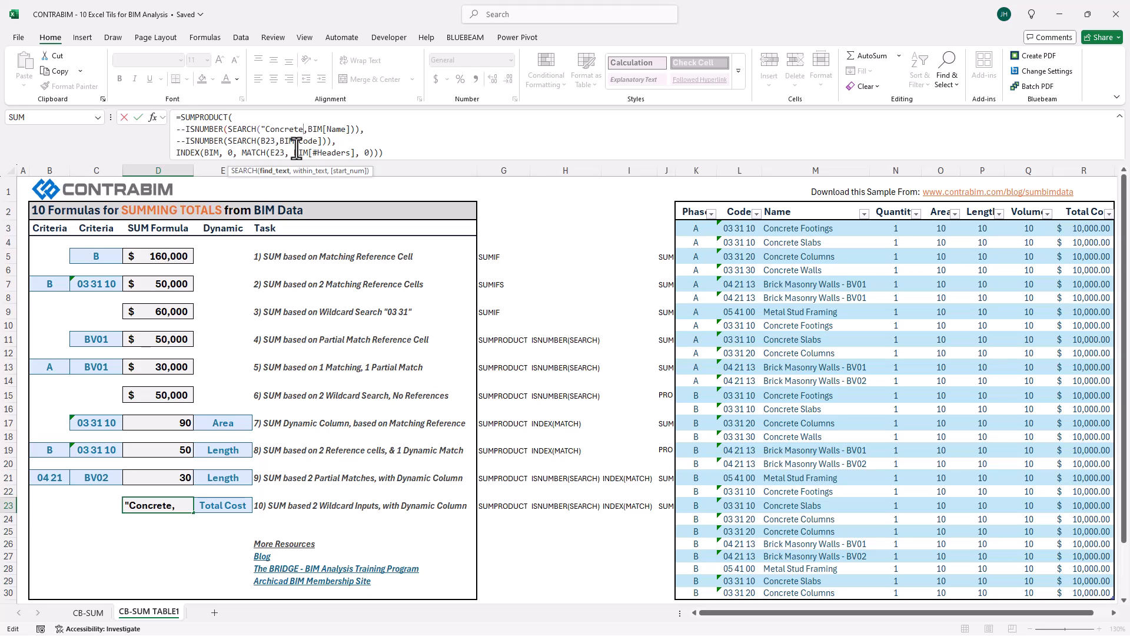
type("\"")
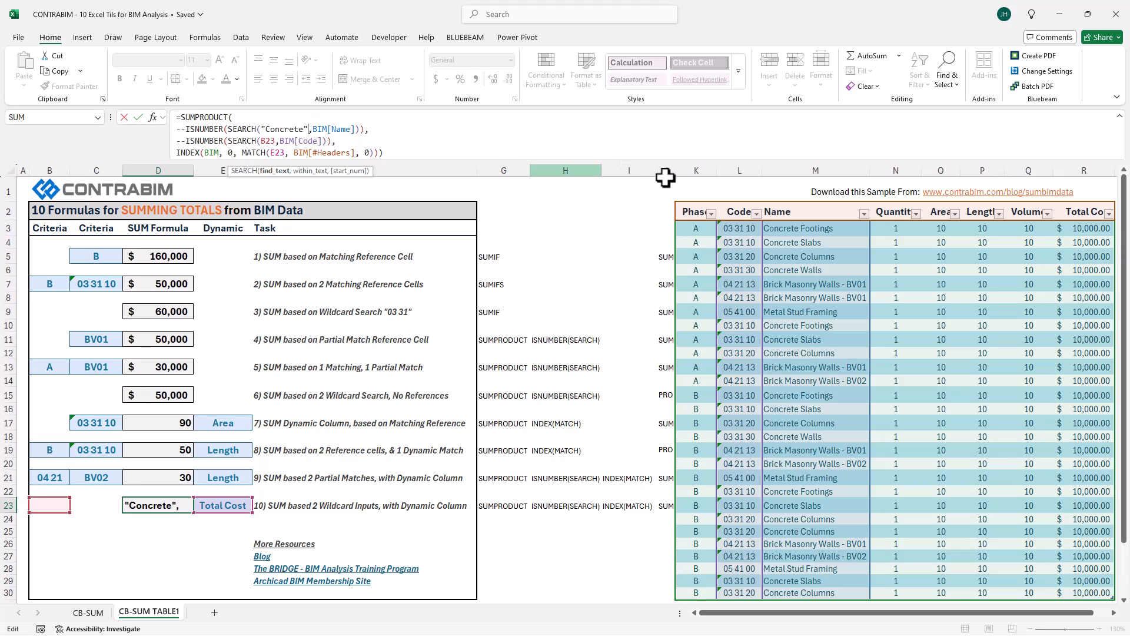
Replace the B23 search reference in the D23 formula with the text "03 31 10" for the BIM[Code] search and enter it
left_click(264, 141)
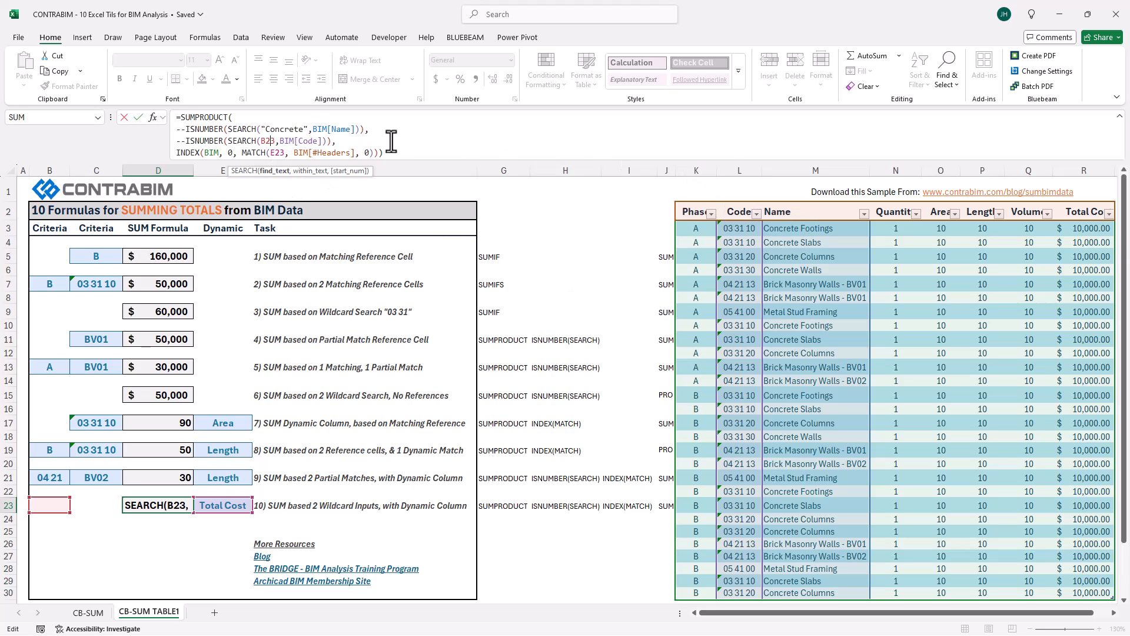
left_click_drag(273, 140, 264, 141)
key("BackSpace")
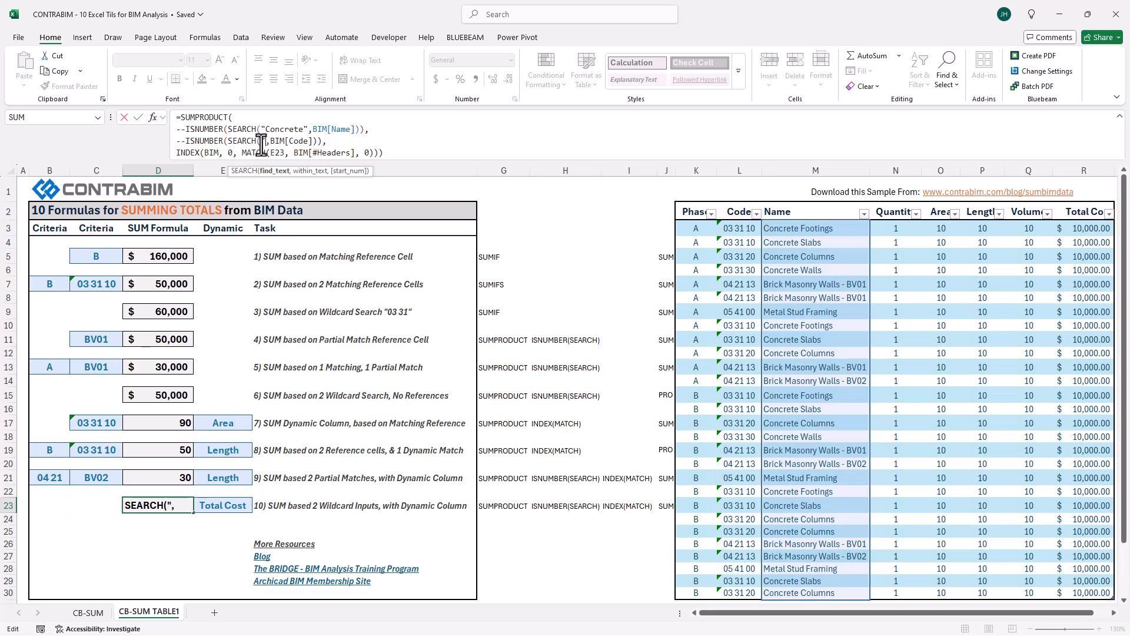
type("03 31 10")
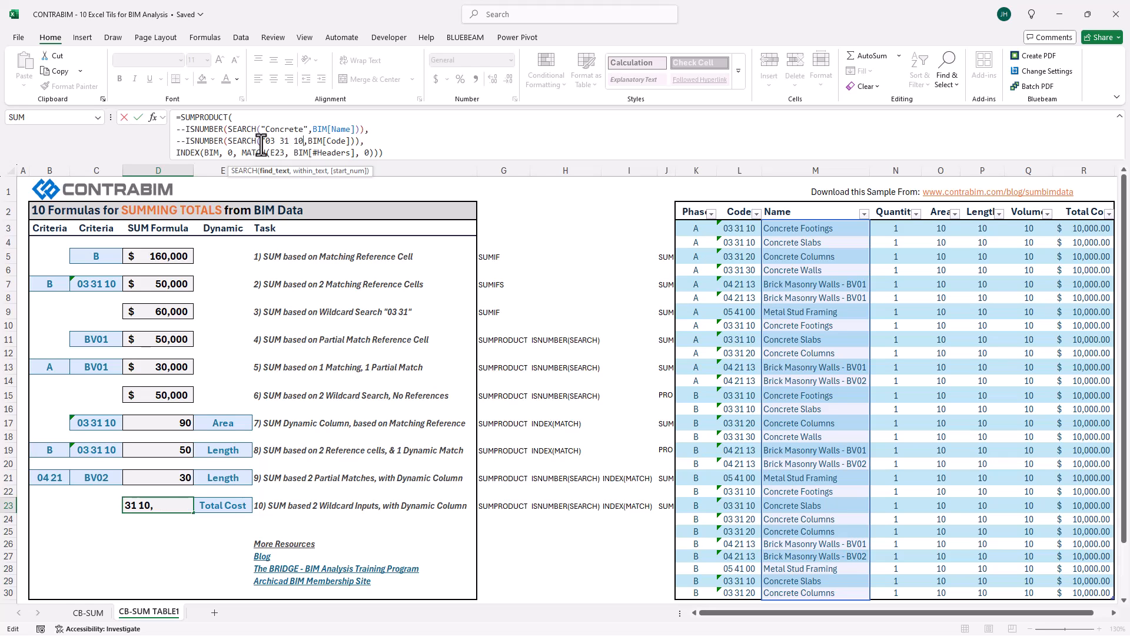
type("\"")
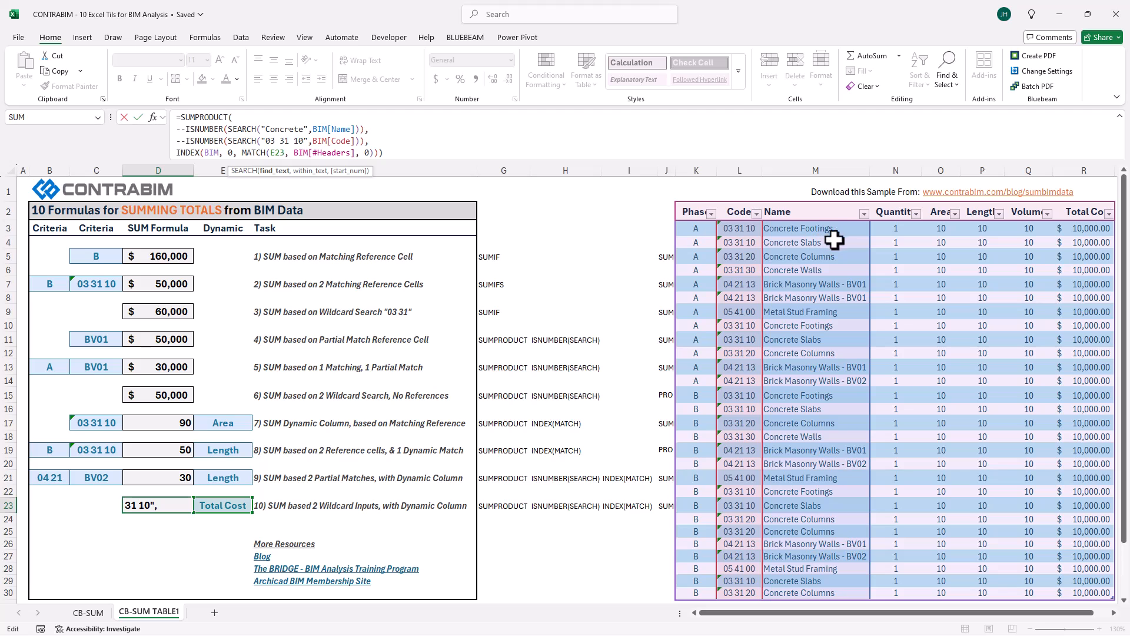
left_click(411, 138)
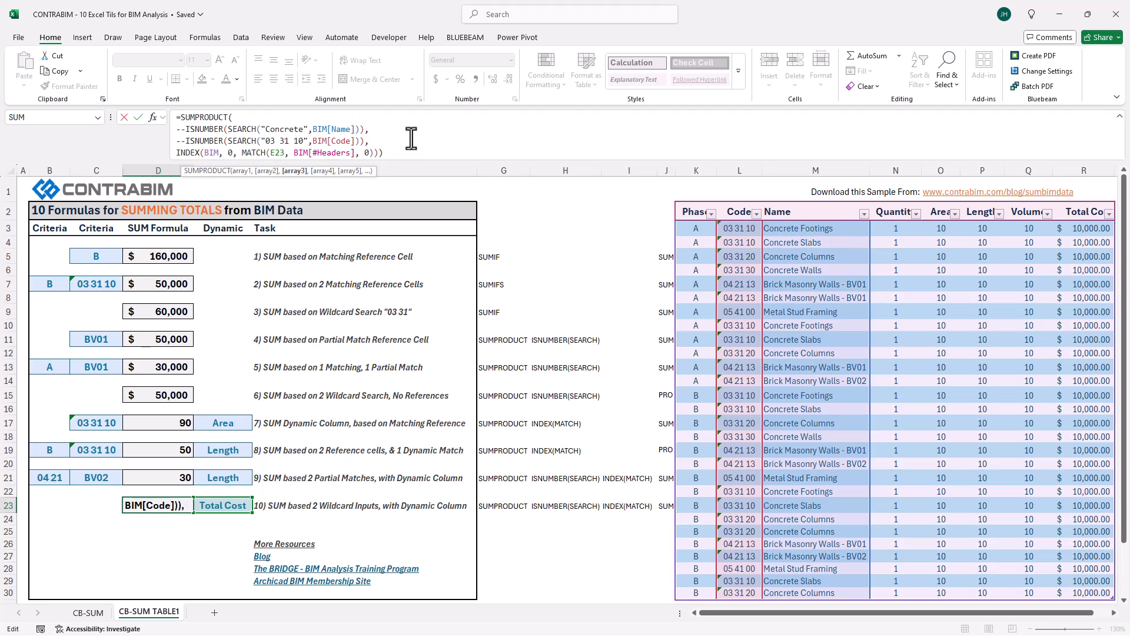
key("ctrl+Return")
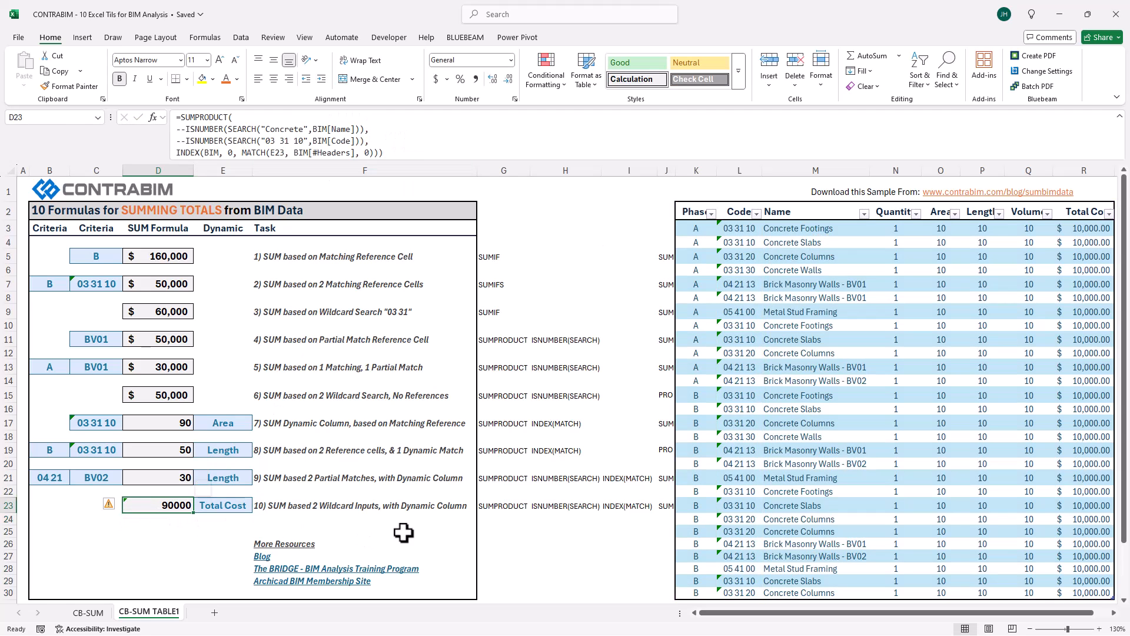
Copy the Area dropdown cell E17 into E23 as the dynamic column input of the tenth formula
left_click(223, 506)
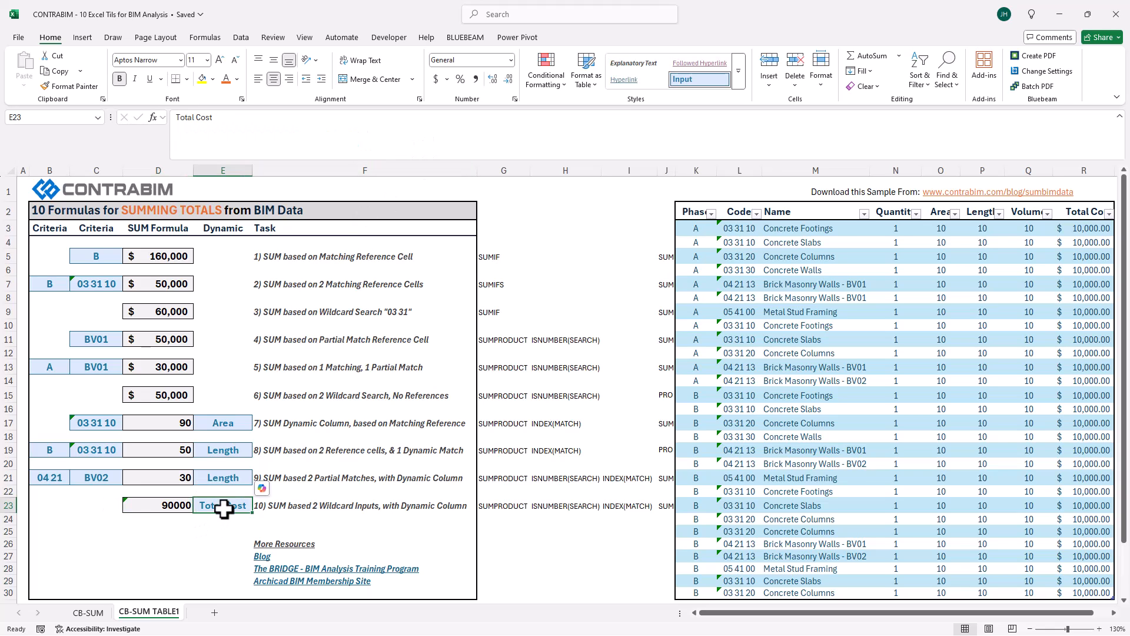
left_click(230, 422)
key("ctrl+c")
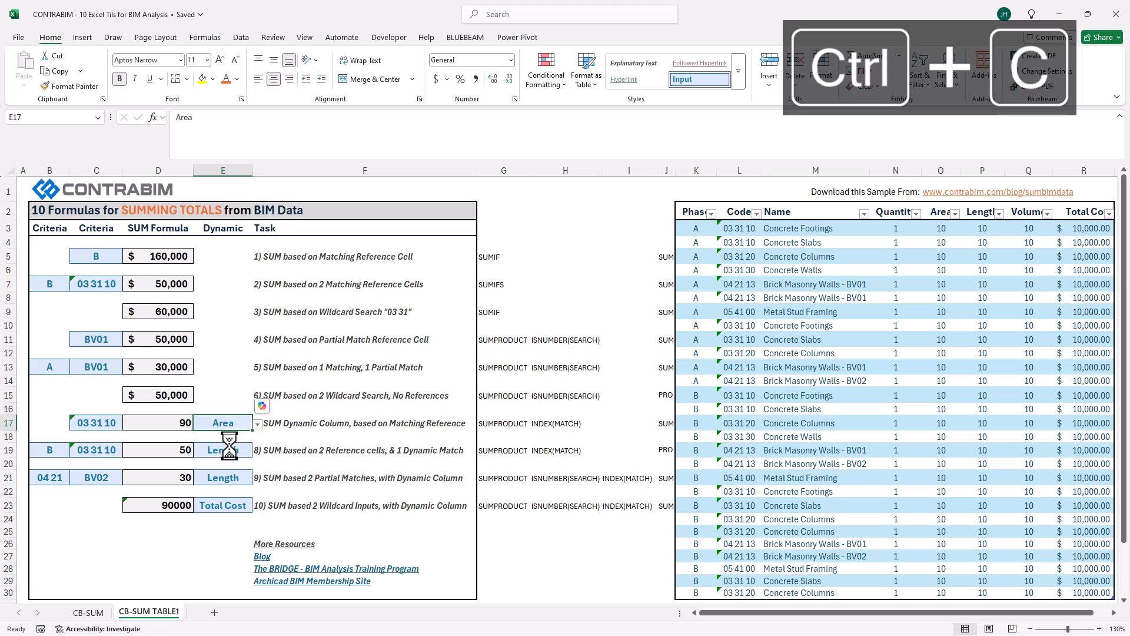
left_click(222, 504)
key("ctrl+v")
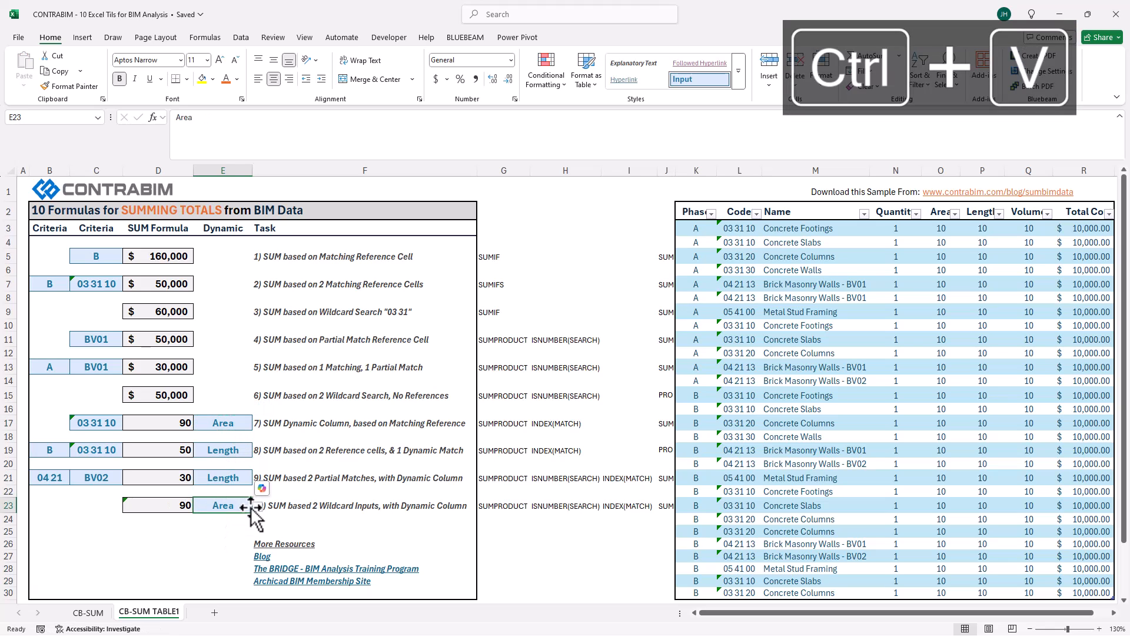
Test the D23 sum by setting the E23 dropdown to Quantity, and finish with it set to Length
left_click(229, 519)
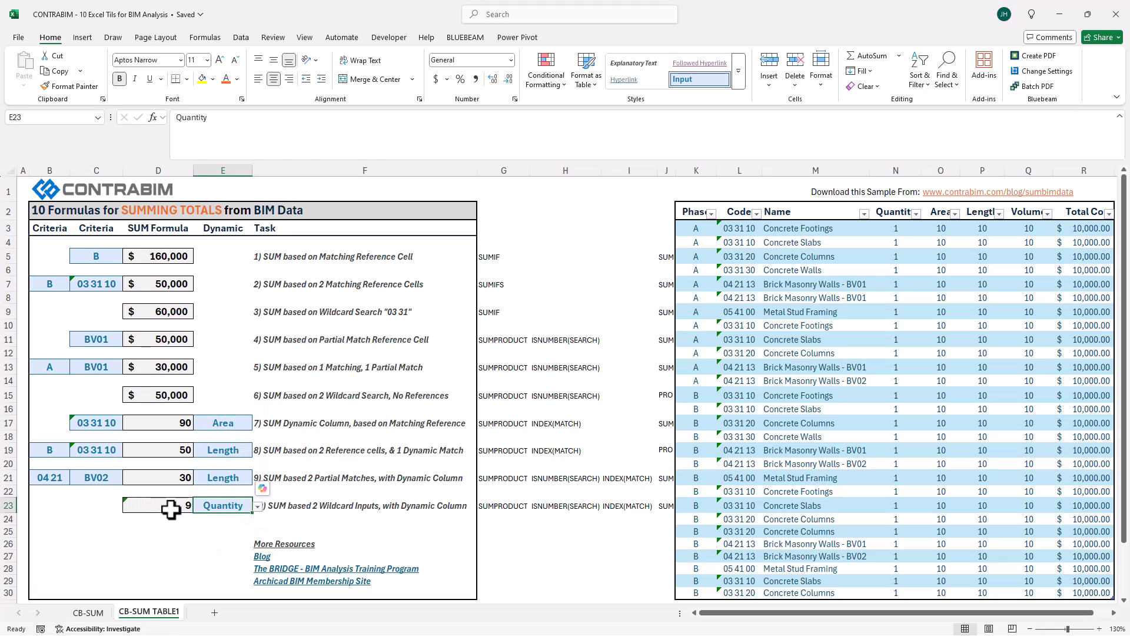
left_click(169, 505)
left_click(220, 506)
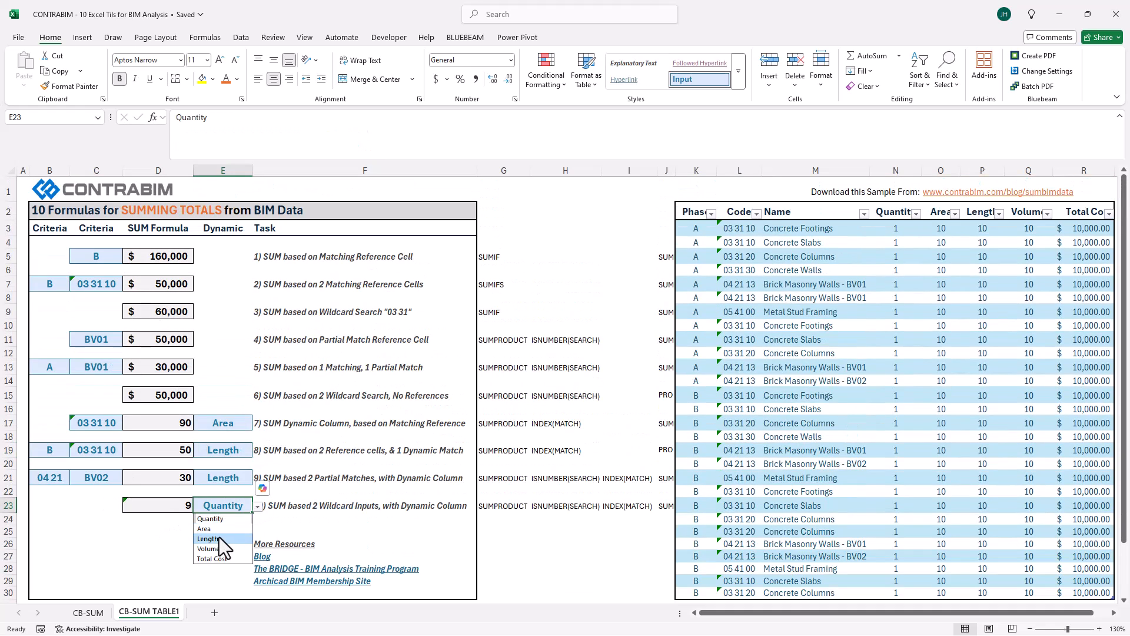
left_click(213, 539)
Review the ten task descriptions in column F, the functions listed beside them in columns G to I, and the D23 formula
left_click(222, 475)
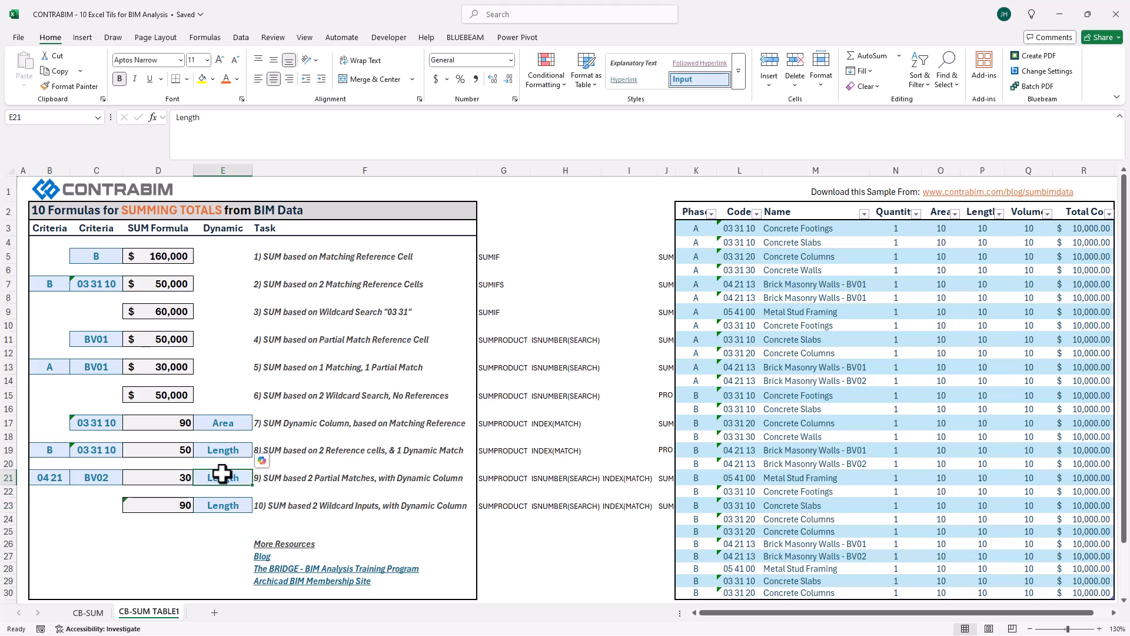
left_click(300, 257)
left_click(301, 284)
left_click(294, 311)
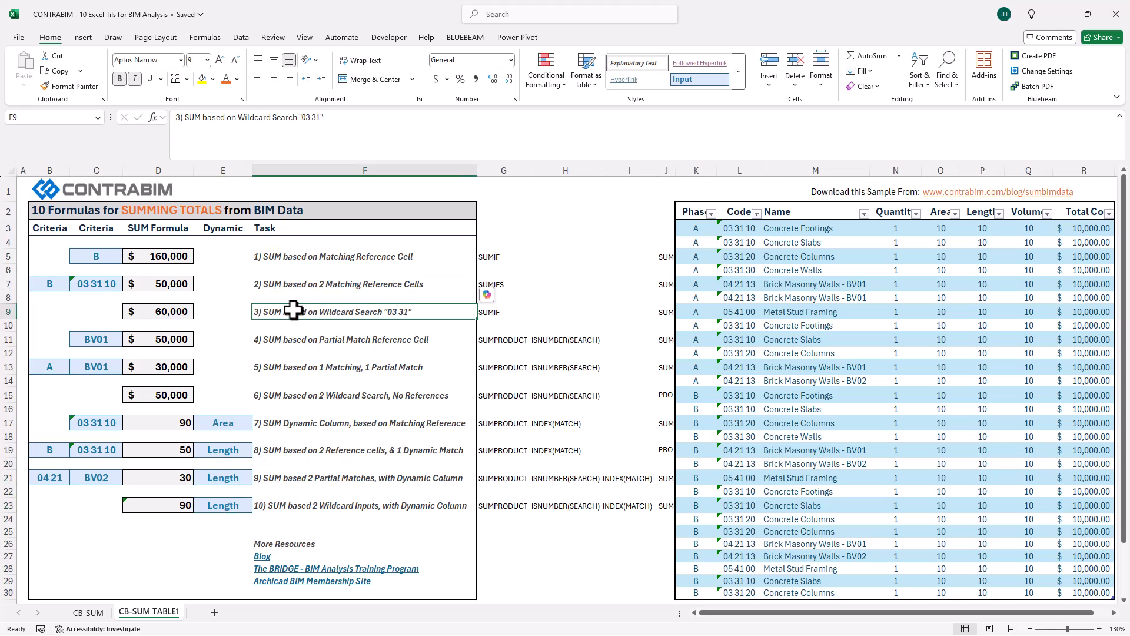
left_click(527, 260)
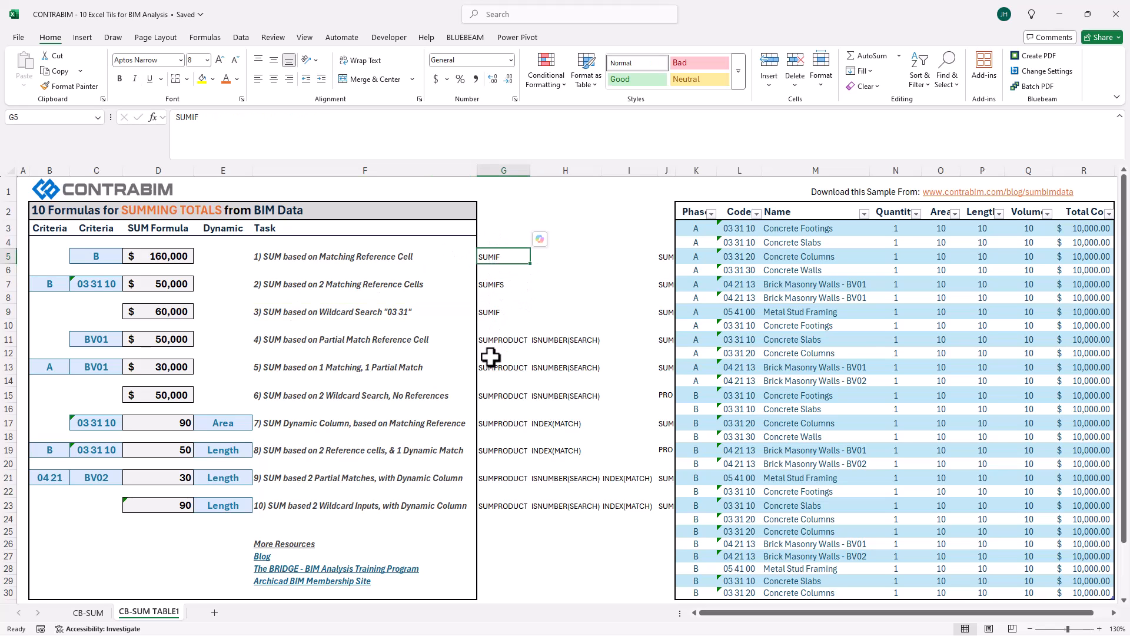
left_click(504, 506)
left_click(548, 510)
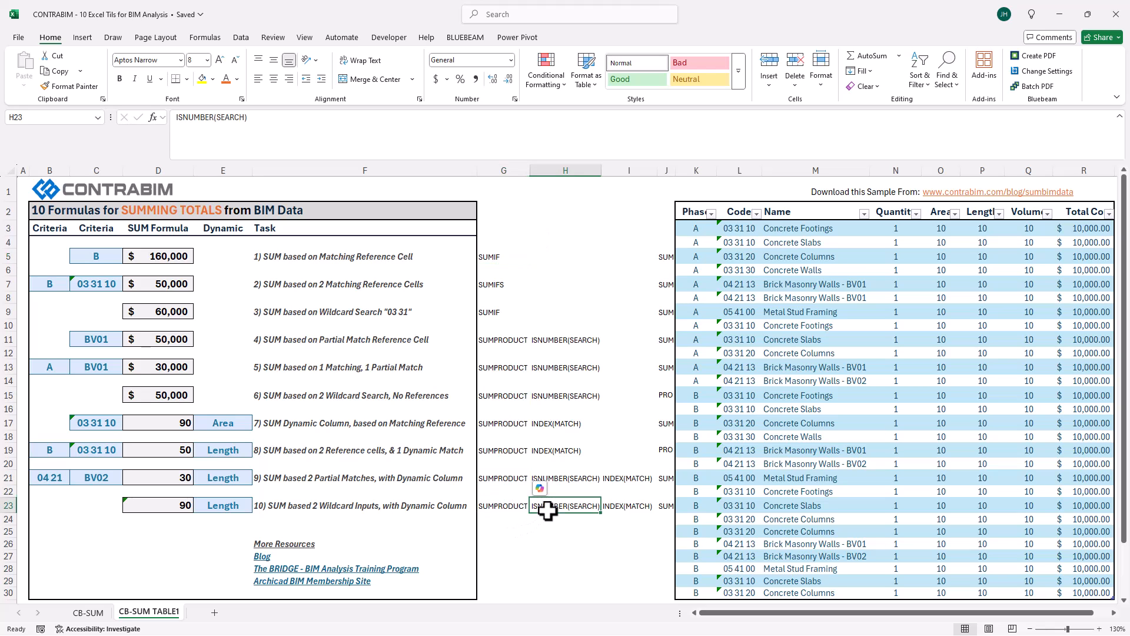
left_click(613, 507)
left_click(177, 505)
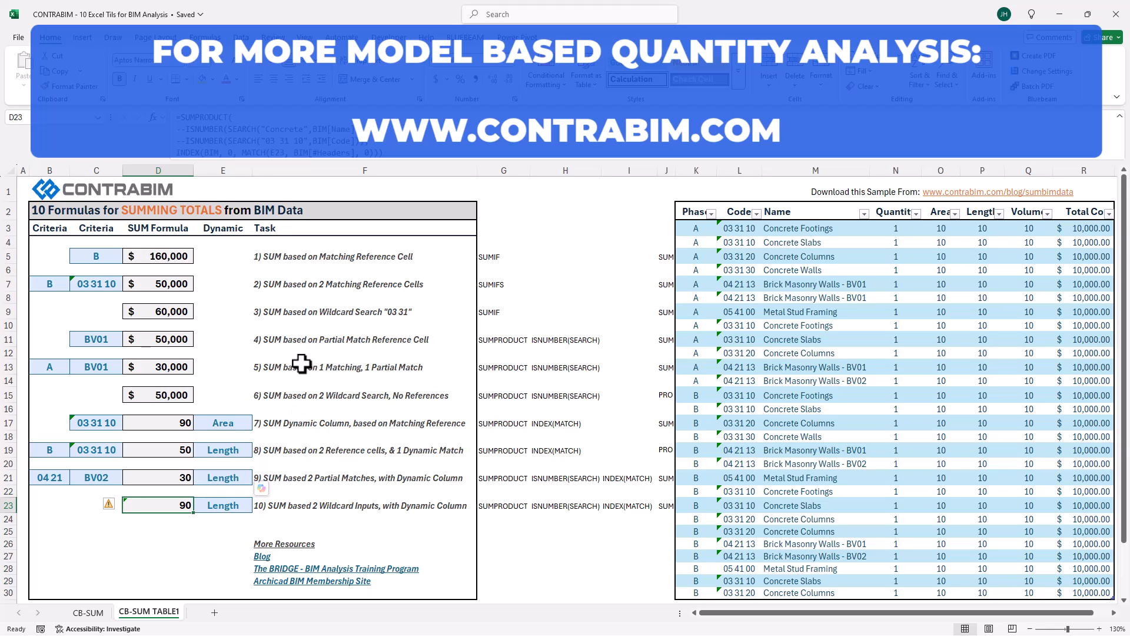
left_click_drag(298, 255, 309, 501)
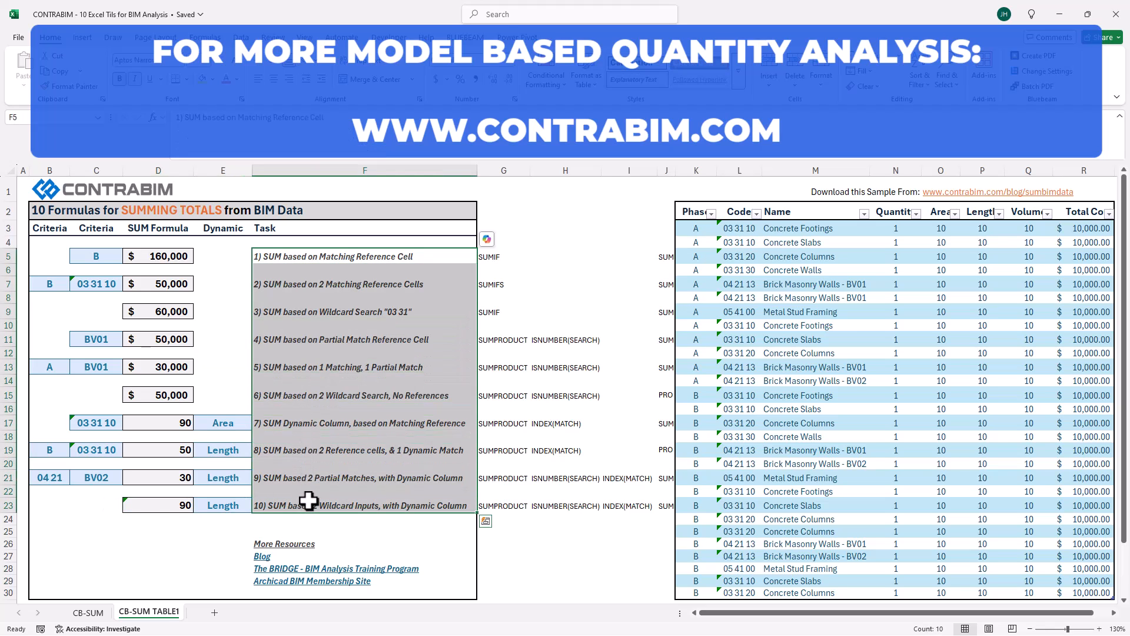